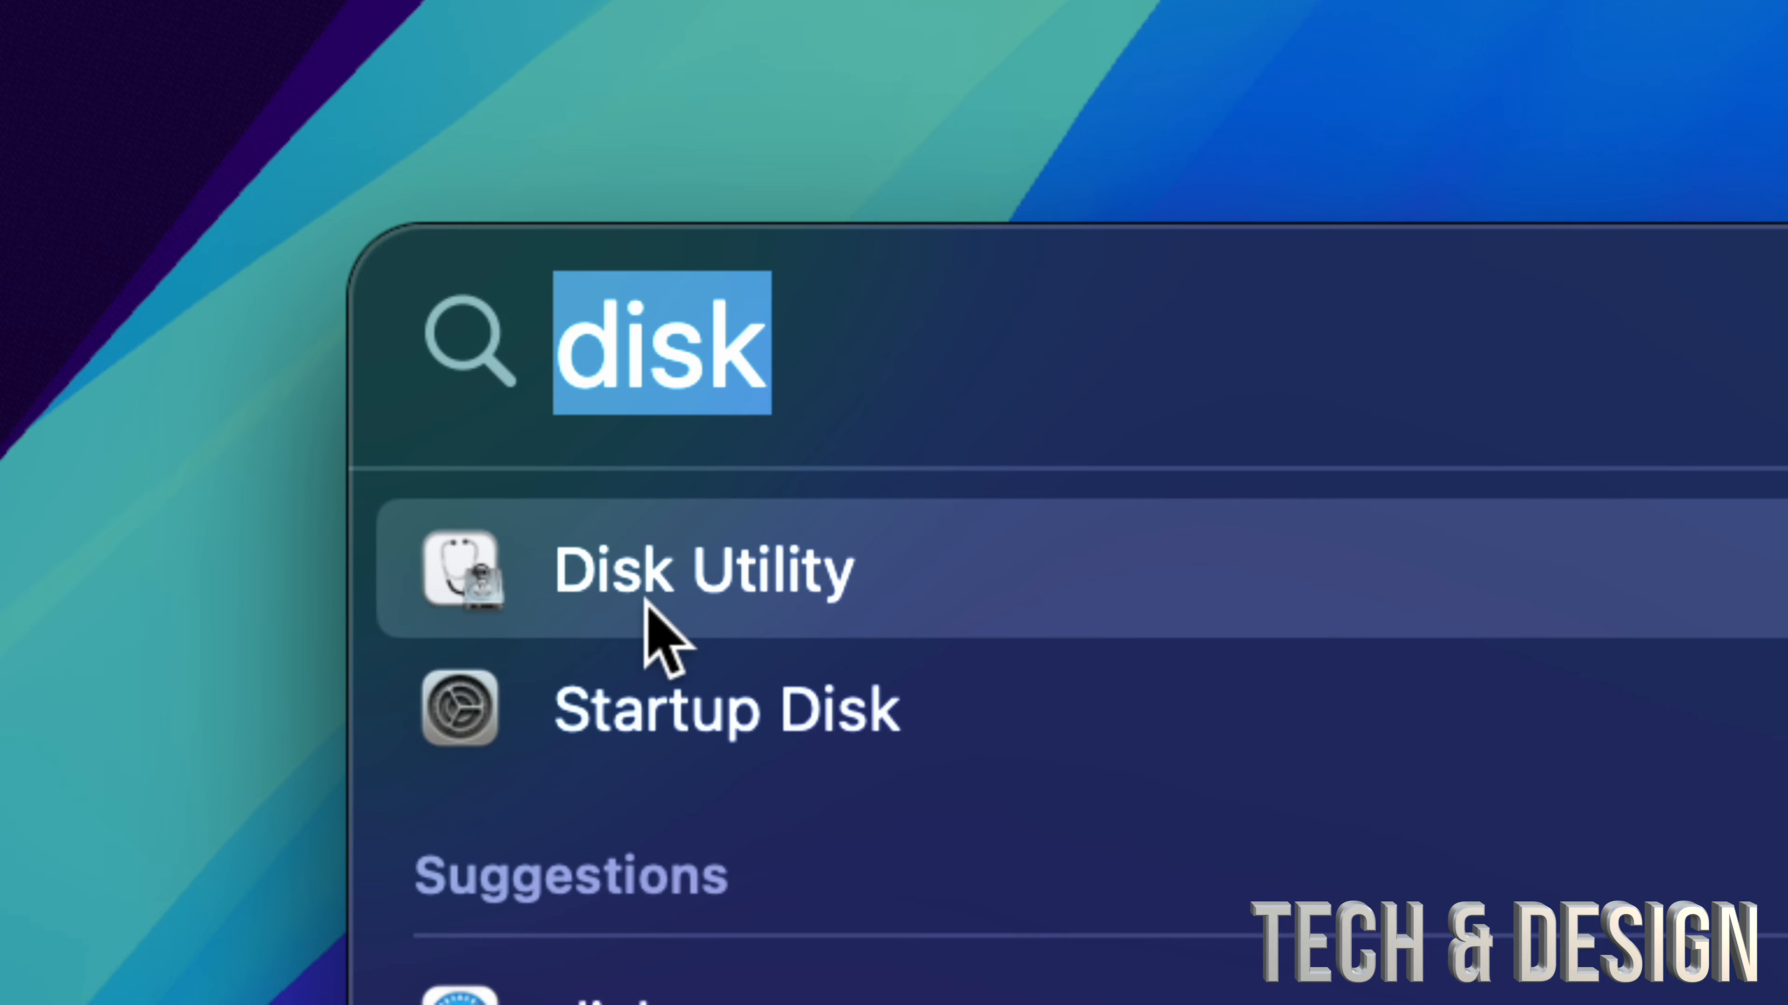
Open Disk Utility and collapse the internal Apple SSD and external Samsung drive trees in the sidebar
left_click(604, 595)
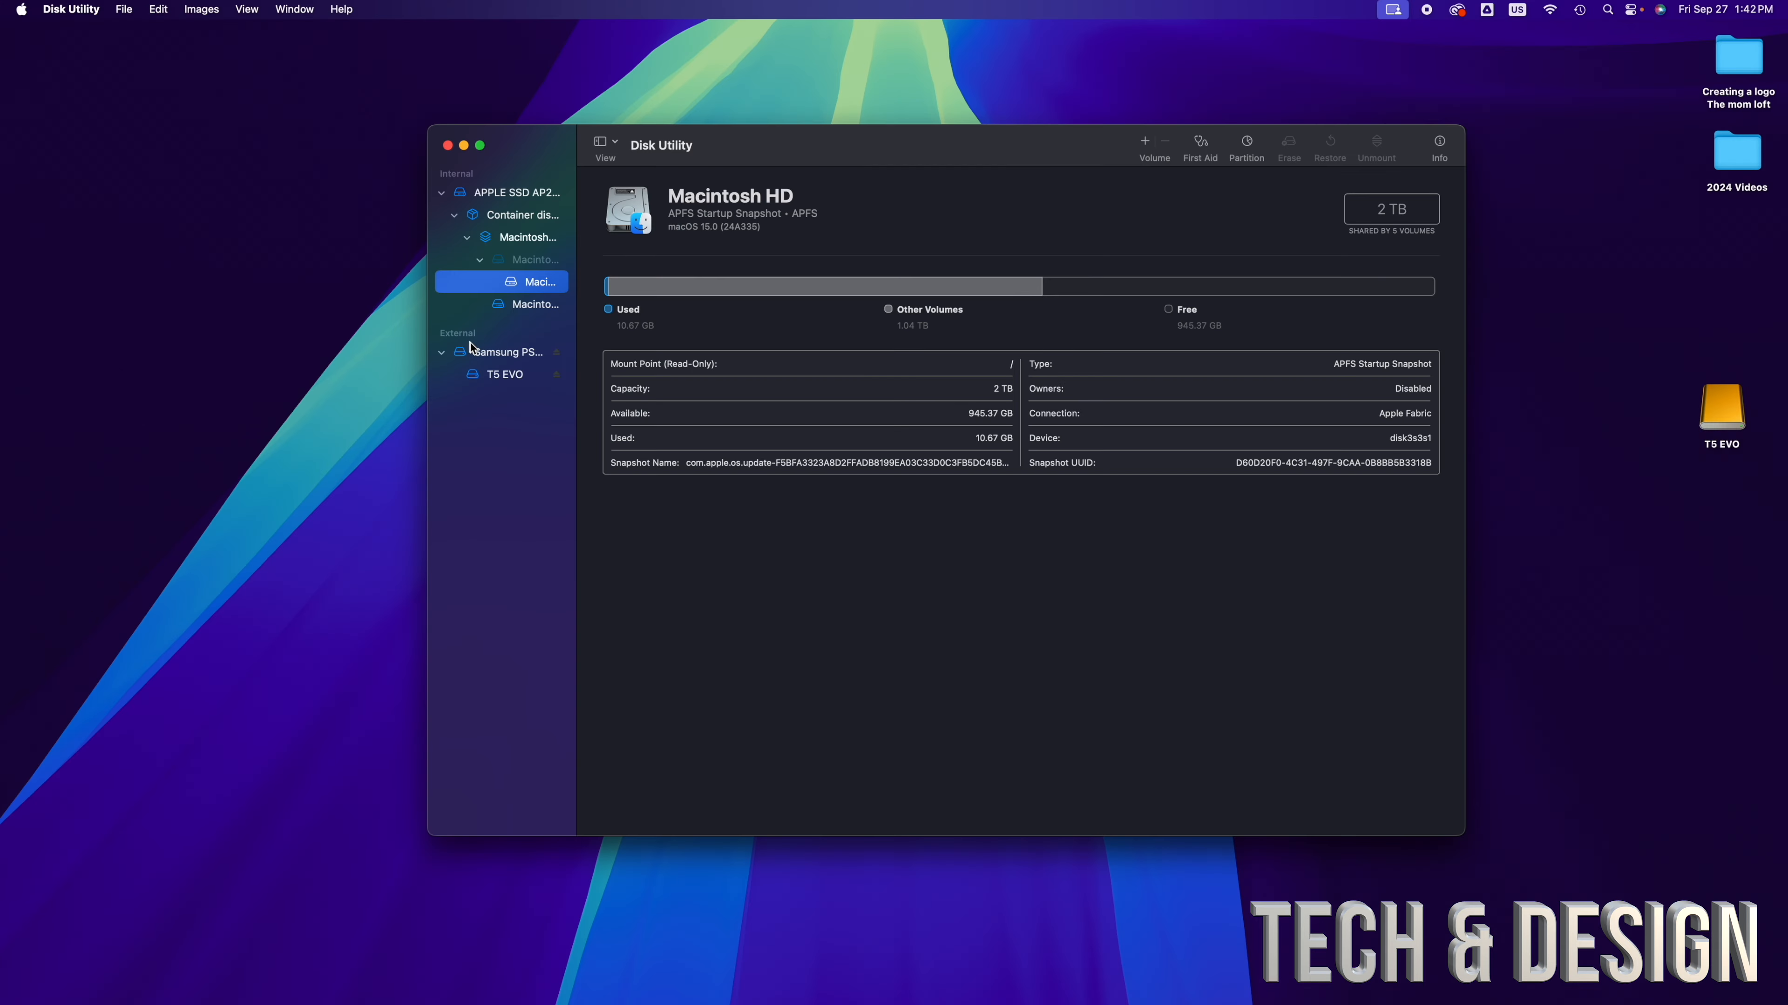
left_click_drag(738, 151, 783, 221)
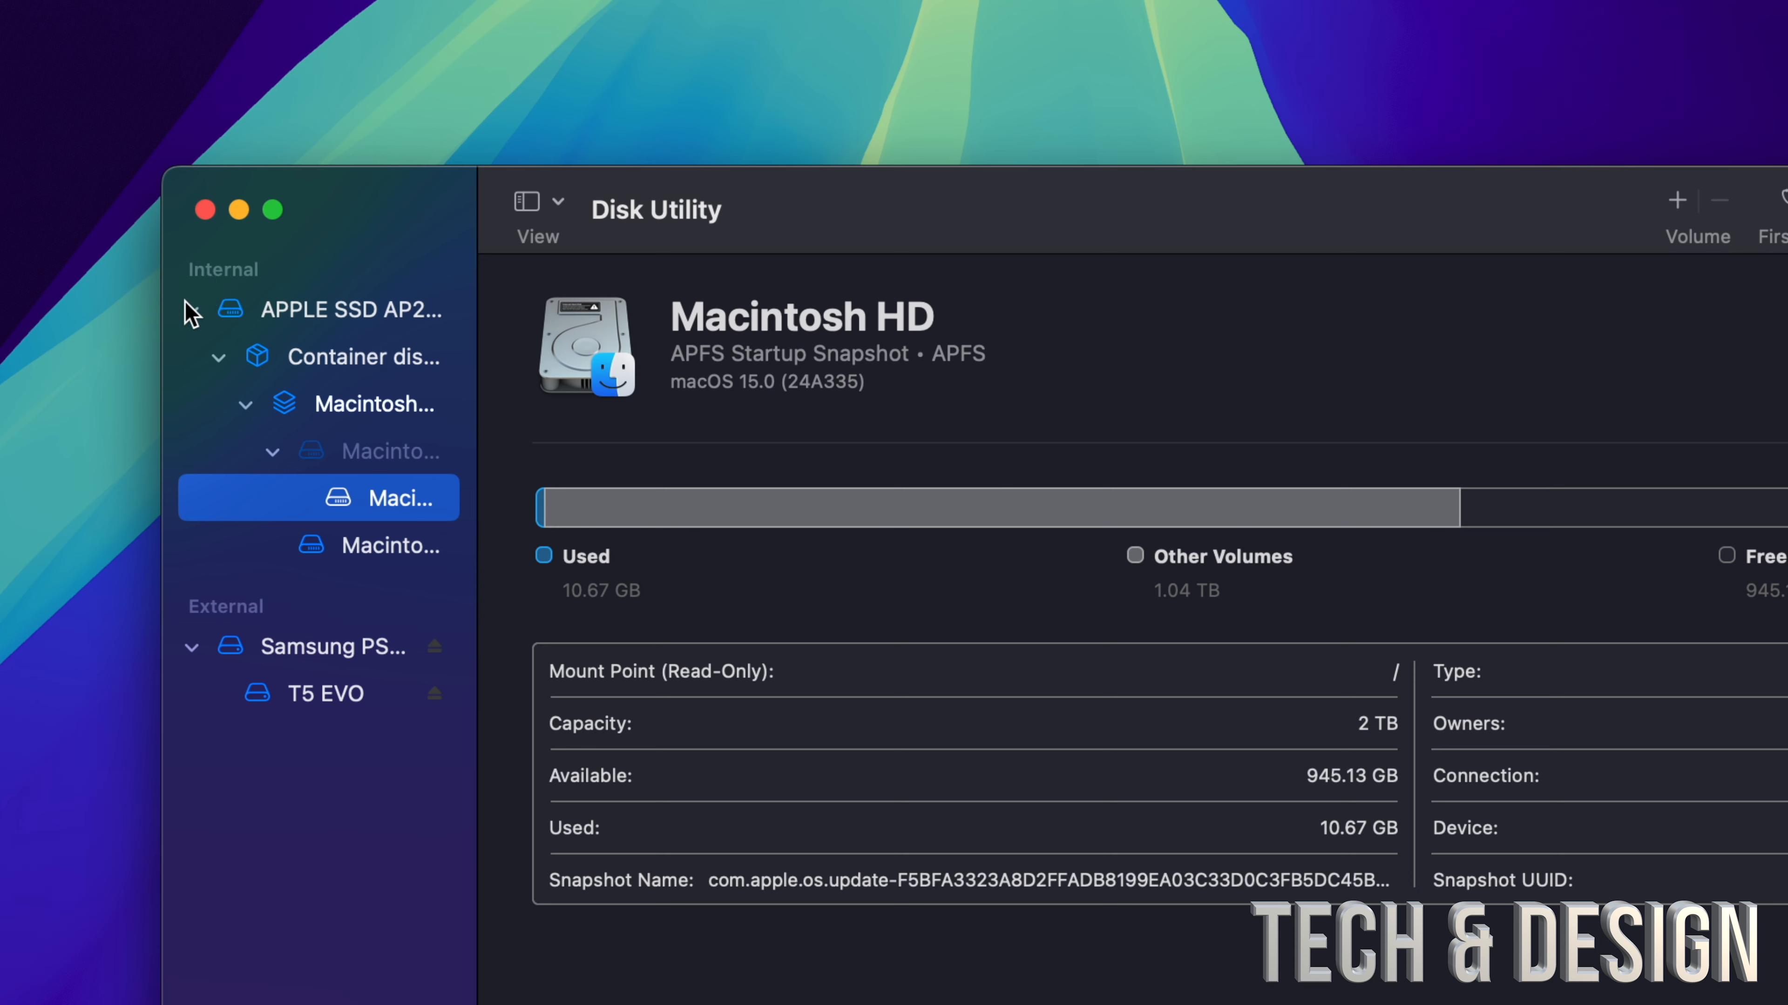
left_click(190, 310)
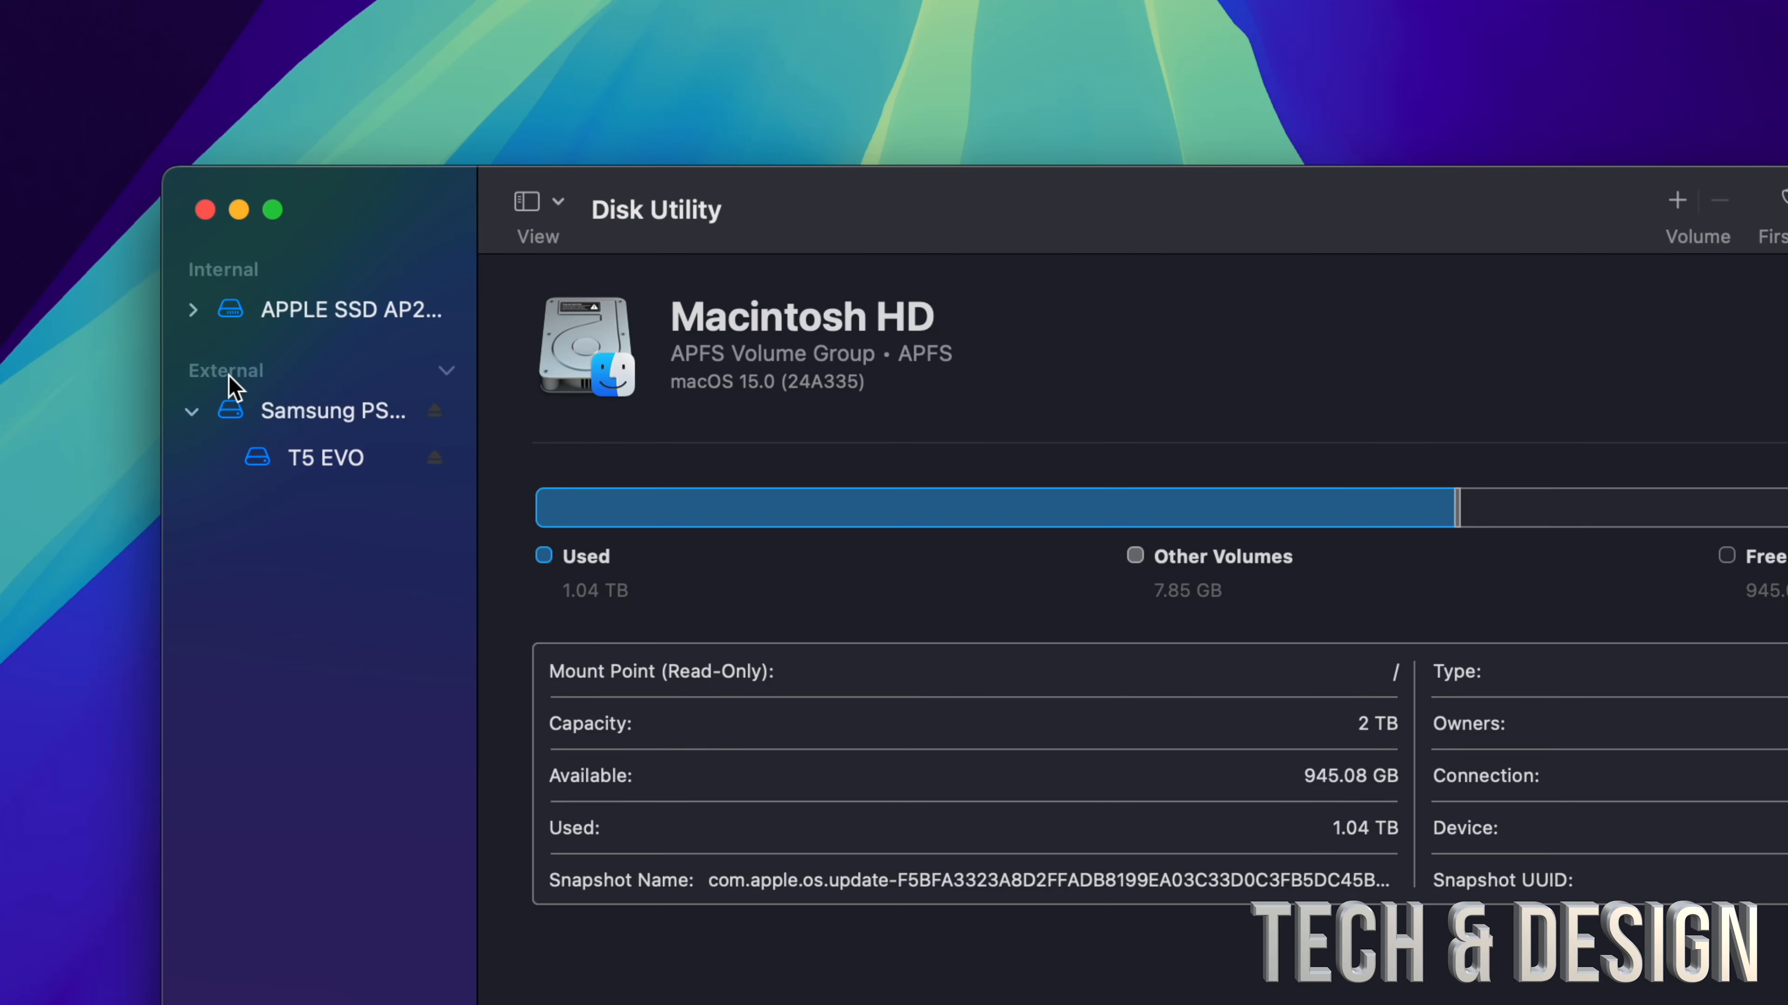
left_click(191, 412)
Show all devices, expand the external Samsung drive and select the physical disk above its T5 EVO volume
left_click(557, 206)
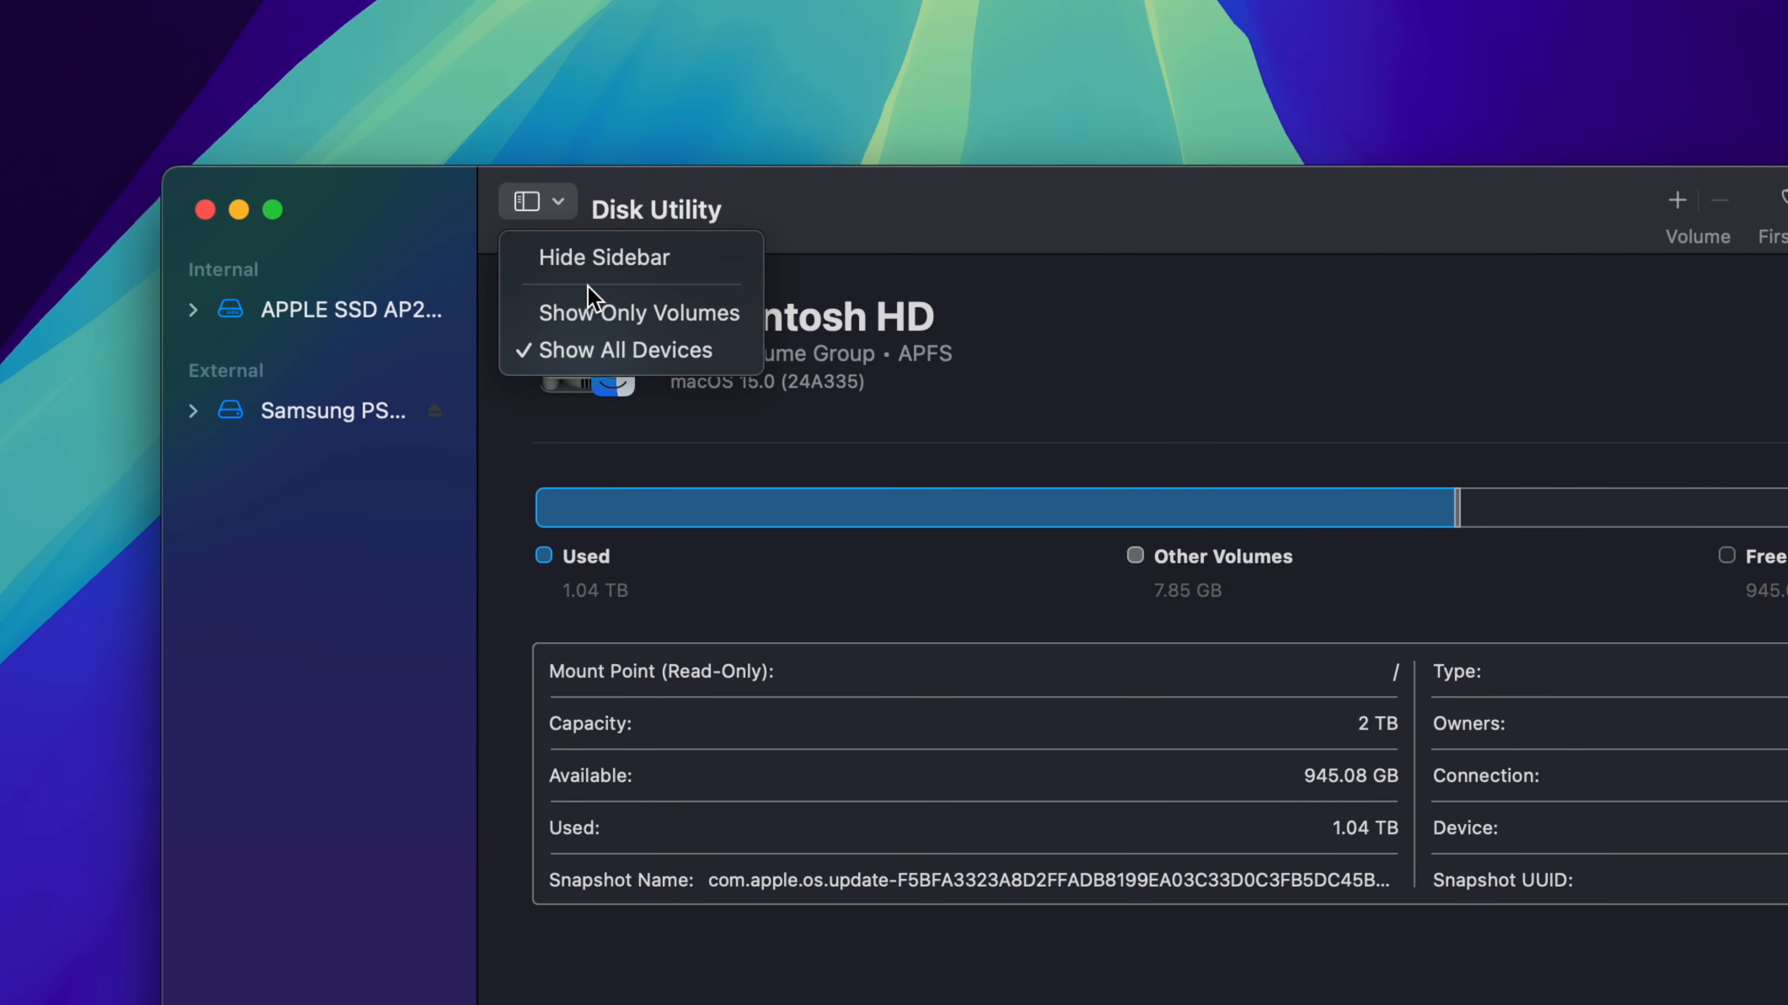
left_click(641, 349)
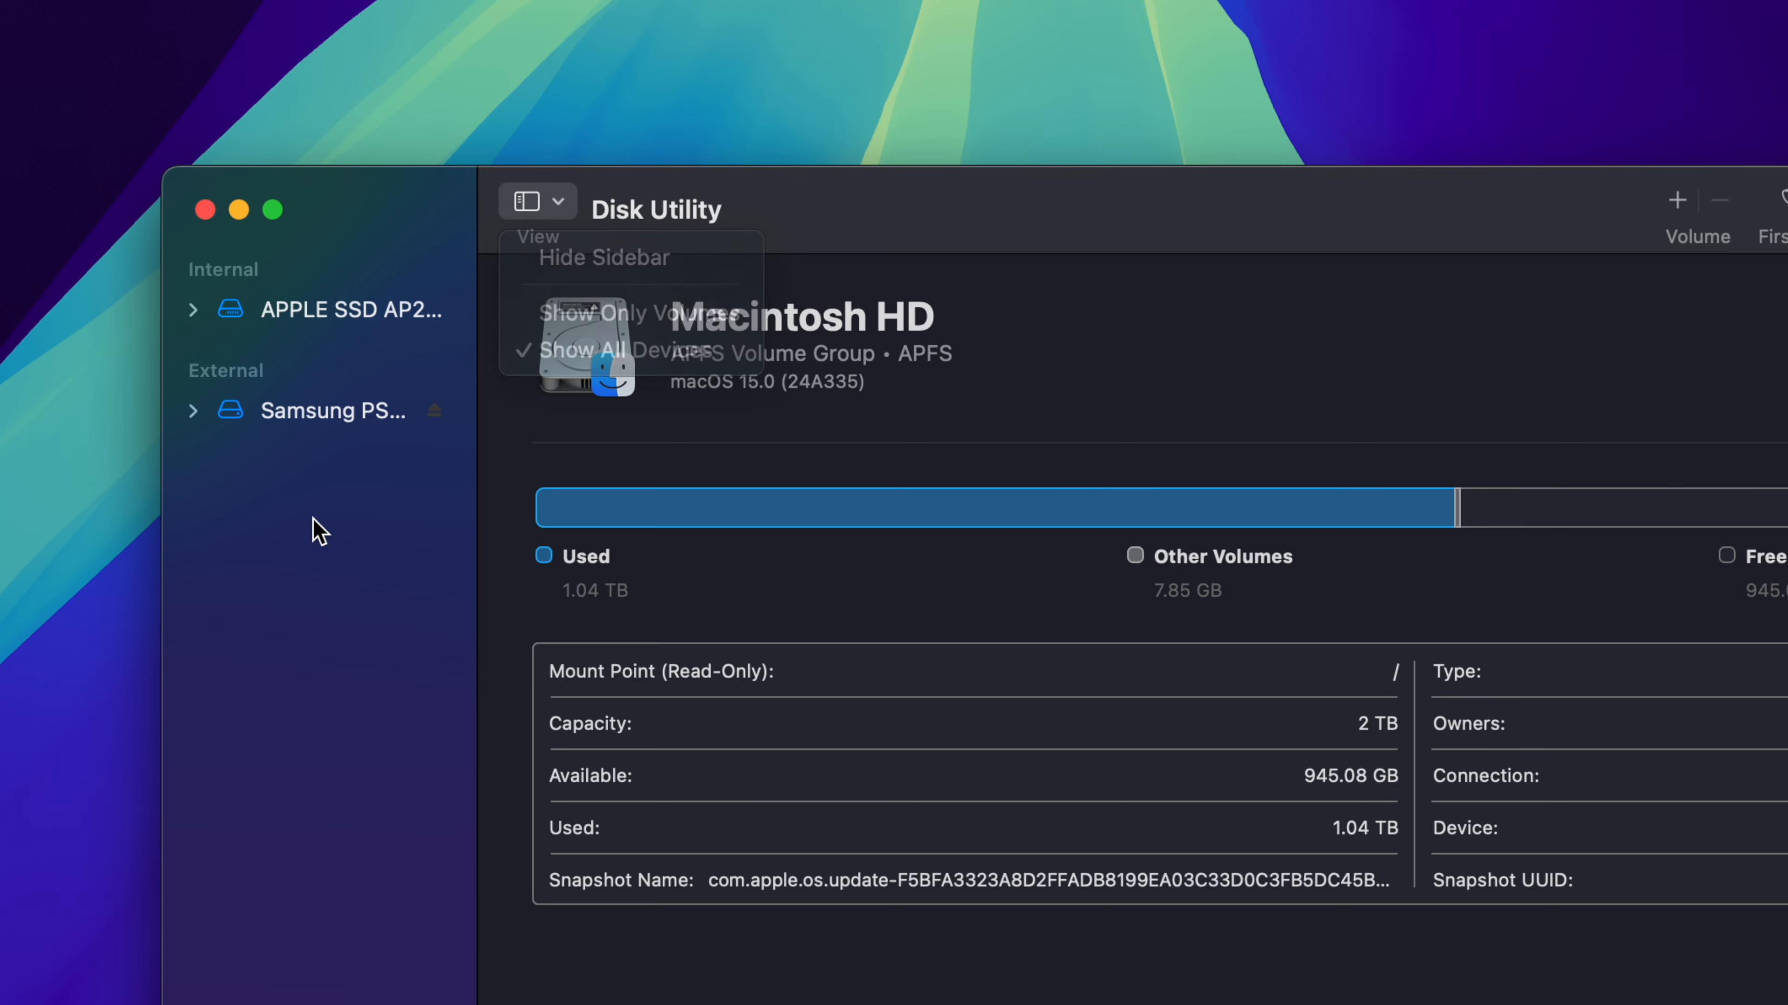
left_click(265, 415)
left_click(192, 412)
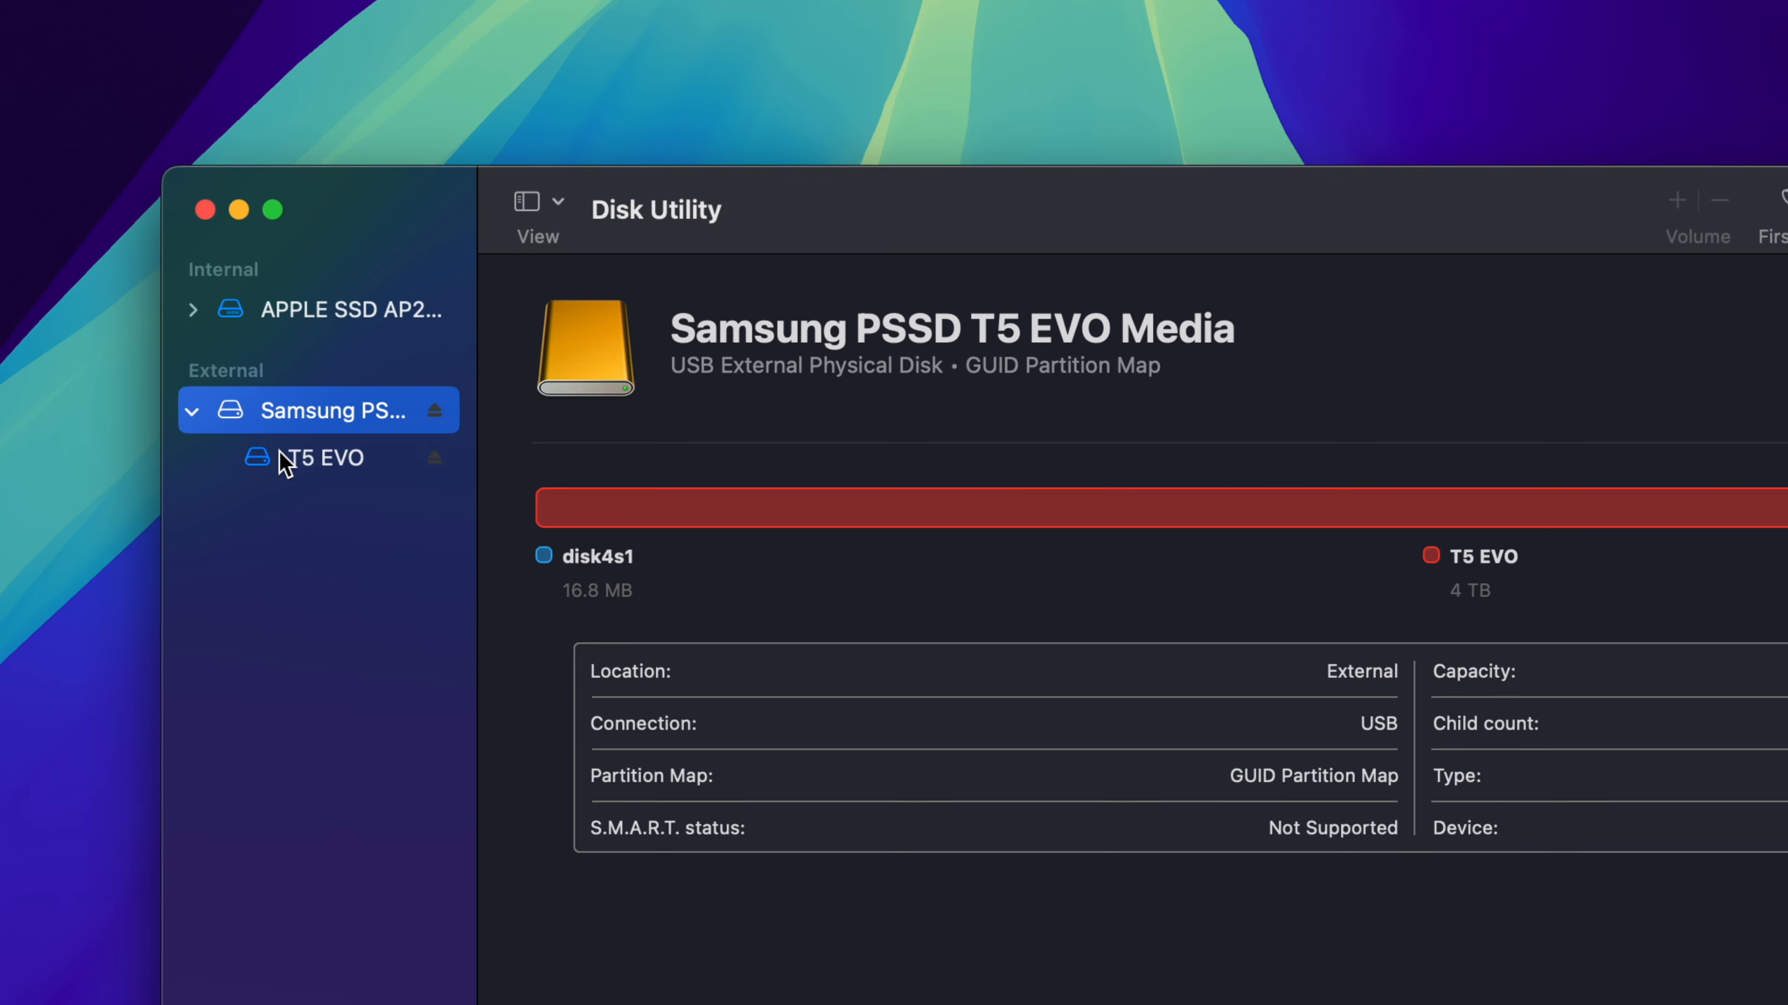
left_click(301, 475)
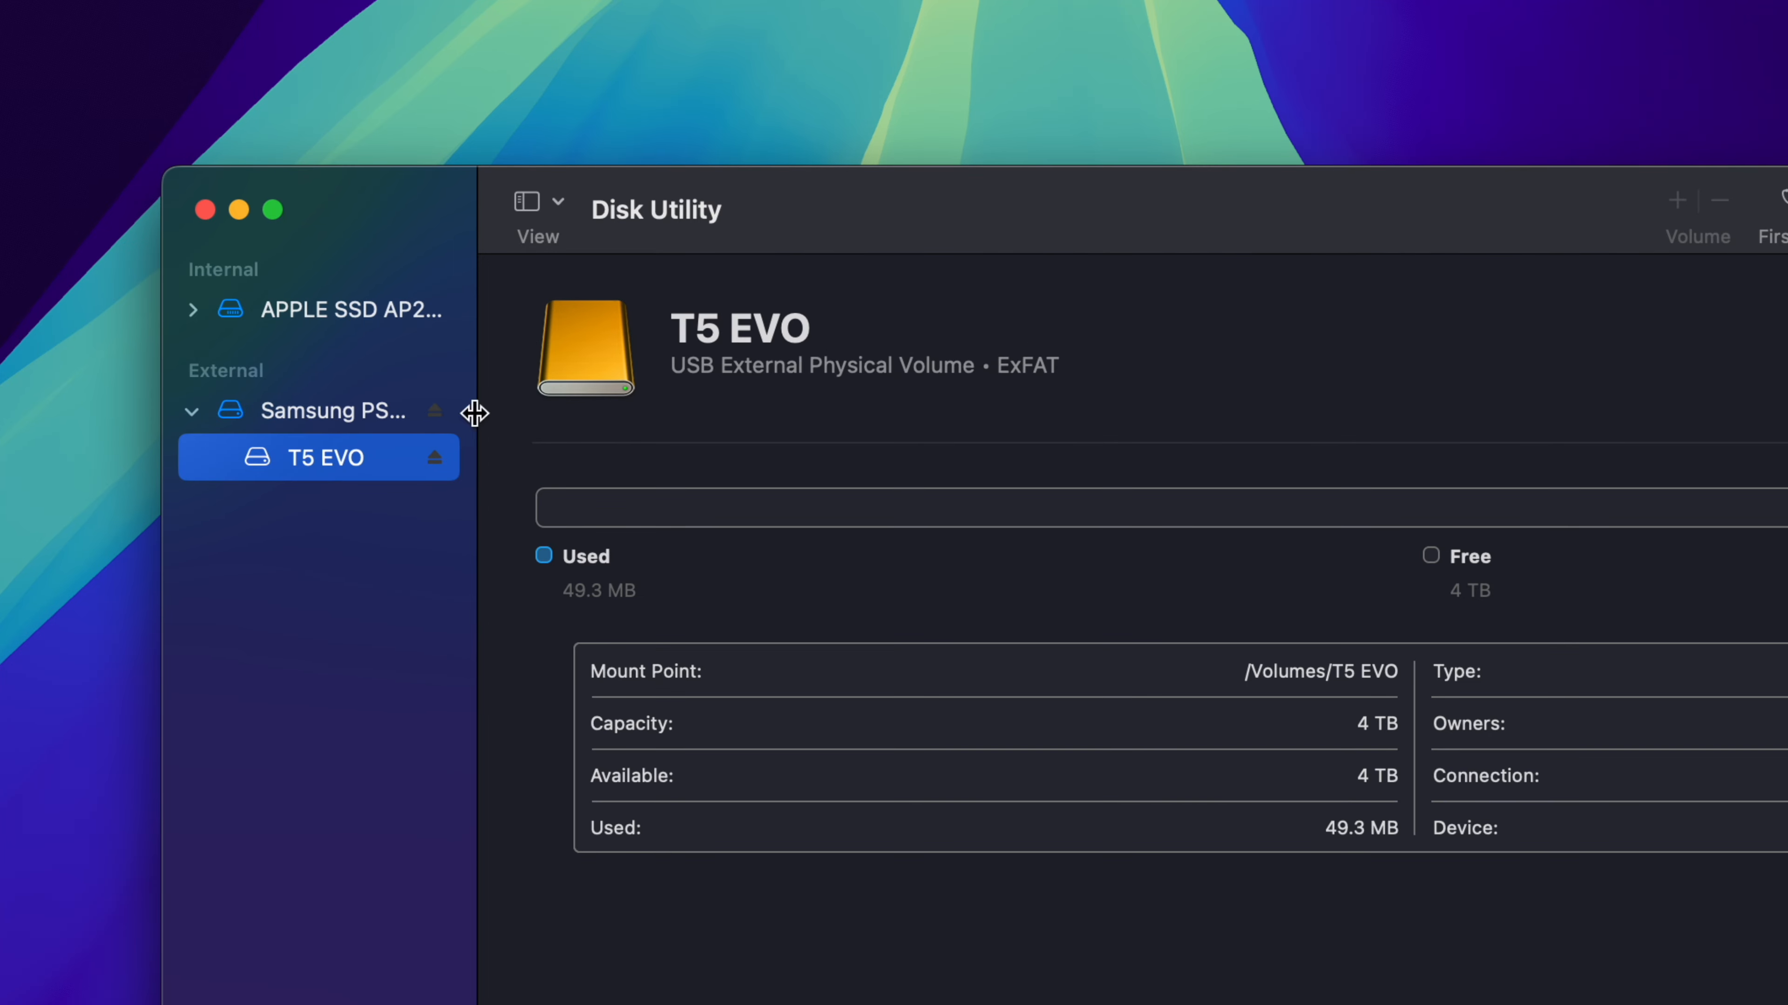
left_click(310, 416)
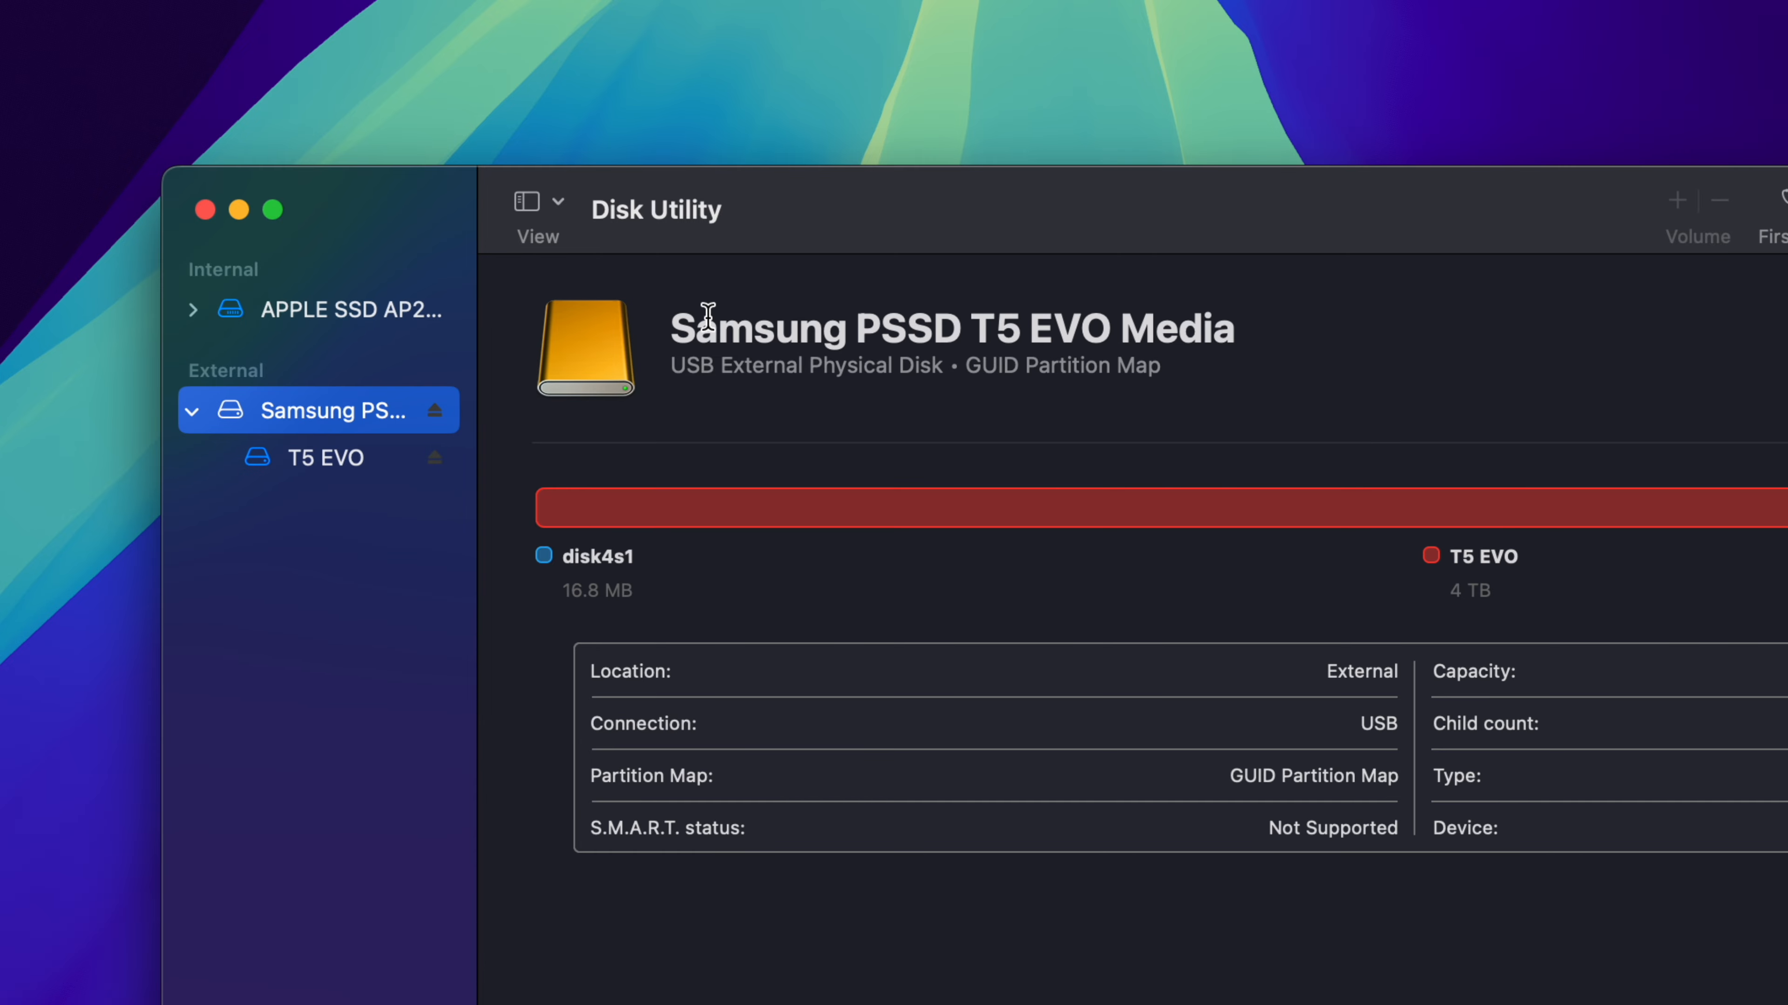
left_click_drag(963, 227, 843, 141)
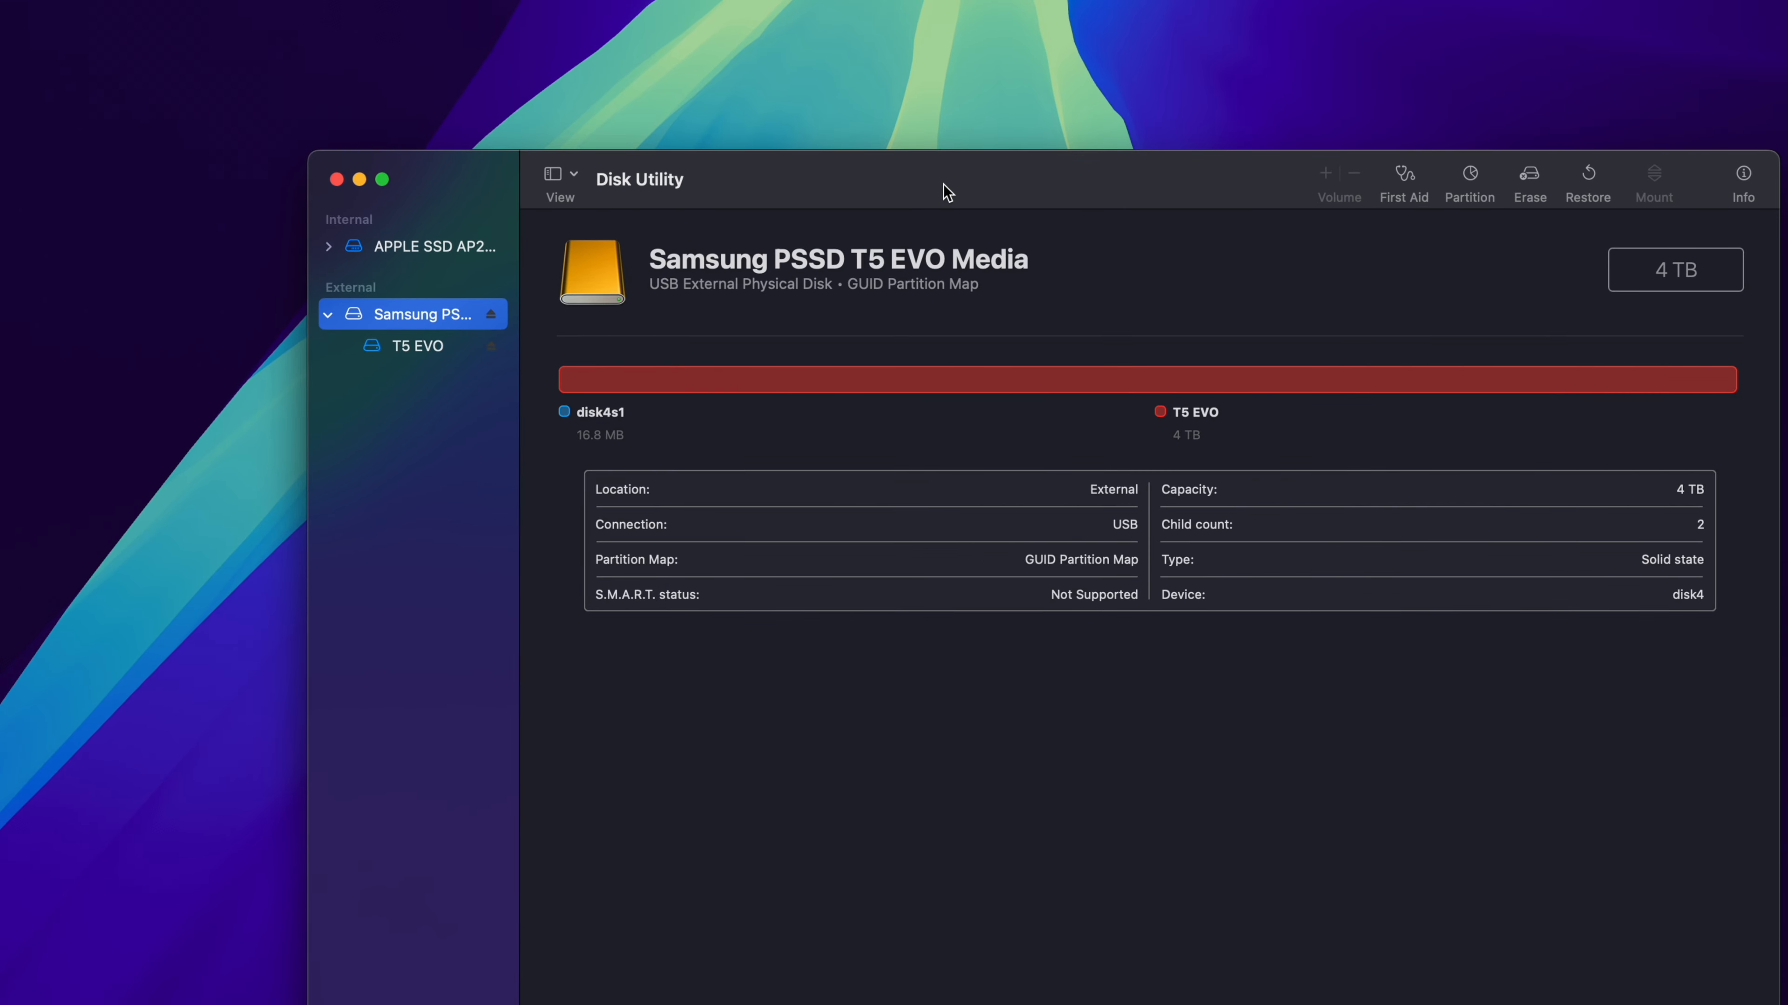
left_click_drag(948, 192, 869, 191)
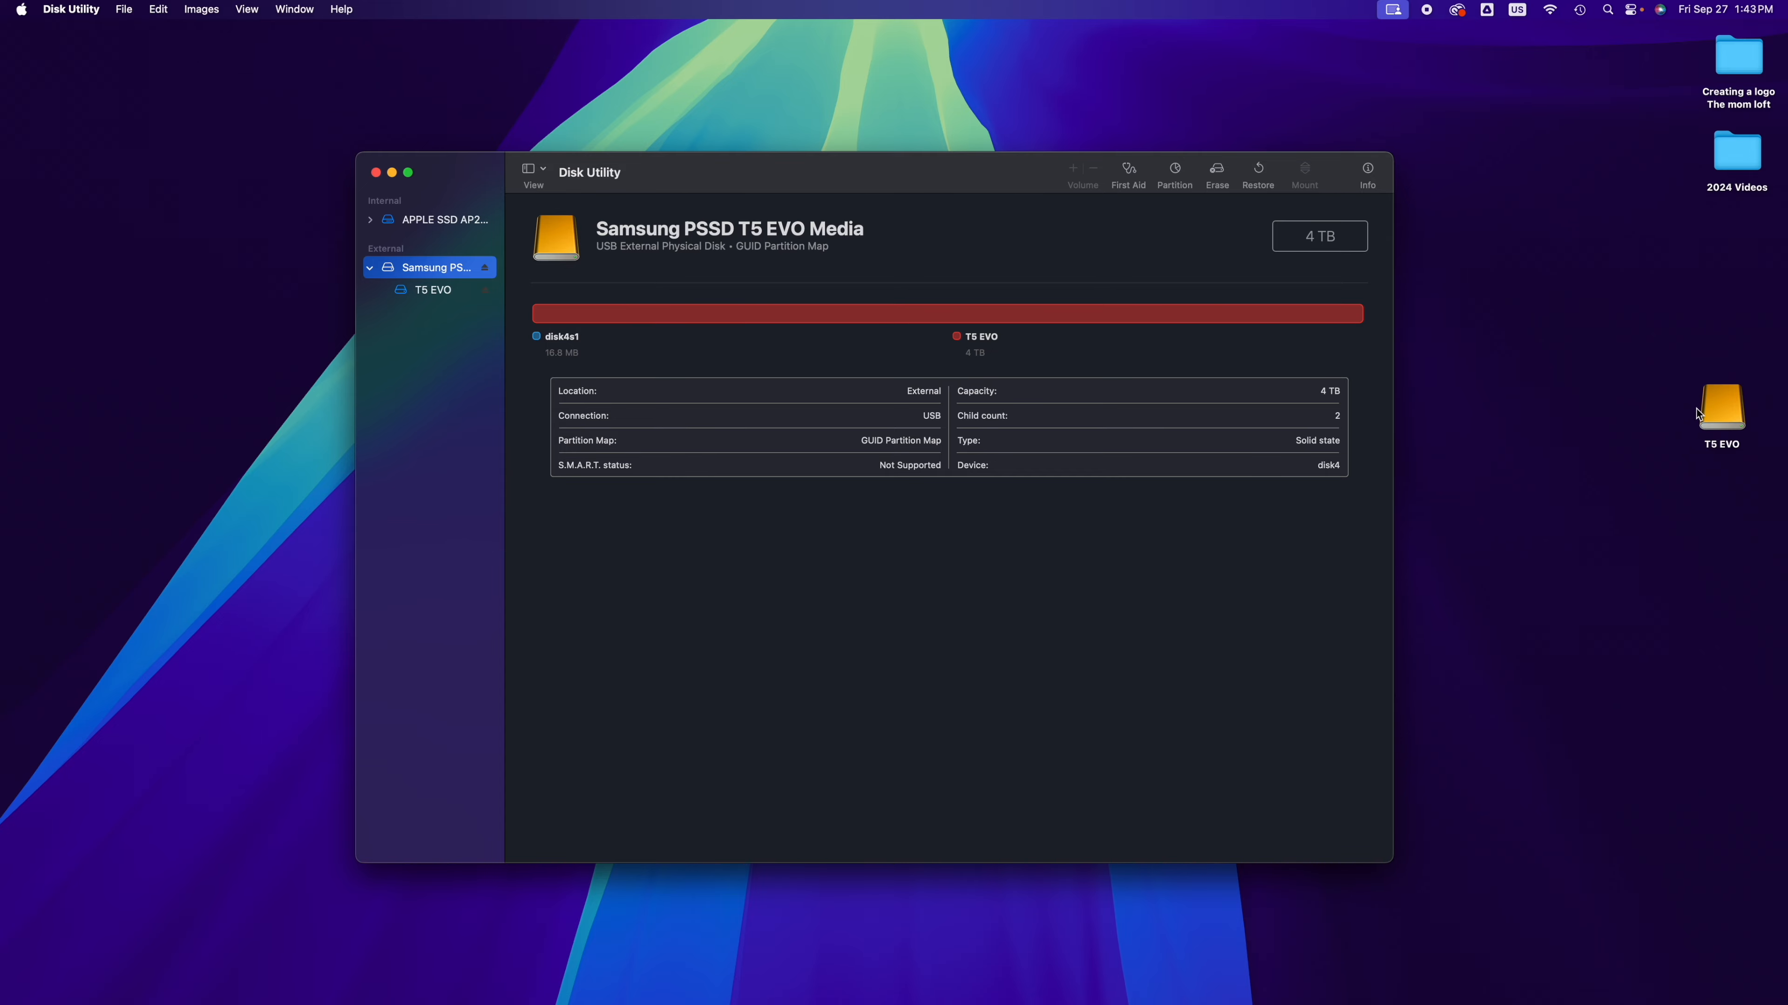
Open the T5 EVO drive from the desktop to check which files it contains, and close its window
left_click(1712, 419)
double_click(1712, 419)
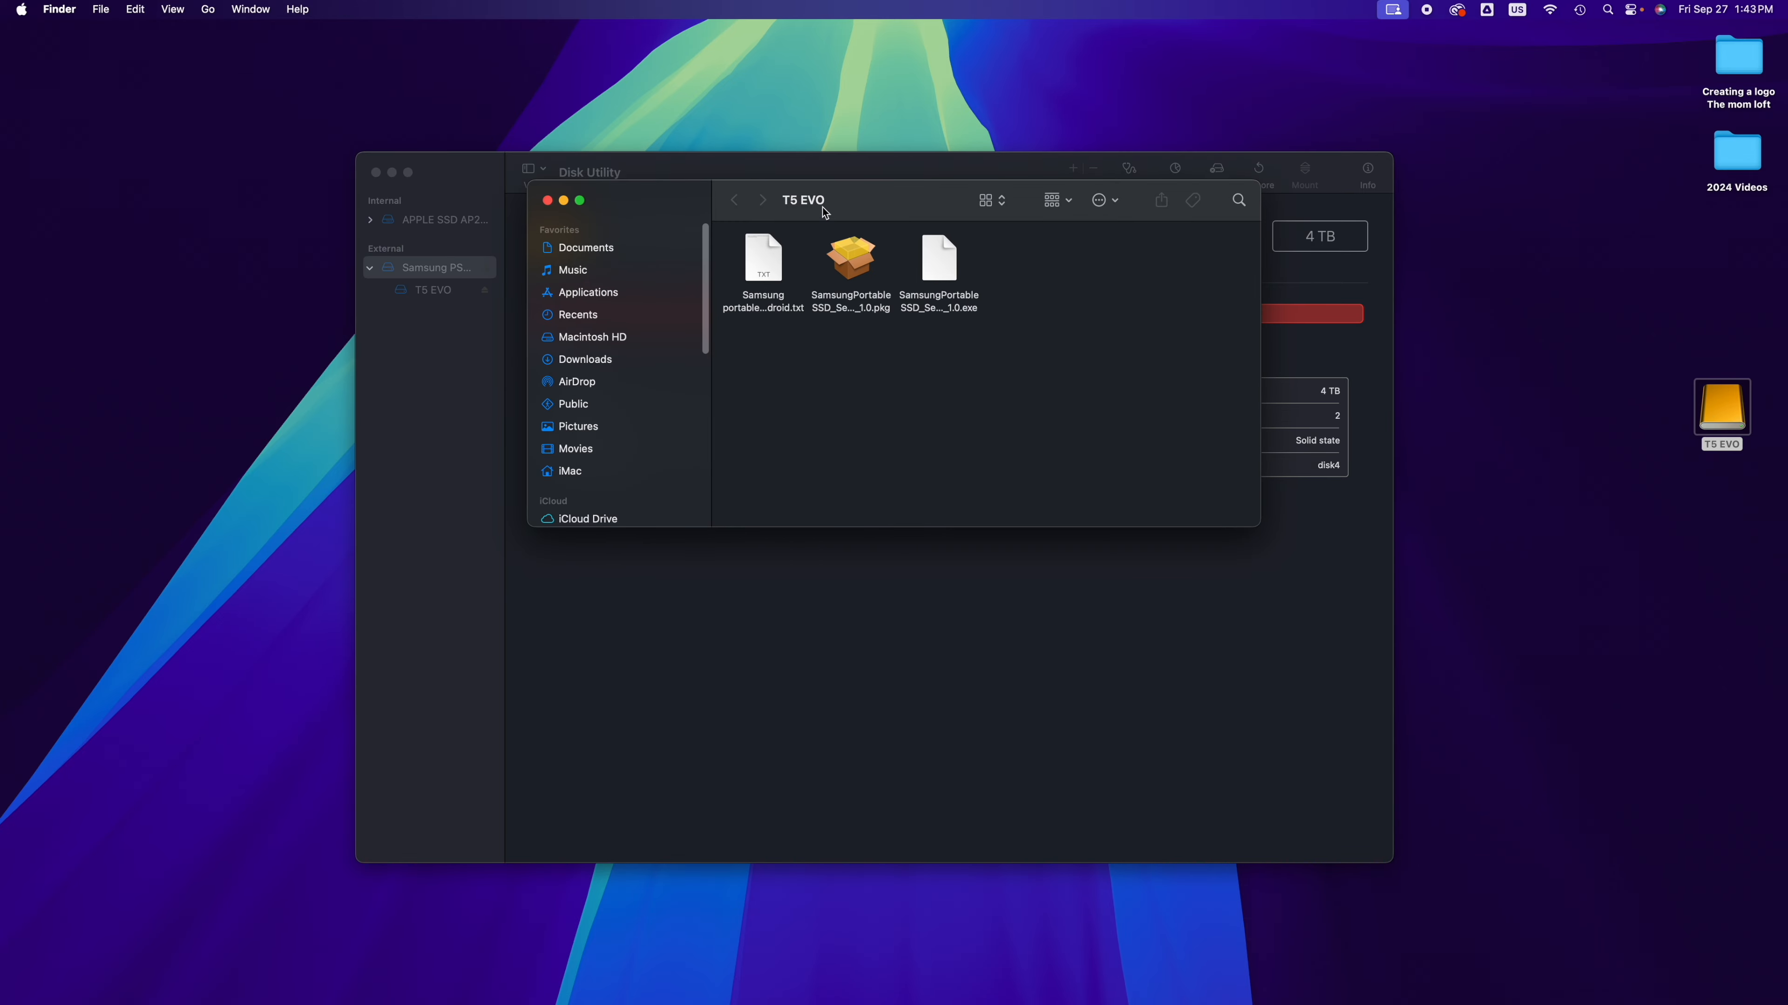
left_click_drag(802, 206, 811, 359)
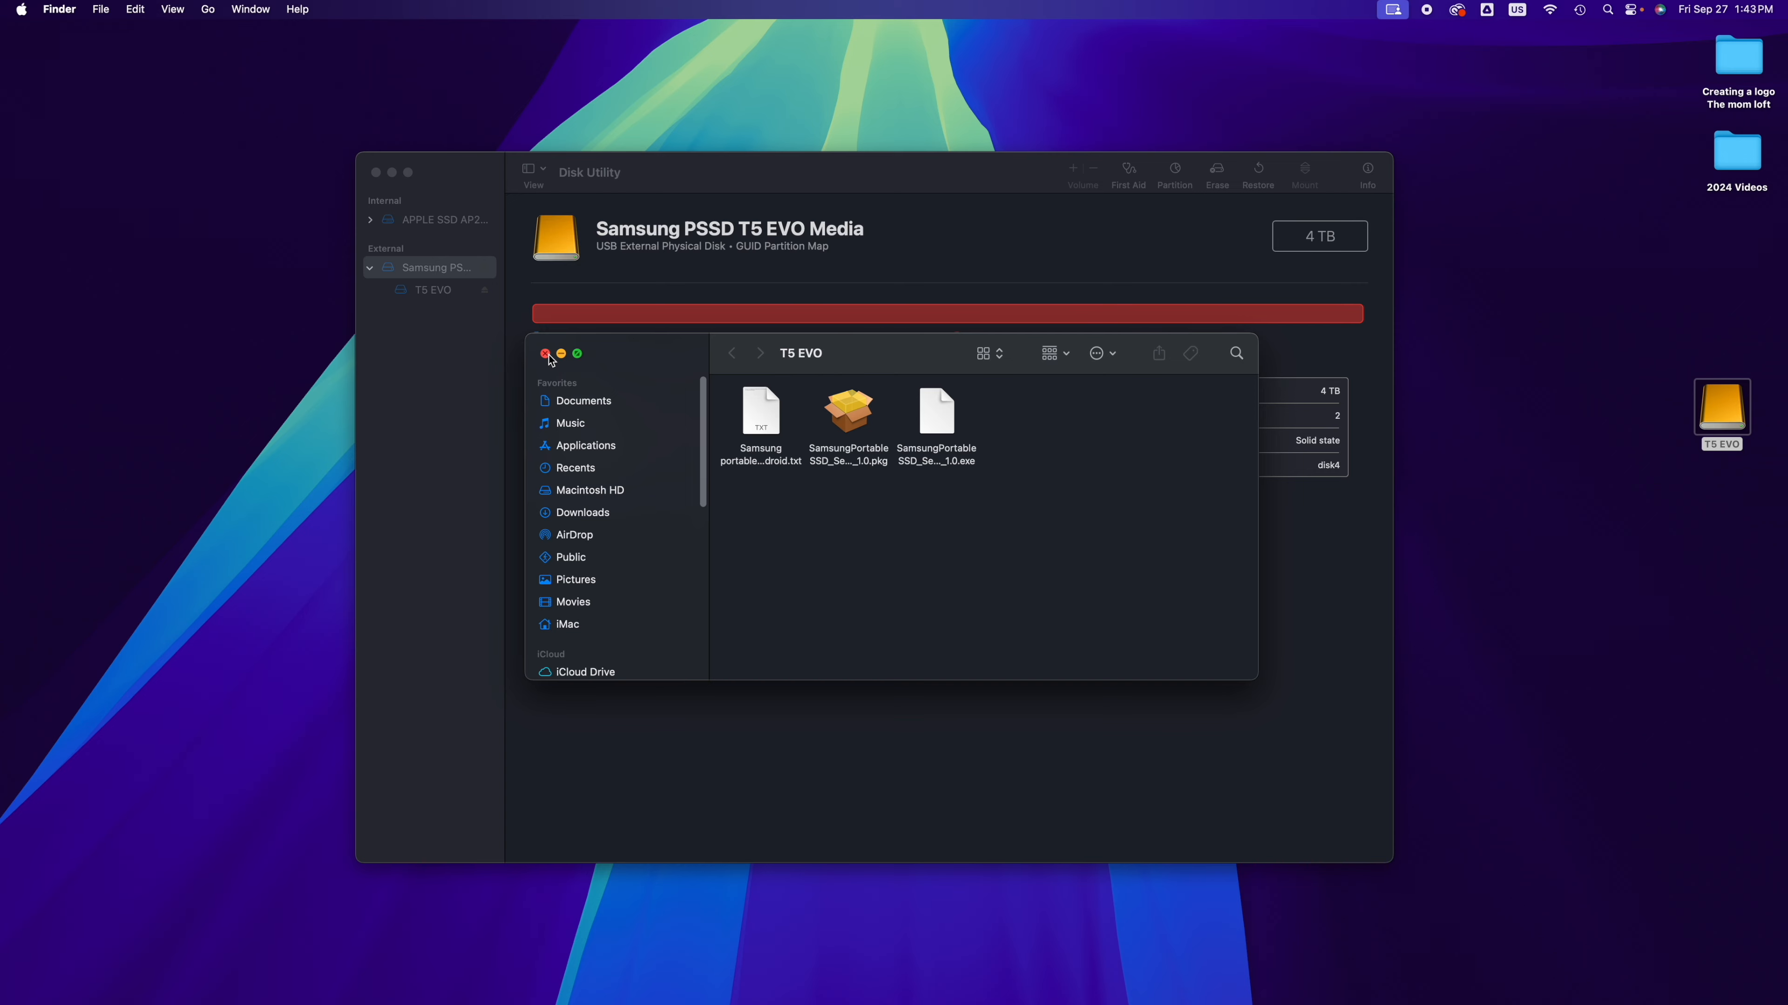
left_click(546, 354)
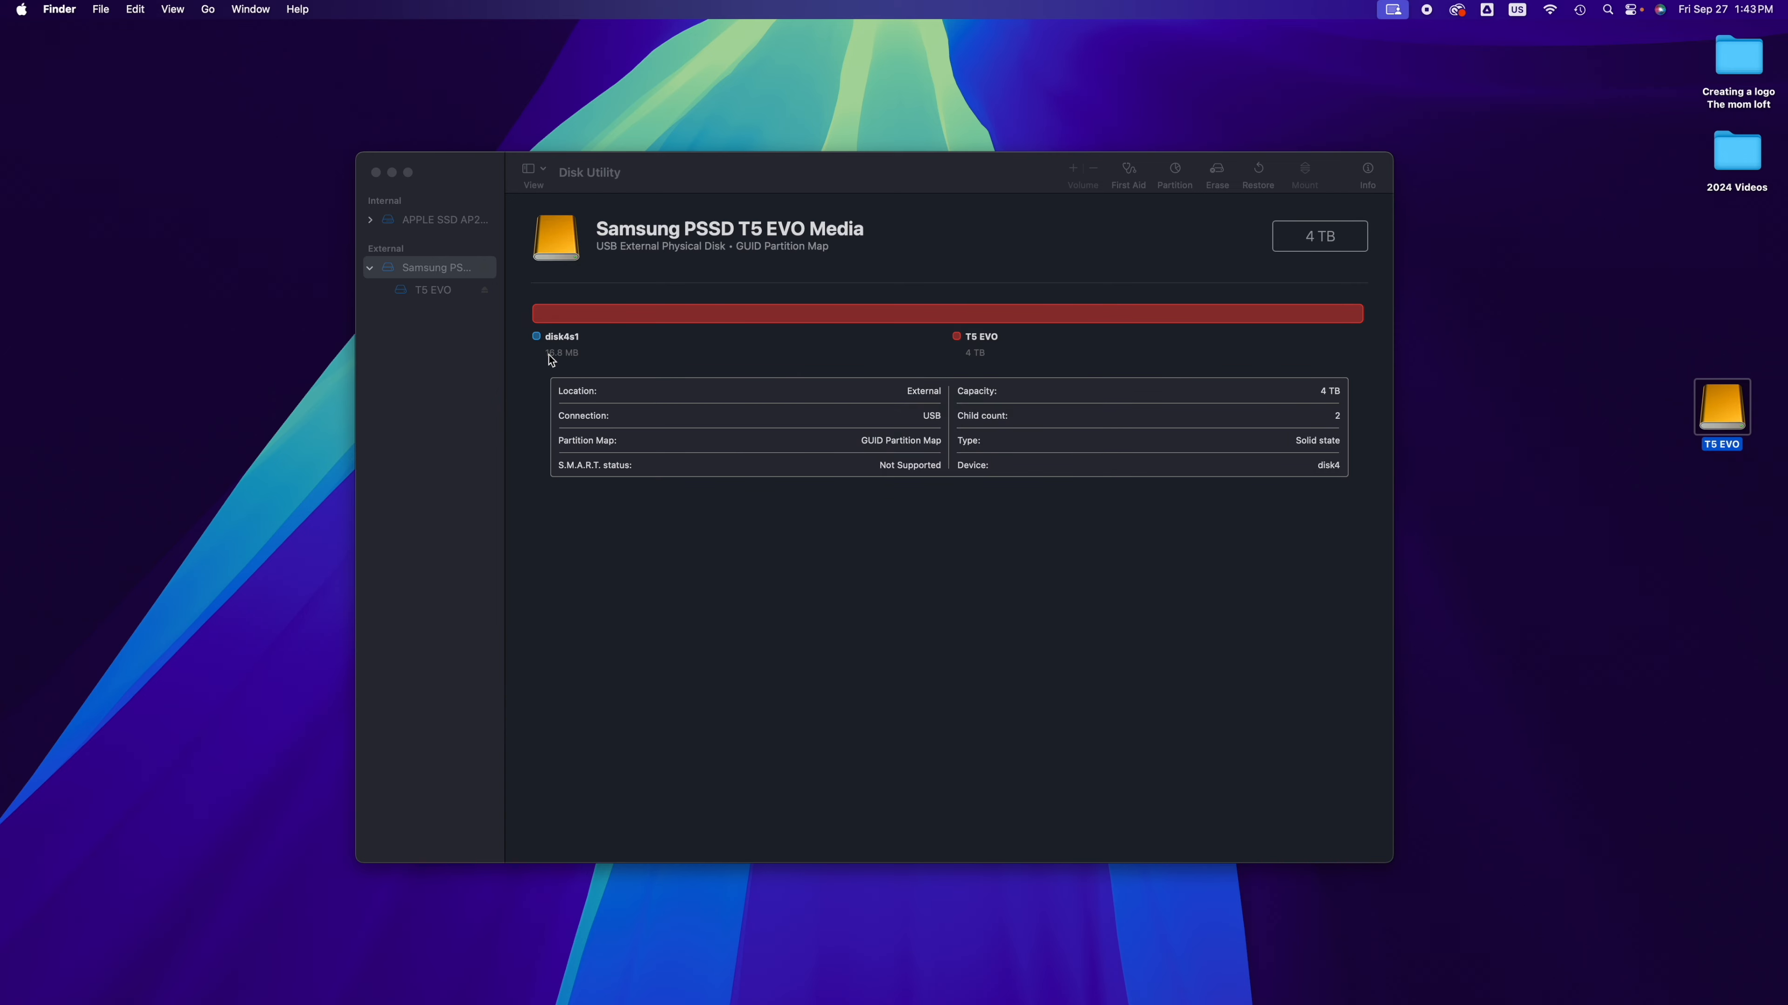
left_click_drag(882, 188, 883, 230)
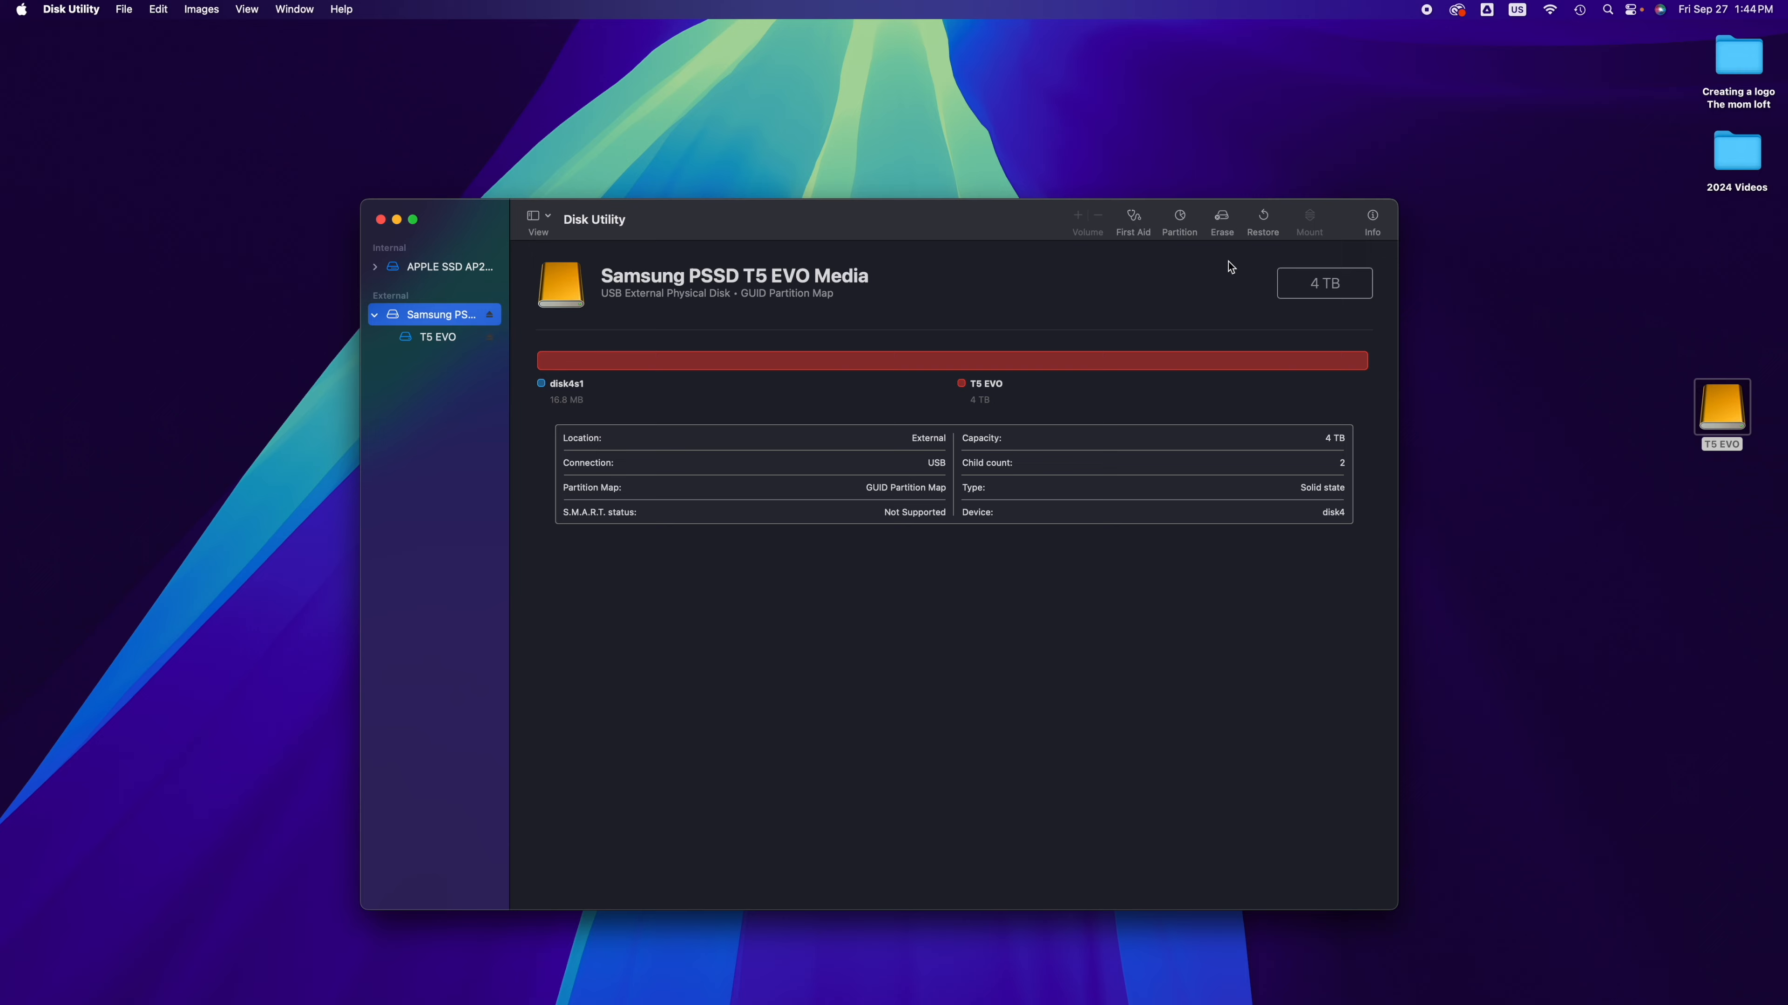
double_click(1727, 403)
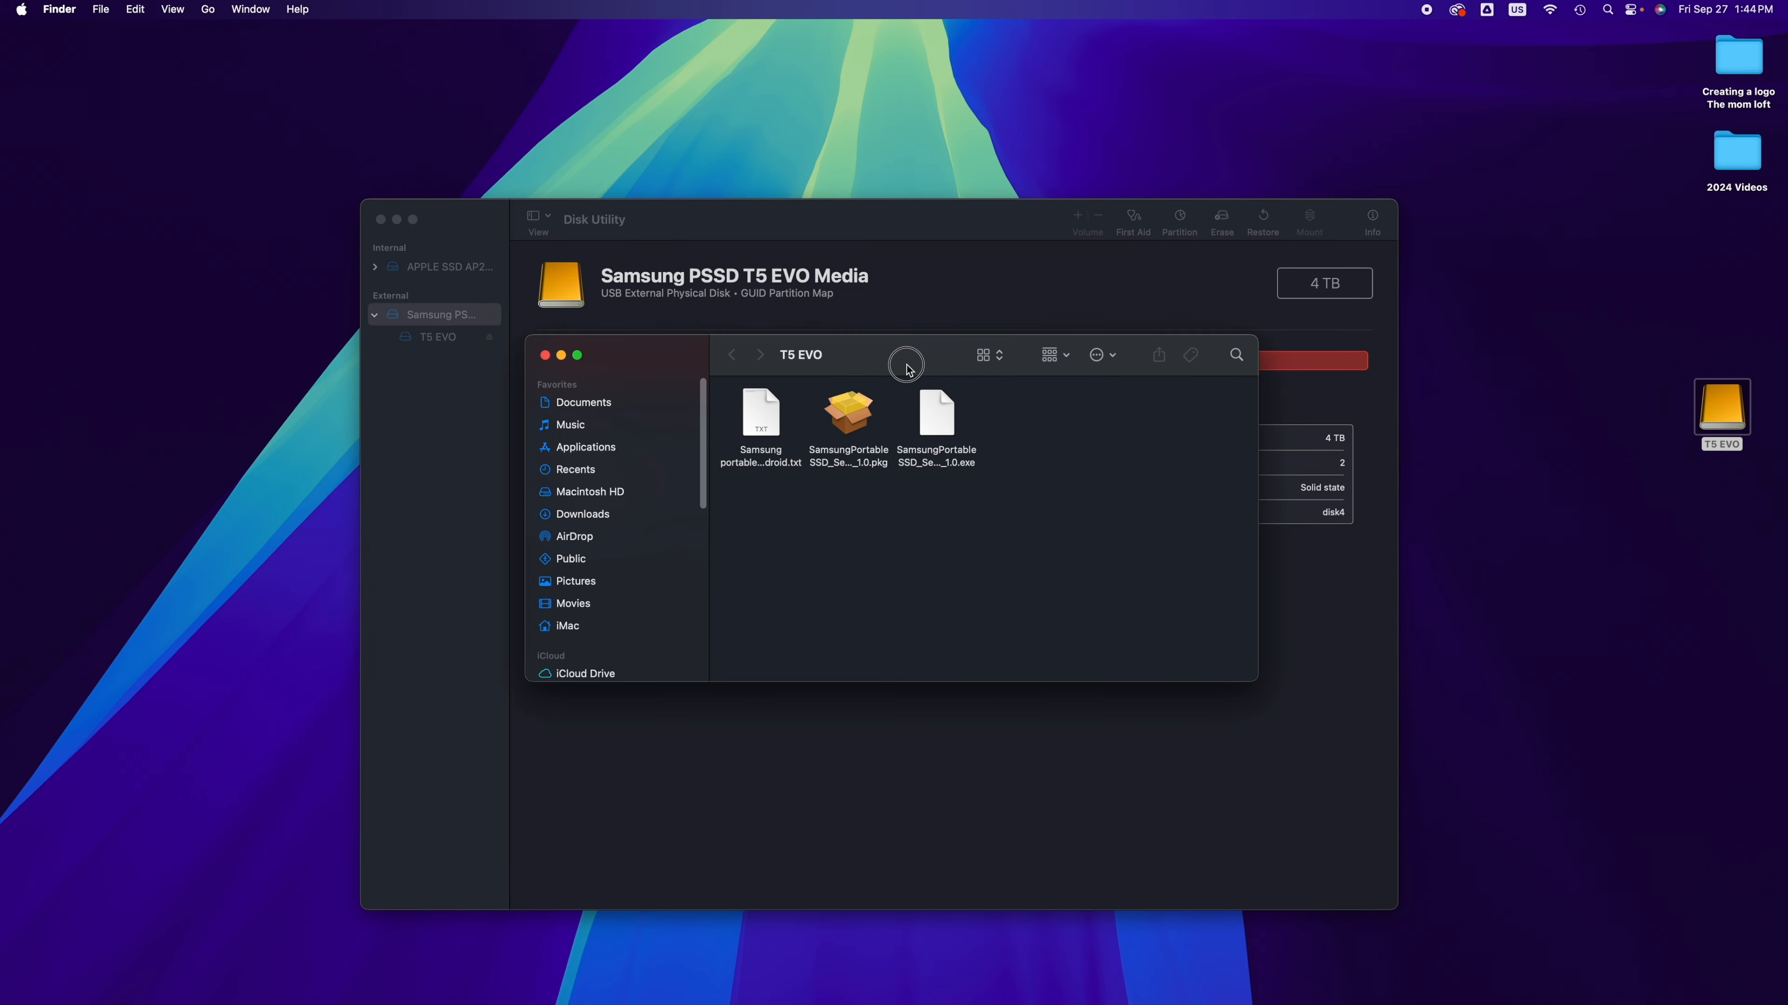
left_click_drag(906, 358, 967, 479)
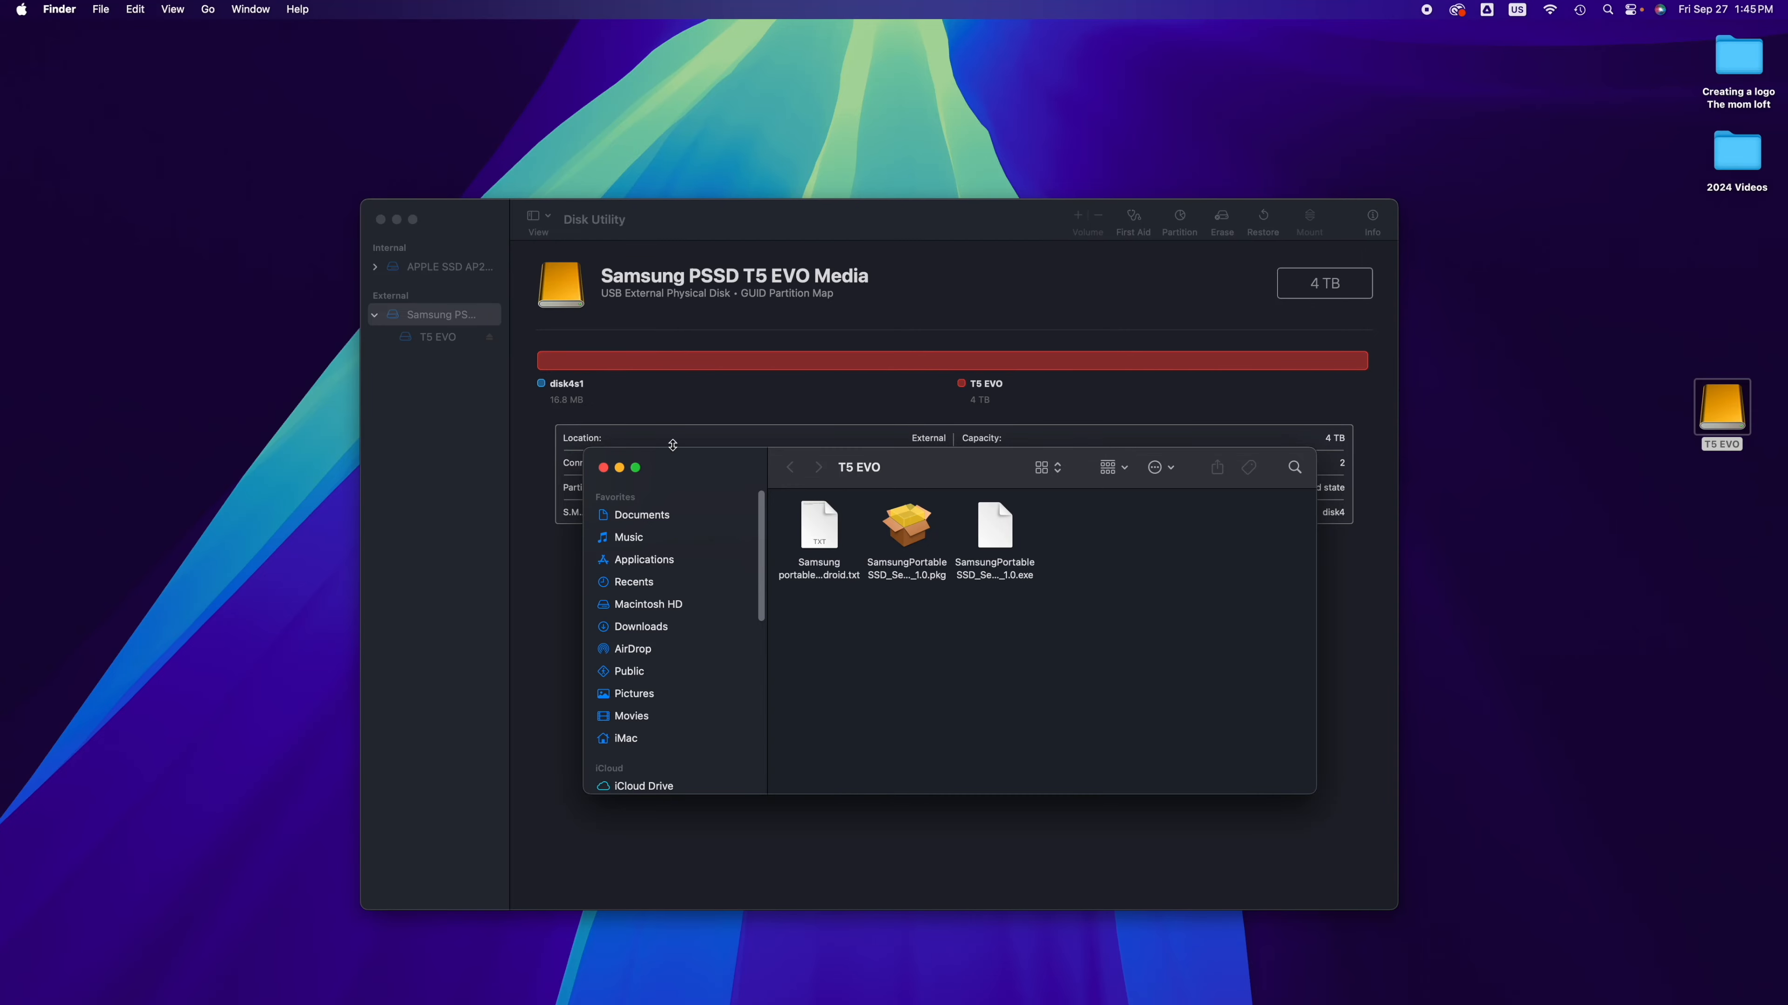
left_click(604, 469)
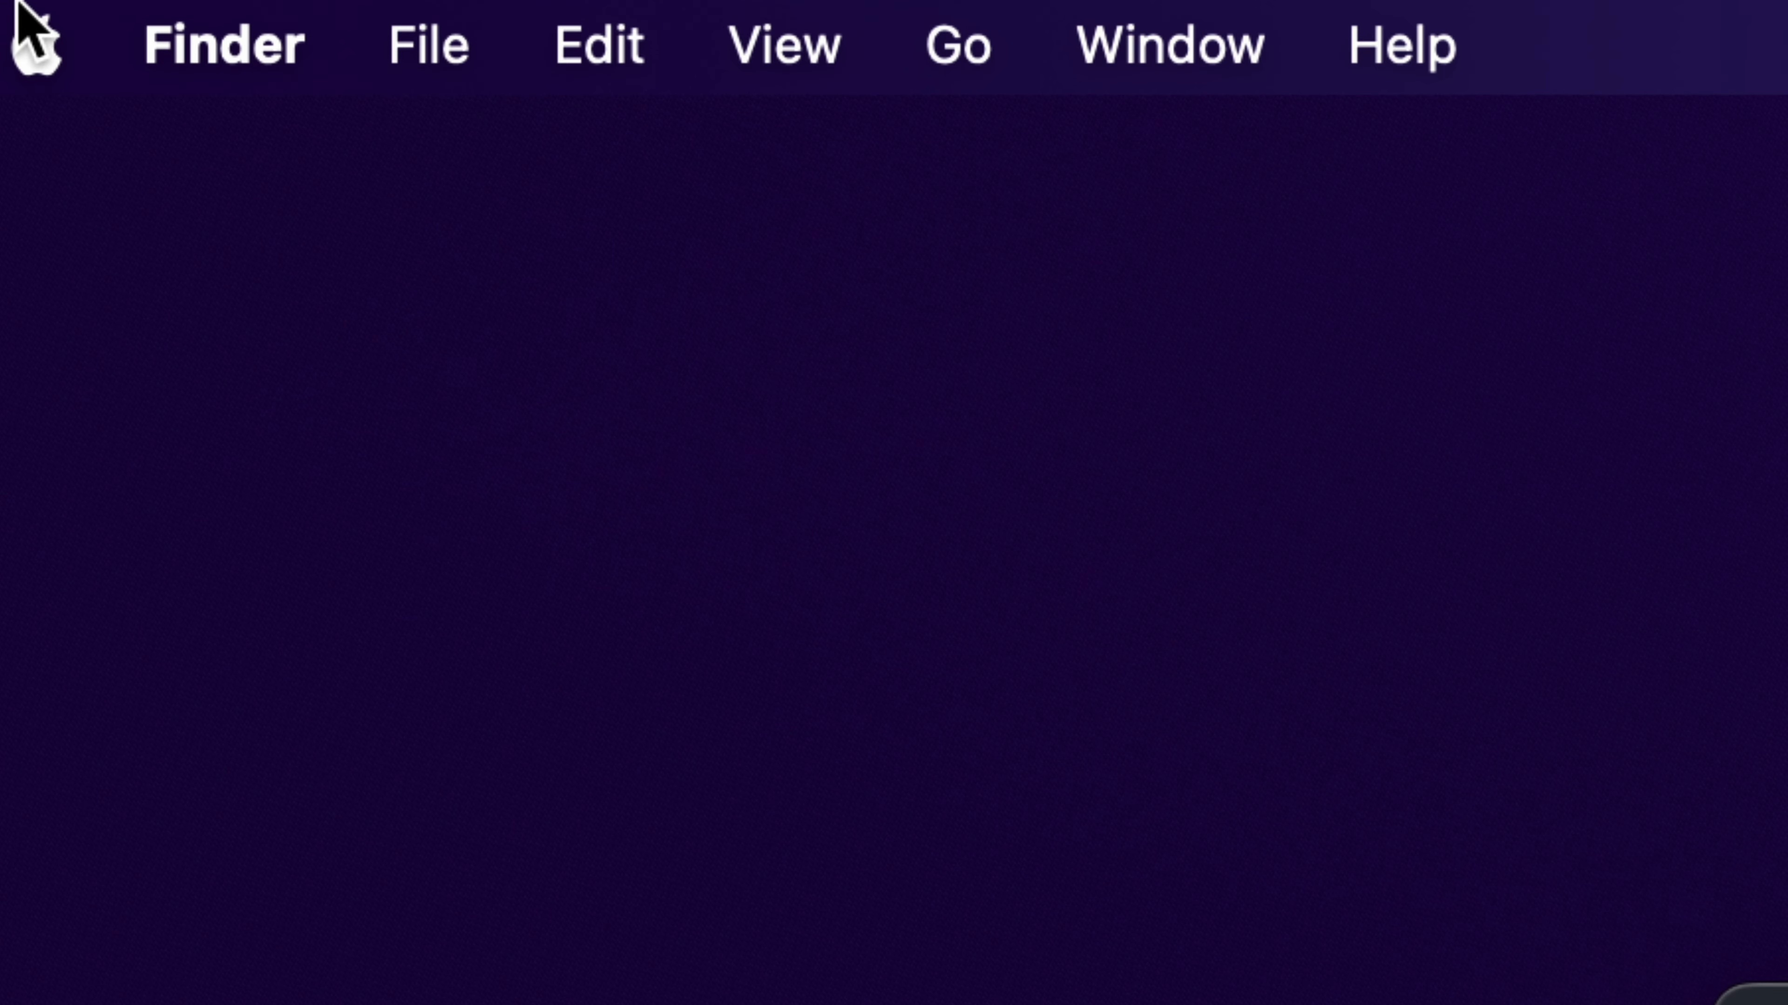
Open the General page of Finder's settings
left_click(215, 52)
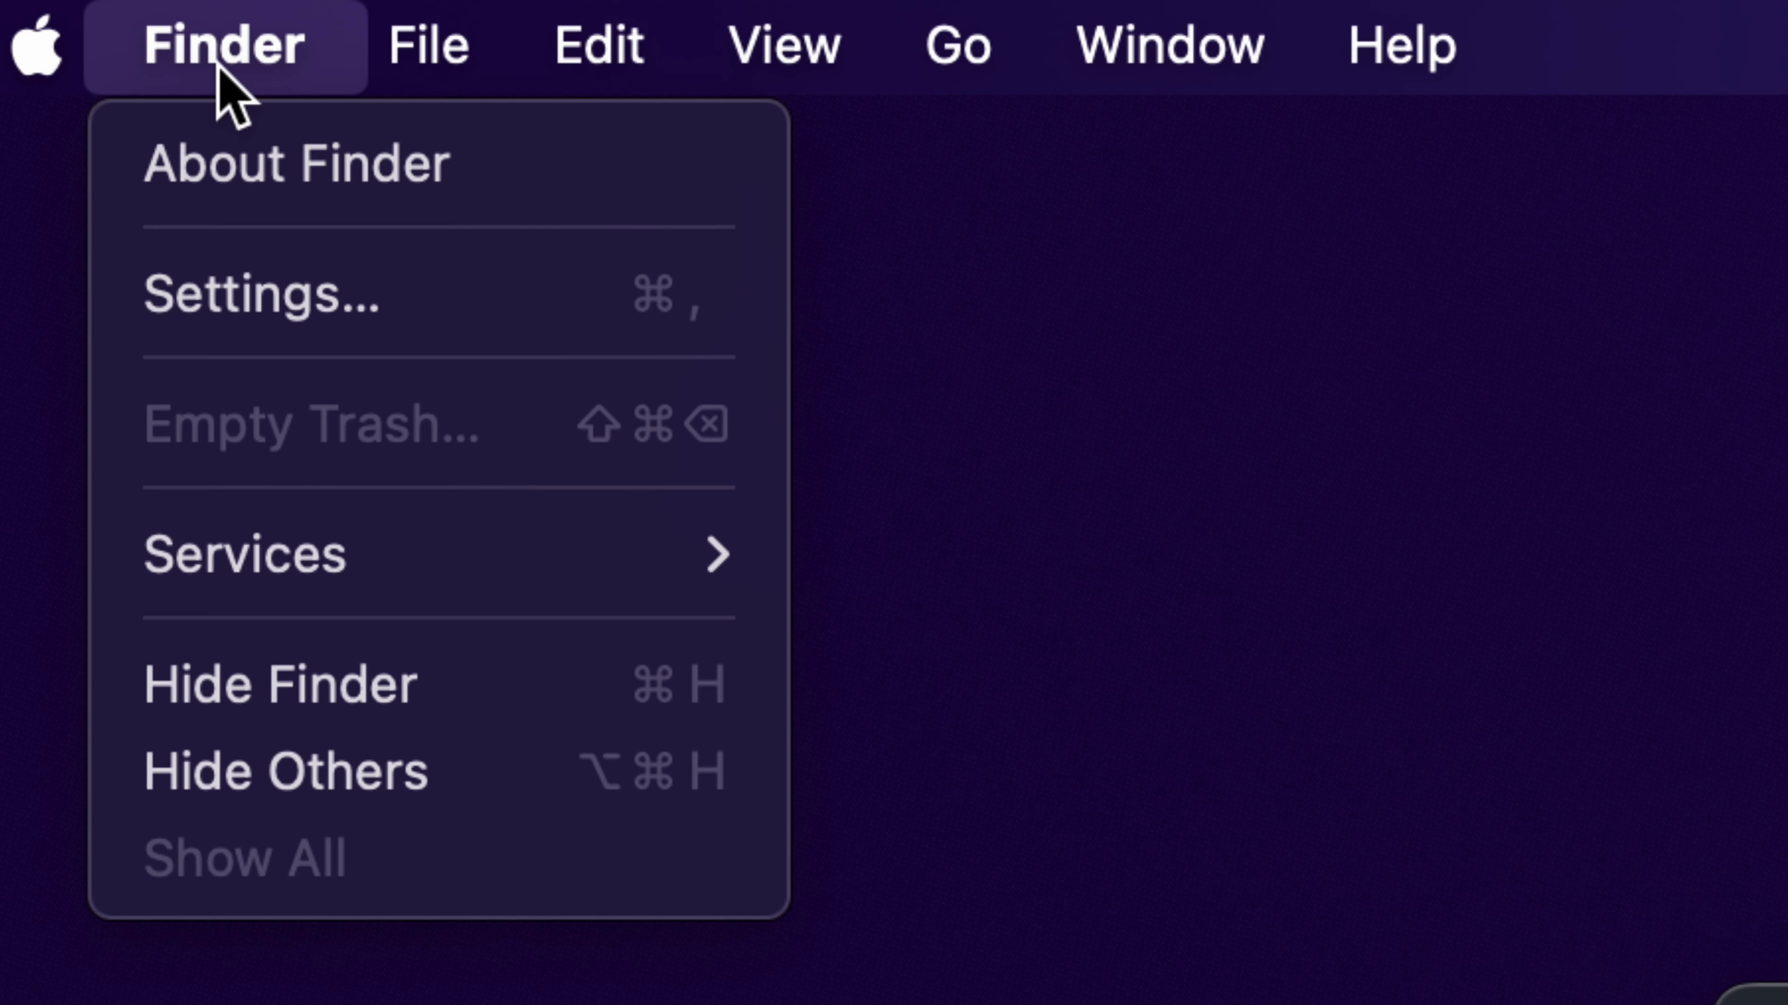
left_click(247, 281)
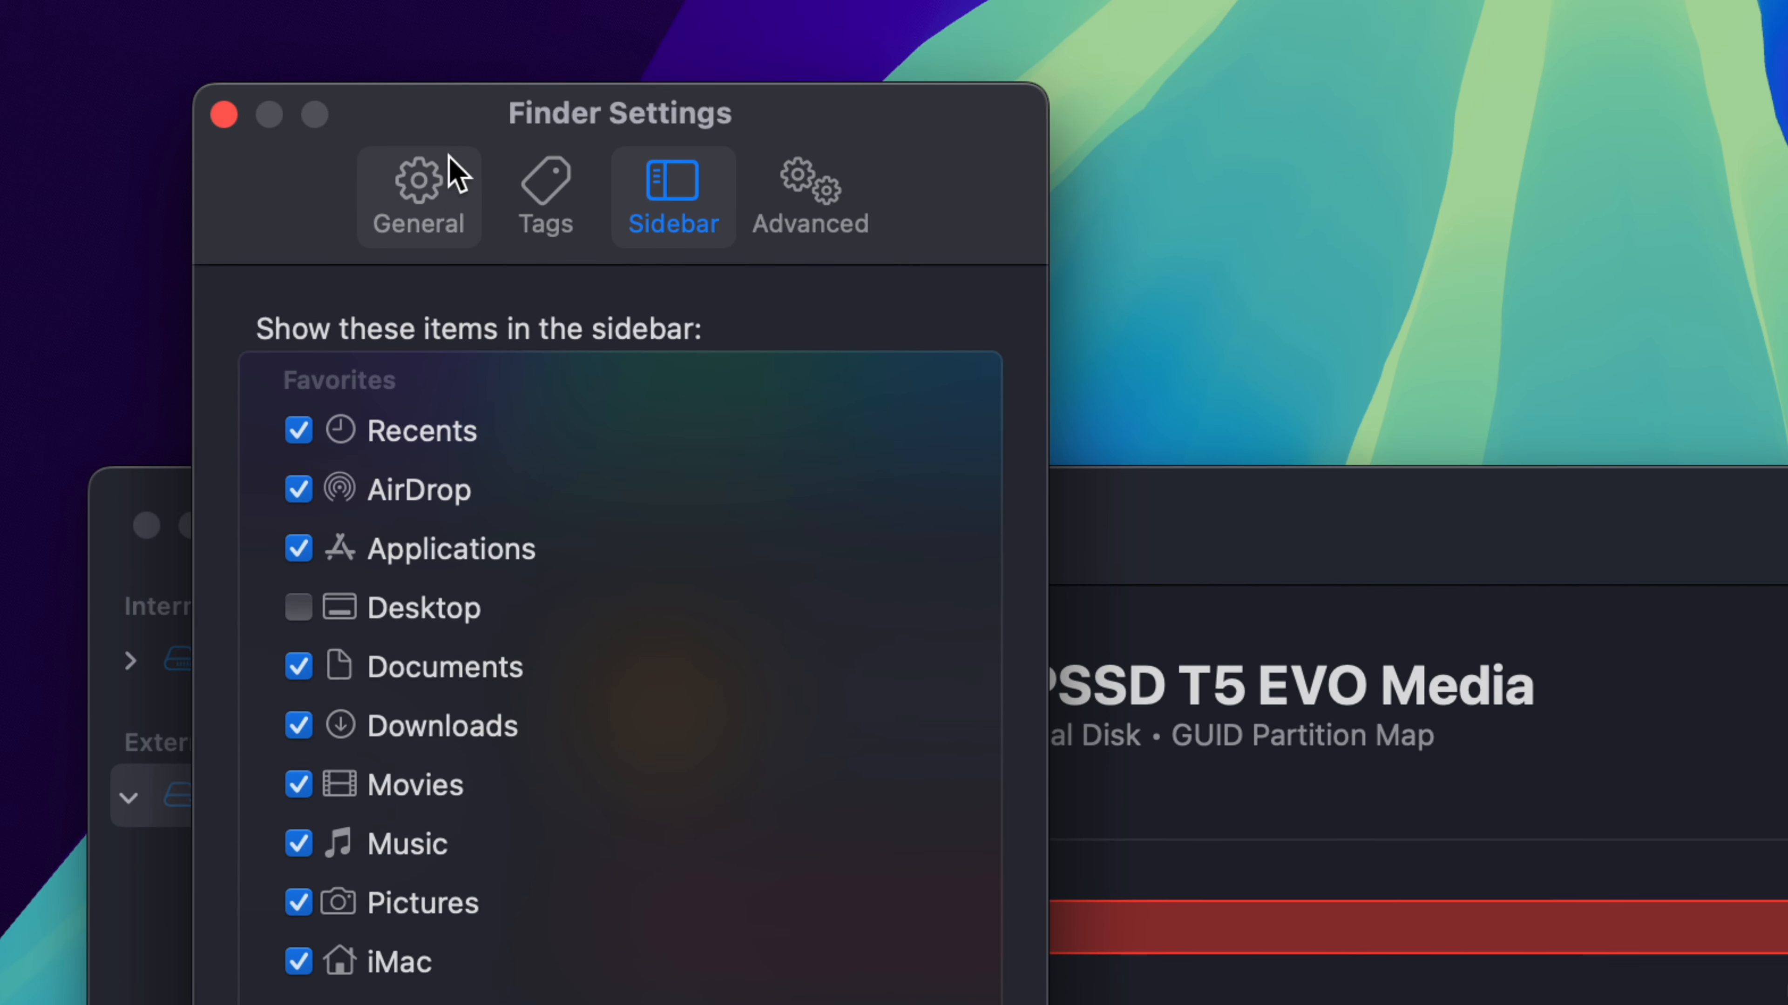
left_click(420, 181)
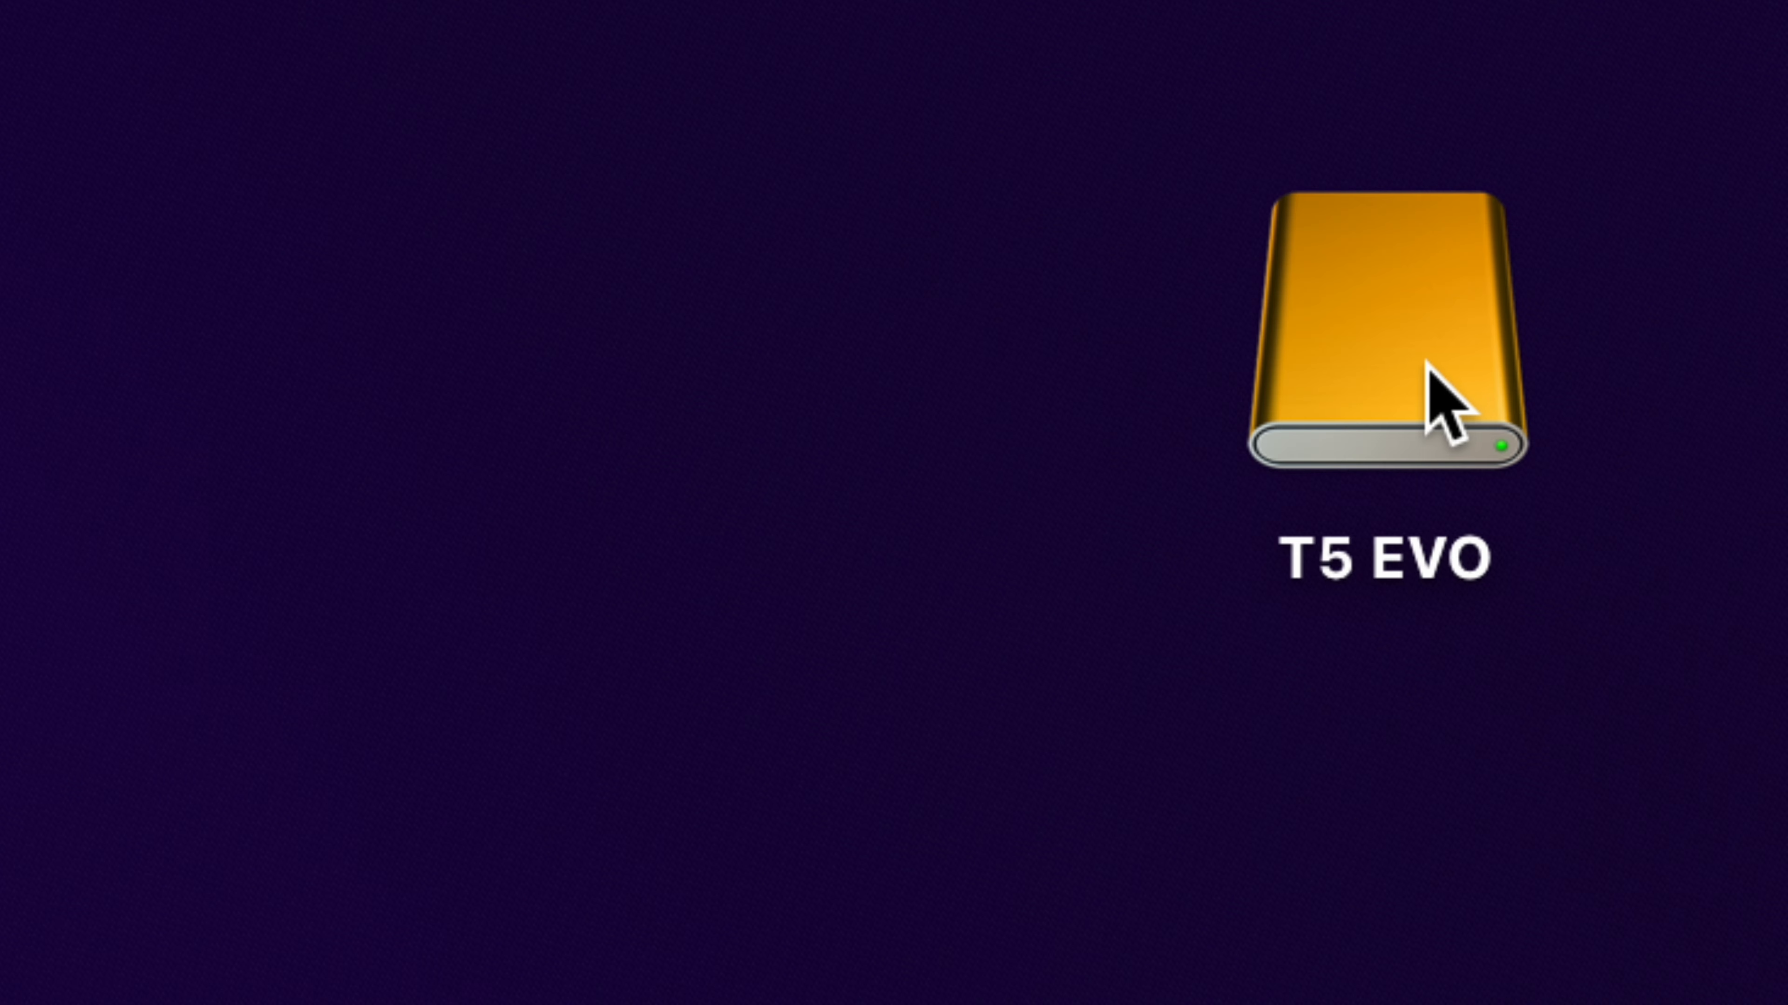
Move the T5 EVO icon nearer to the Disk Utility window and review the drive's eject and erase options
left_click_drag(1424, 367, 993, 405)
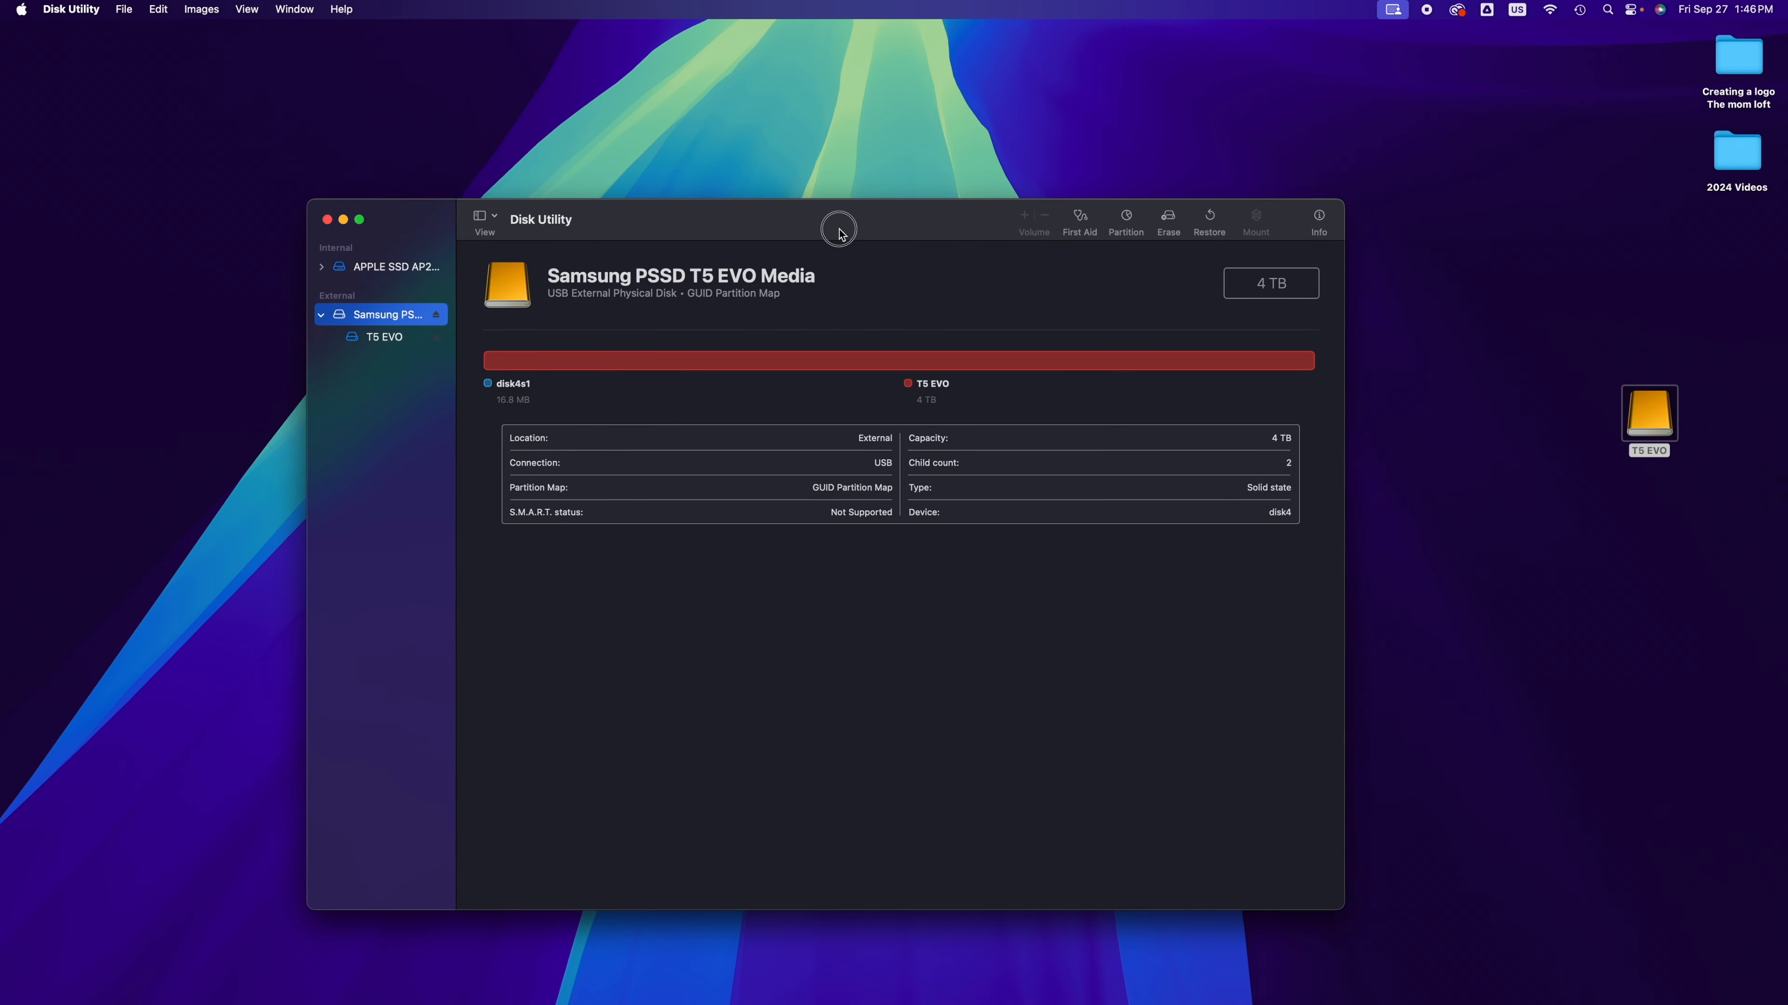
left_click_drag(854, 226, 896, 209)
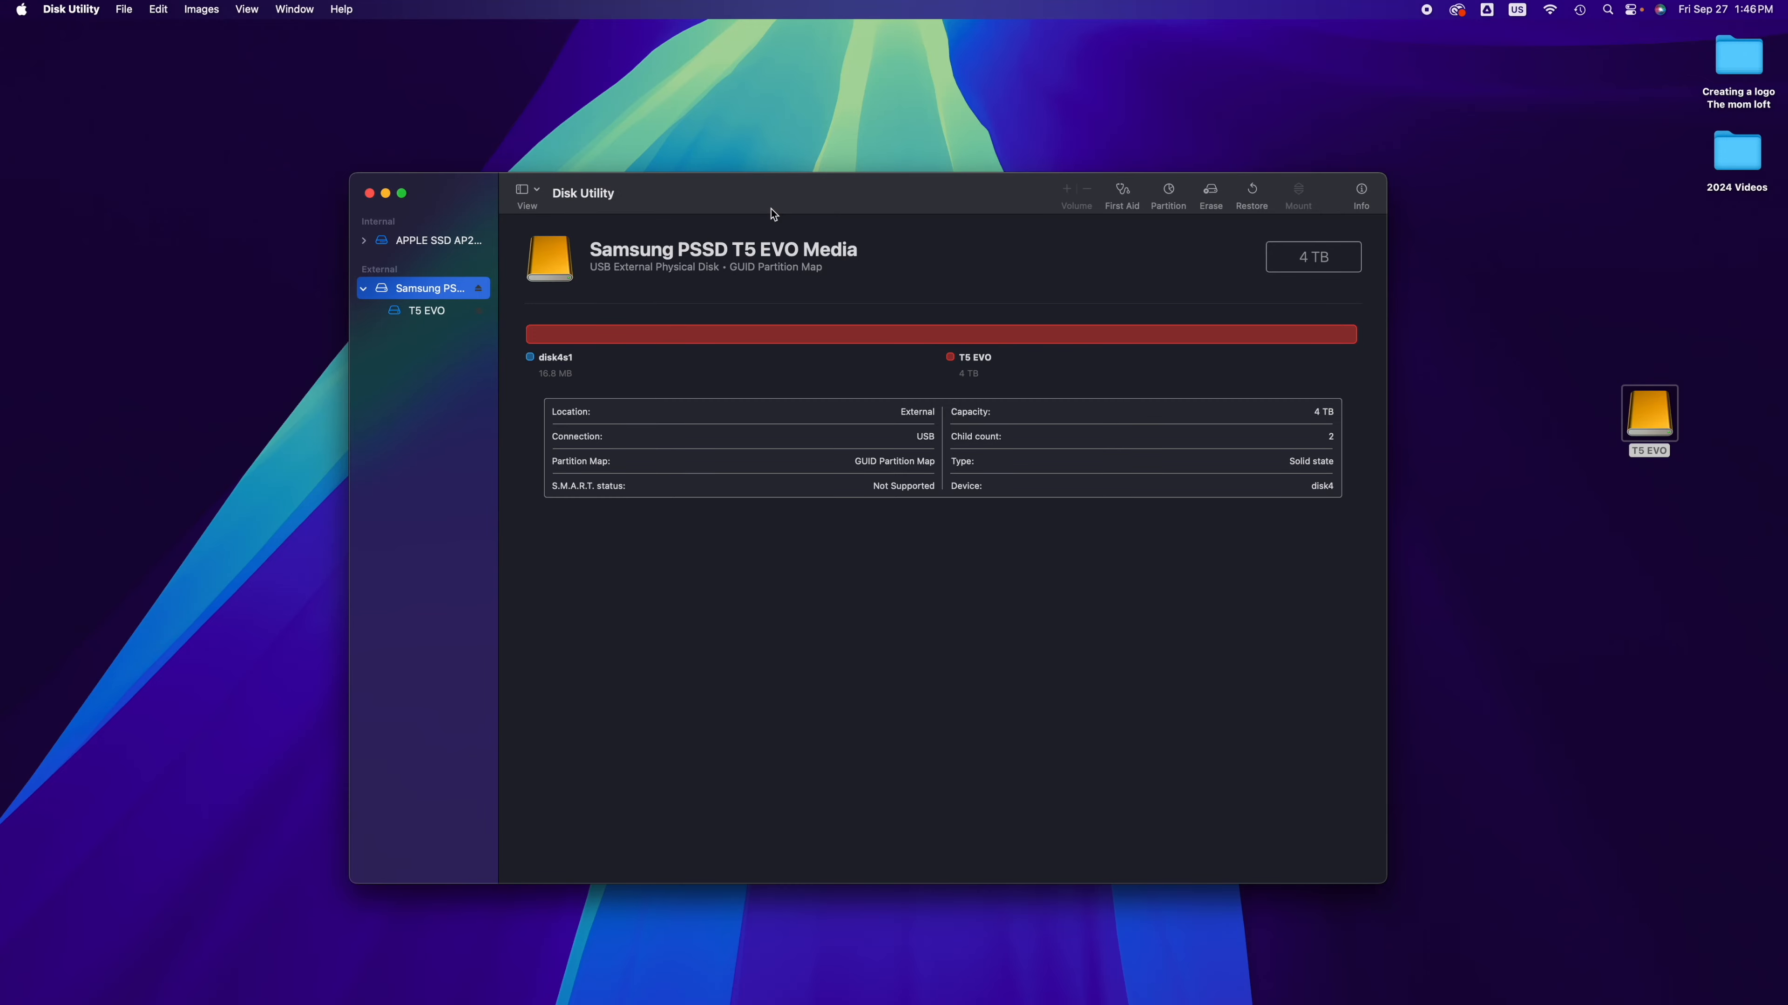
left_click_drag(1641, 442, 1542, 430)
right_click(1541, 430)
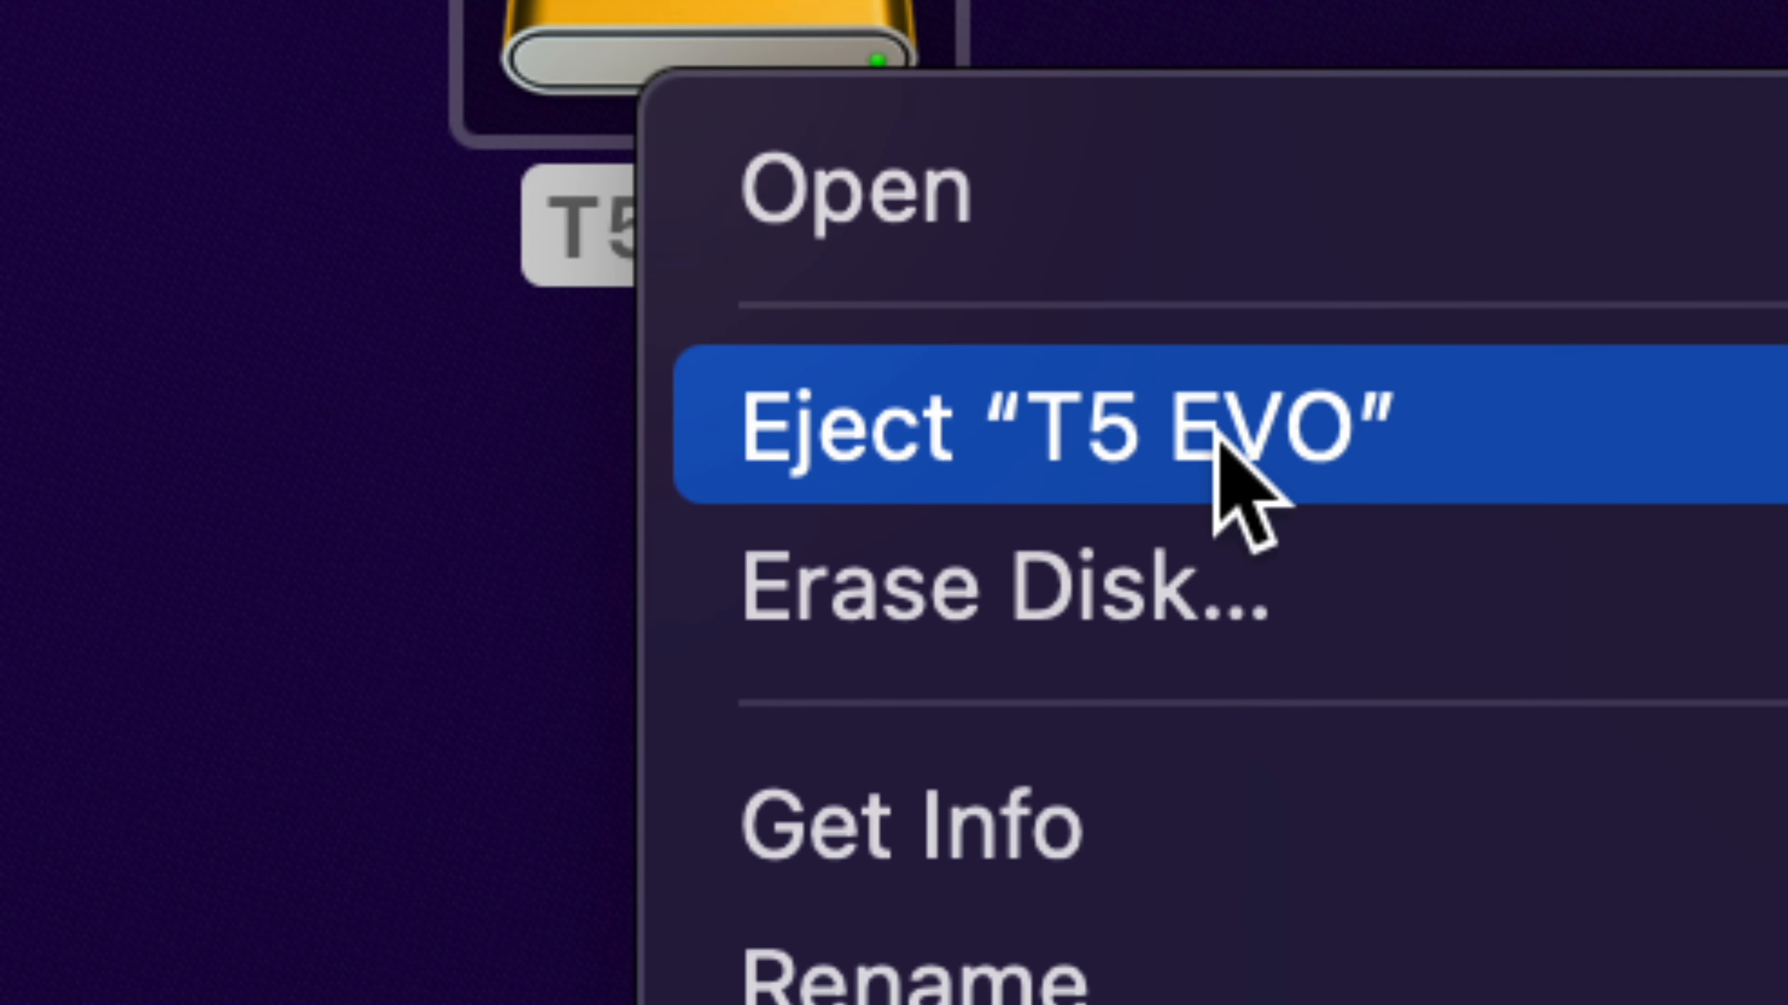
key("ctrl")
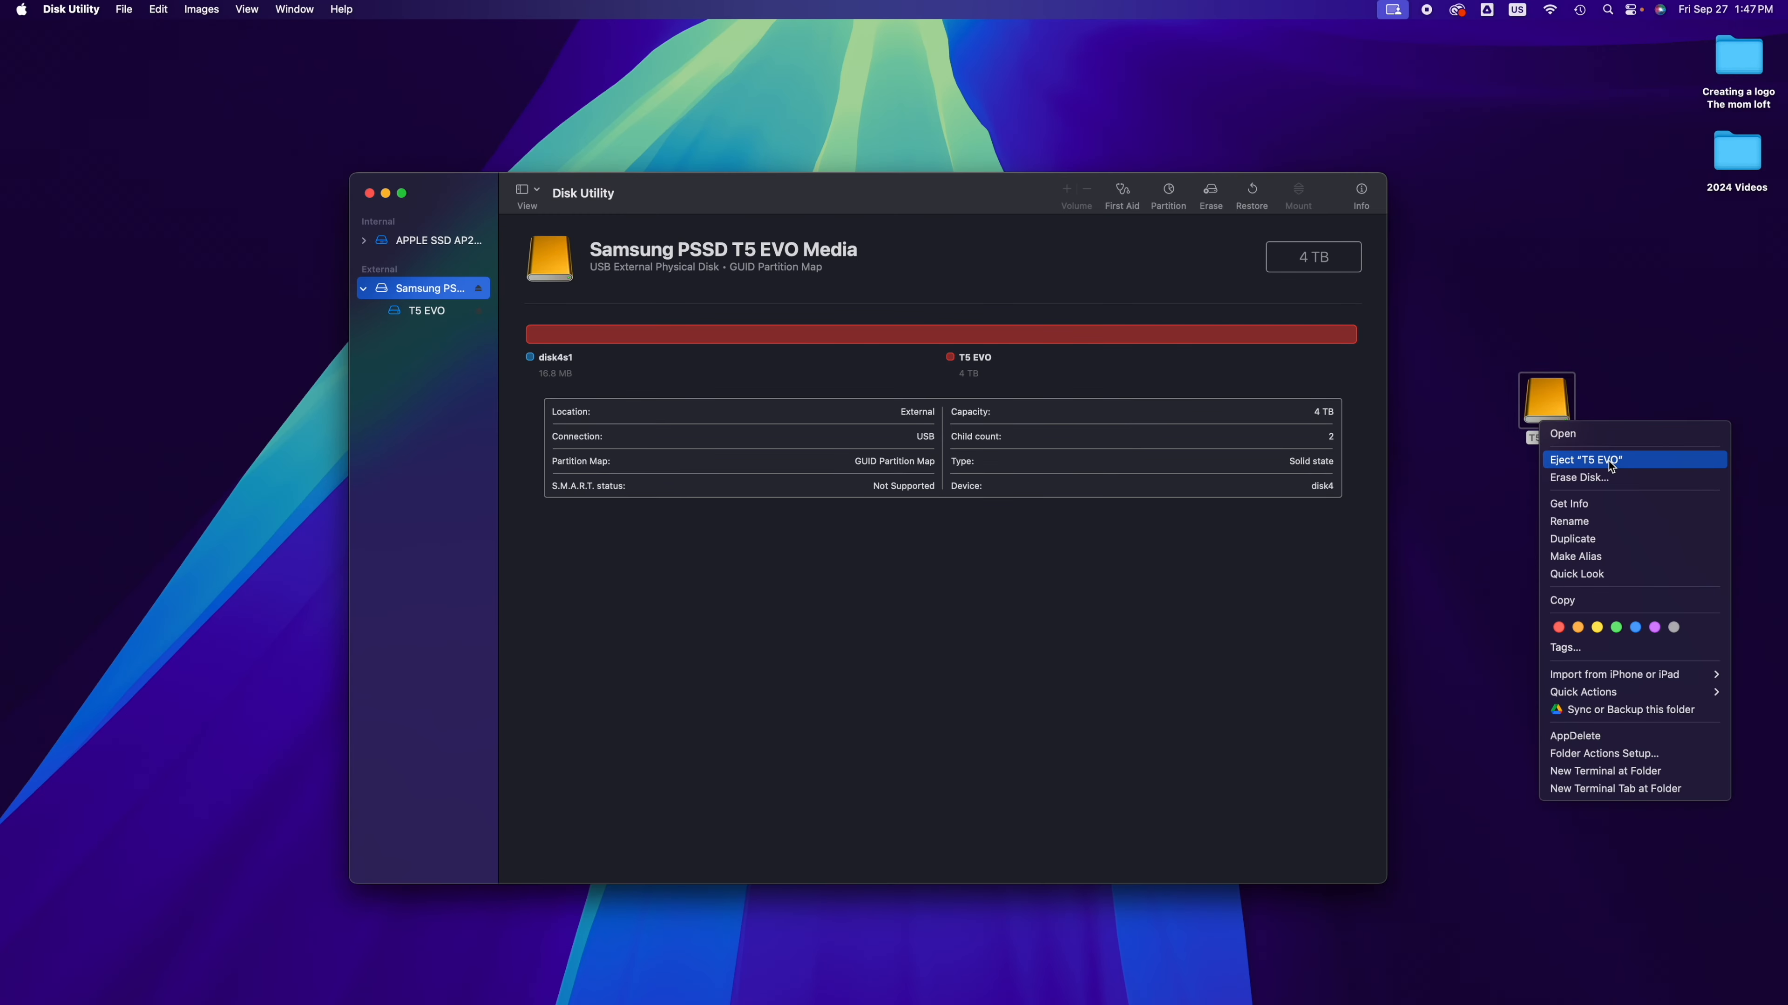
left_click(1612, 466)
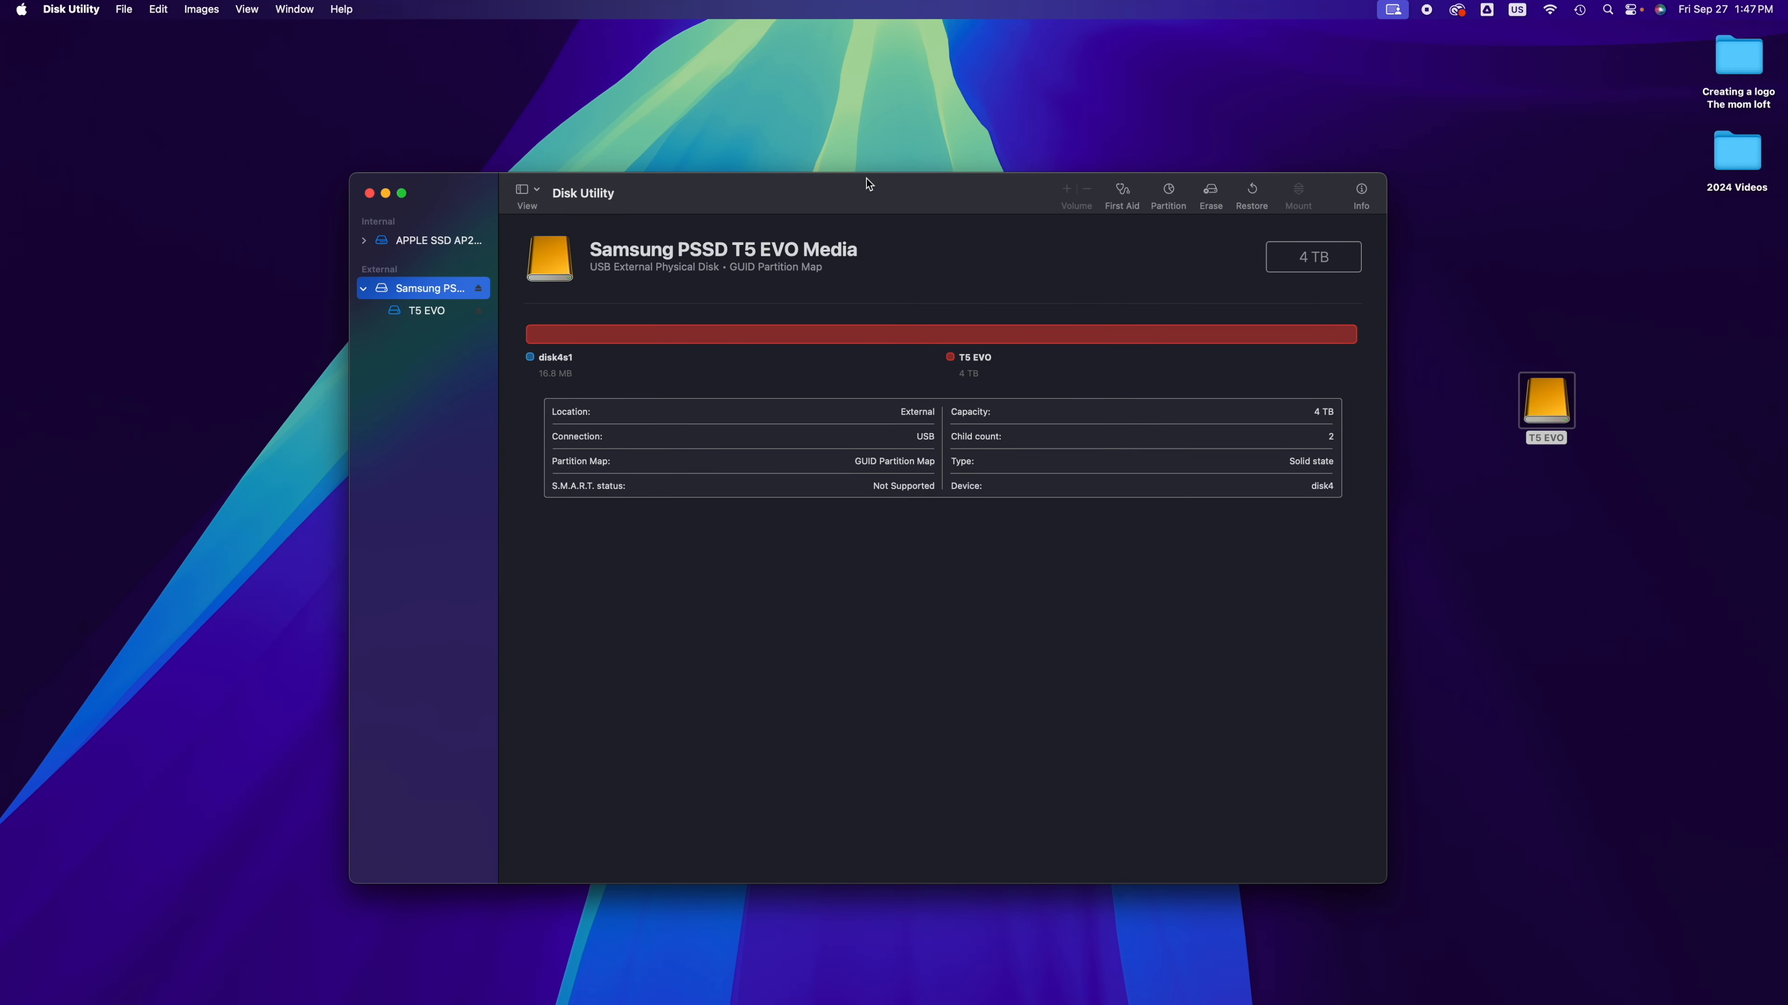
left_click_drag(869, 184, 852, 185)
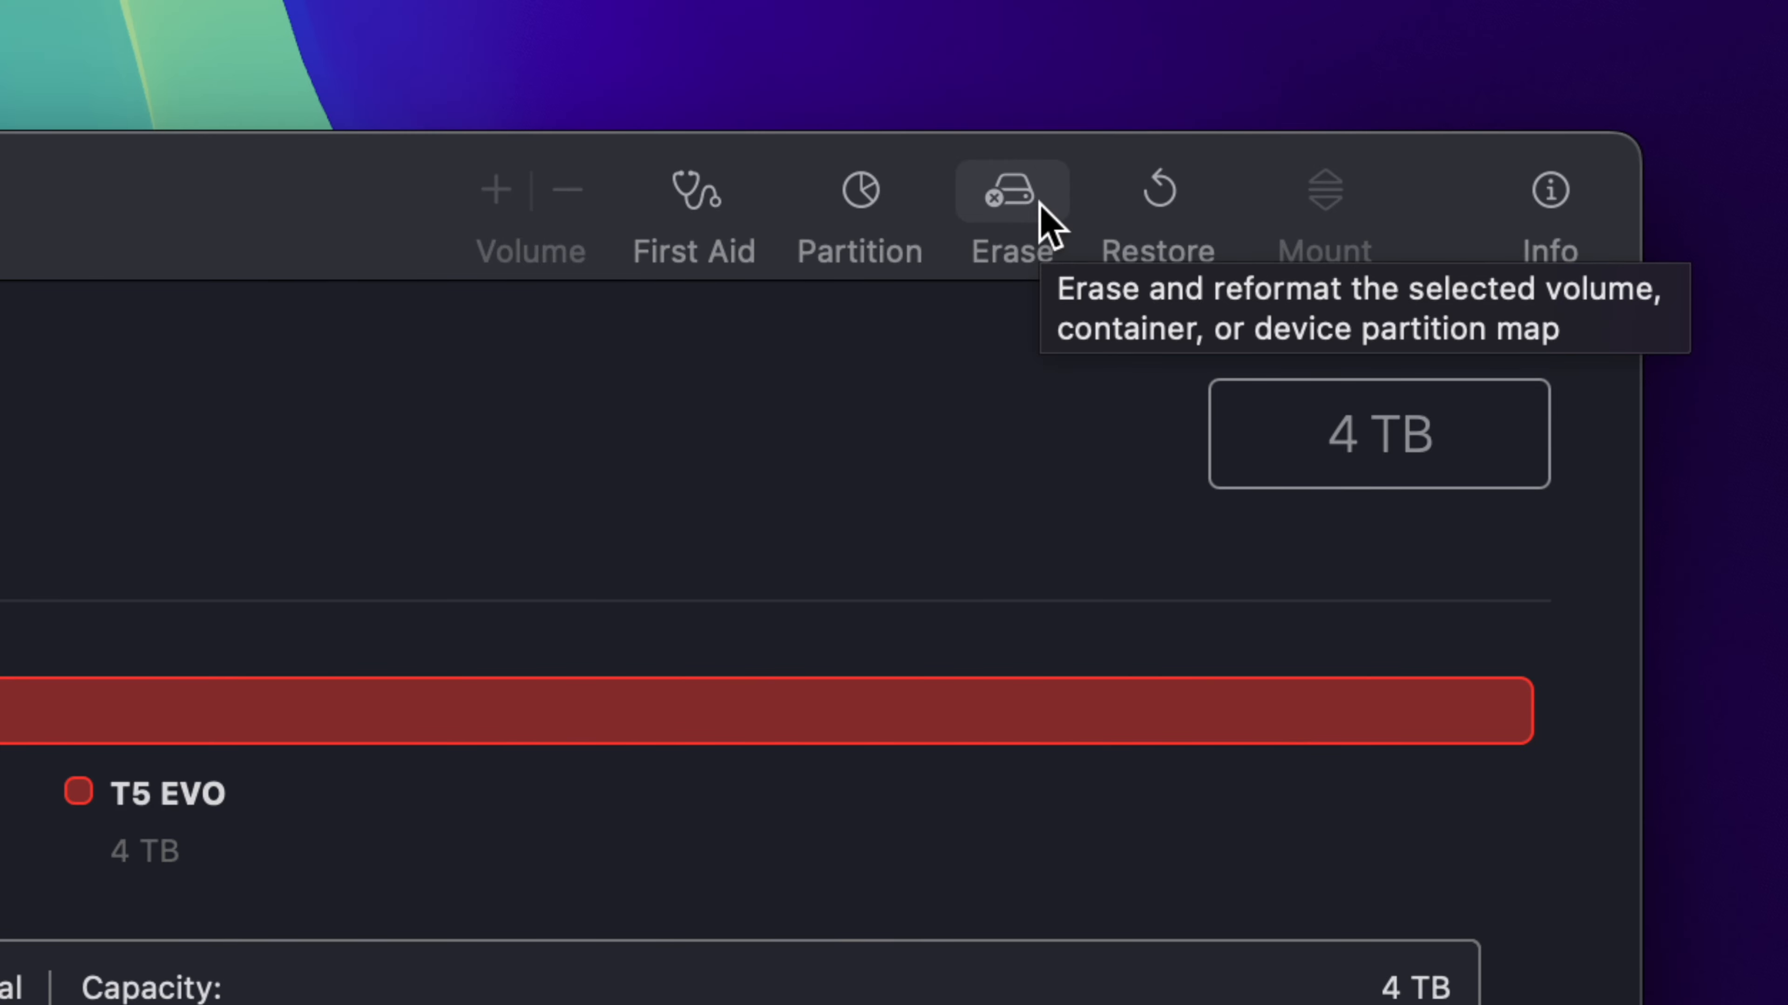
Erase the Samsung PSSD T5 EVO Media disk as ExFAT with GUID Partition Map, naming it externalssd
left_click(1014, 198)
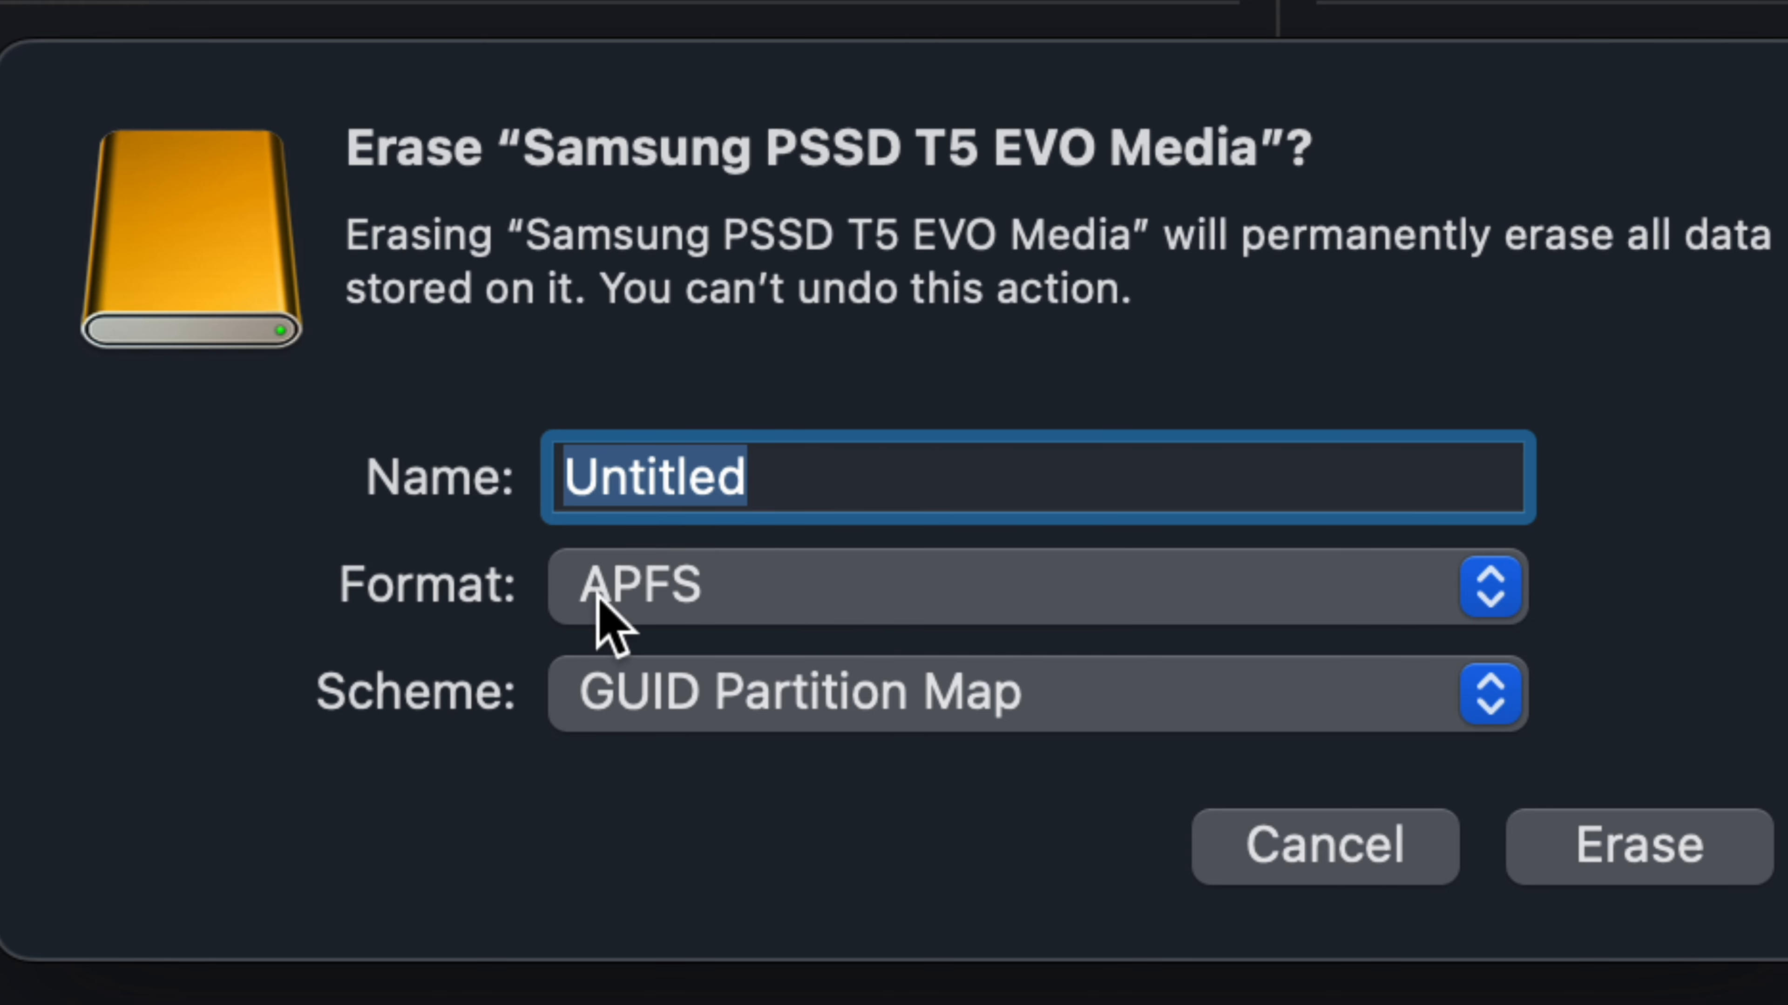
left_click(687, 597)
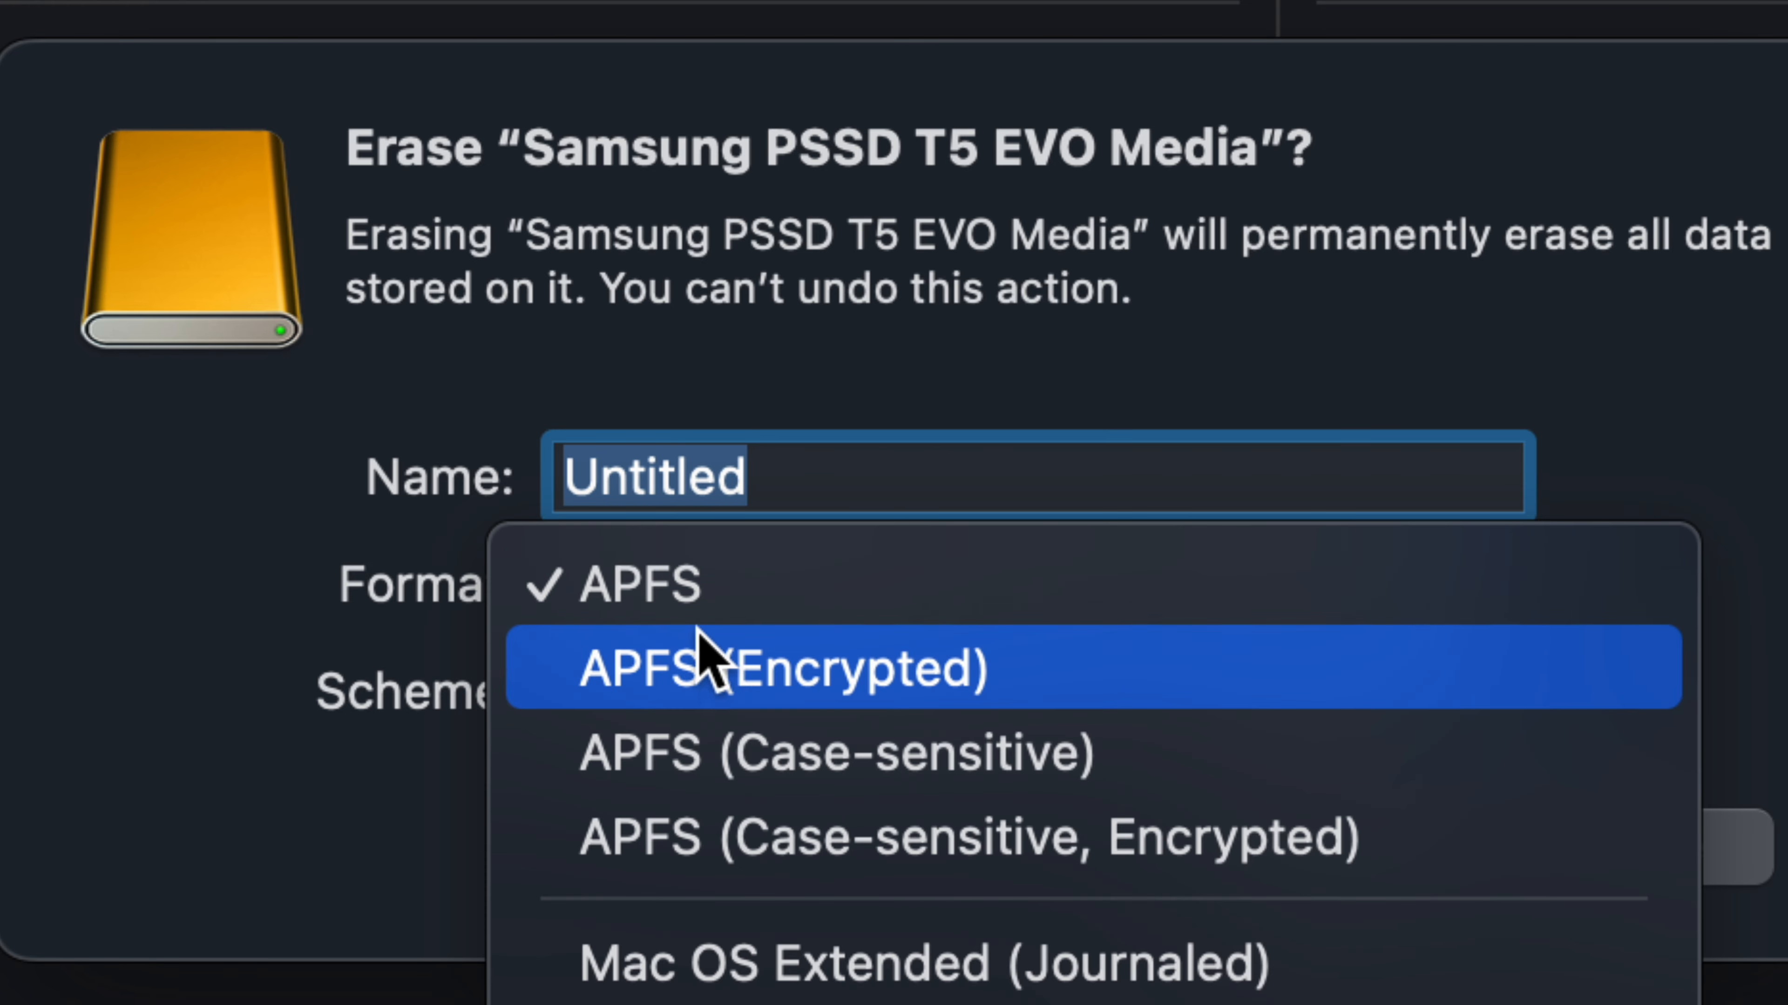
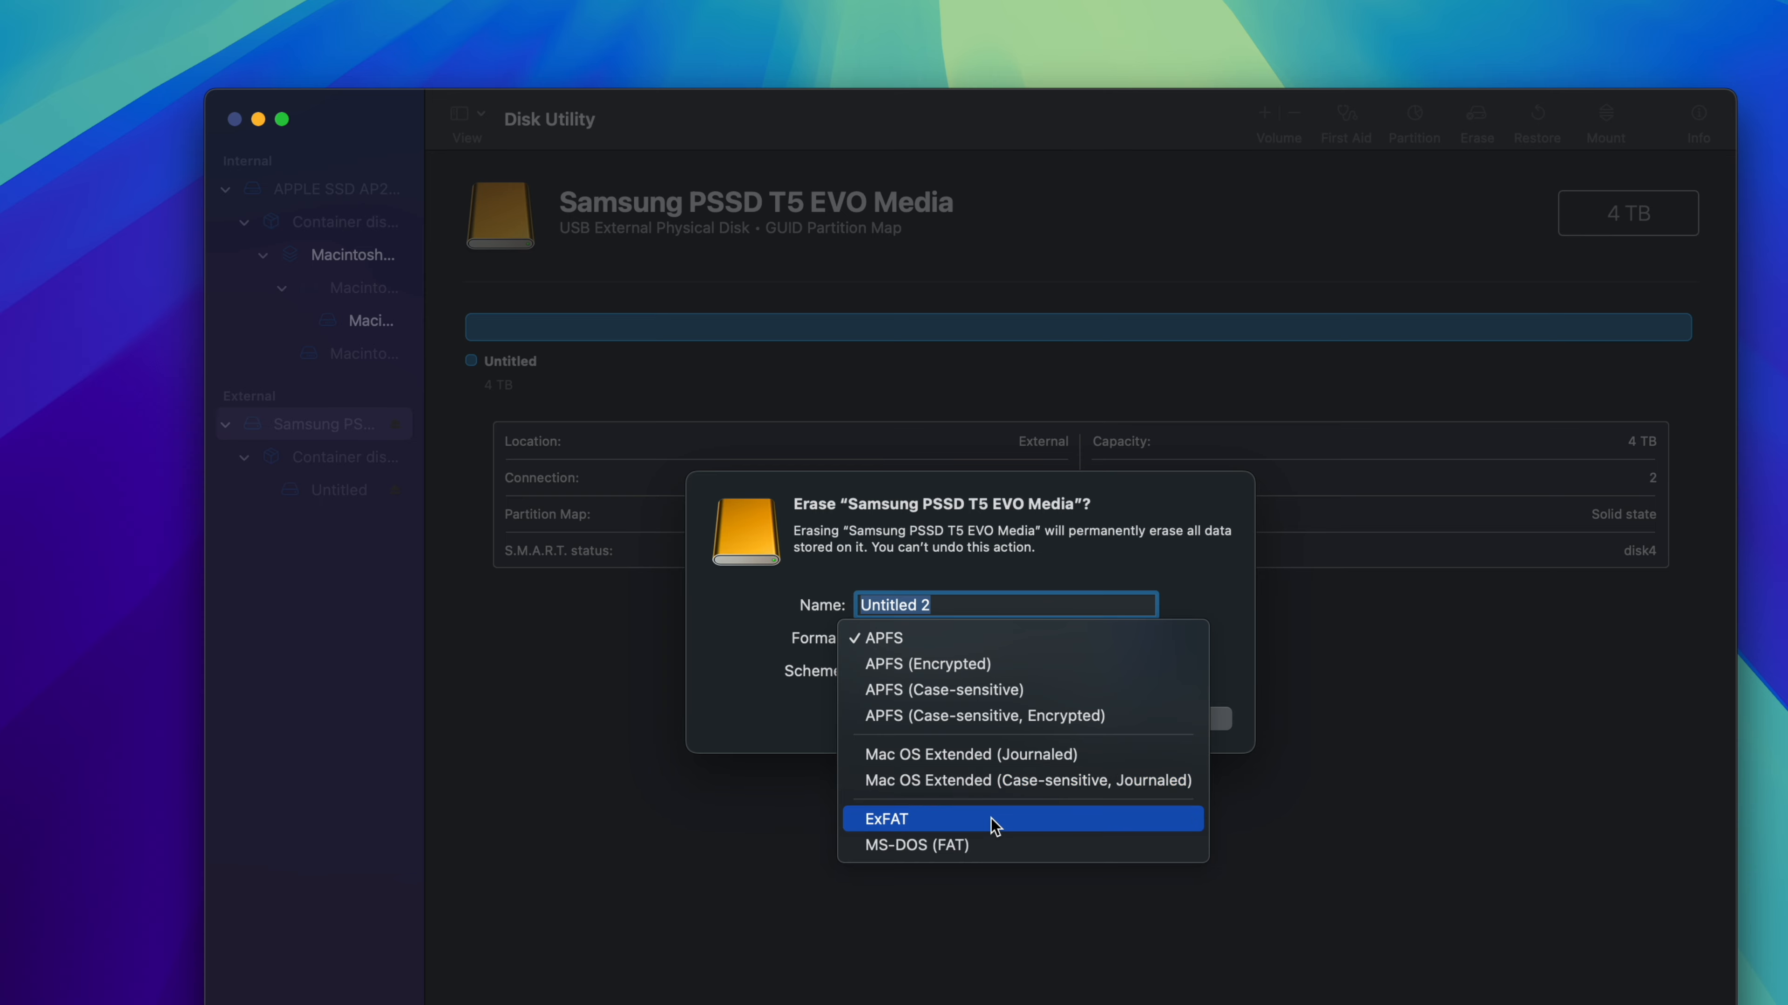
left_click(993, 818)
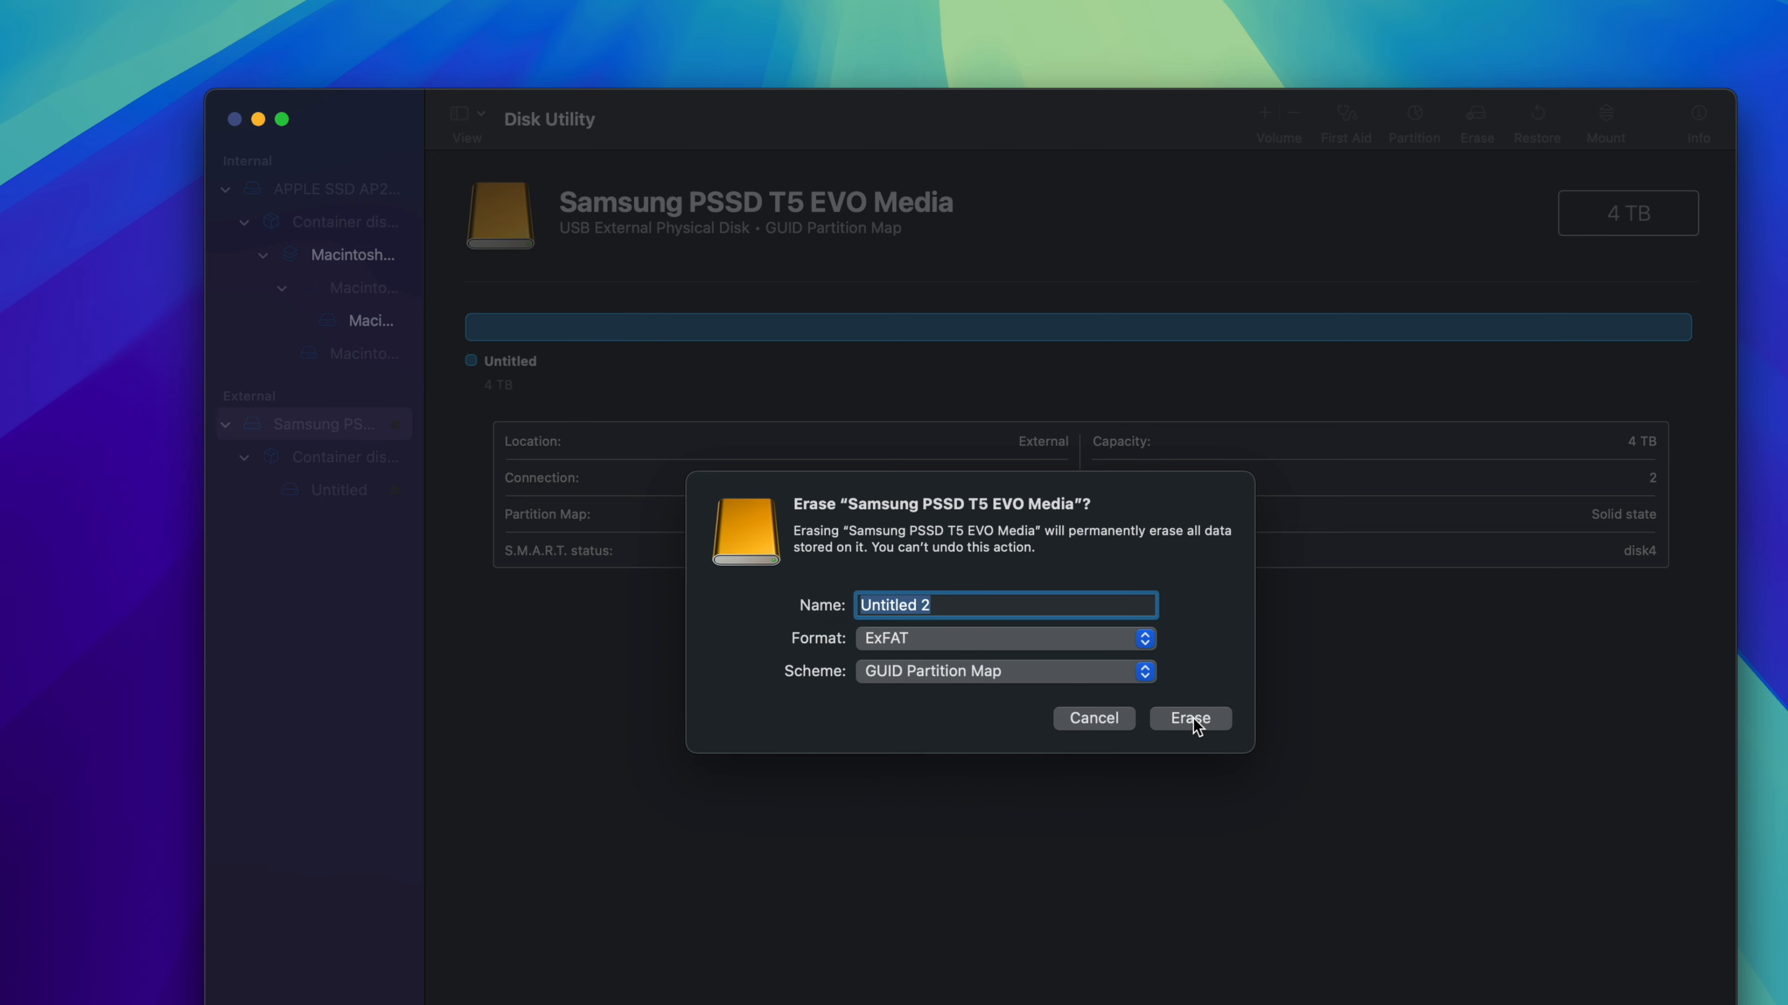
type("externalssd")
left_click(1205, 719)
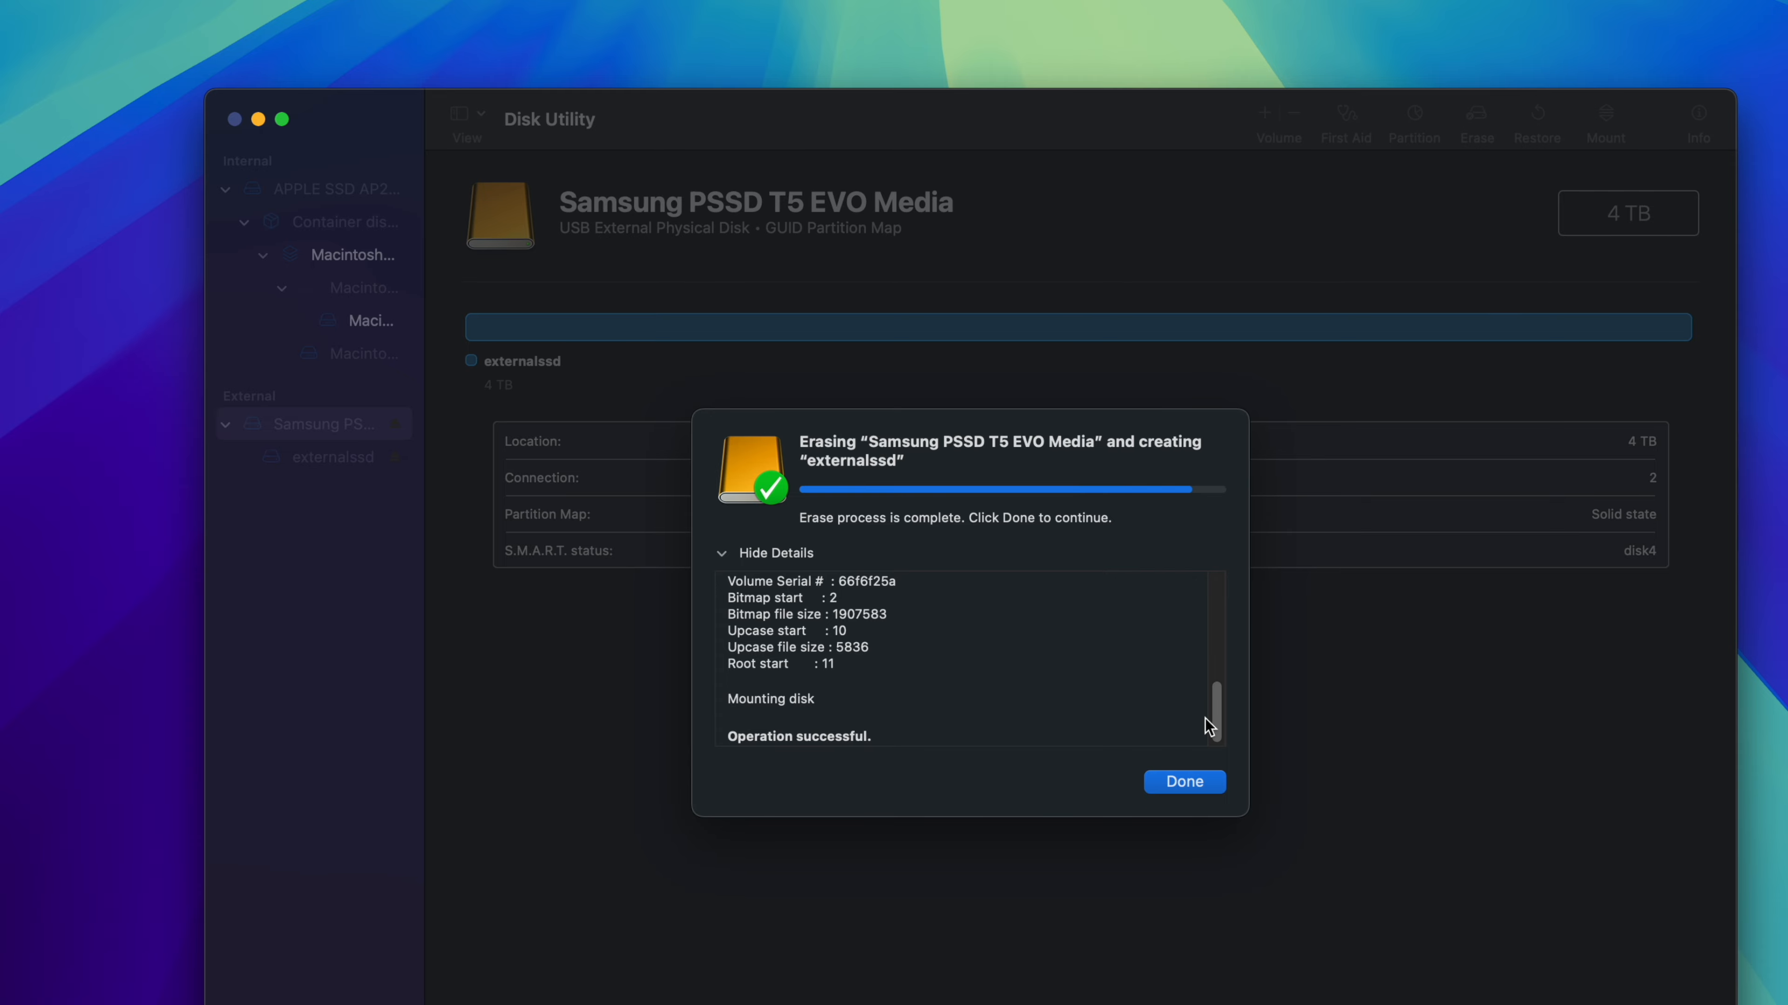
left_click(1191, 783)
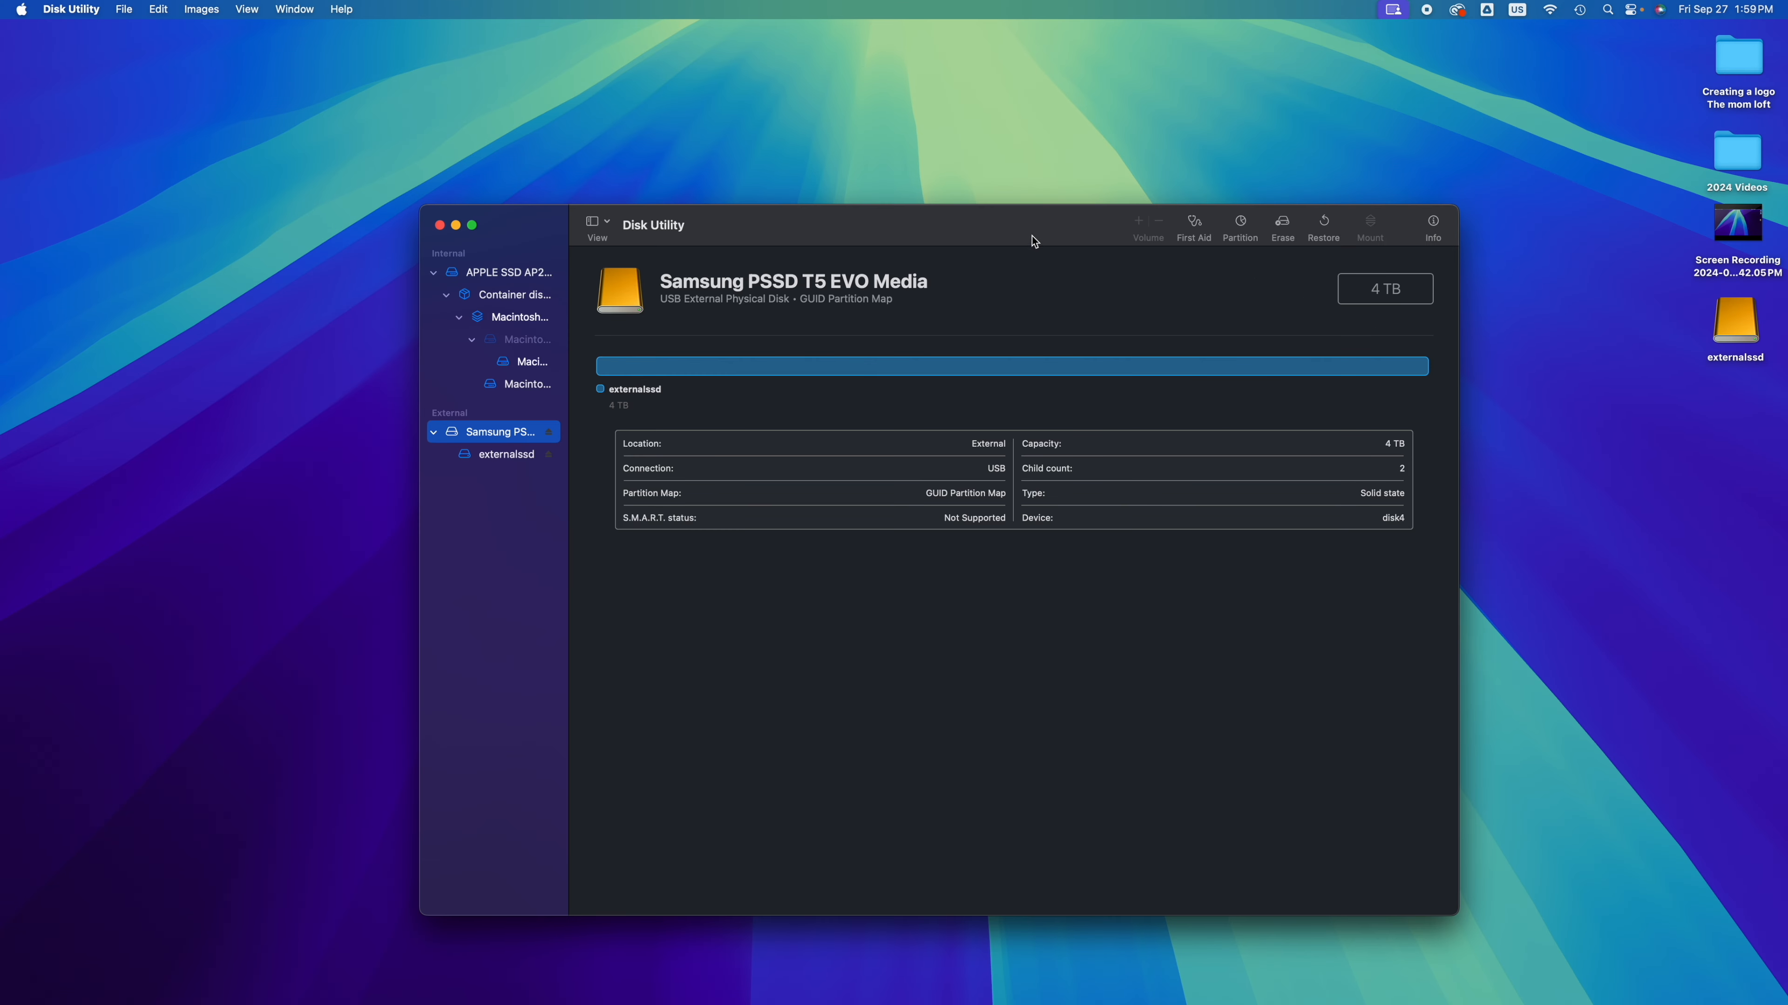
Move the externalssd icon to a free desktop area and open the drive to check its contents
left_click_drag(1034, 242, 841, 135)
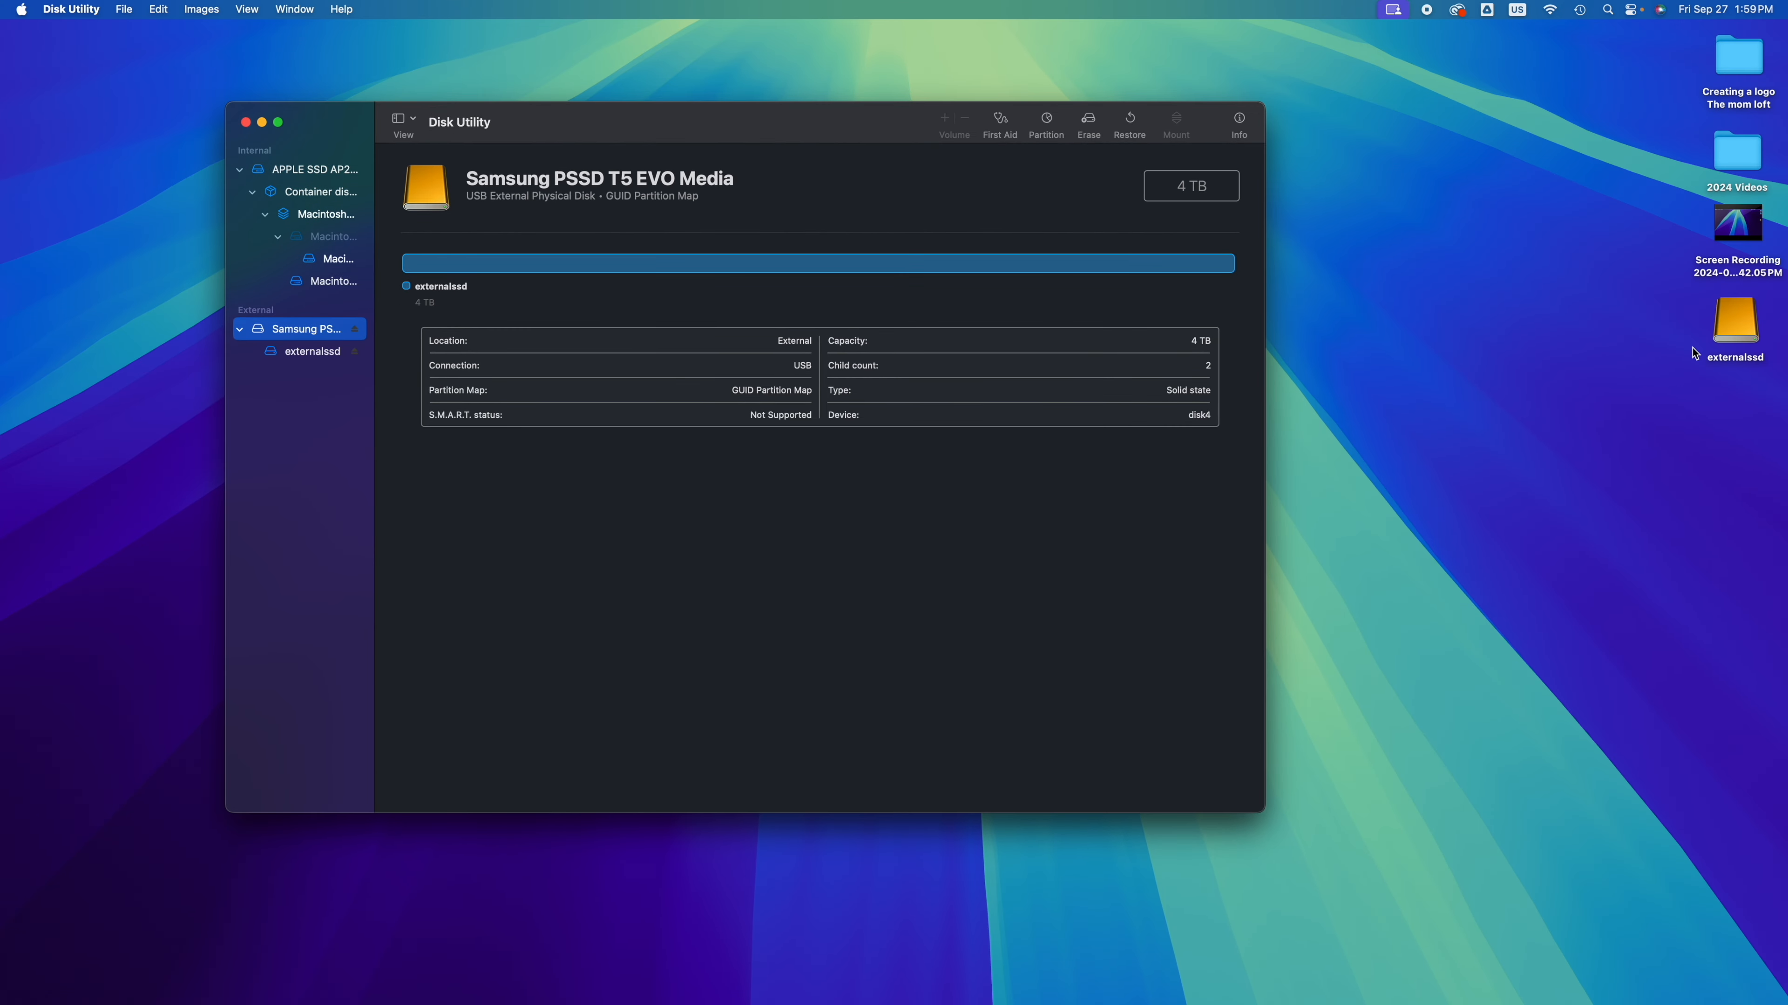
left_click_drag(1727, 328, 1392, 365)
double_click(1392, 363)
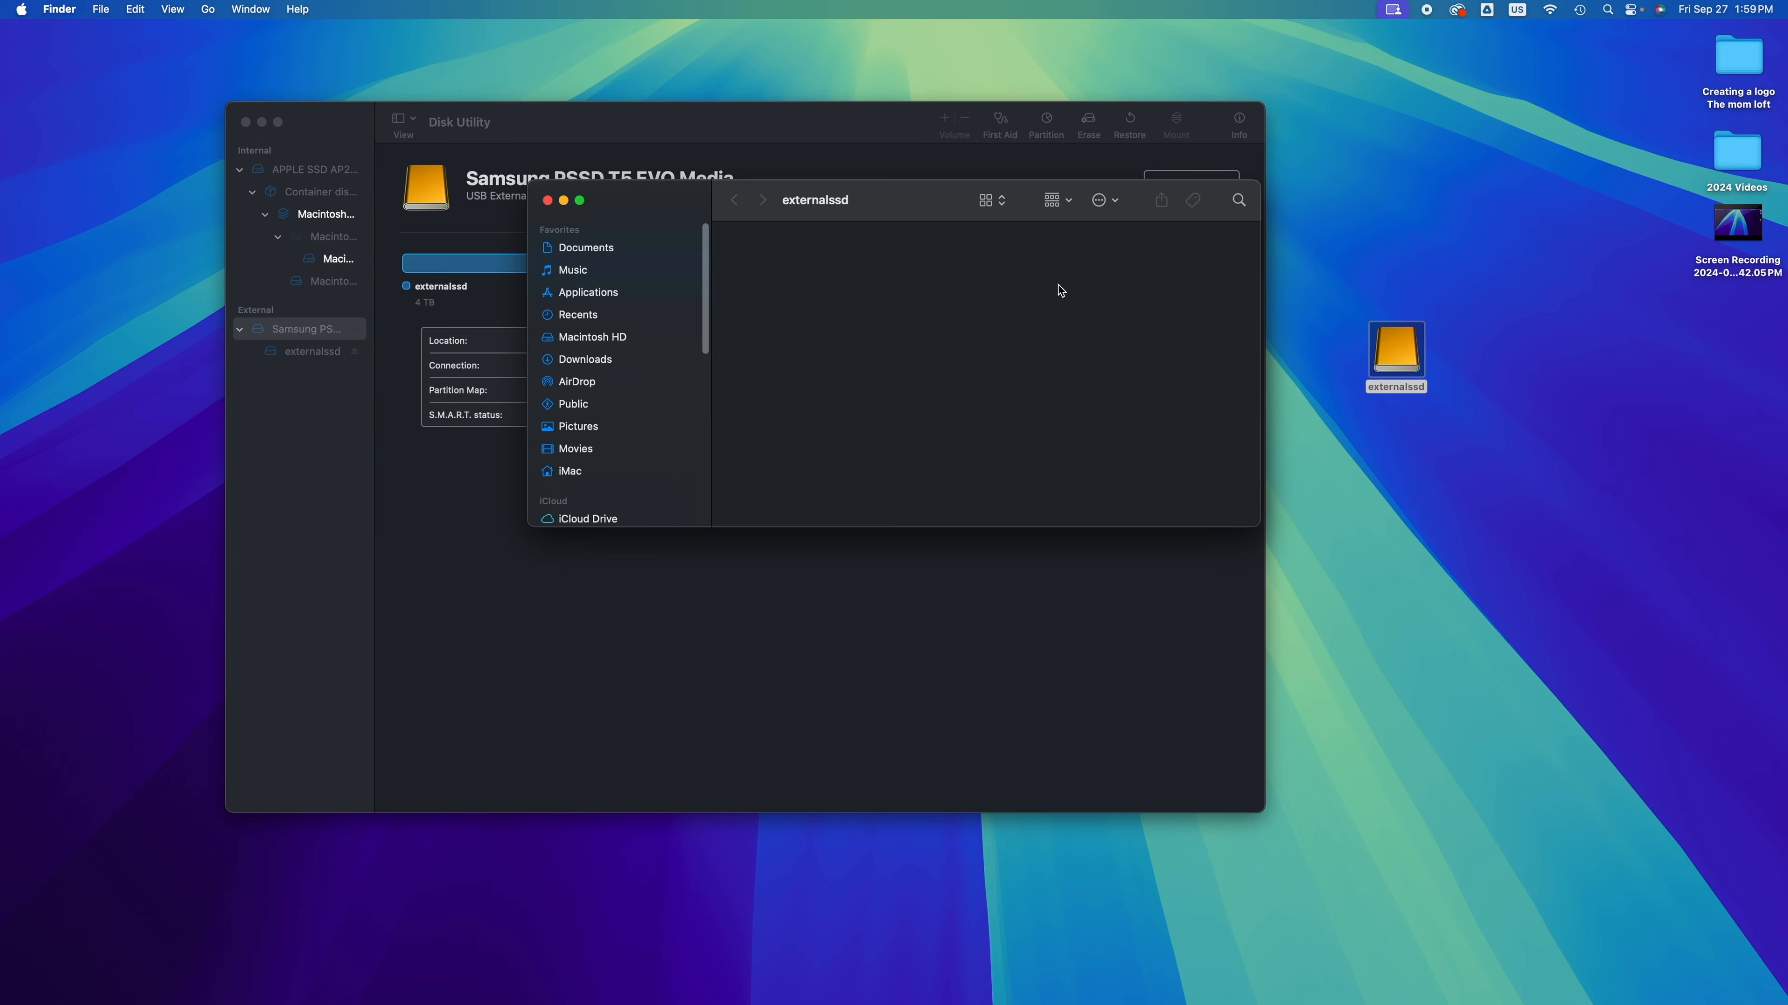
left_click_drag(798, 206, 1045, 486)
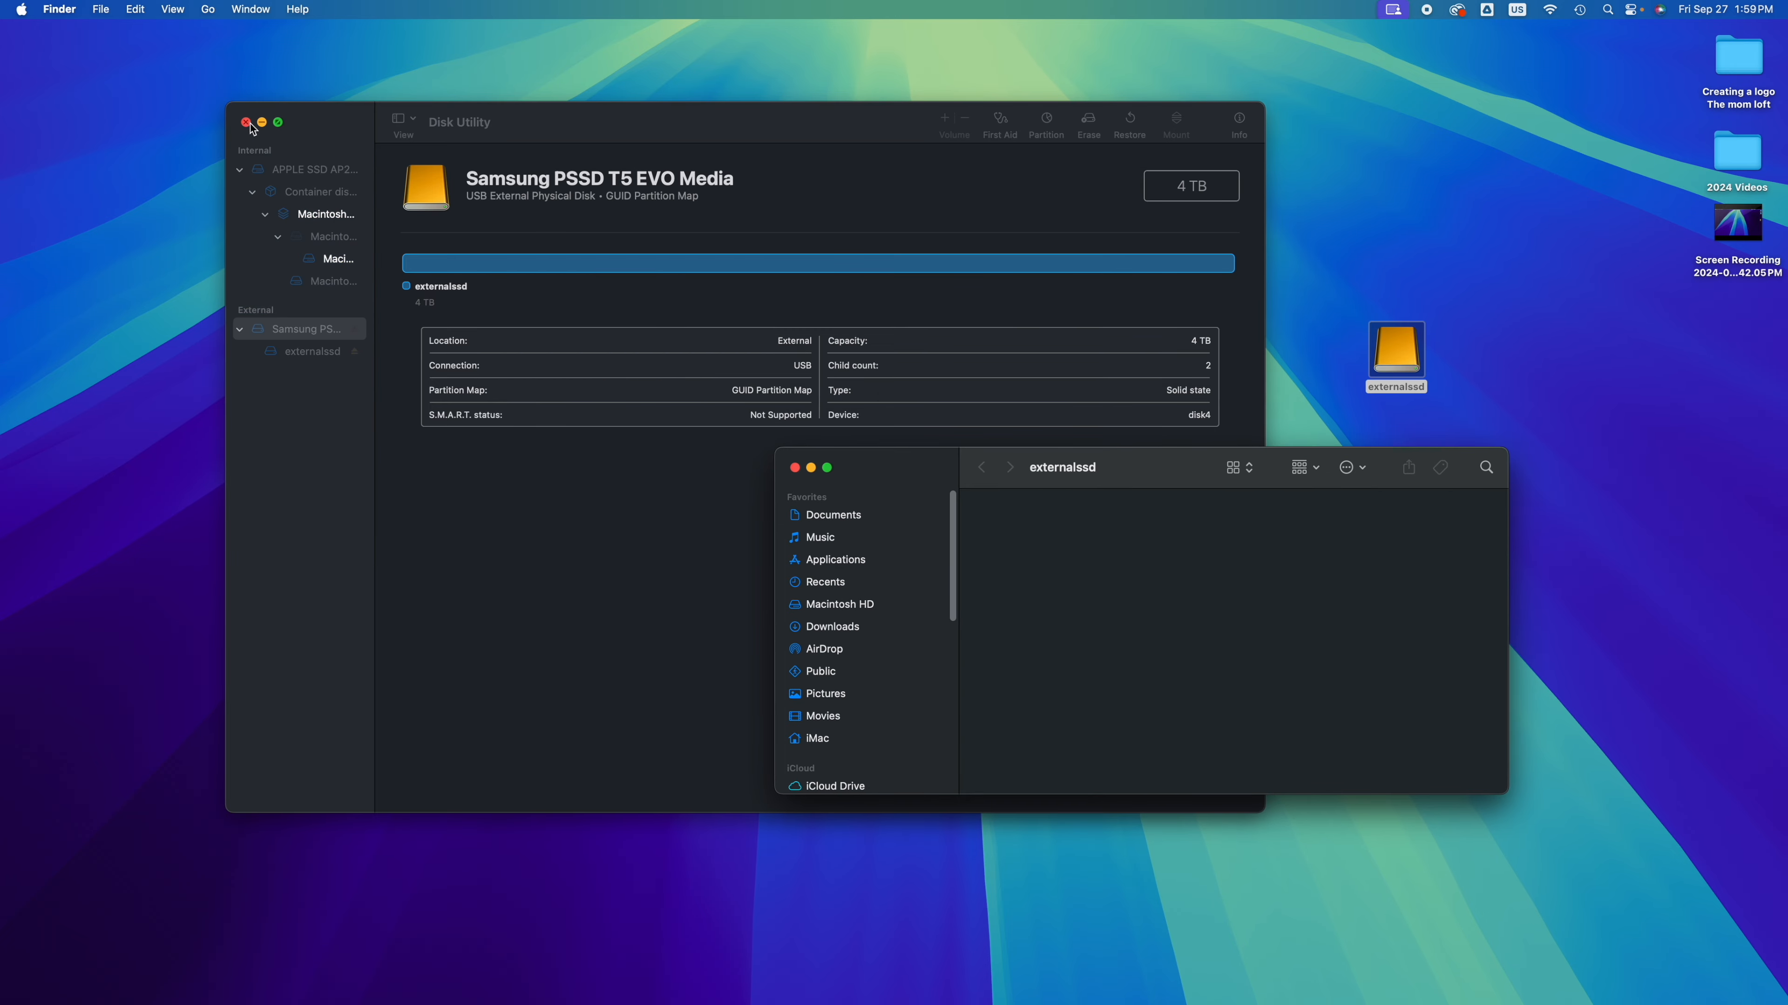
Close Disk Utility, then copy the desktop screen recording onto the externalssd drive, leaving the original beside the drive's window
left_click(245, 122)
left_click_drag(1165, 487, 746, 313)
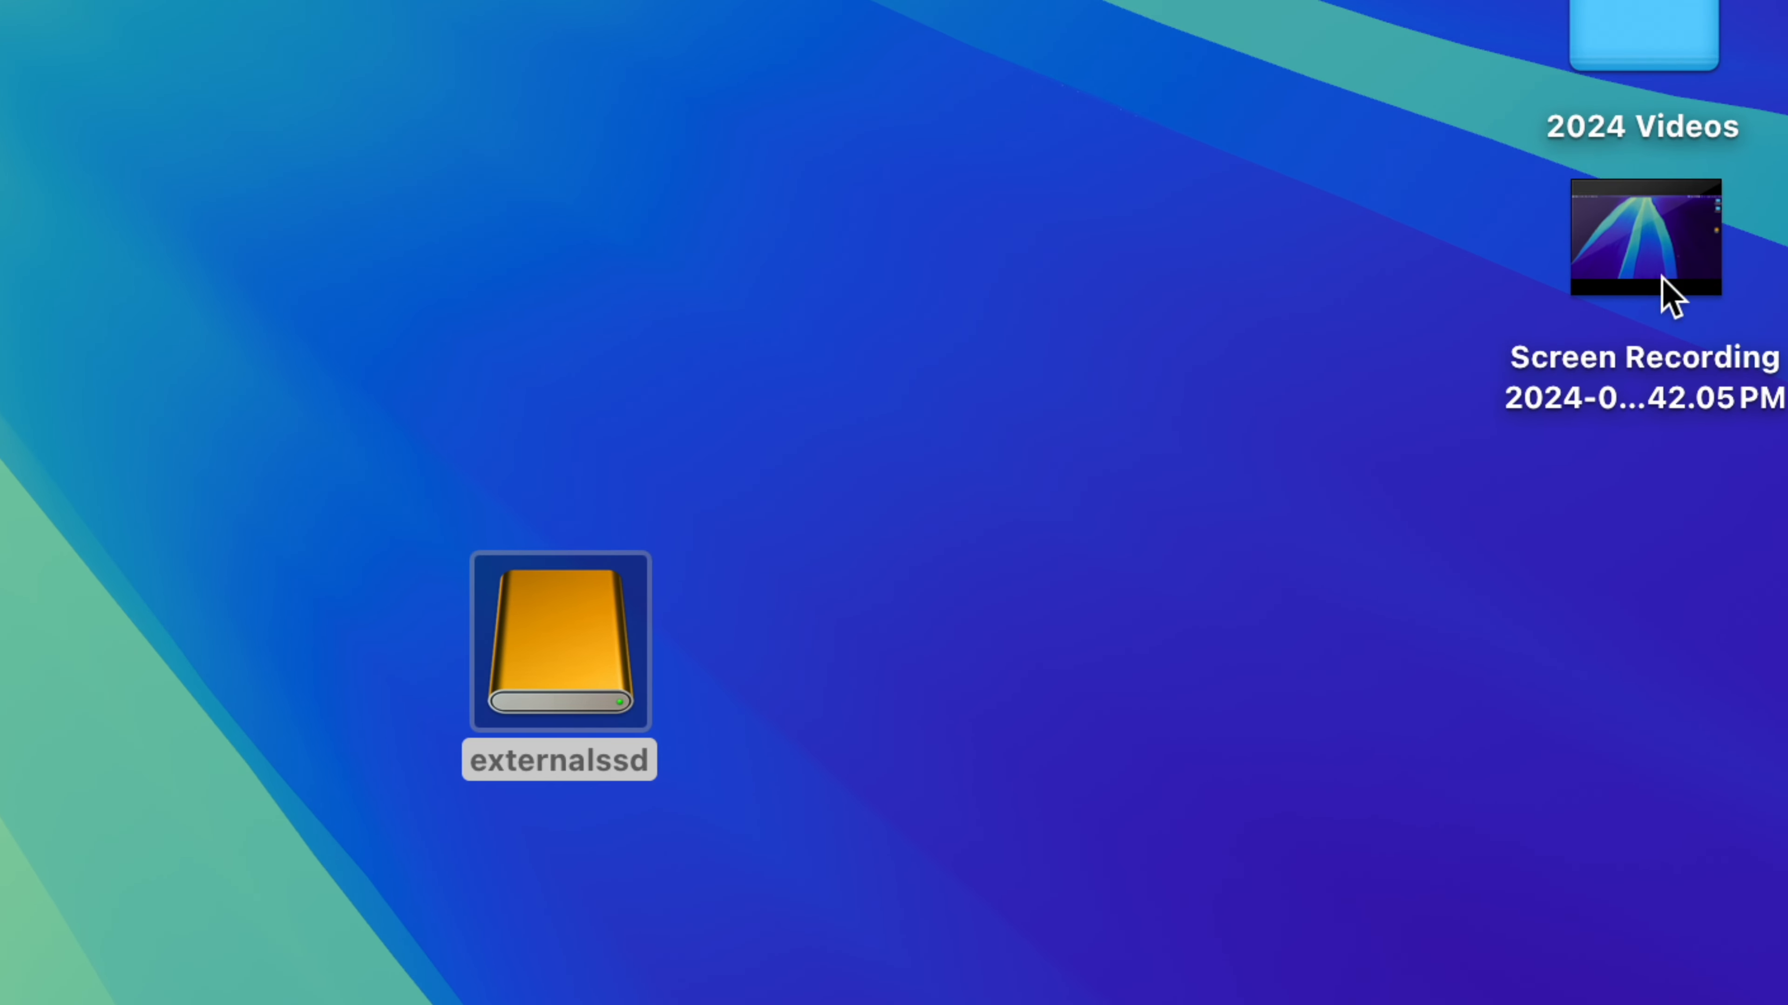
mouse_move(1732, 239)
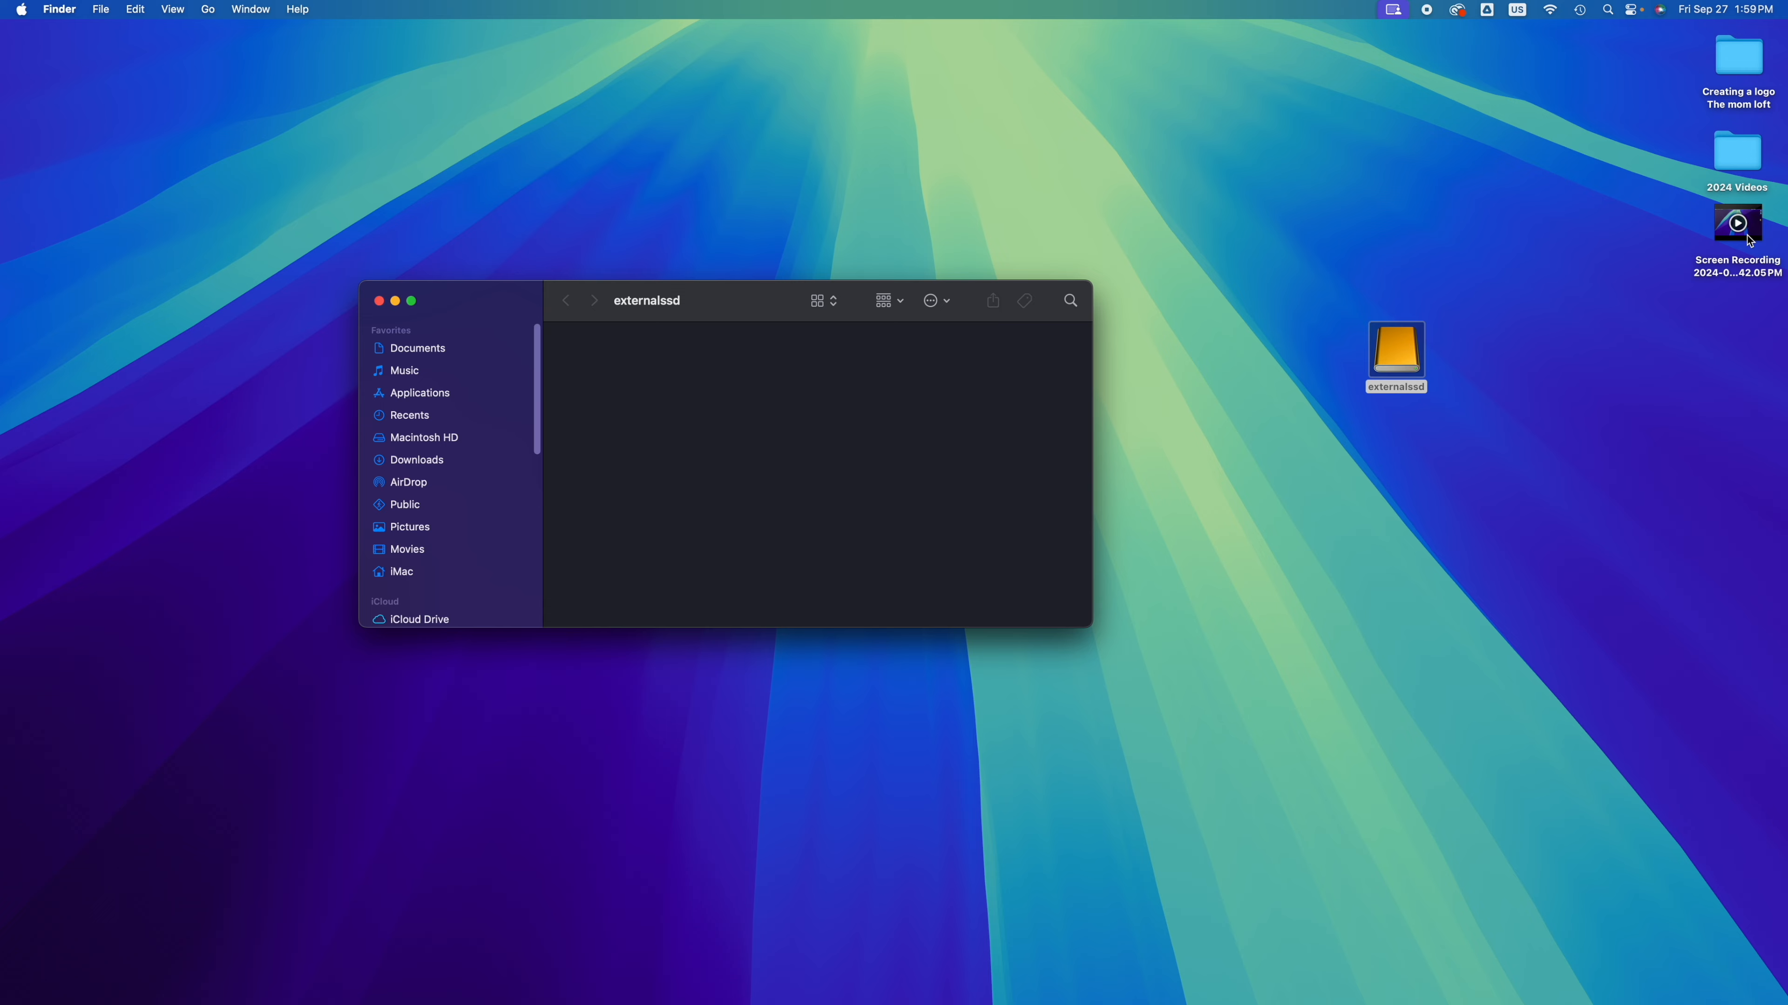
left_click_drag(1724, 266, 695, 389)
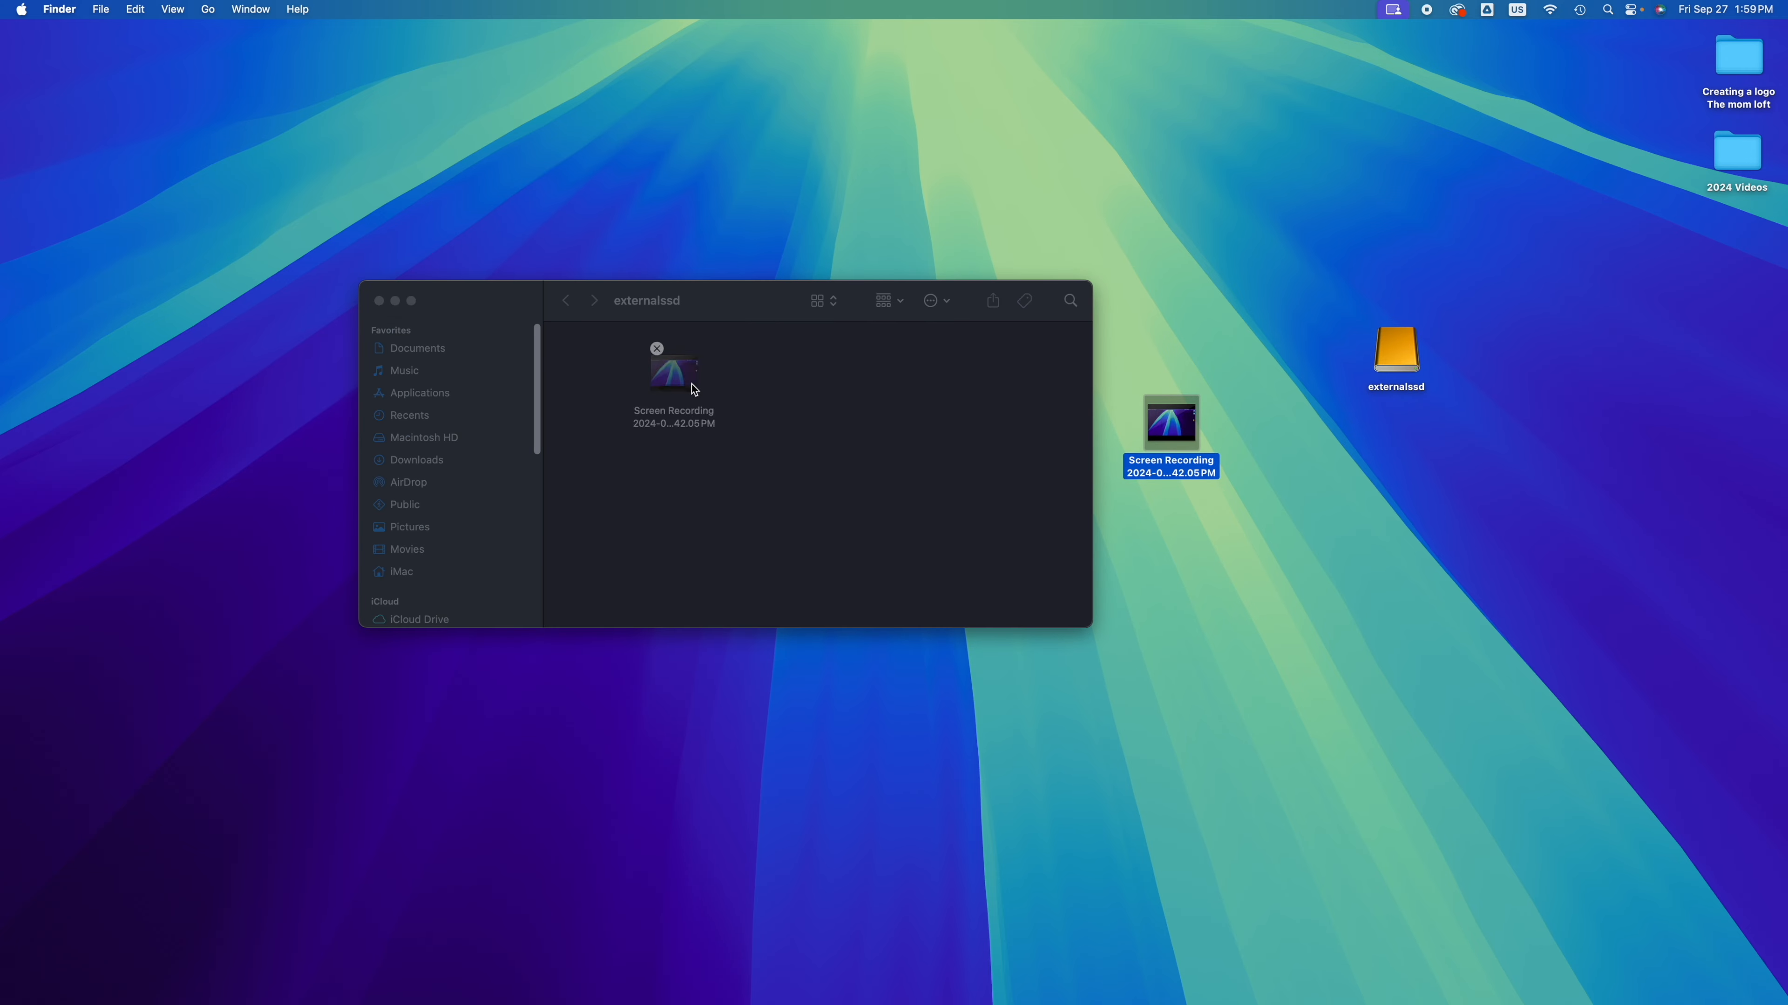
Copy the desktop screen recording and paste it into externalssd again, replacing the file already there
right_click(1181, 448)
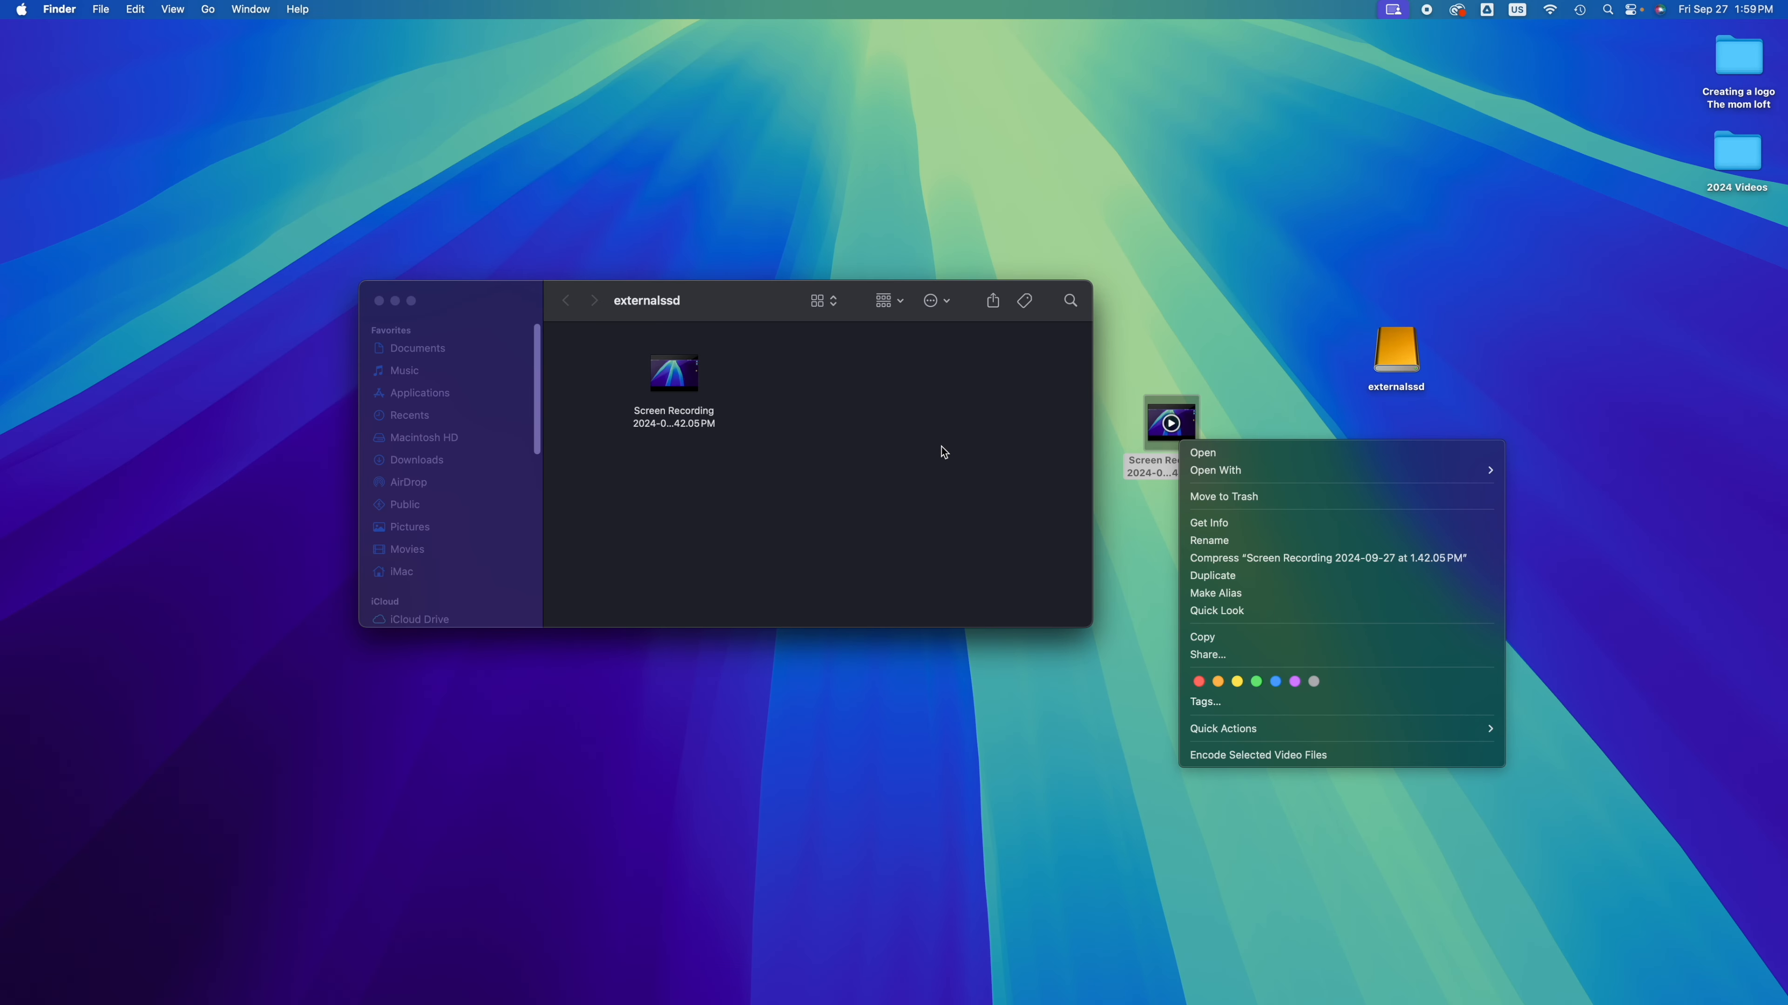
left_click(1206, 638)
left_click(873, 440)
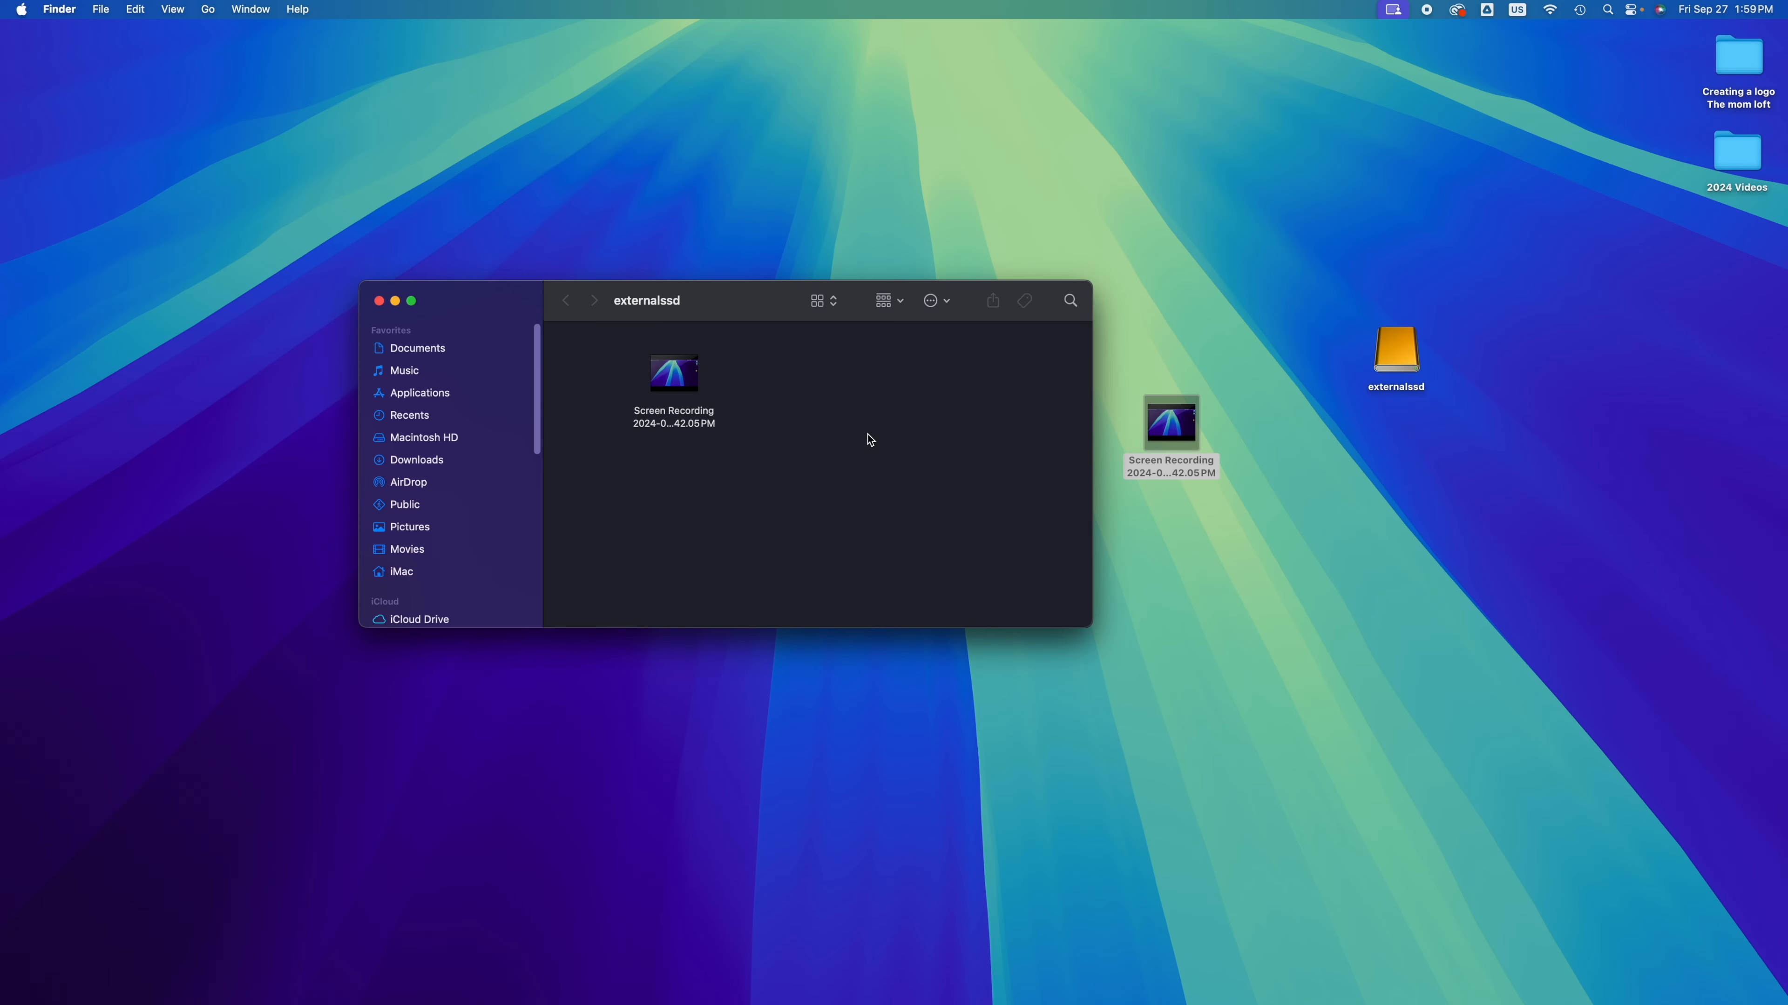
right_click(825, 420)
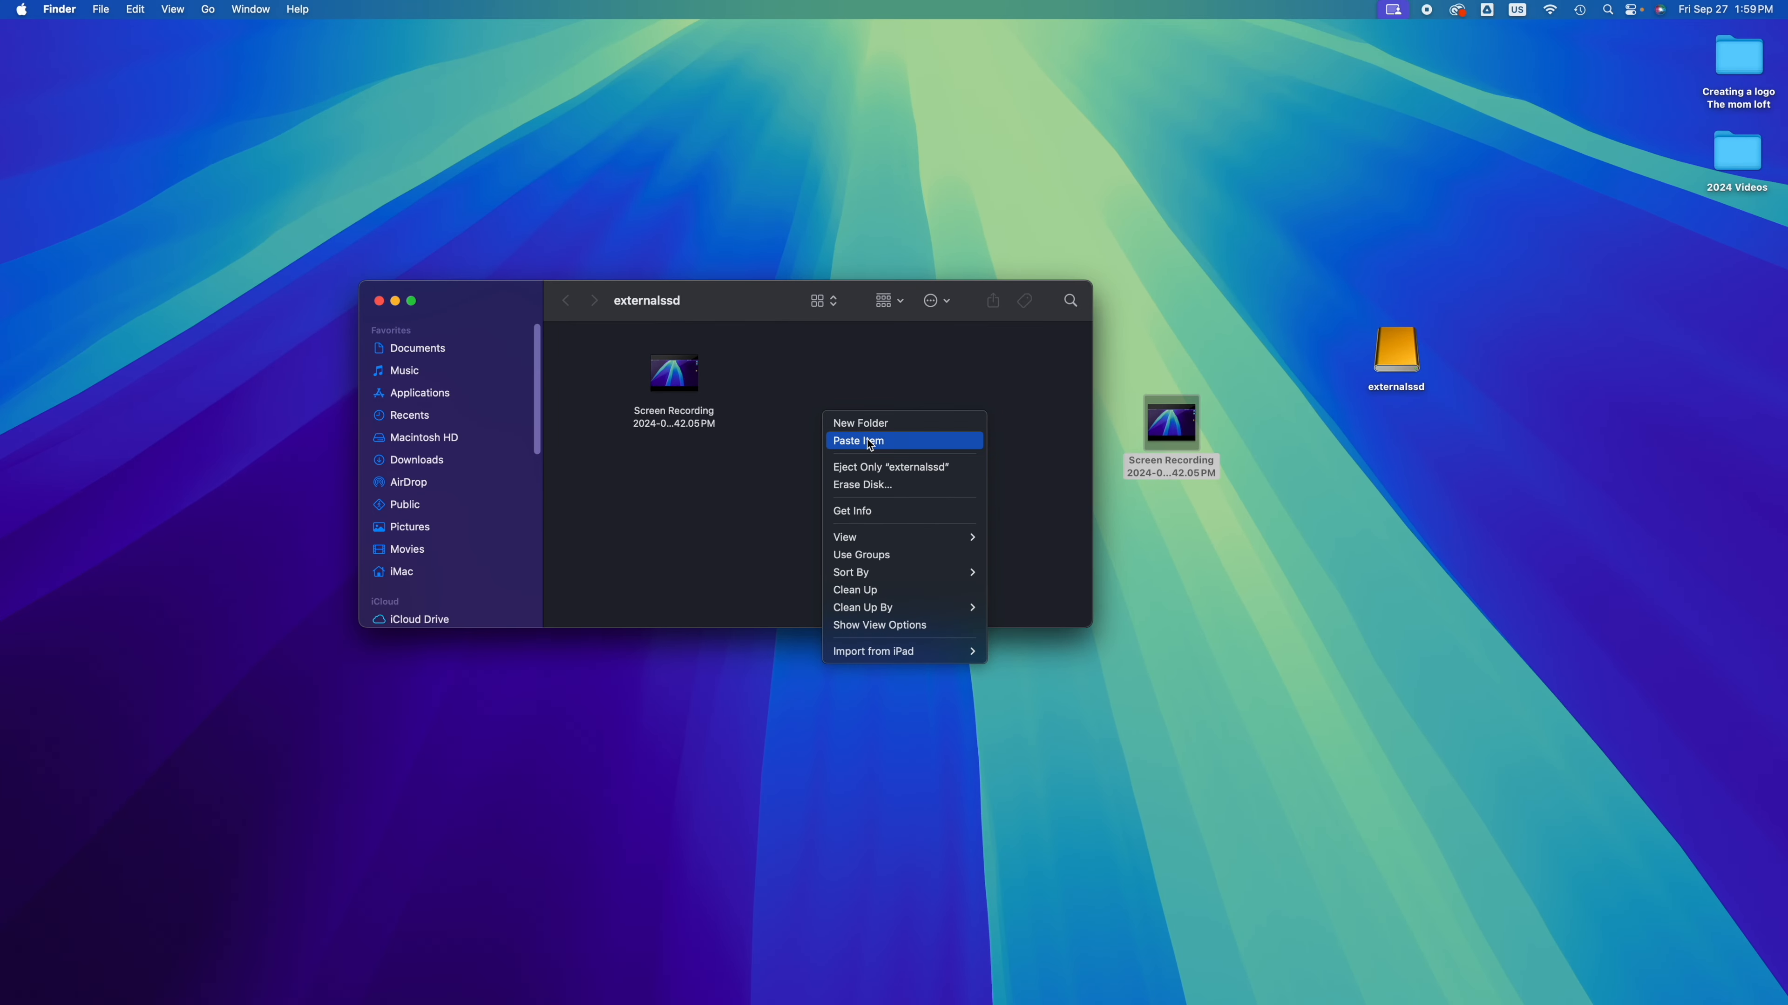
left_click(802, 458)
left_click_drag(667, 137, 984, 421)
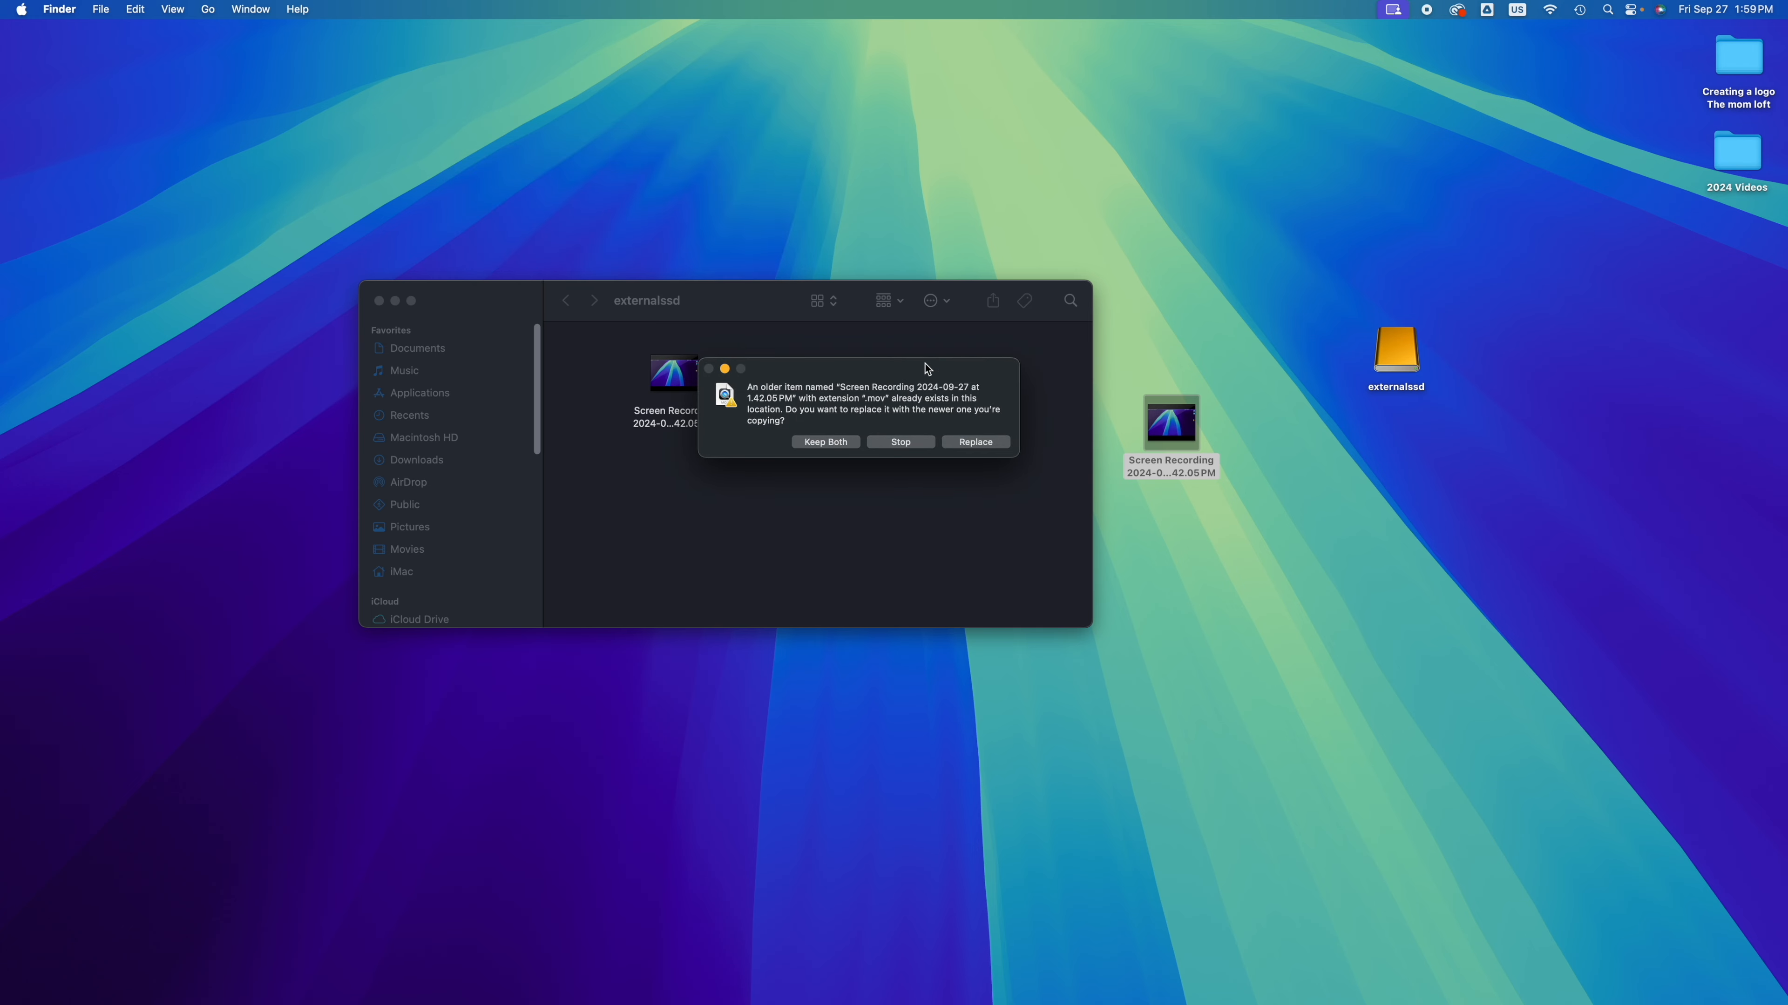
left_click(978, 442)
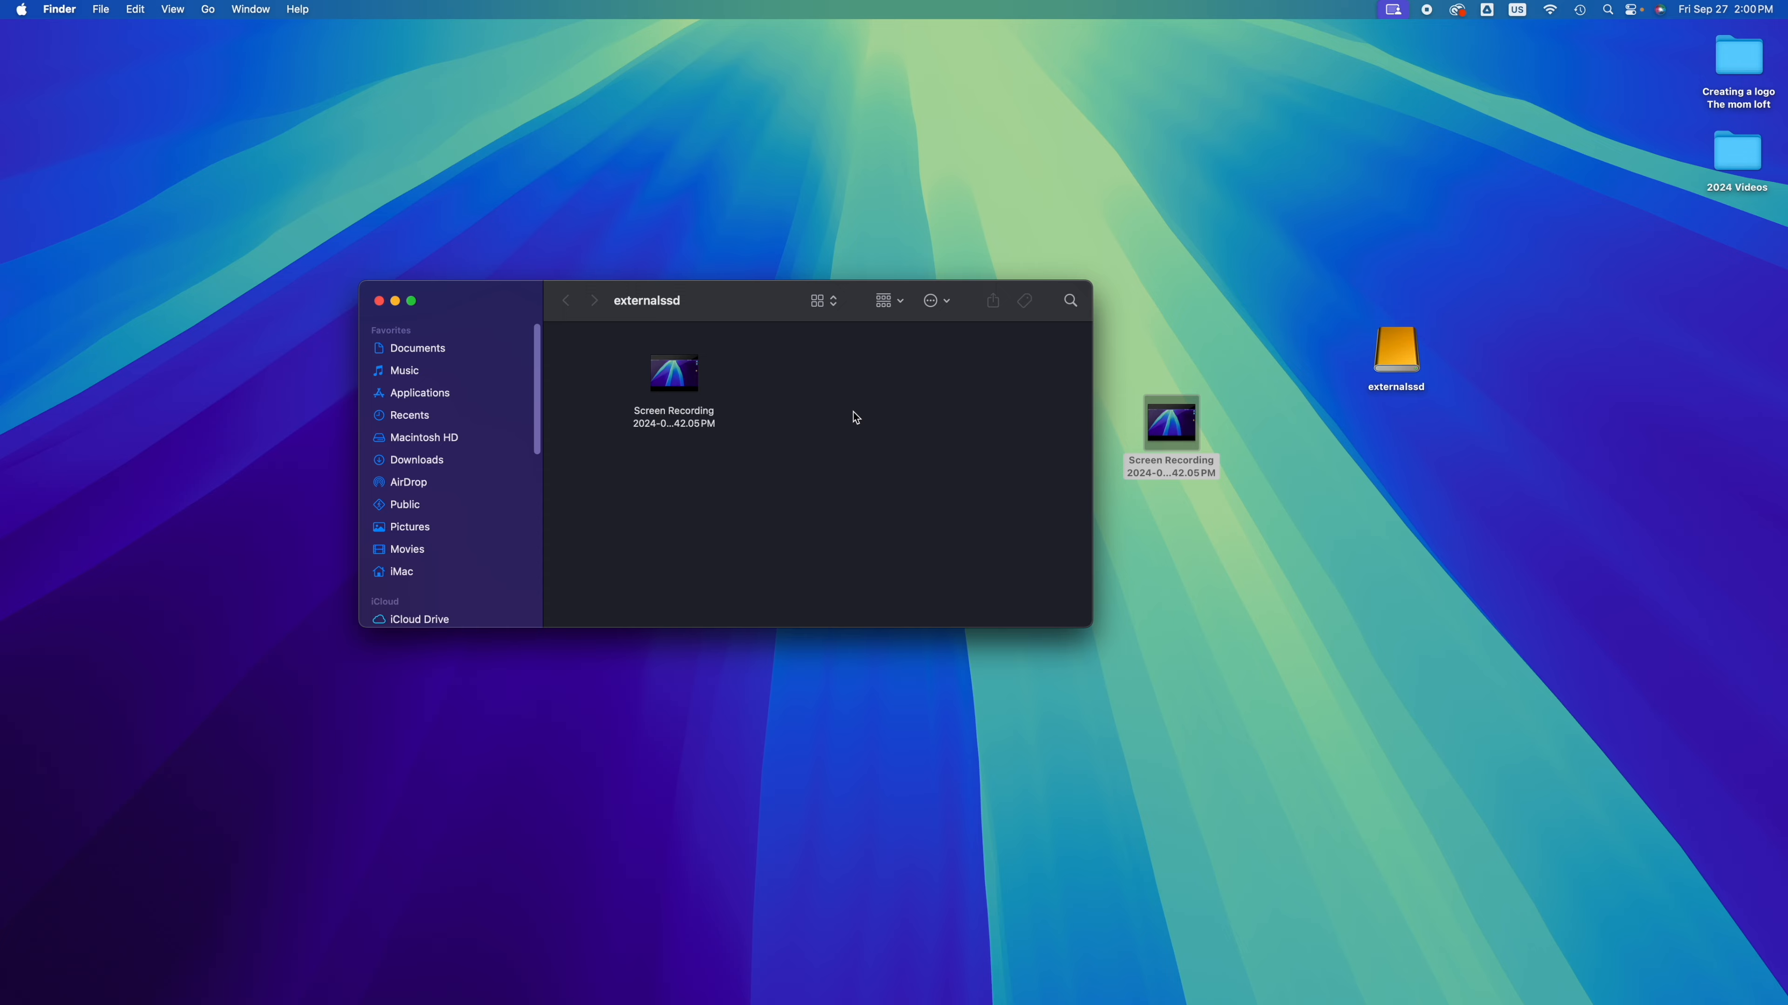
Open the externalssd drive's info and examine its format, capacity, used space and sharing permissions
left_click(1399, 357)
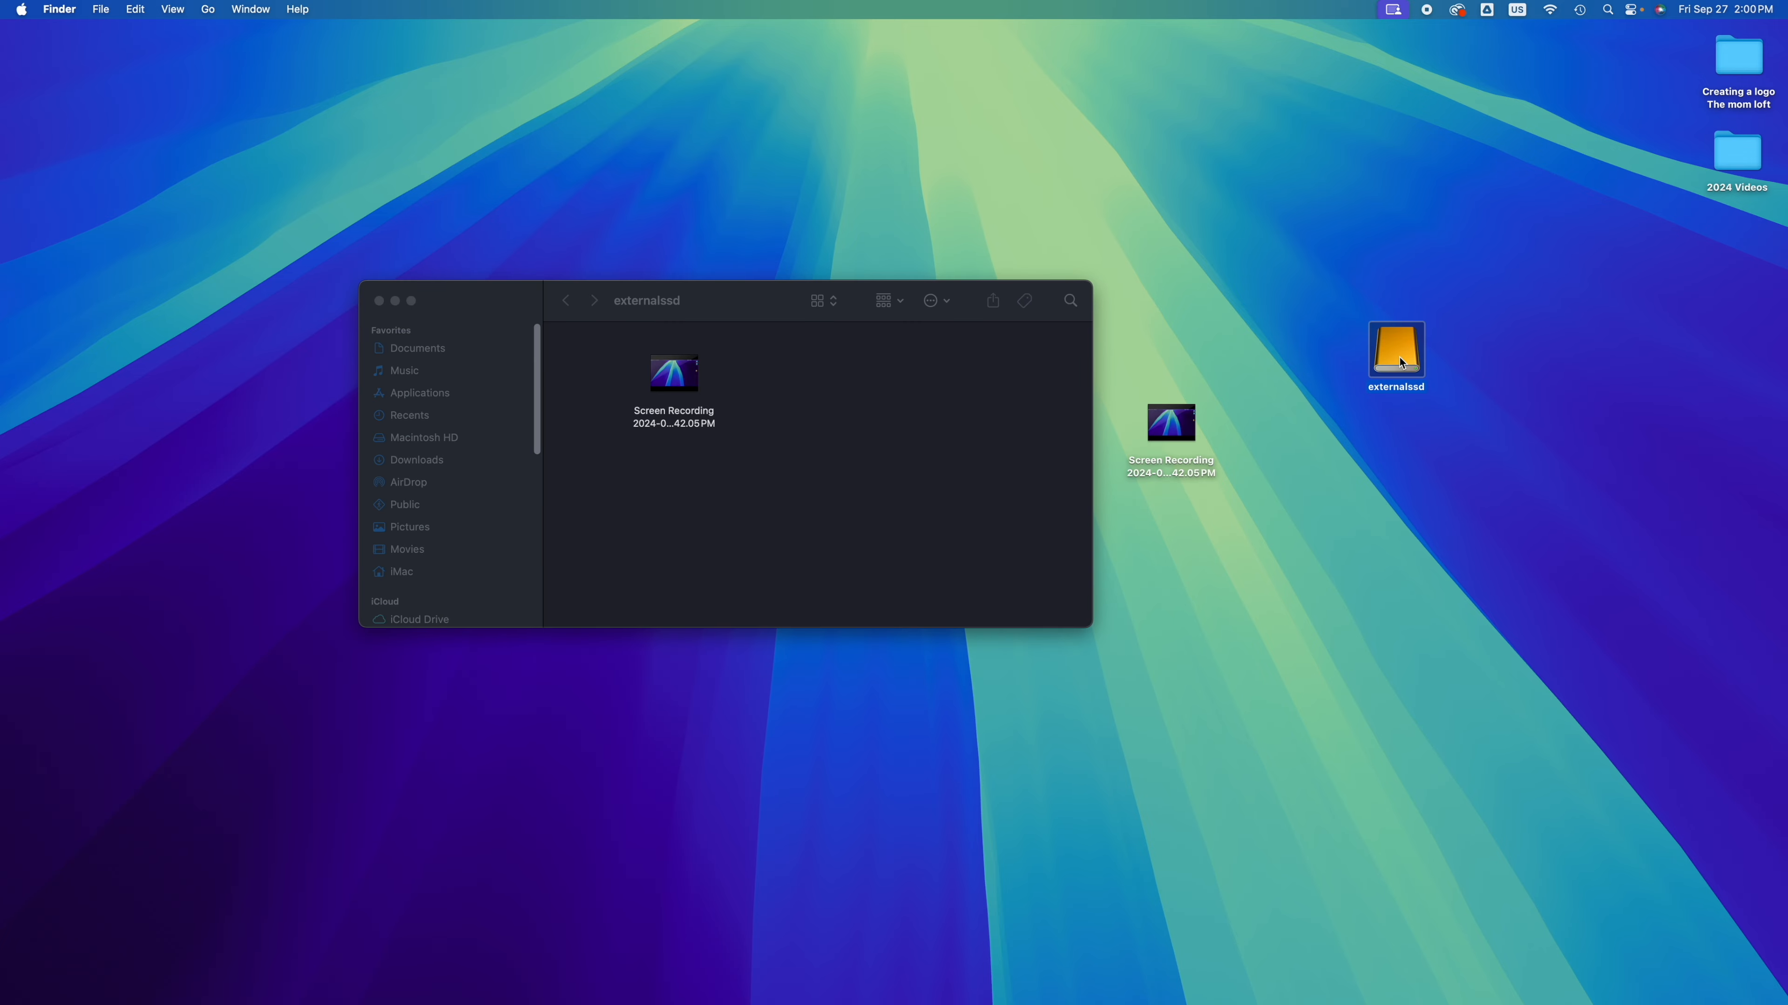
right_click(1398, 357)
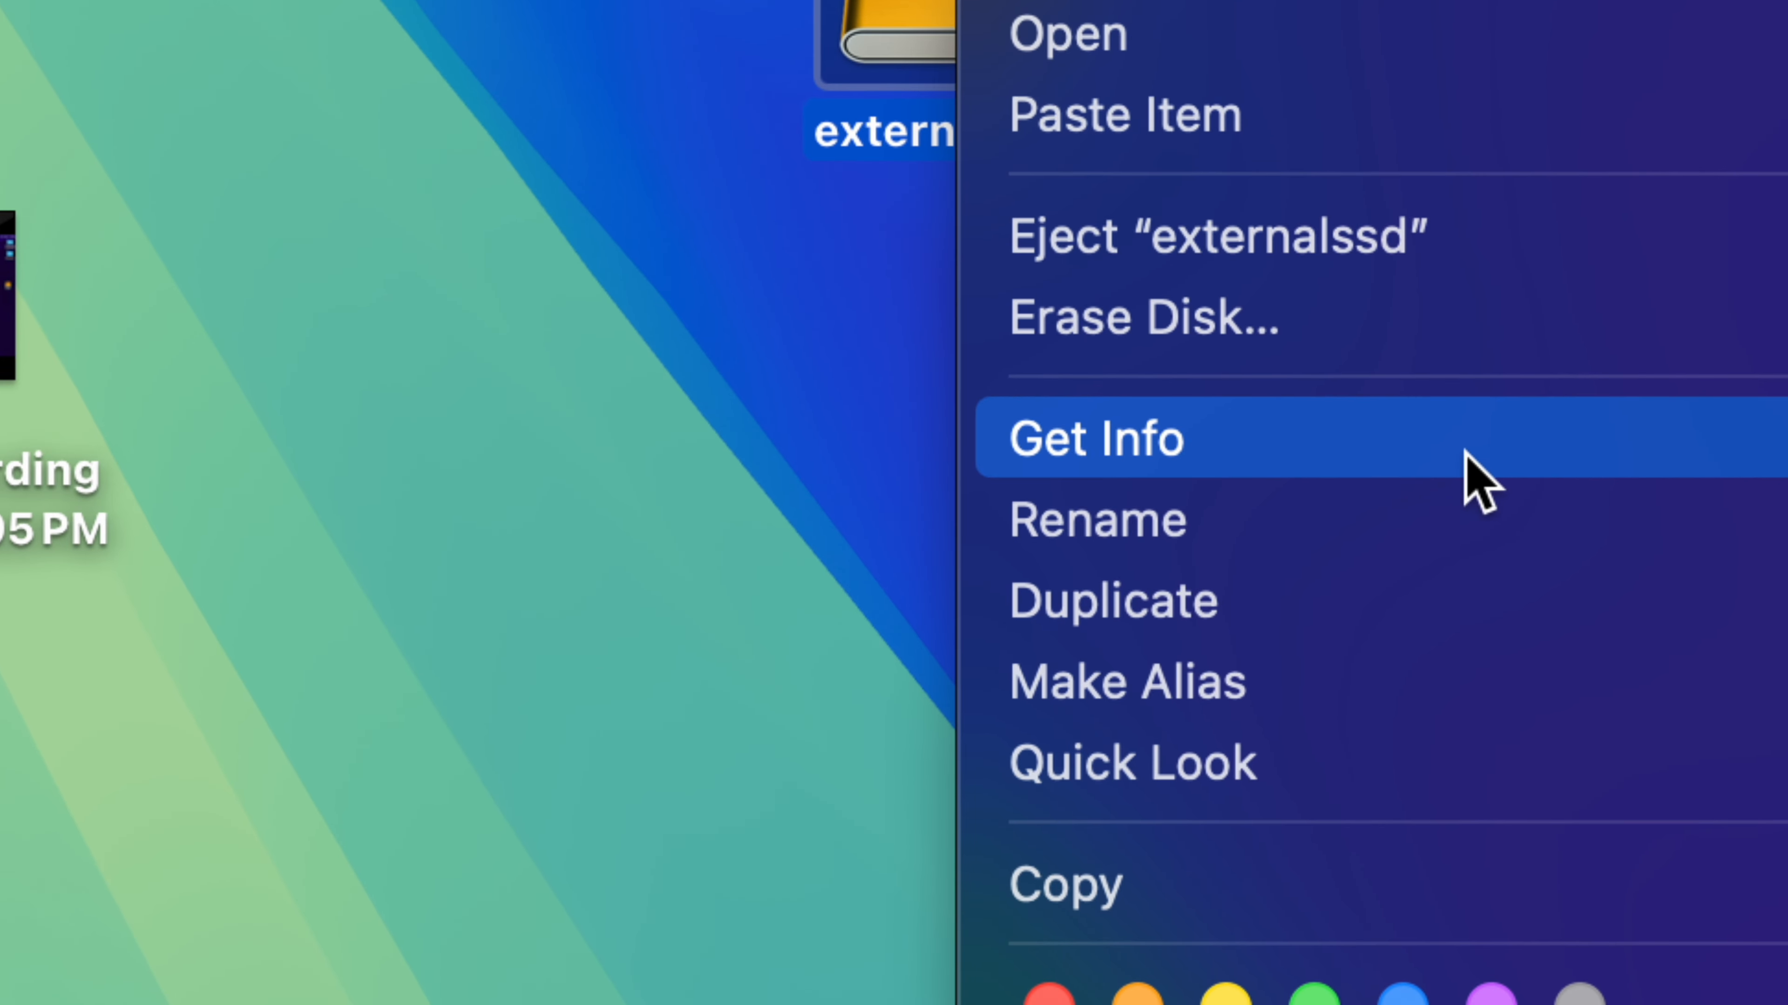
left_click(1406, 452)
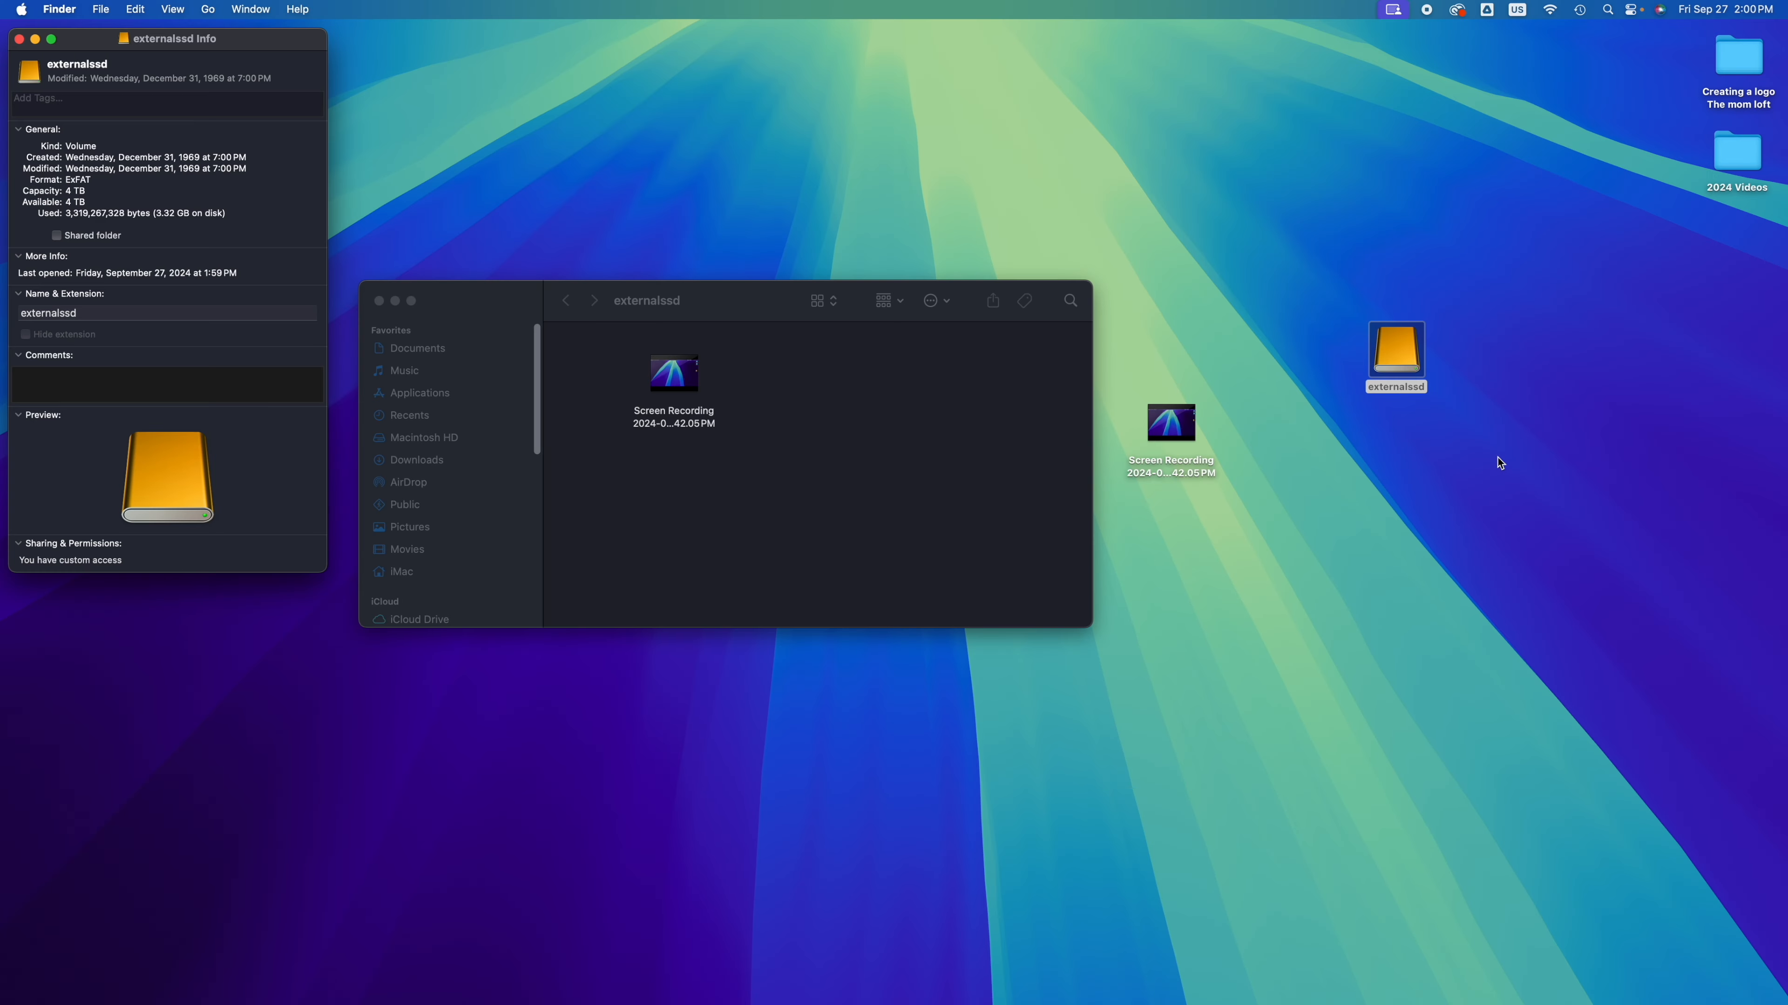
left_click_drag(204, 41, 1118, 145)
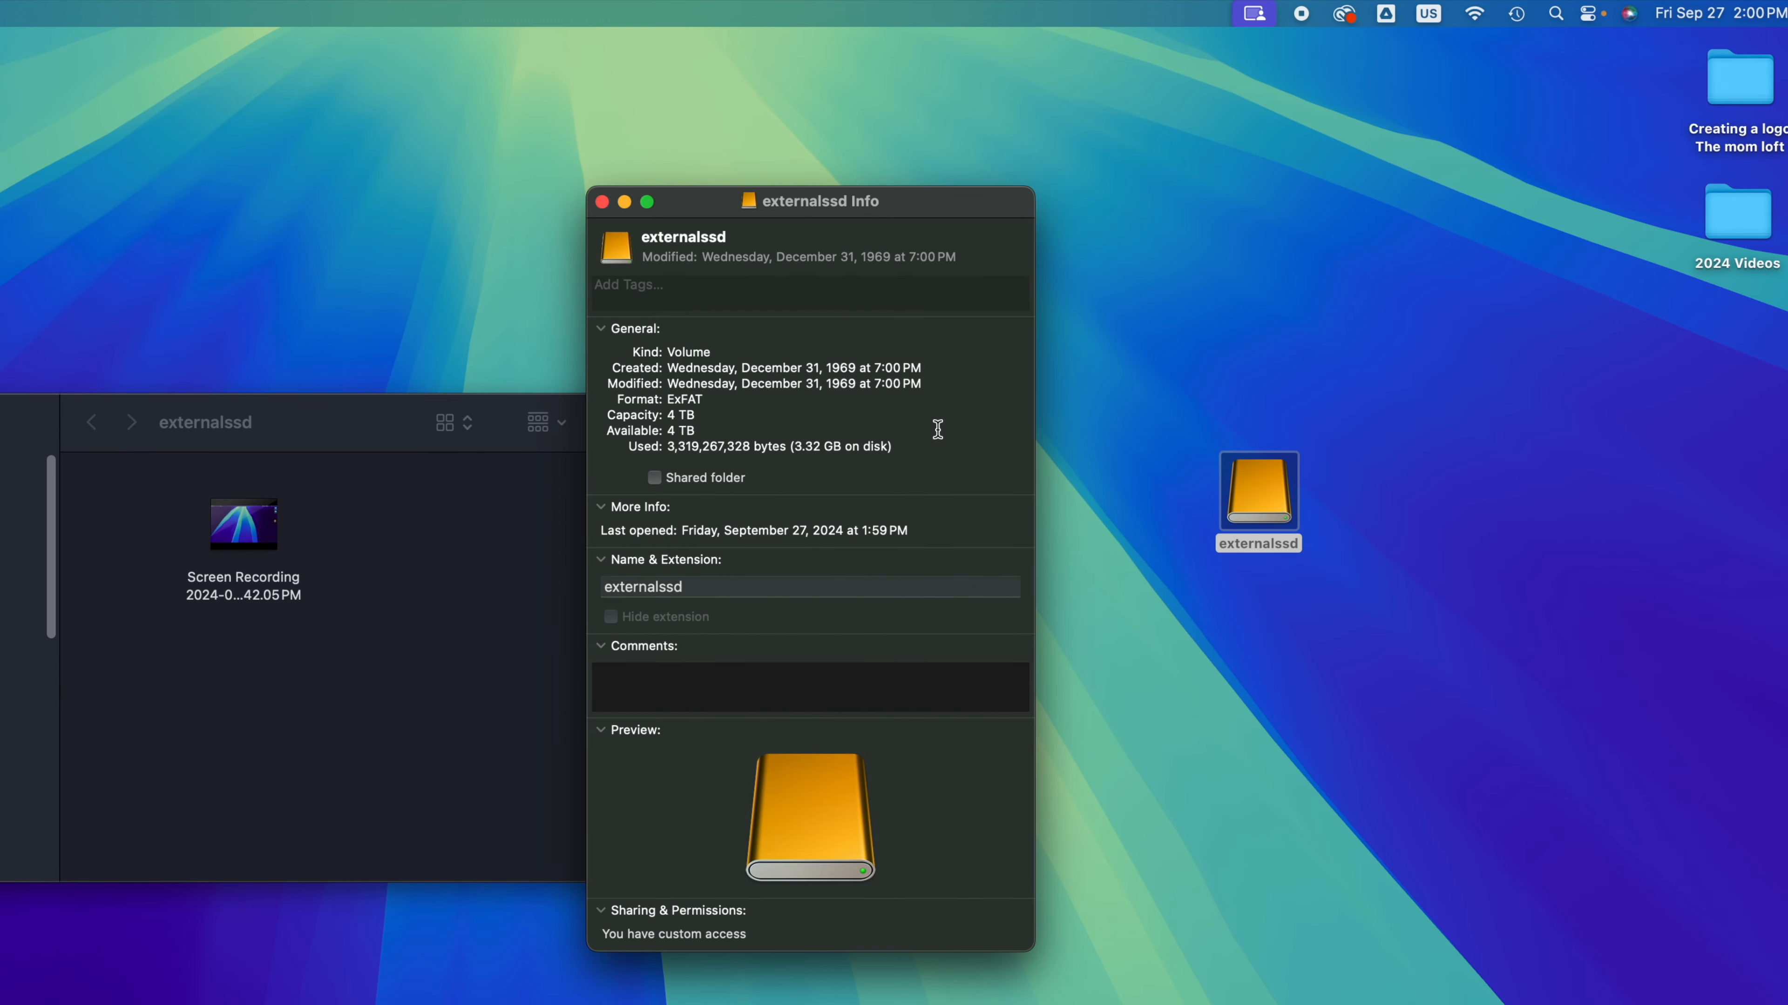
left_click(601, 910)
left_click(603, 927)
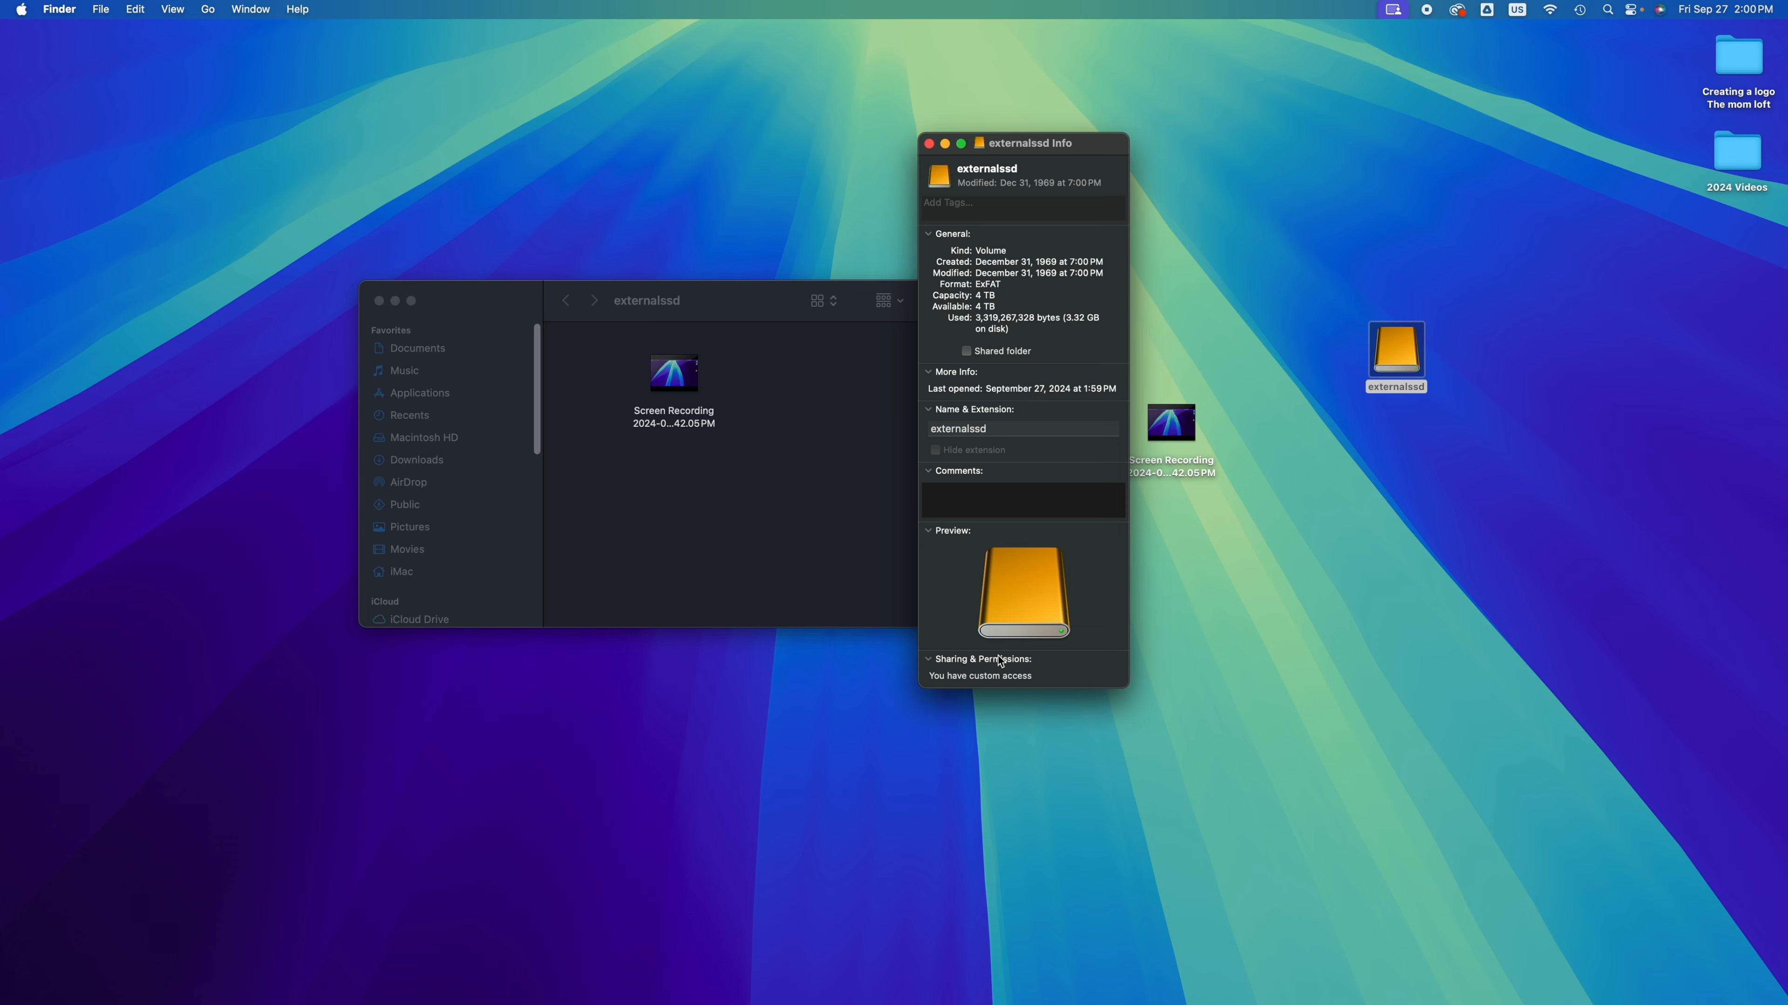
left_click(929, 144)
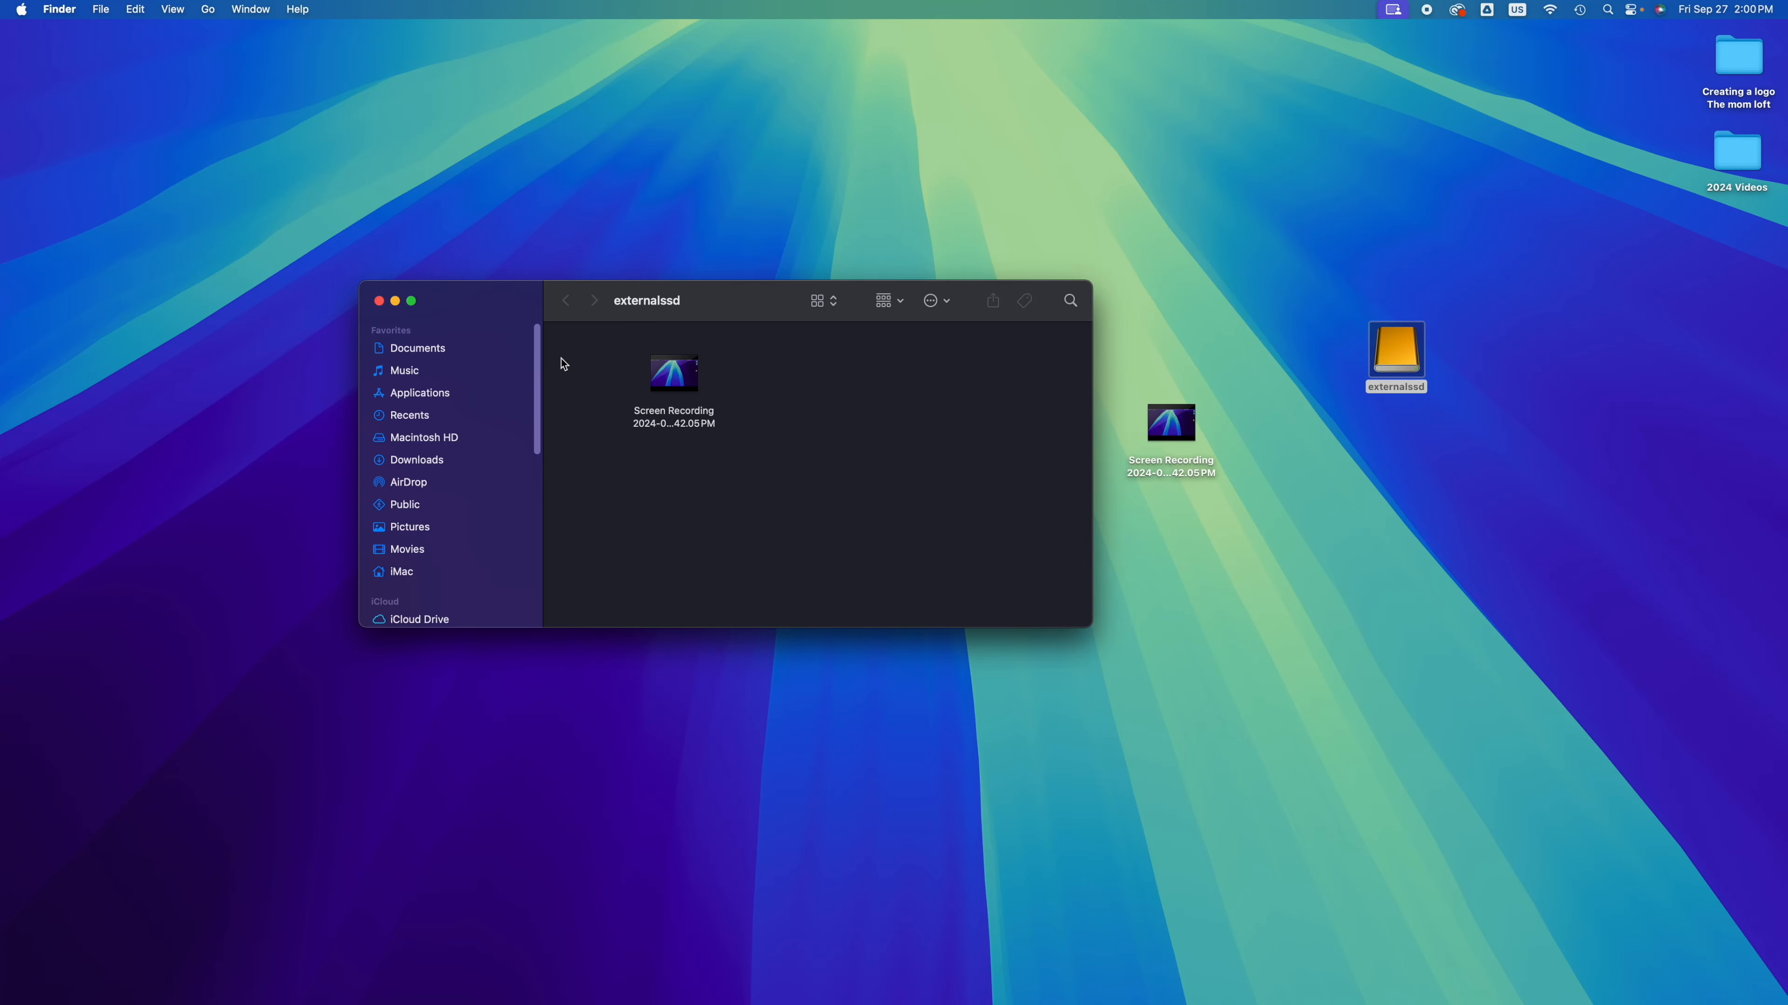
Delete the screen recording from externalssd and line up the desktop recording and drive icons below the 2024 Videos folder
left_click_drag(751, 380, 682, 415)
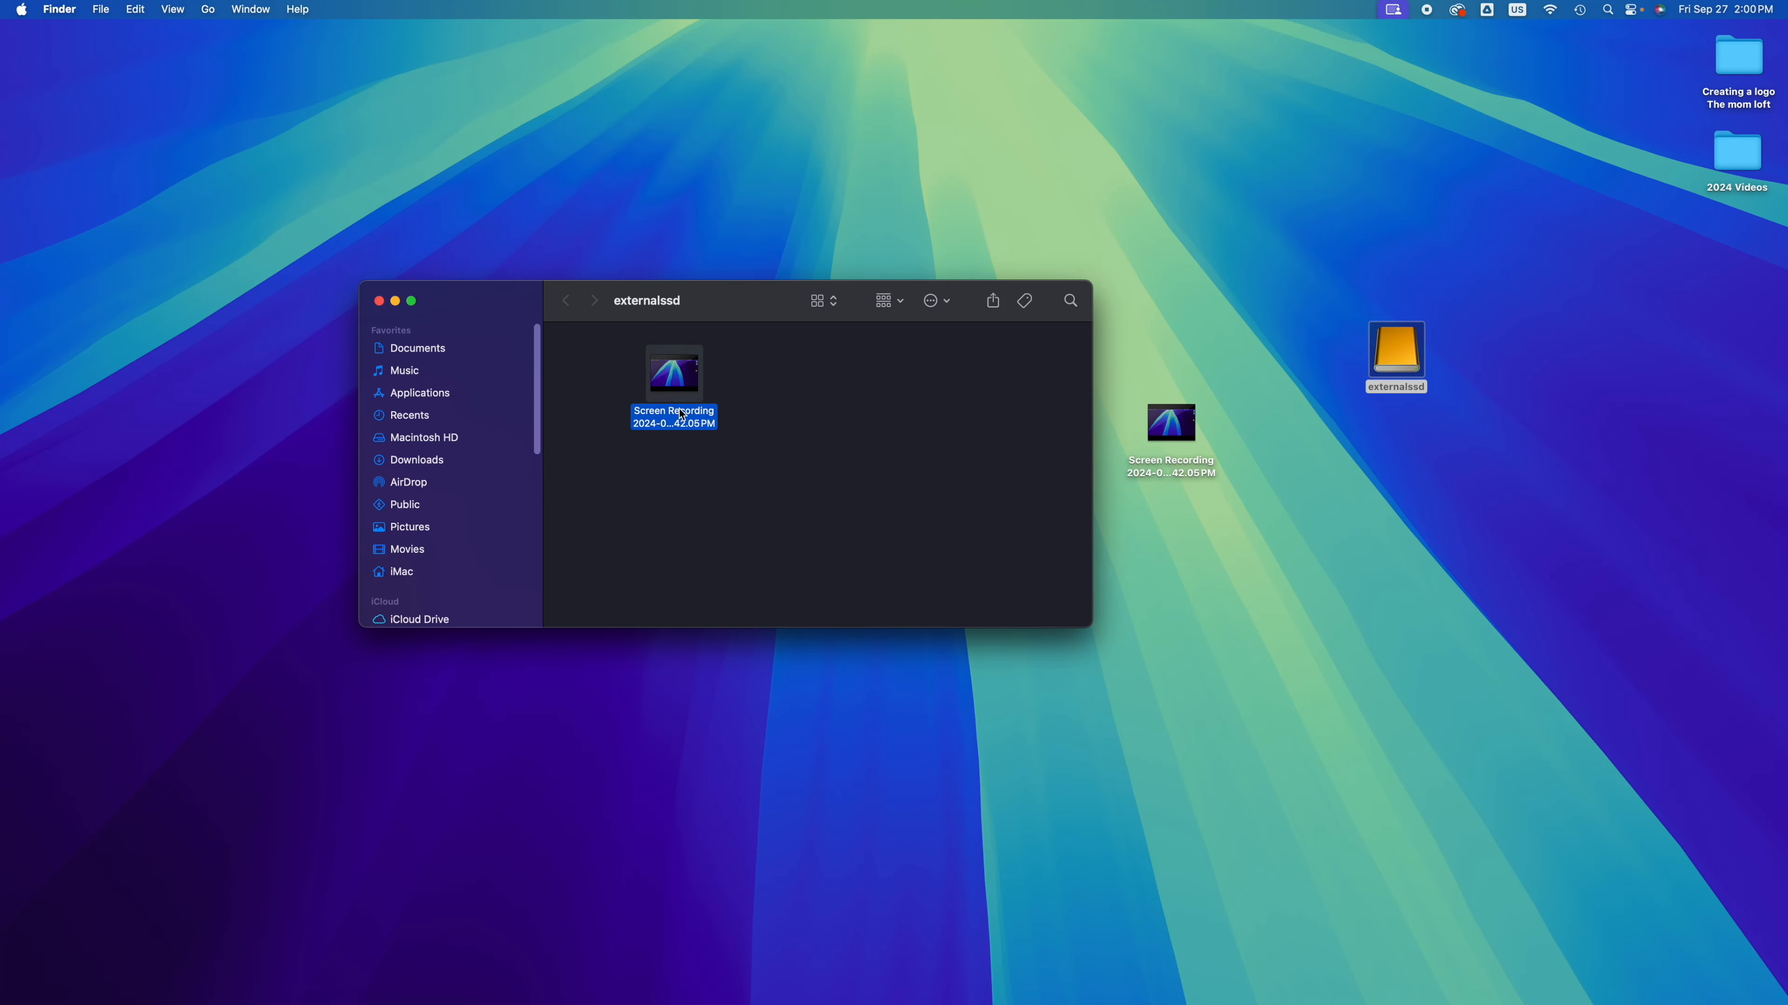
key("super+BackSpace")
left_click_drag(1176, 419, 1674, 302)
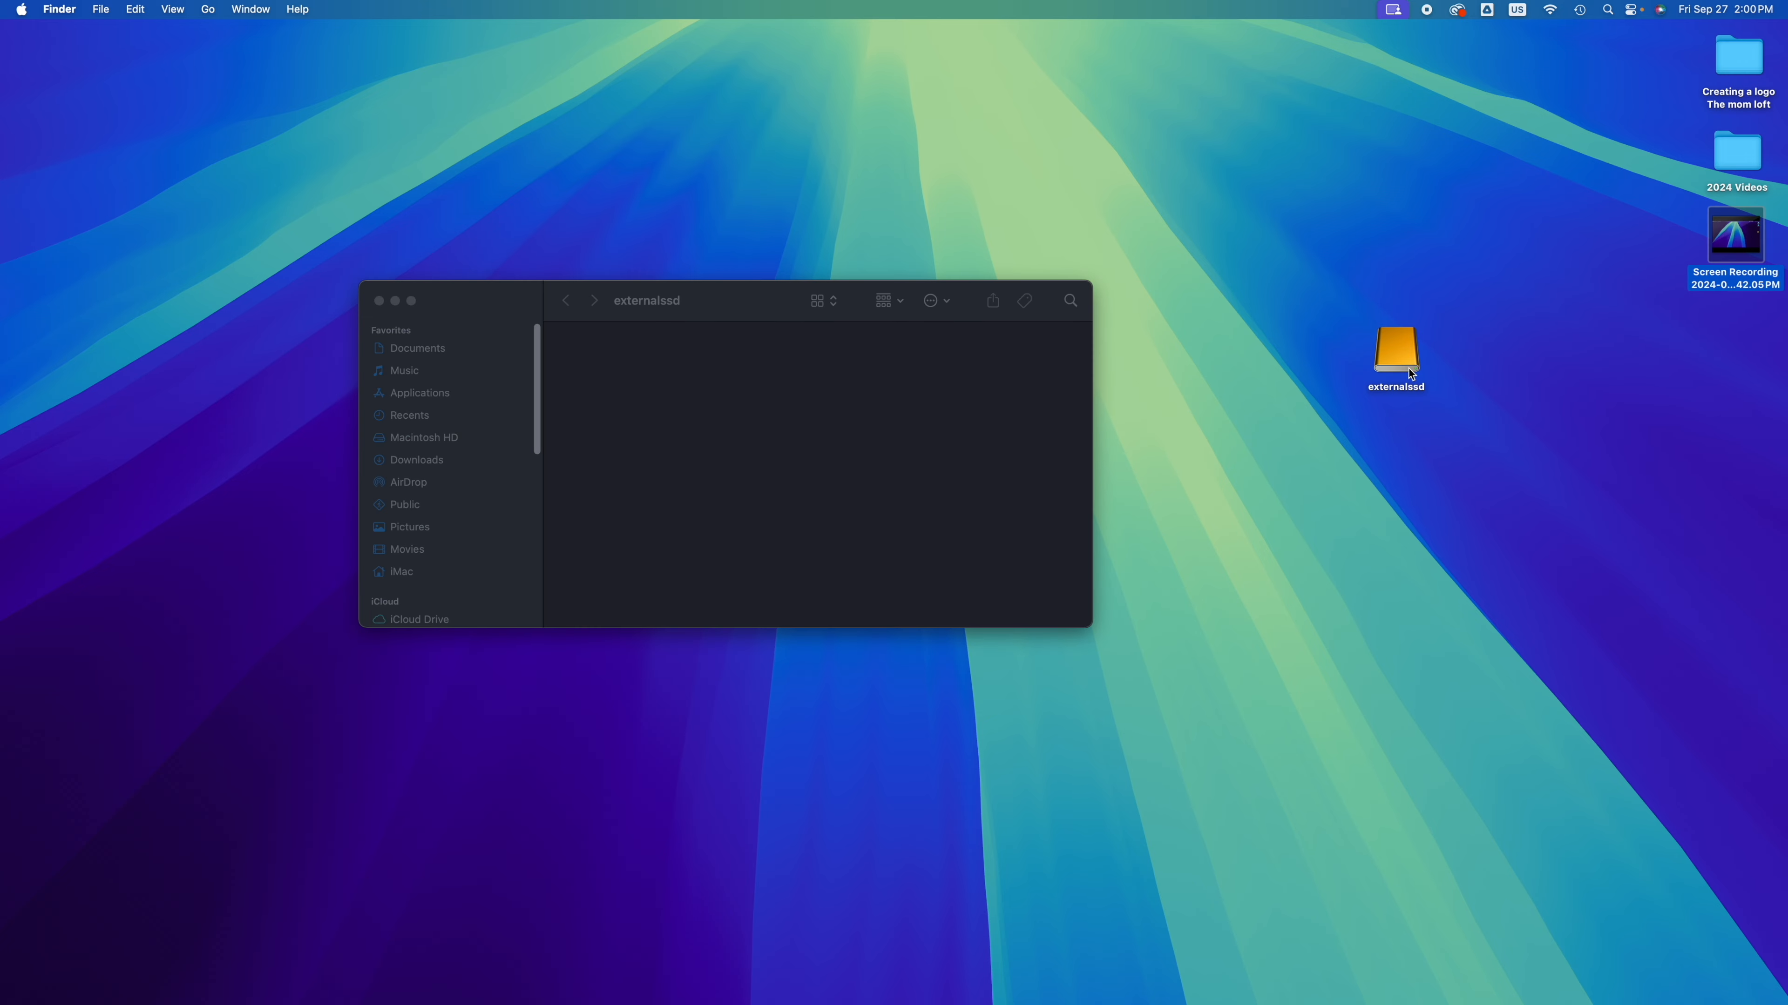
left_click_drag(1409, 368, 1777, 422)
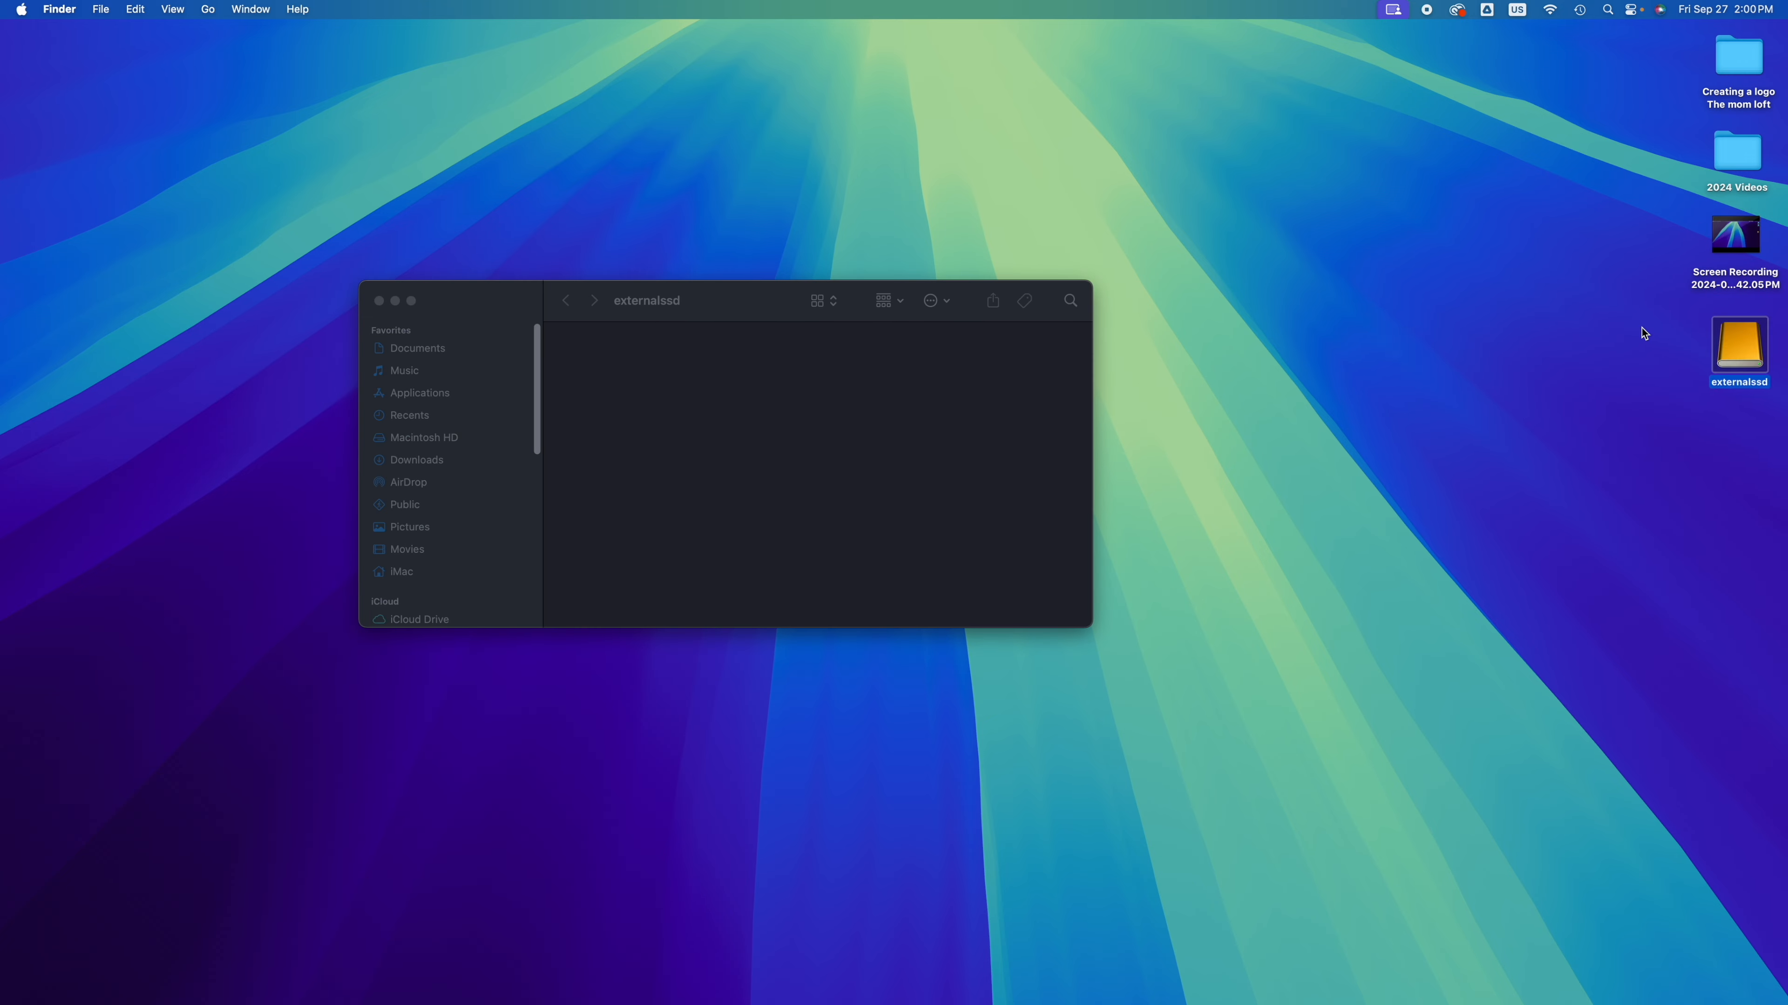
left_click(378, 301)
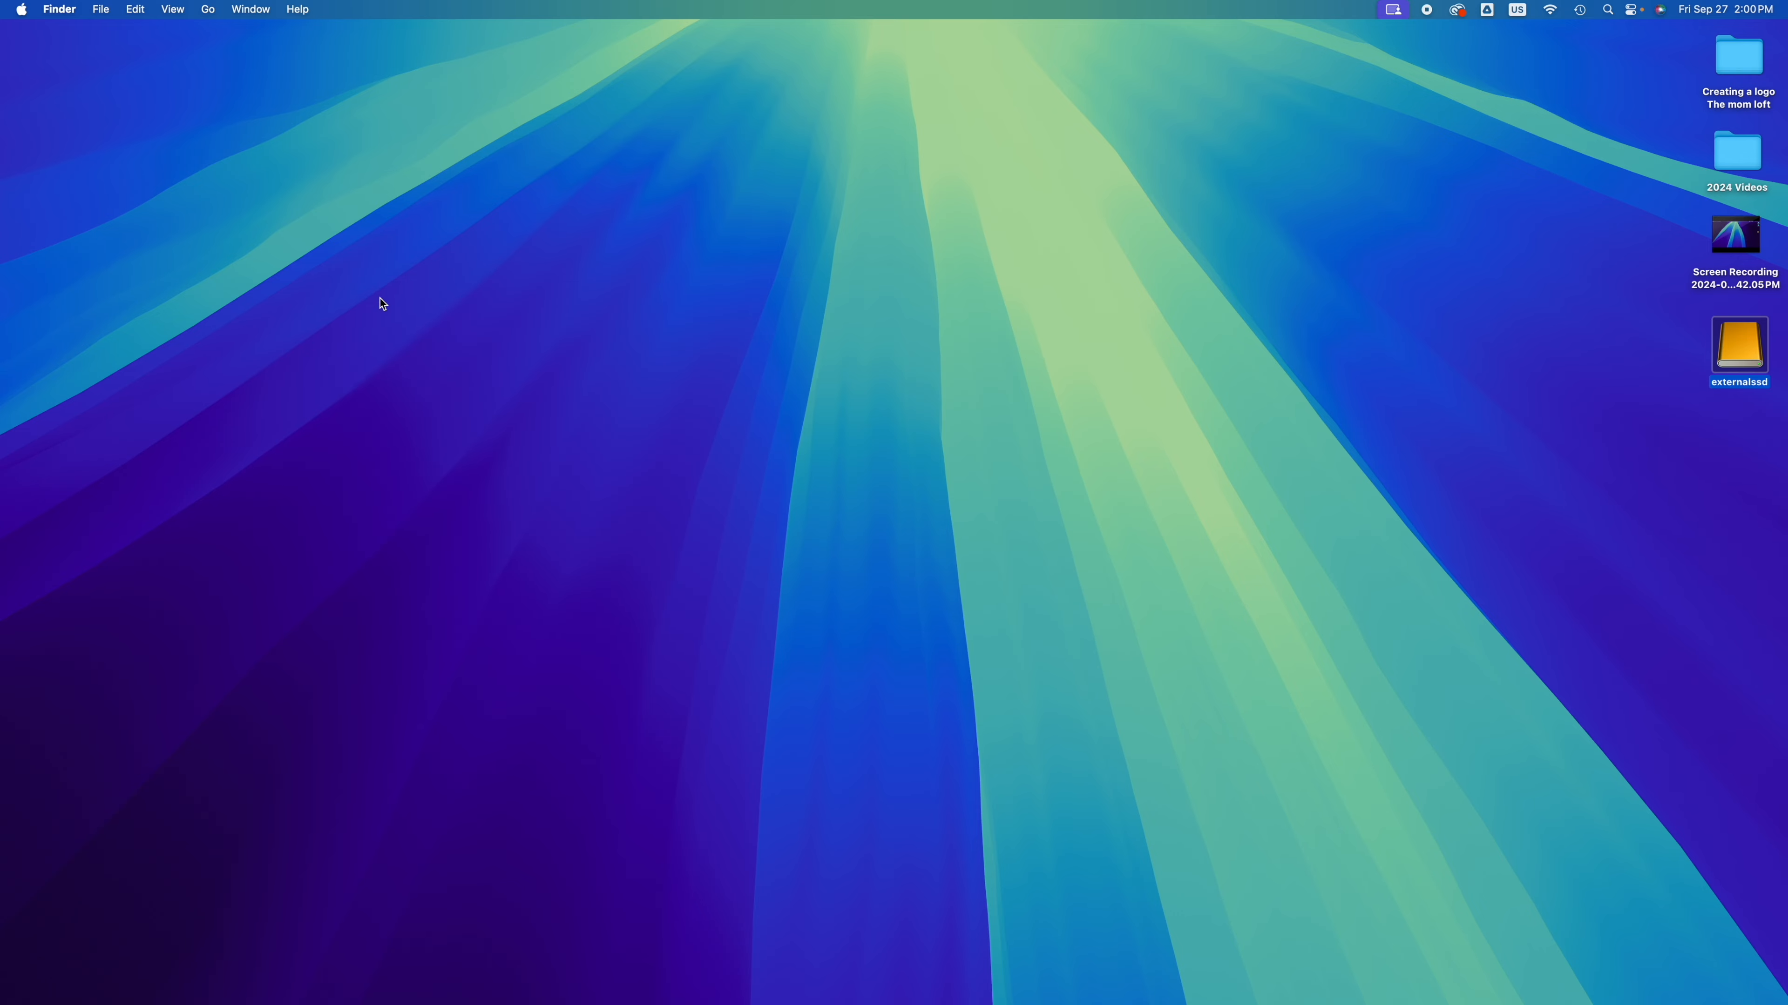
Reopen Disk Utility through a Spotlight search for disk and select the external Samsung PSSD T5 EVO Media disk
mouse_move(642, 1001)
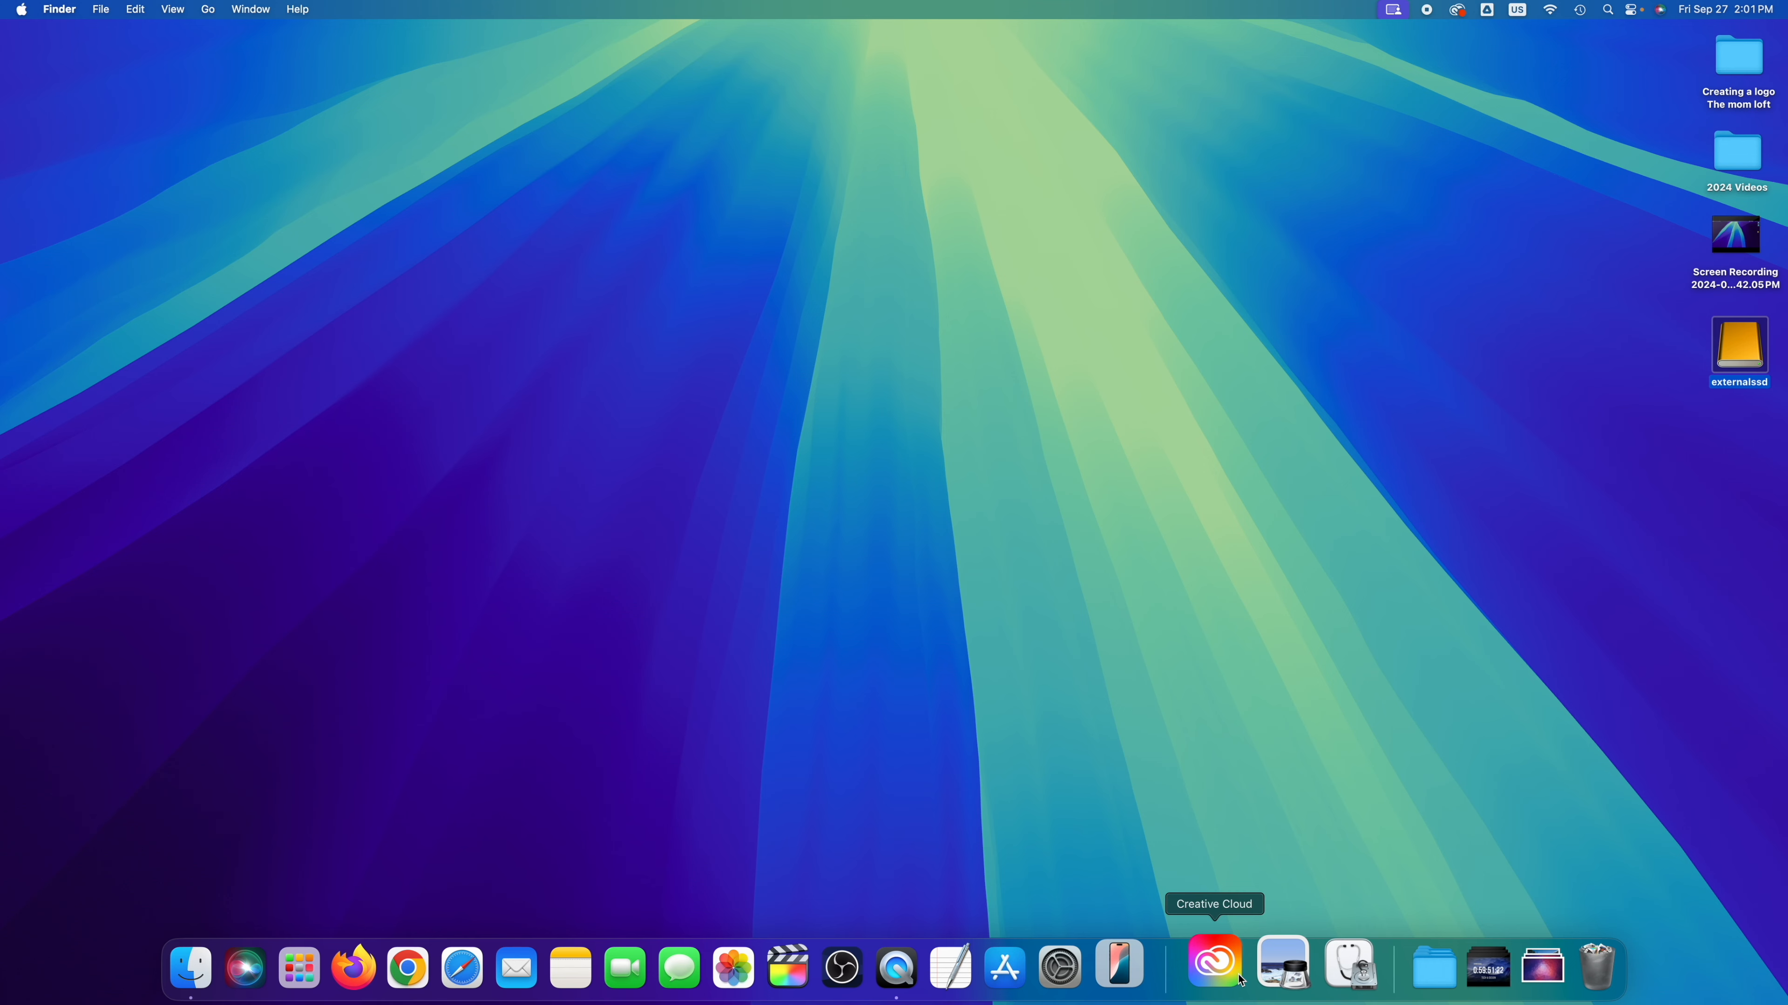
left_click(1613, 10)
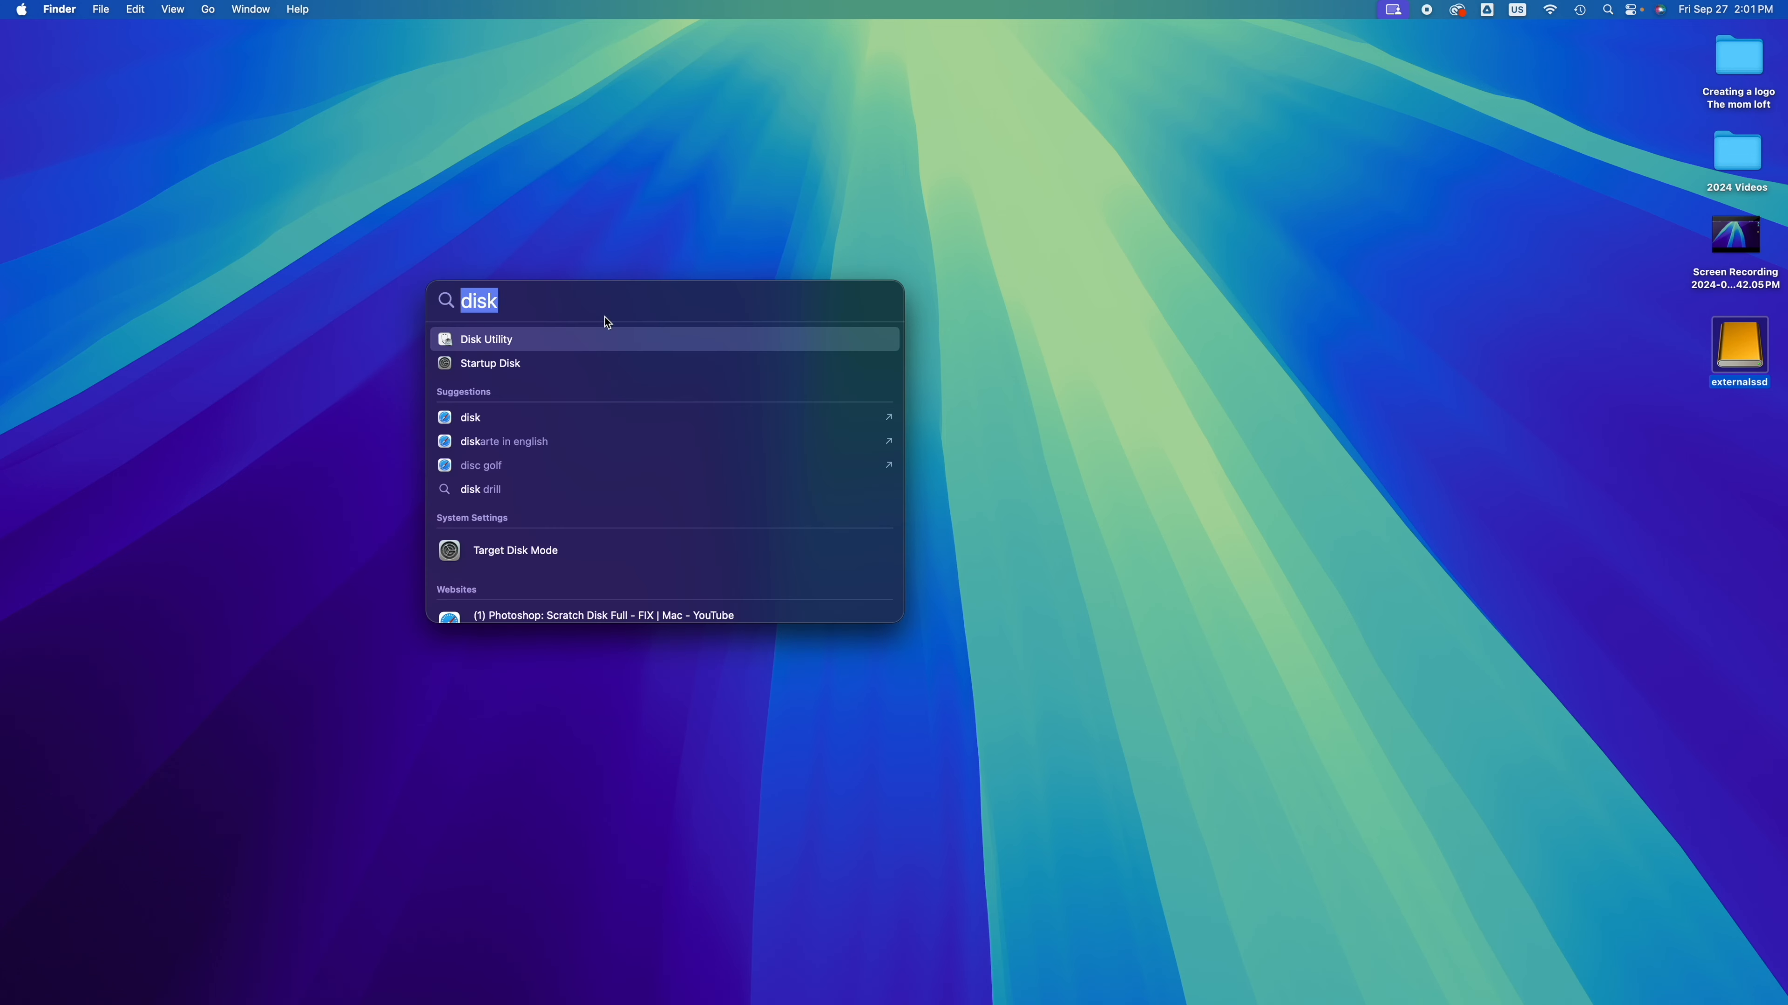
left_click(531, 345)
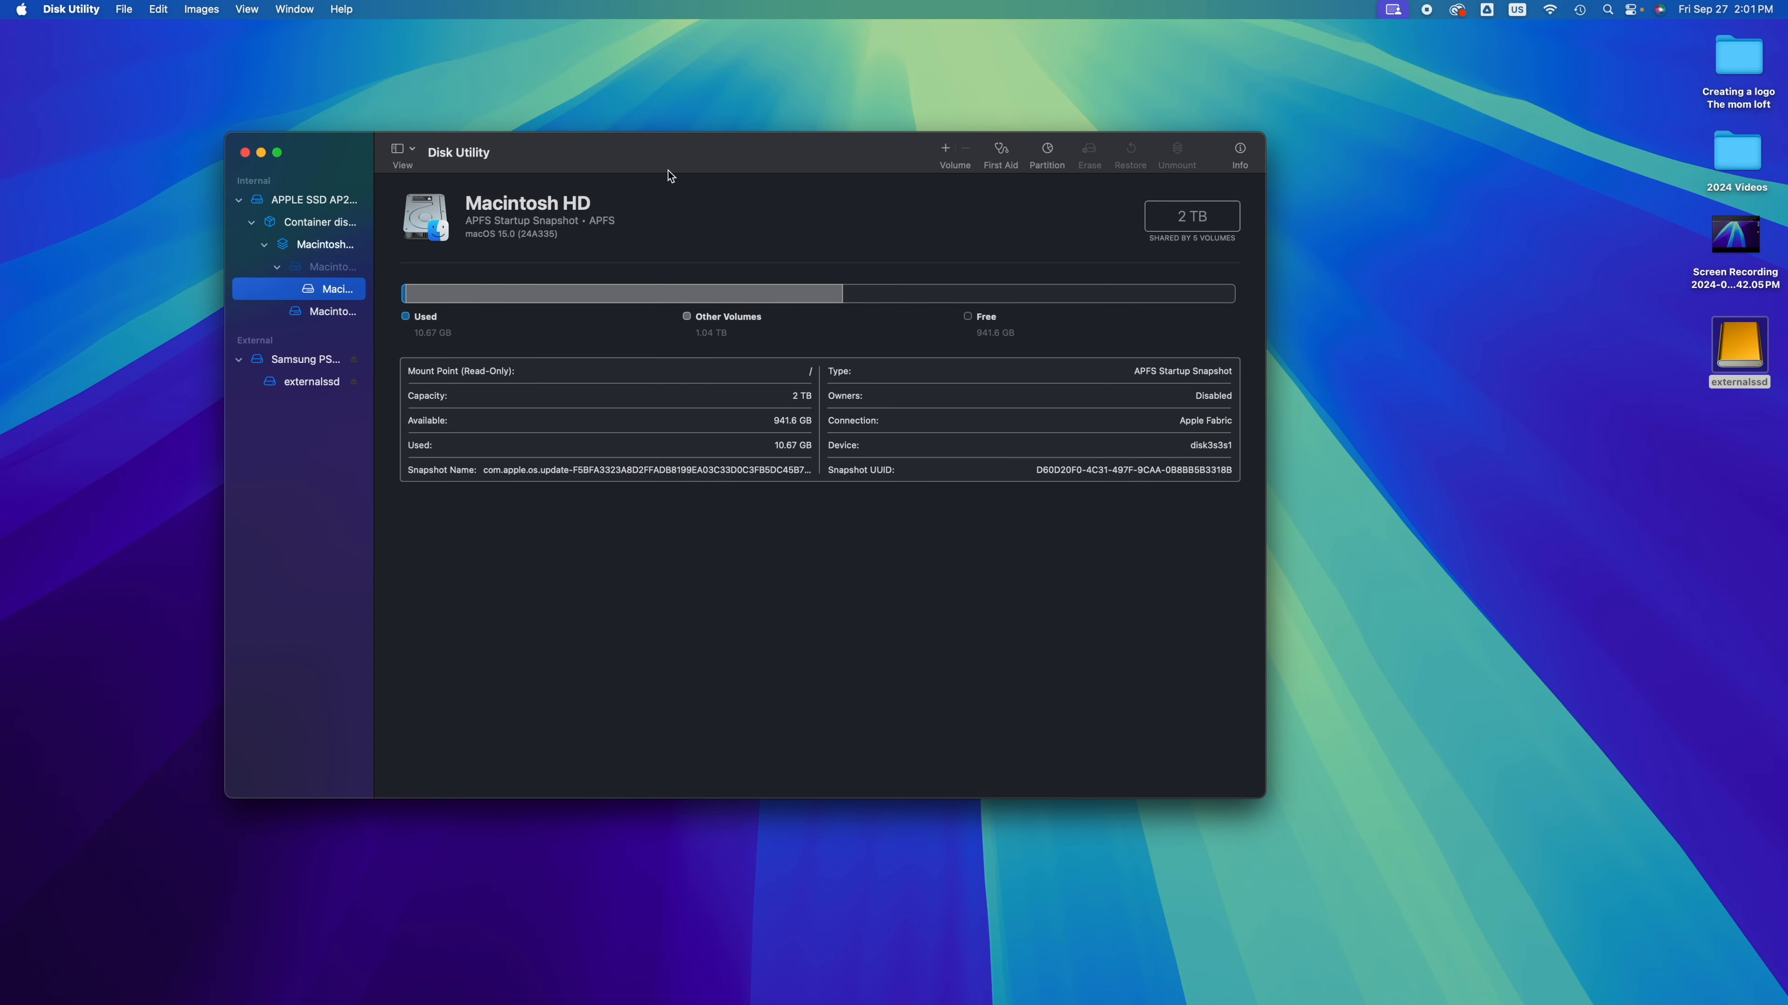
left_click_drag(670, 176, 858, 181)
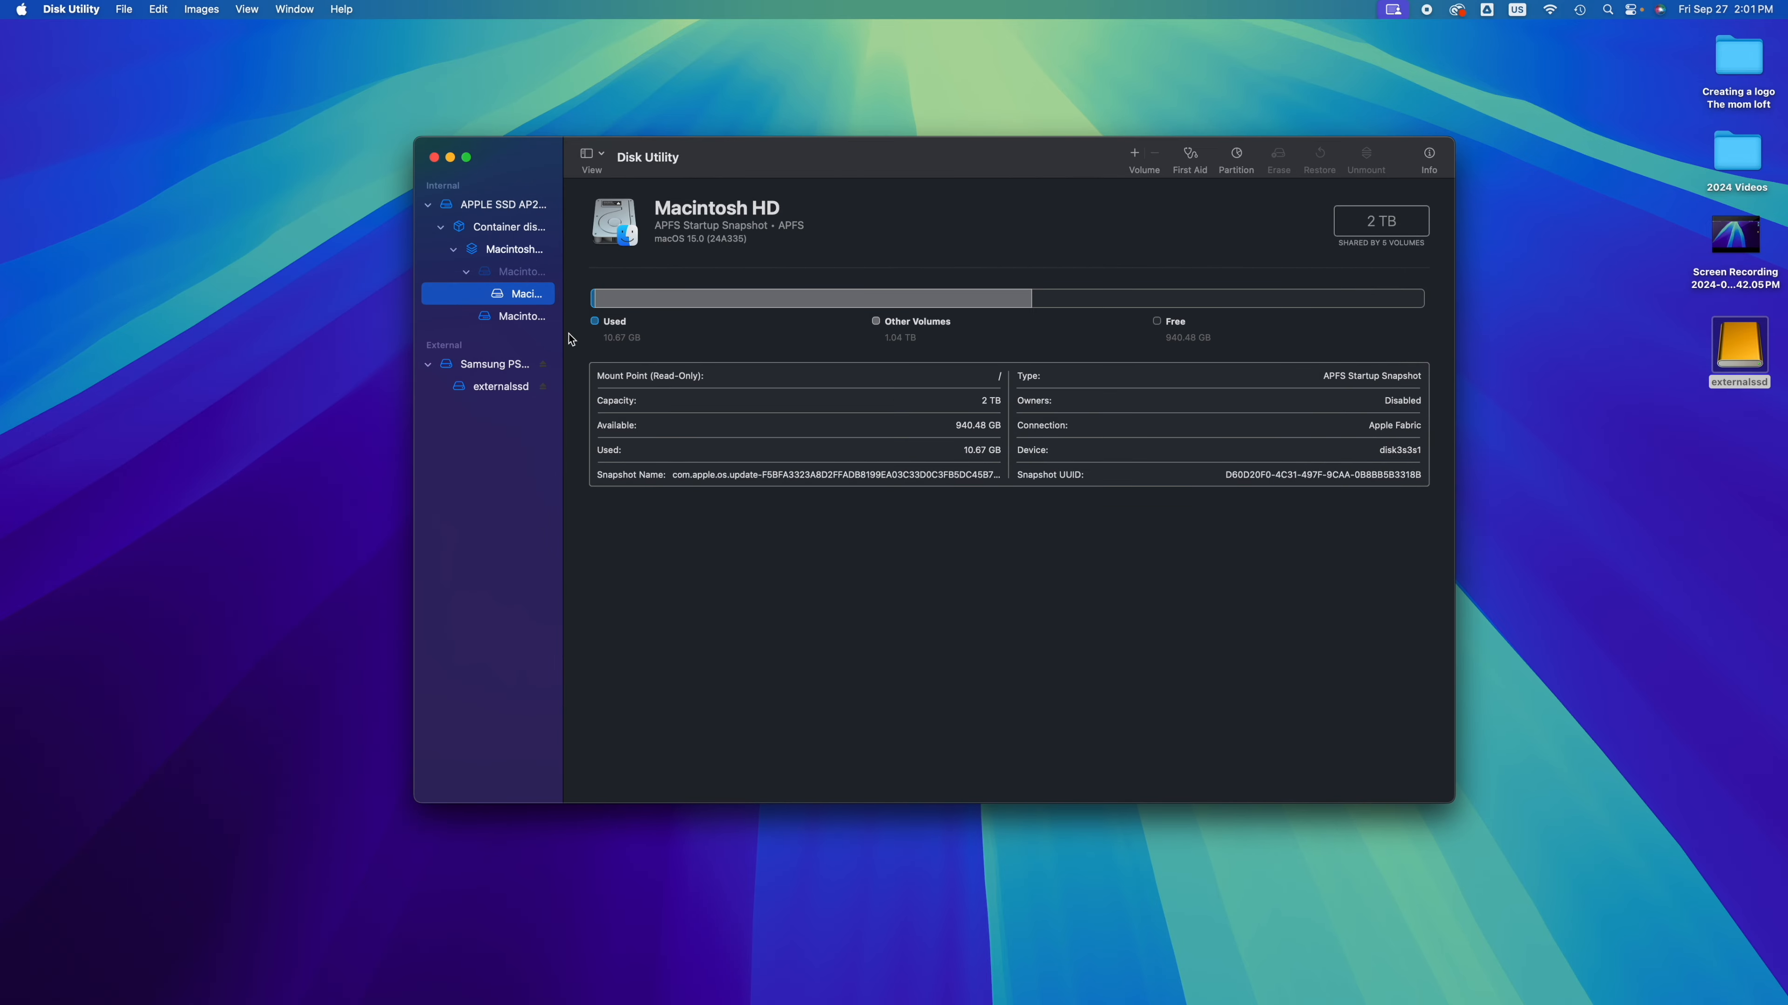
left_click(427, 205)
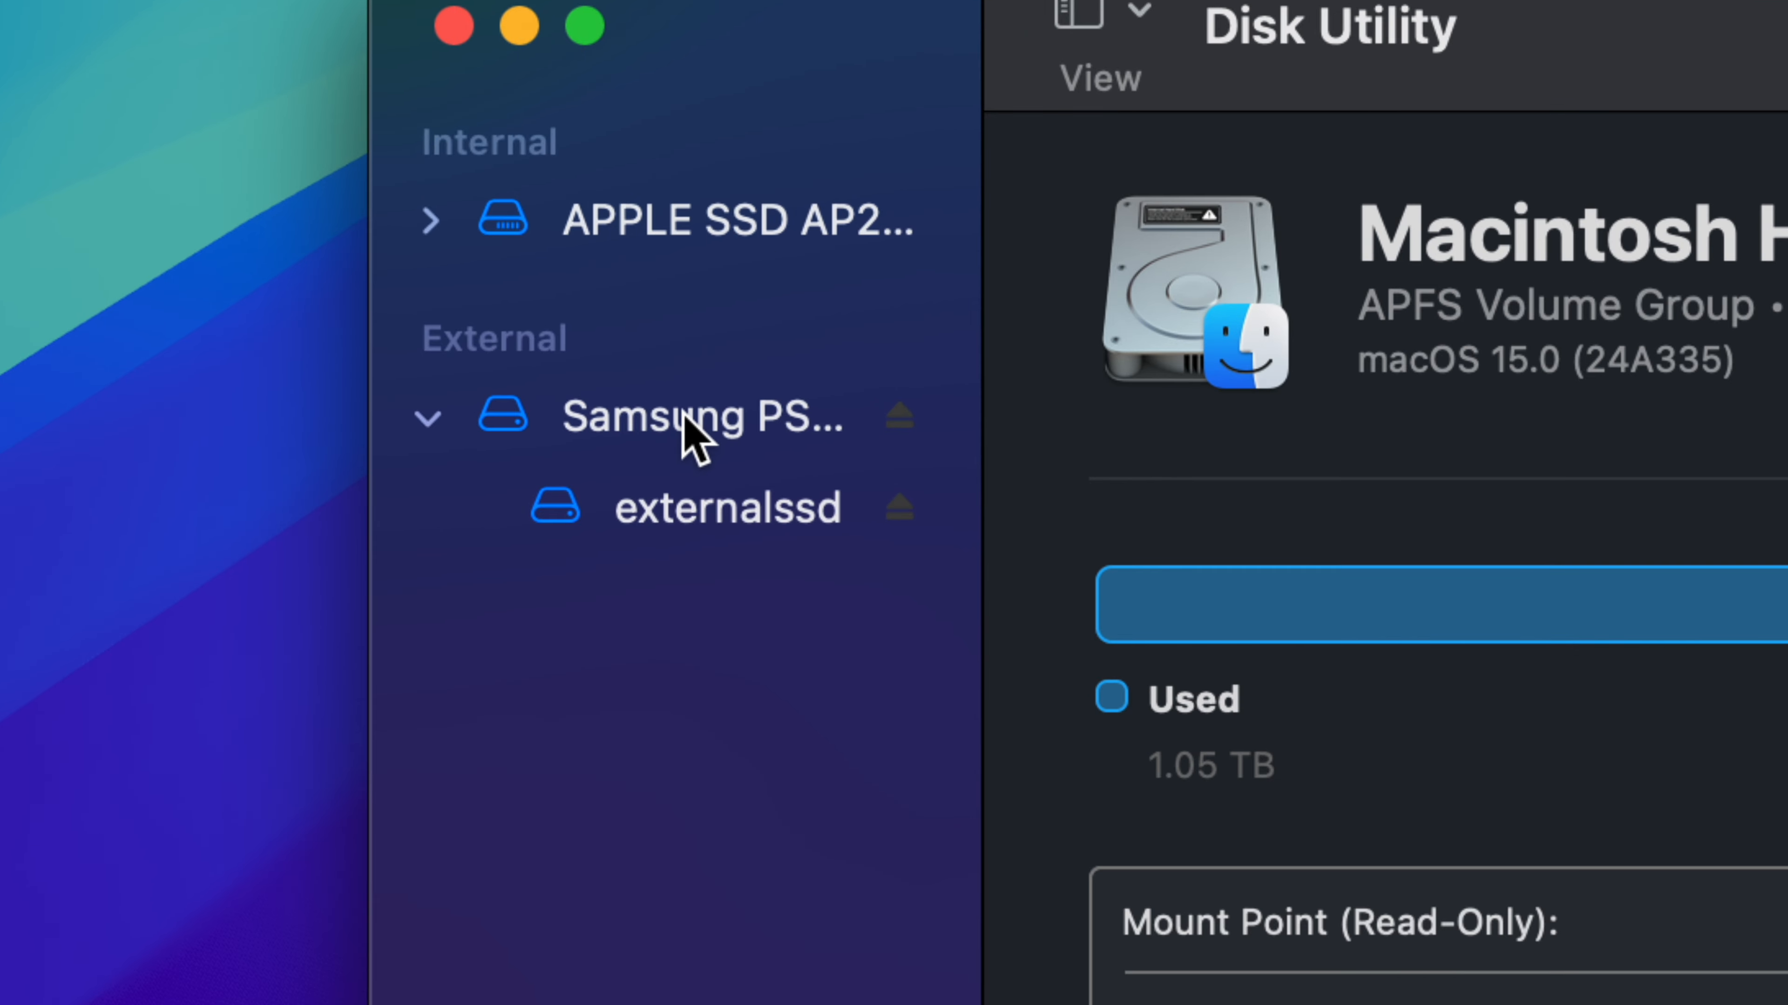
left_click(638, 419)
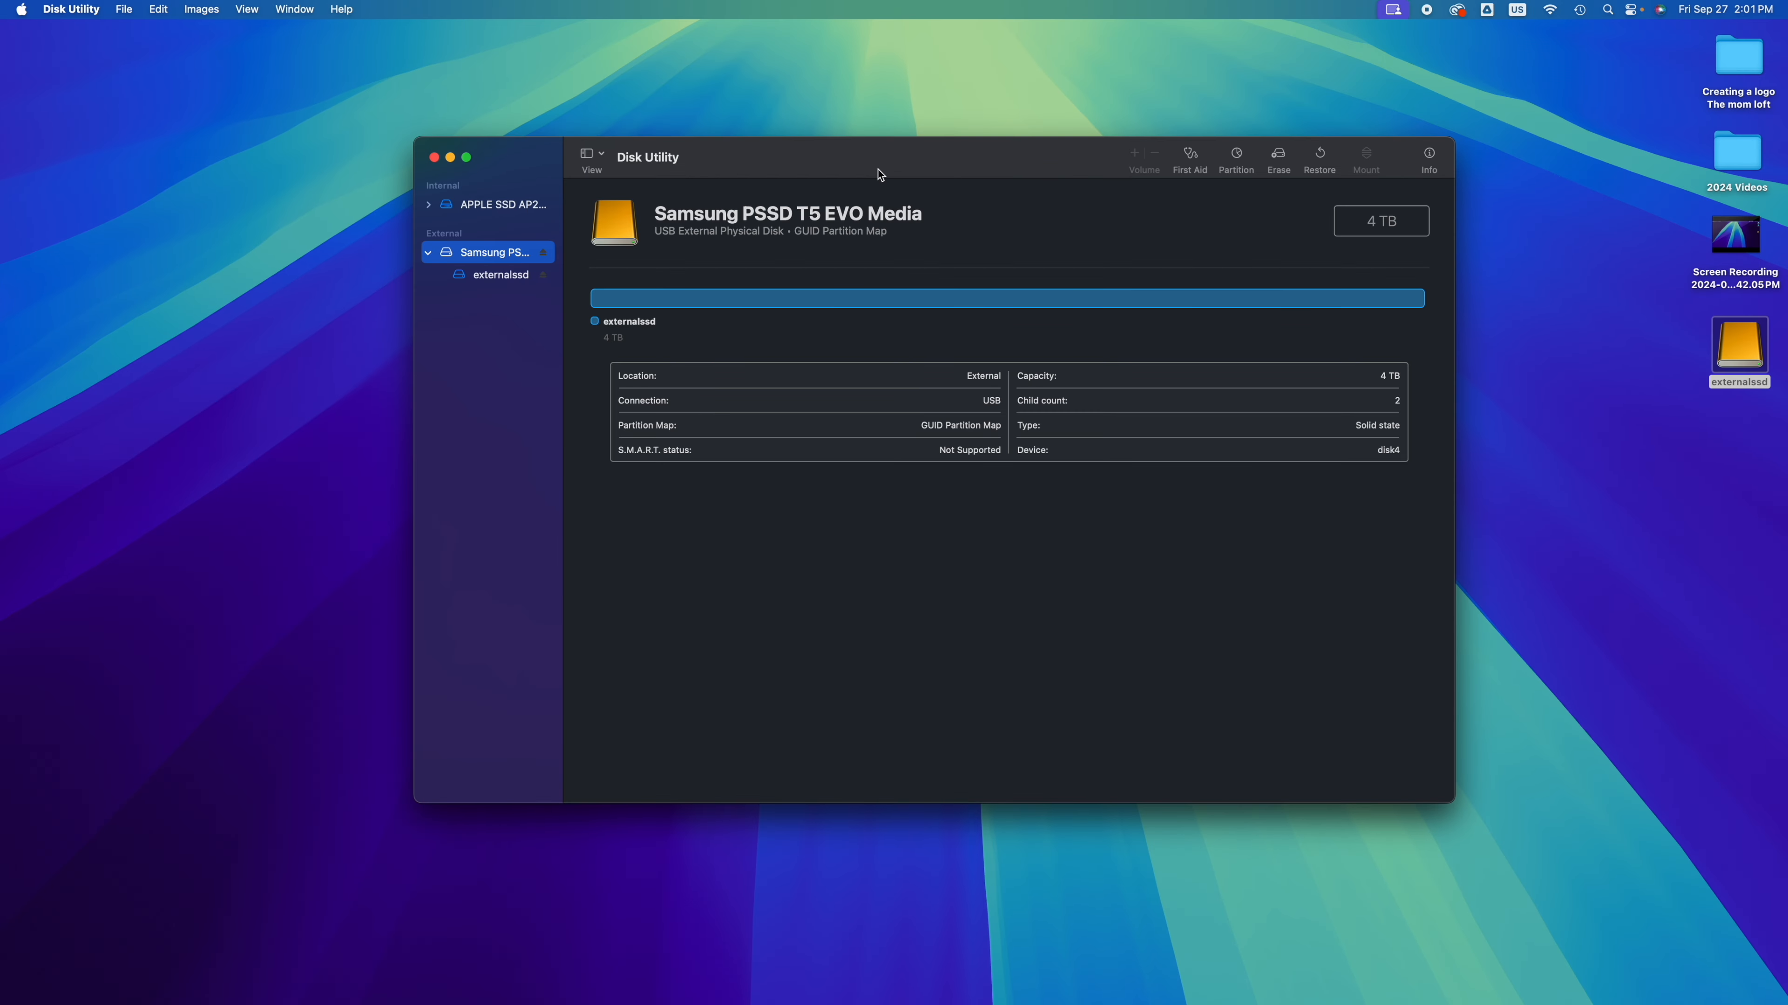
left_click_drag(872, 158, 869, 219)
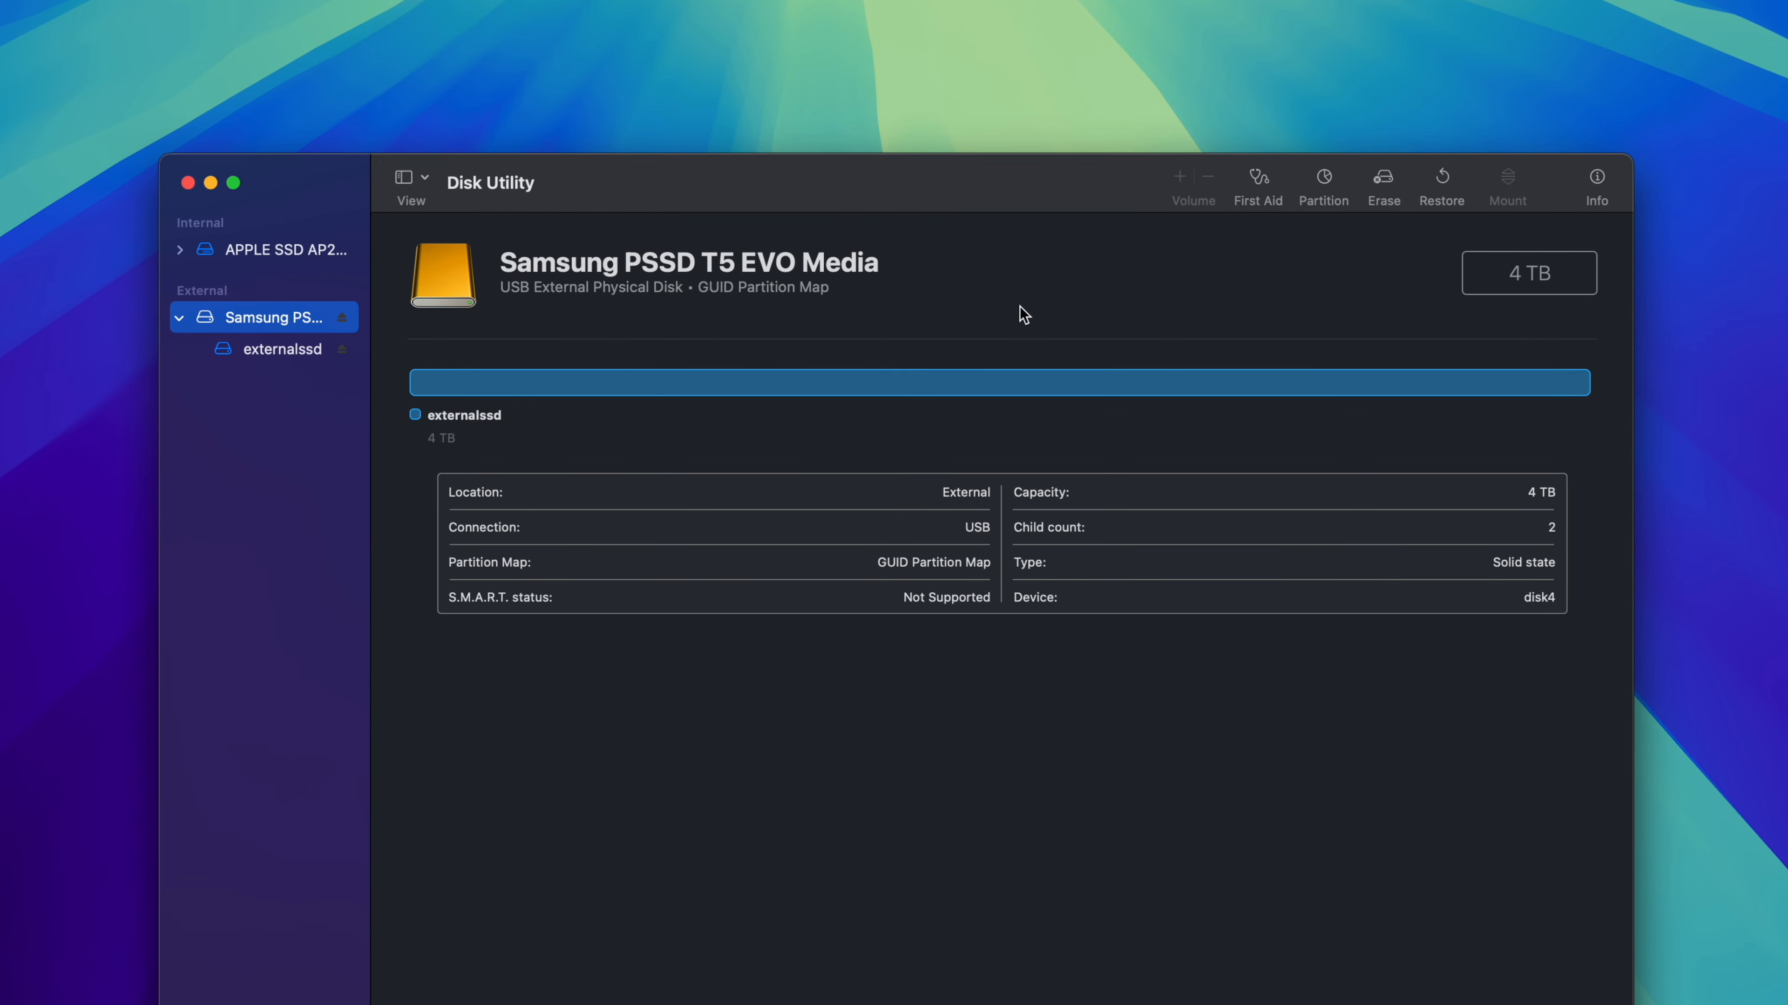
Erase the Samsung PSSD T5 EVO Media disk as APFS with GUID Partition Map, naming it ssd
left_click(1379, 187)
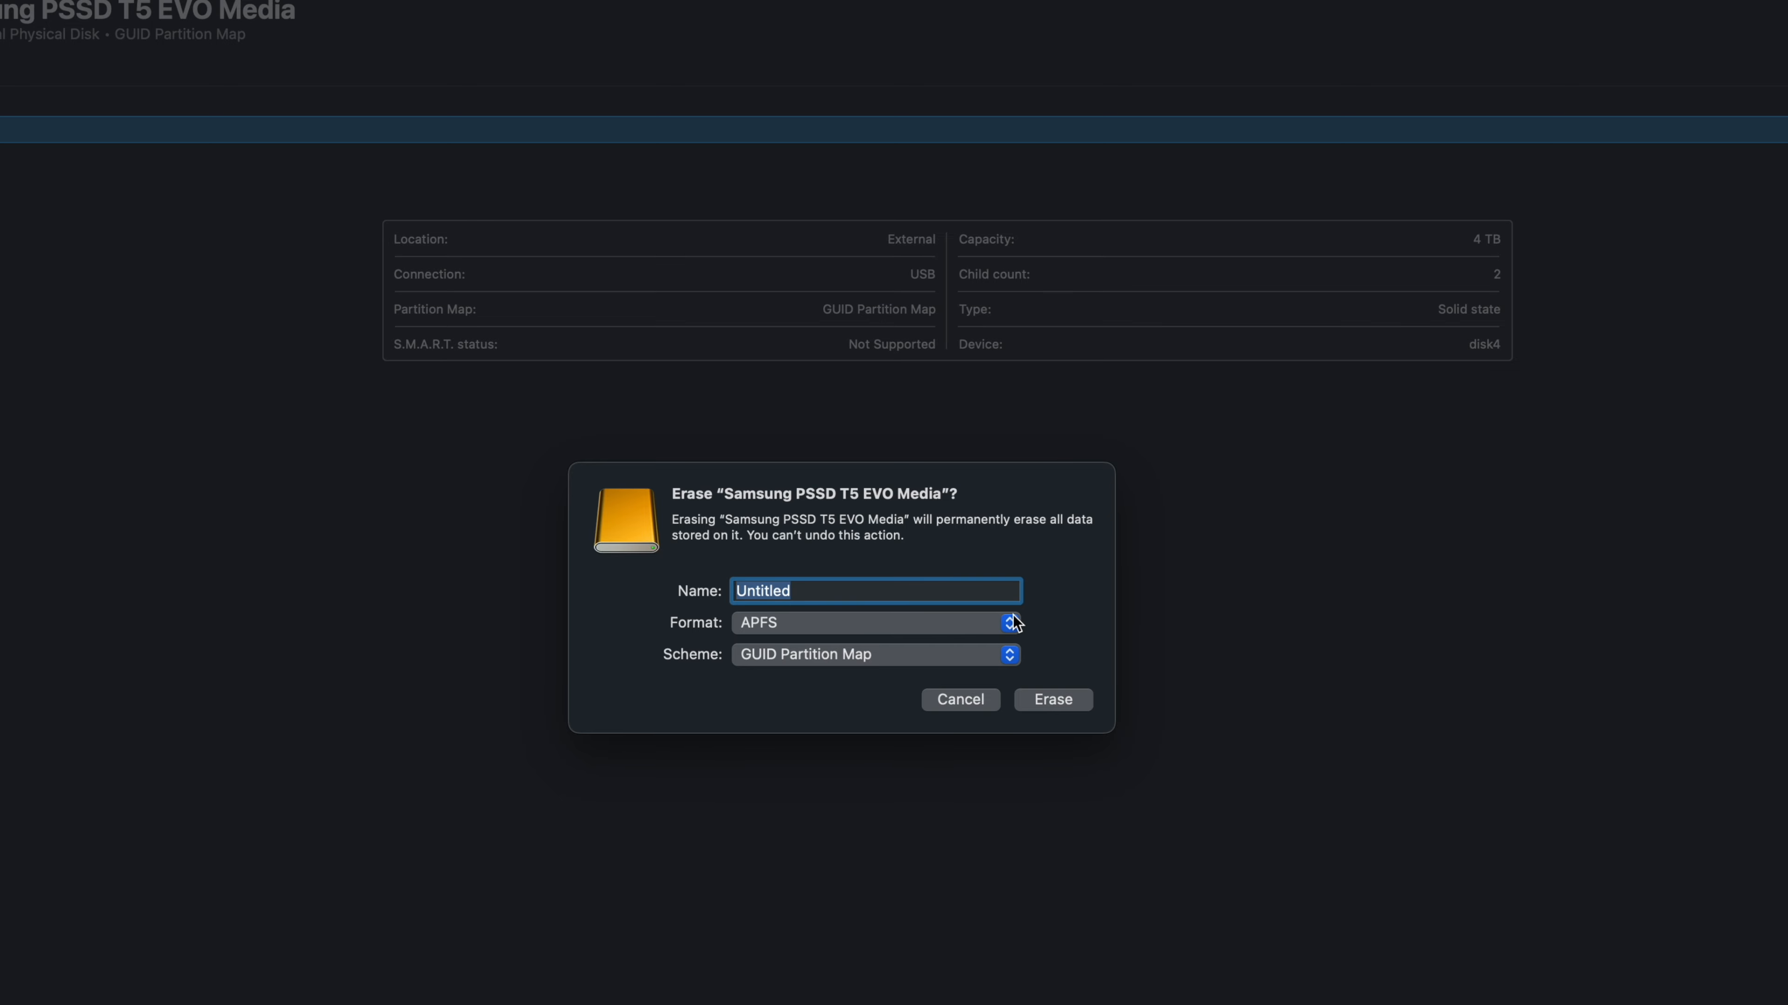
left_click(1013, 618)
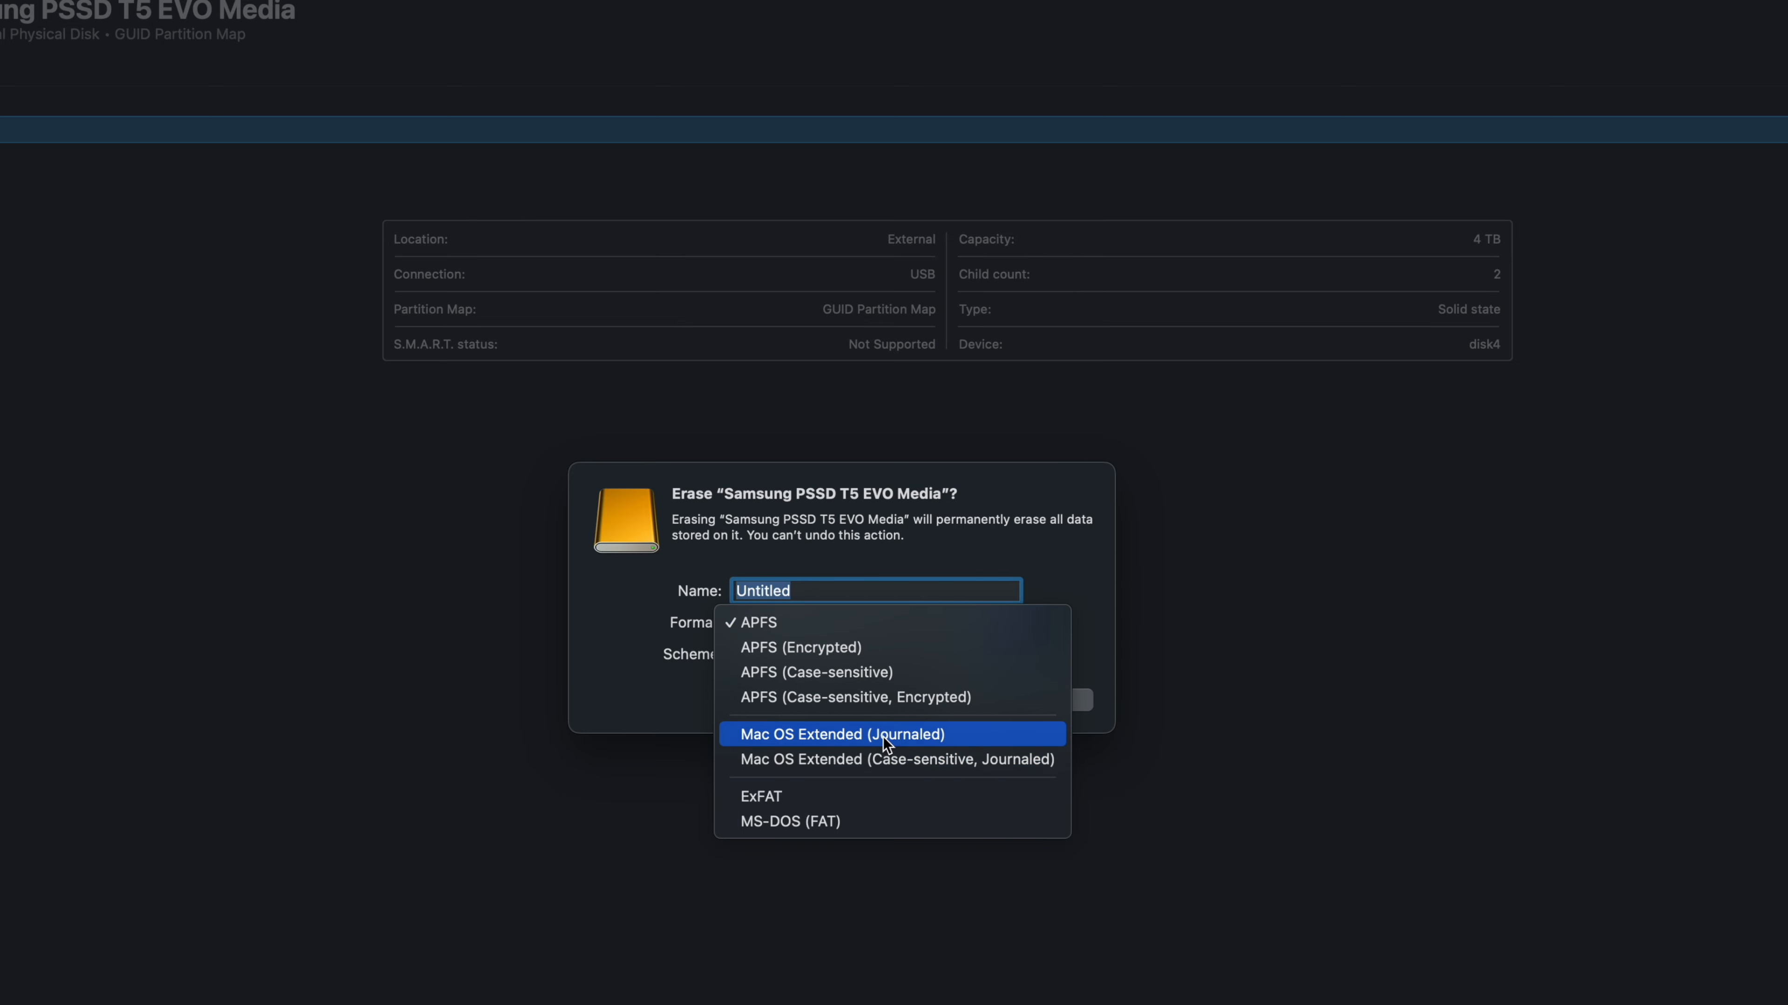
left_click(802, 624)
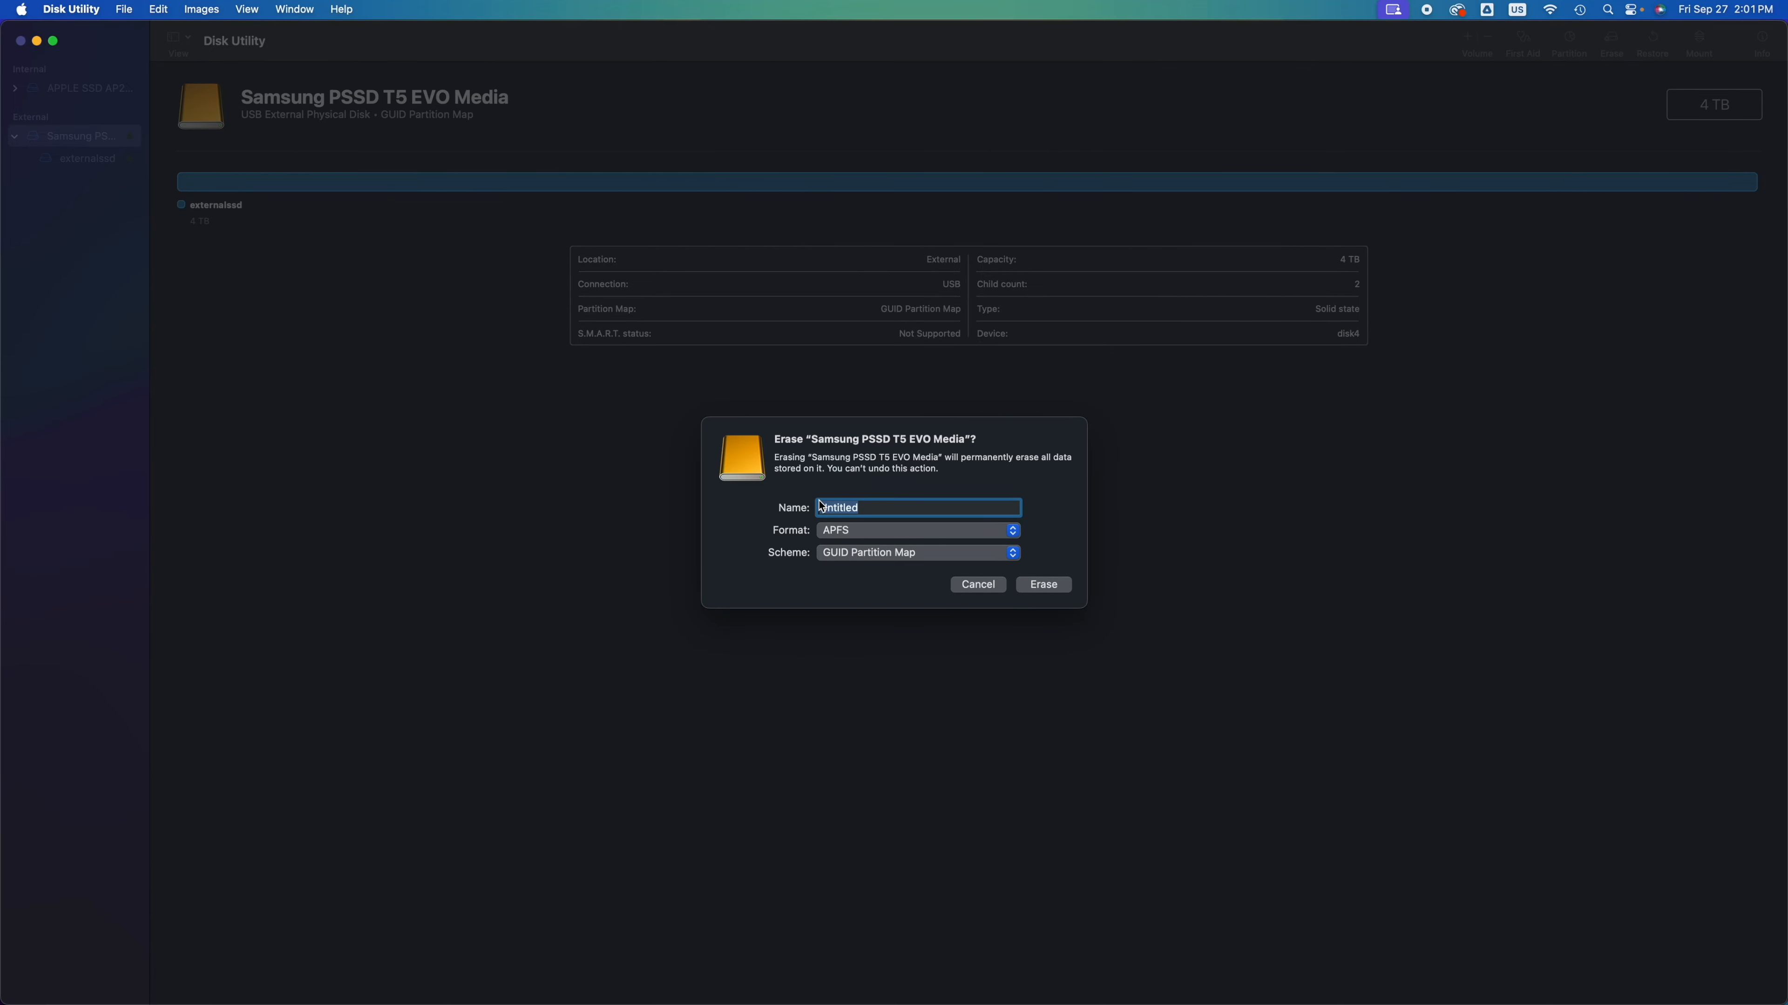
type("ssd")
left_click(1044, 585)
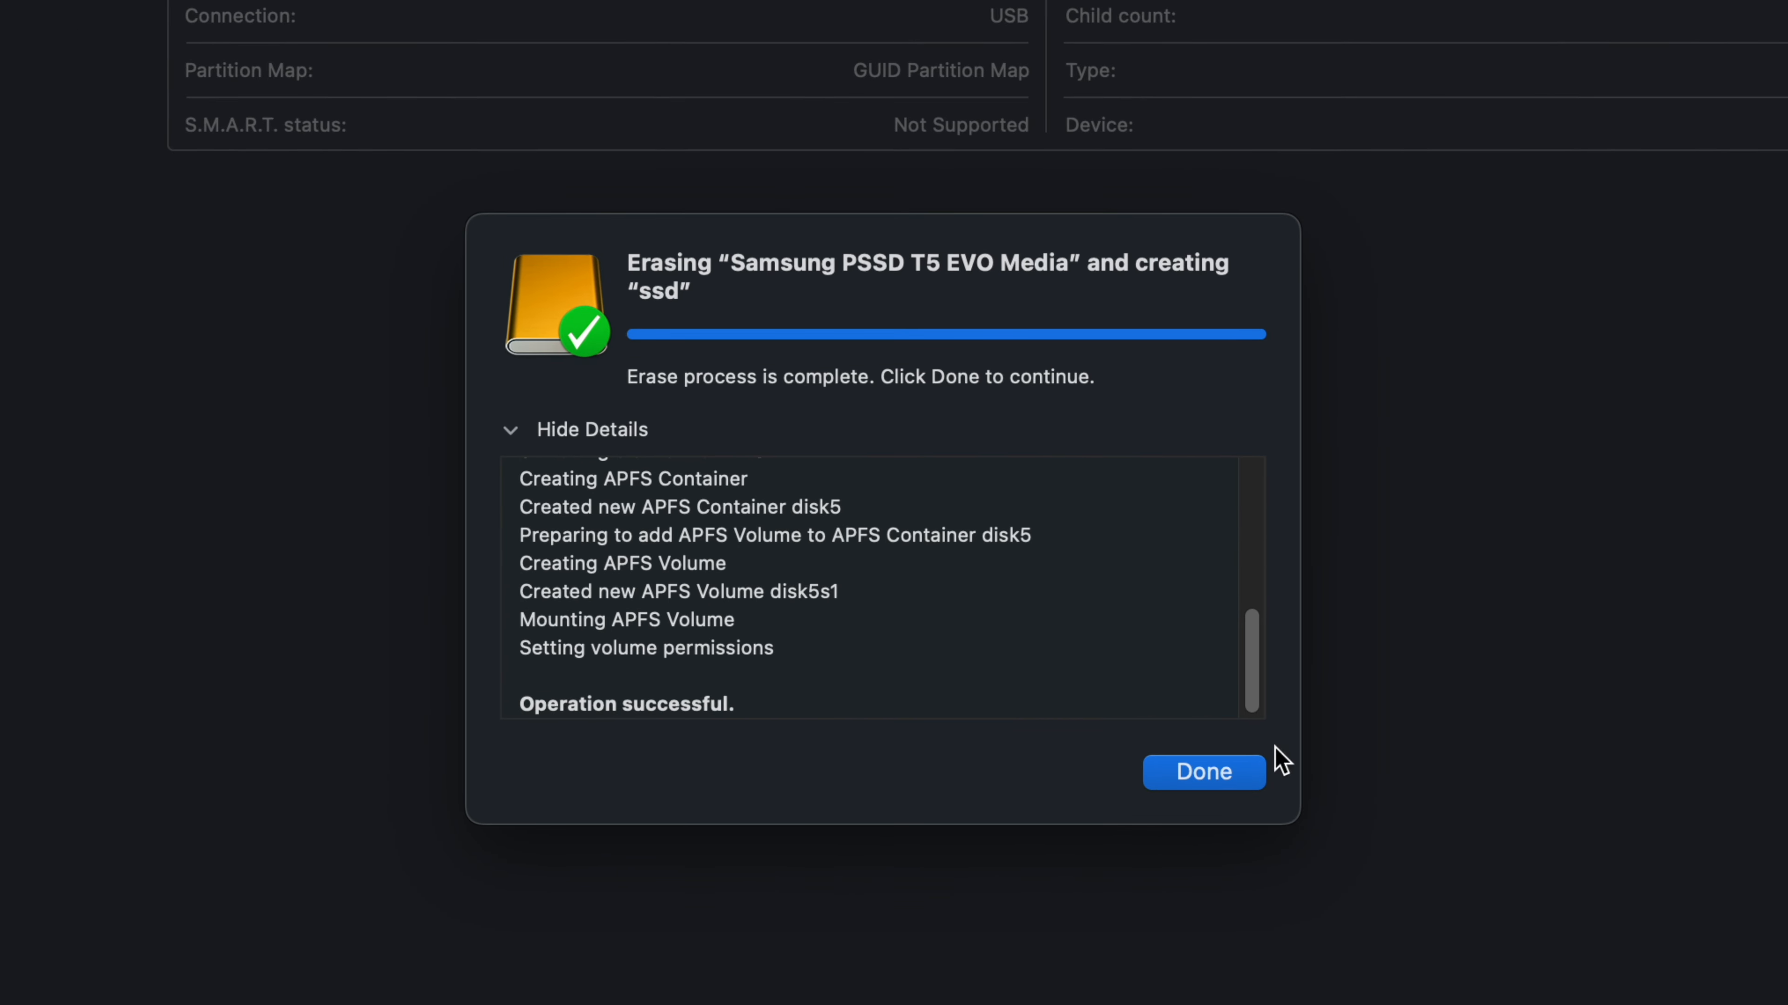
left_click(1212, 783)
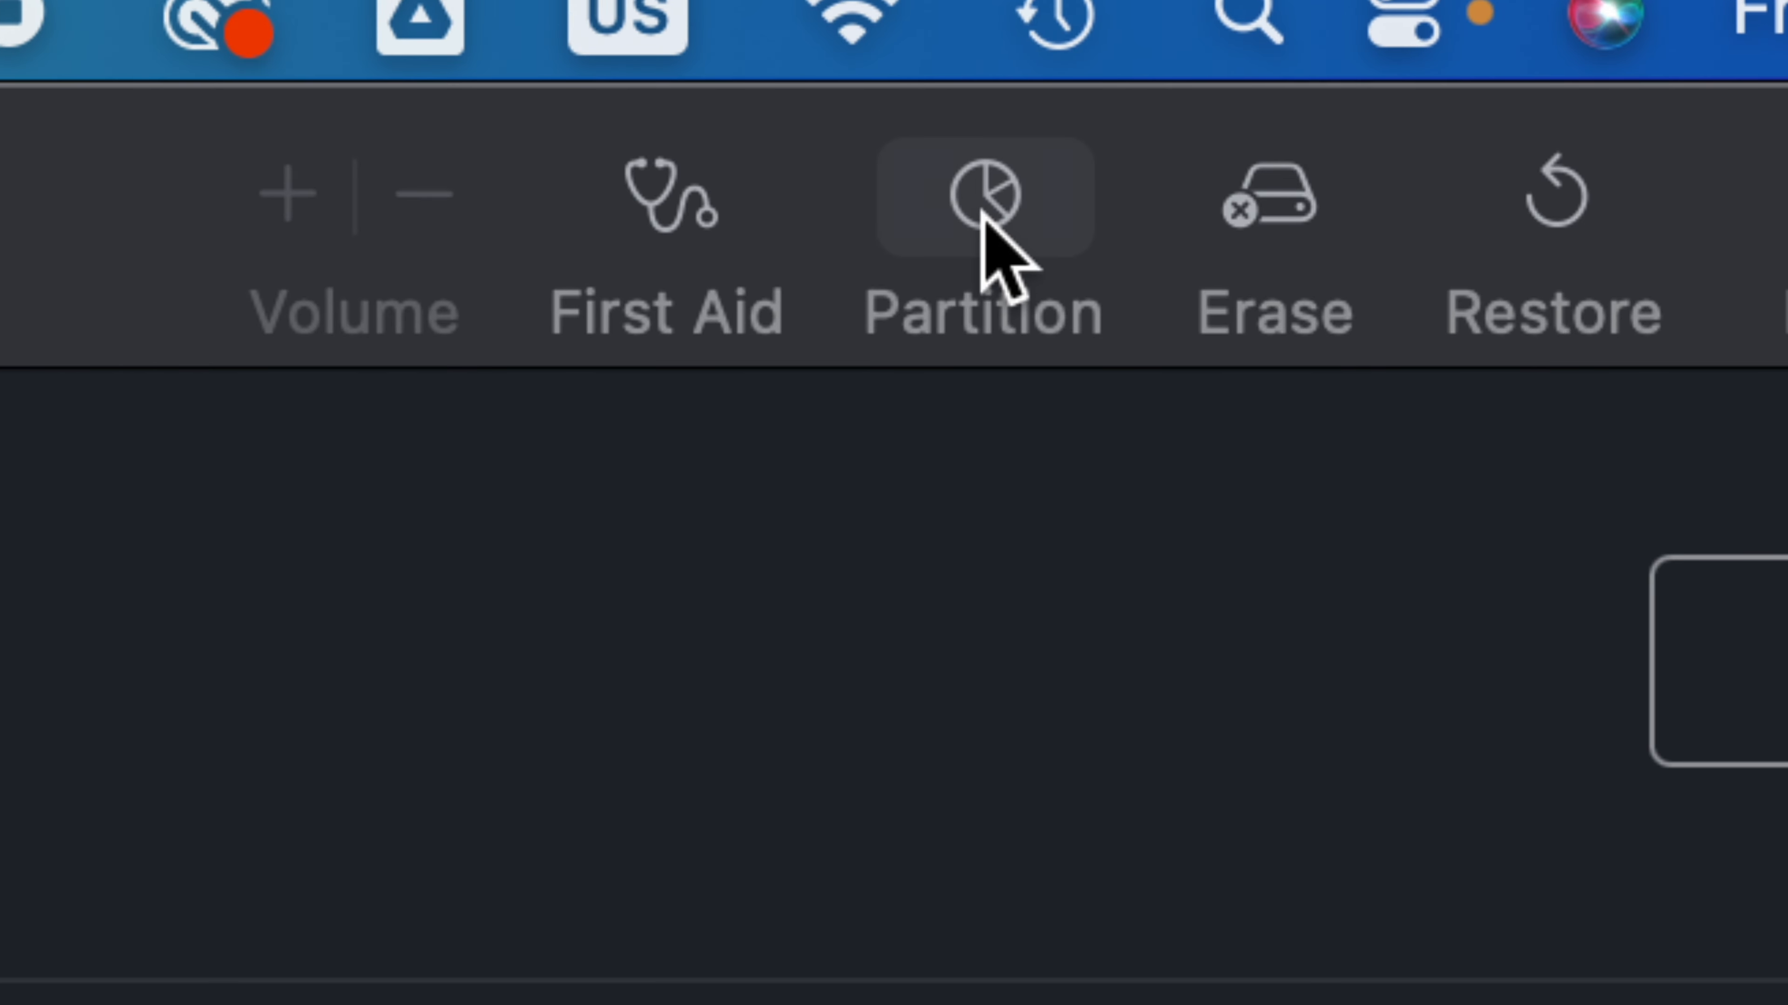
Start partitioning the Samsung PSSD T5 EVO Media disk and add a separate partition instead of a volume to the APFS container
left_click(982, 214)
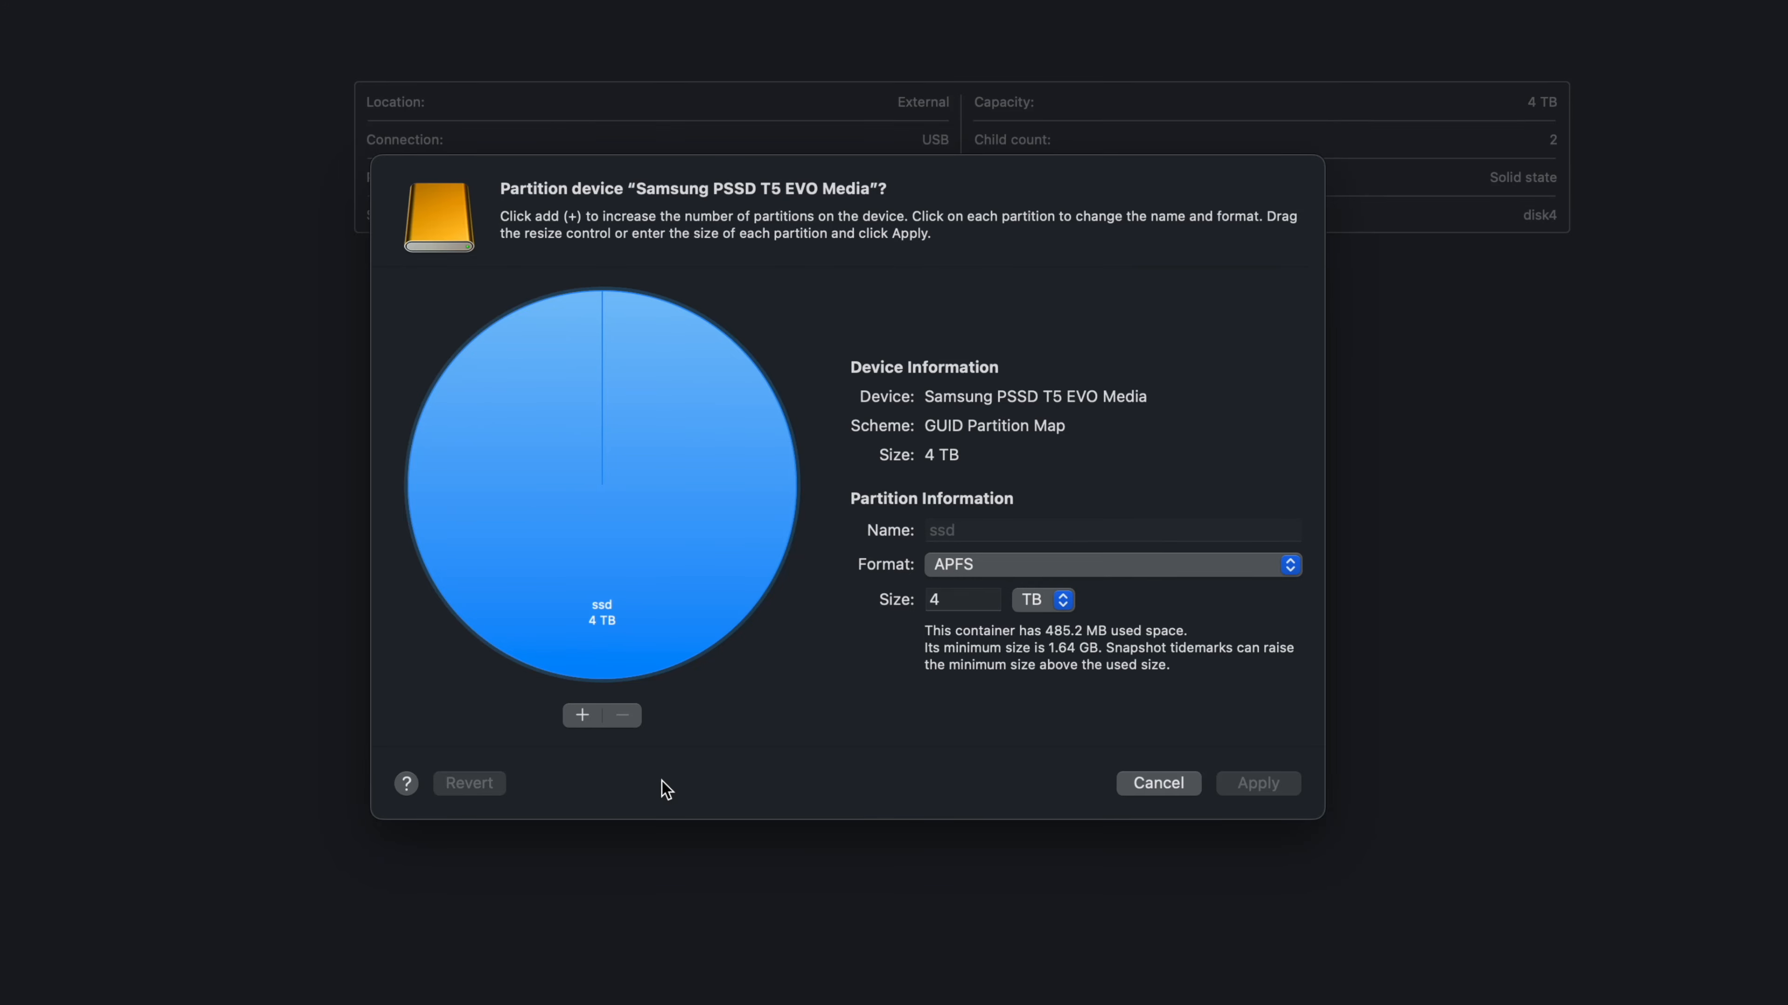
left_click(583, 716)
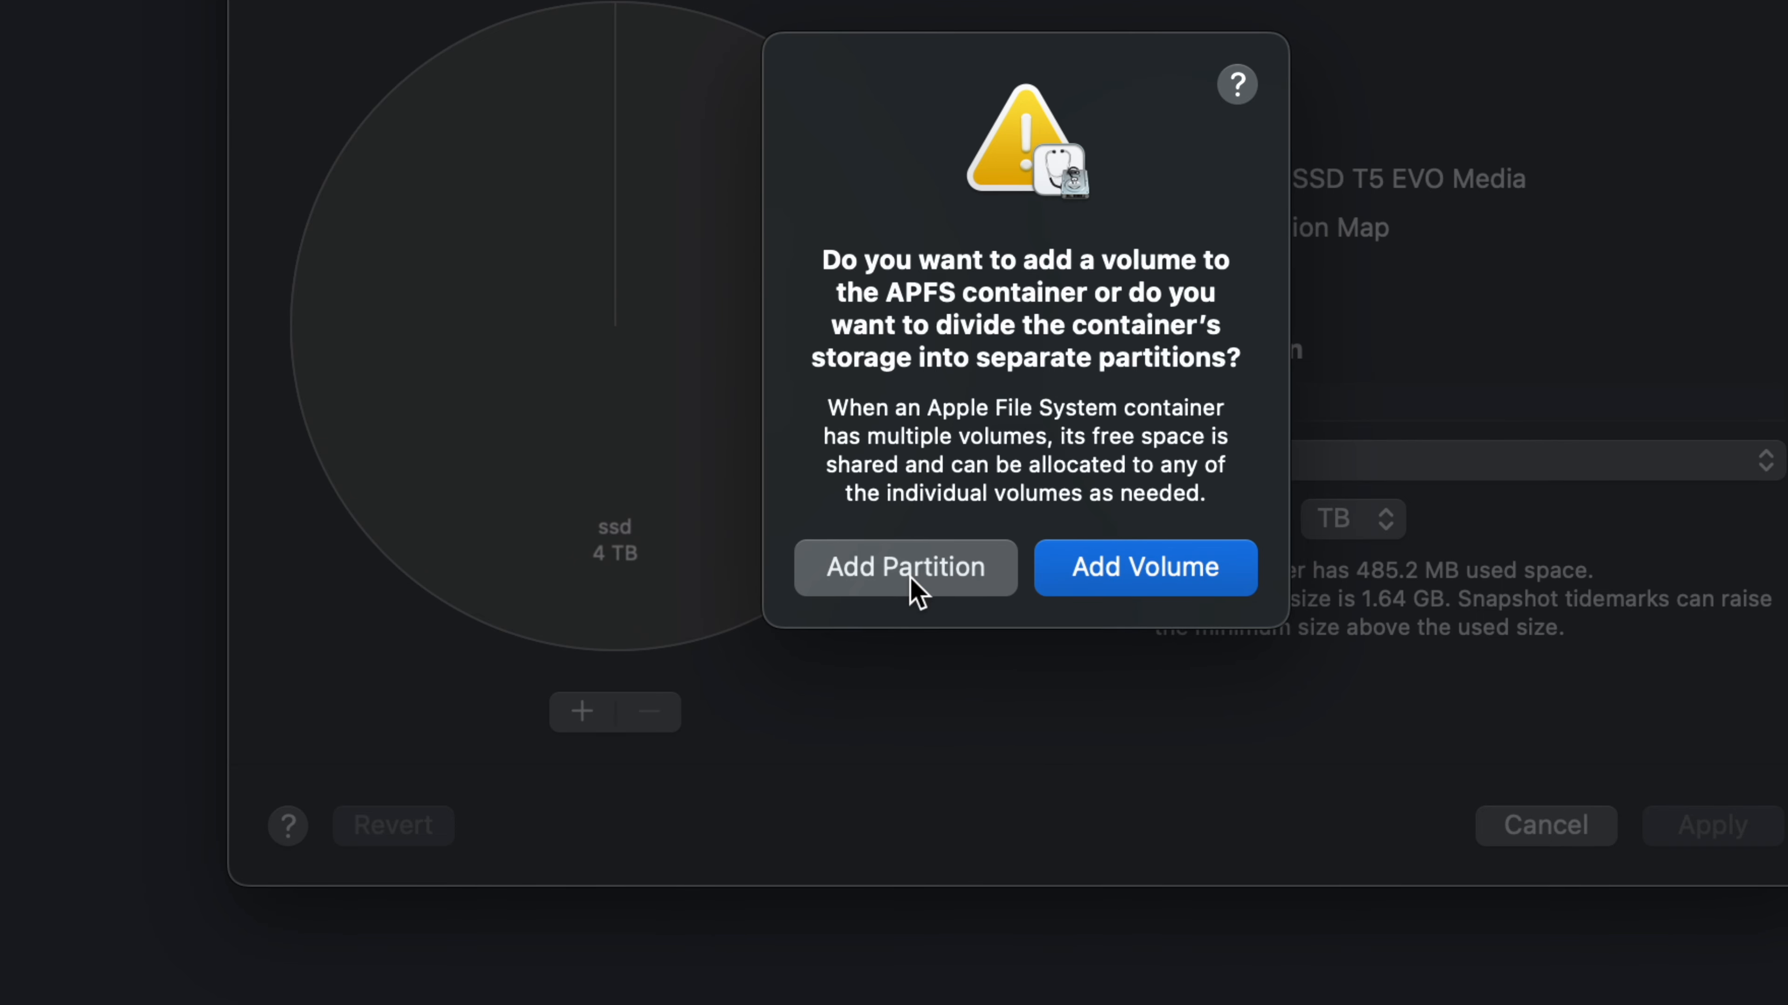
left_click(866, 567)
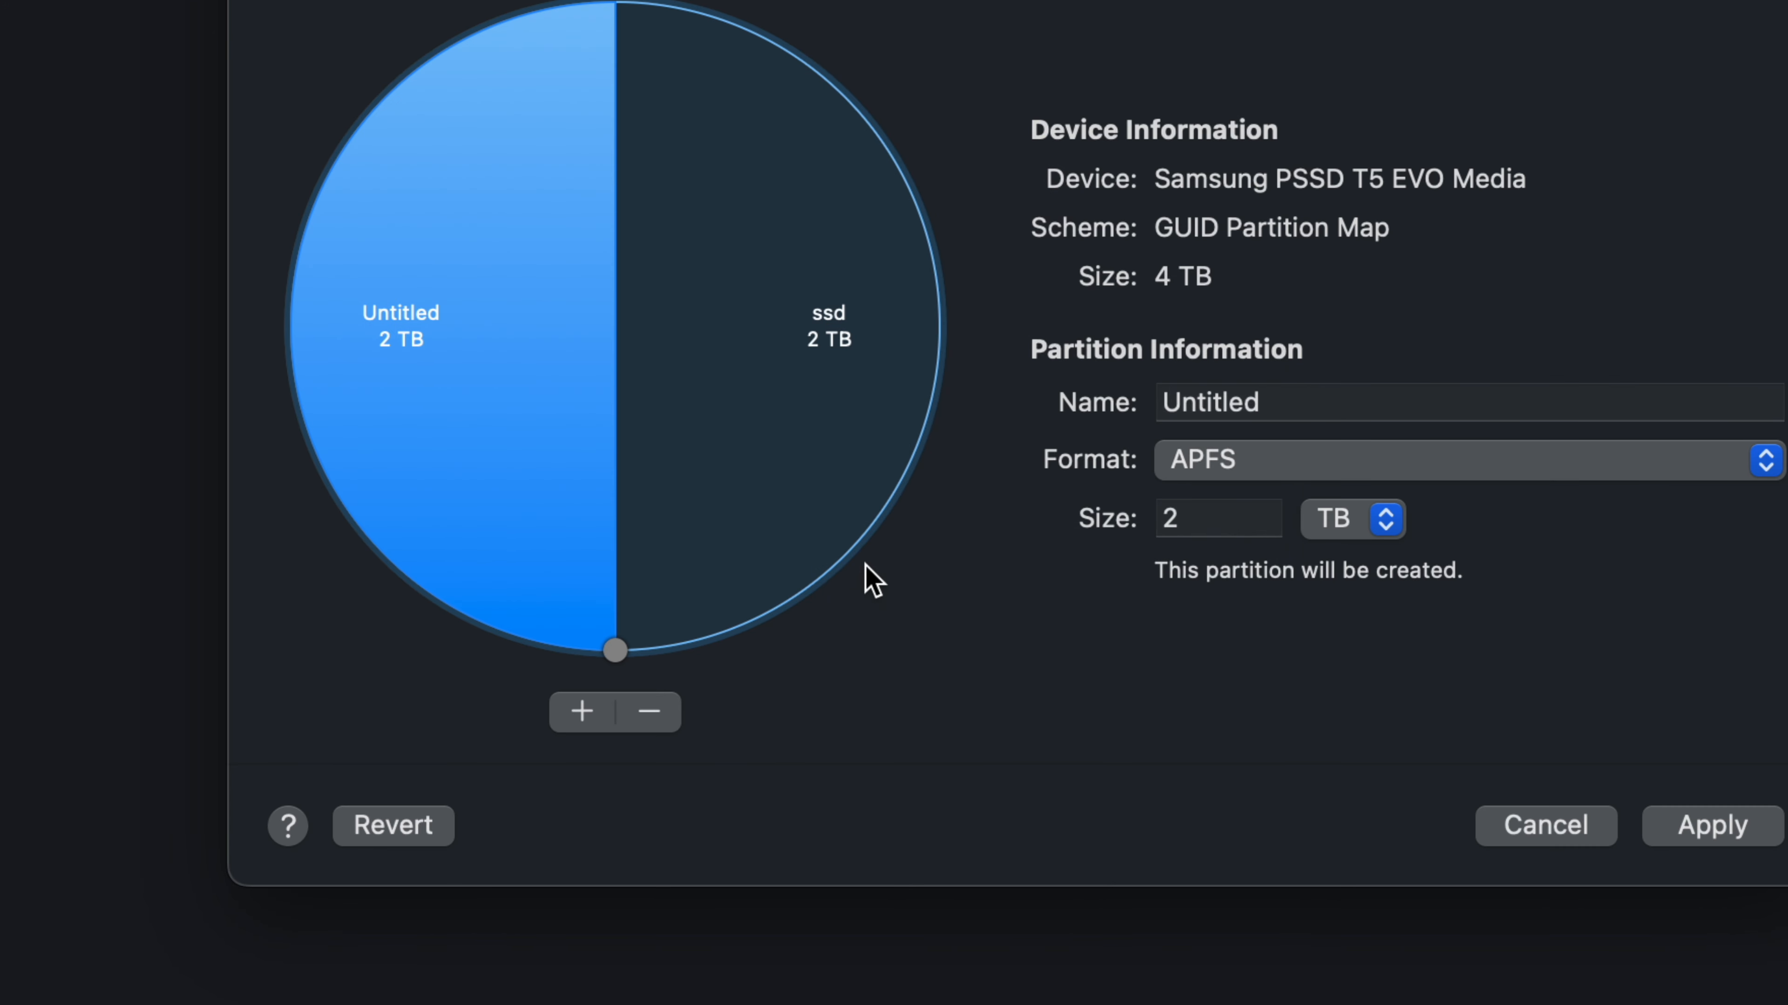
Shrink the ssd partition to about 998 GB, giving the untitled partition about 3 TB
left_click(682, 343)
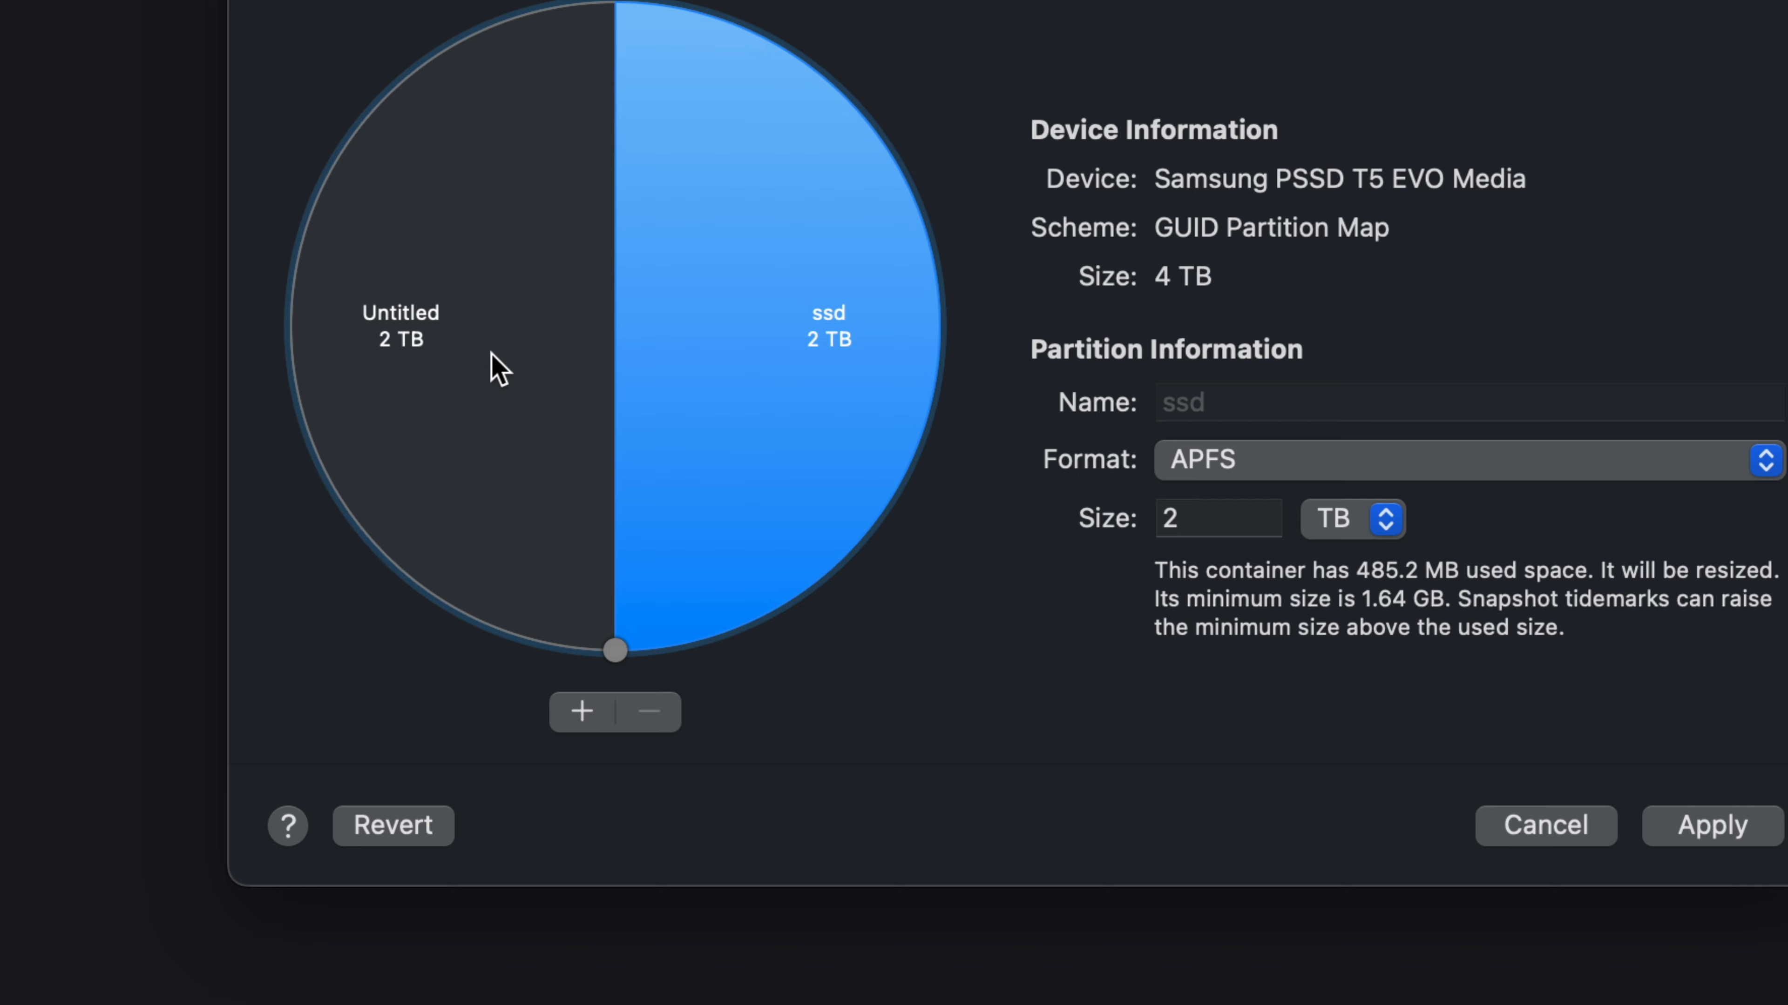
left_click(497, 368)
left_click(711, 390)
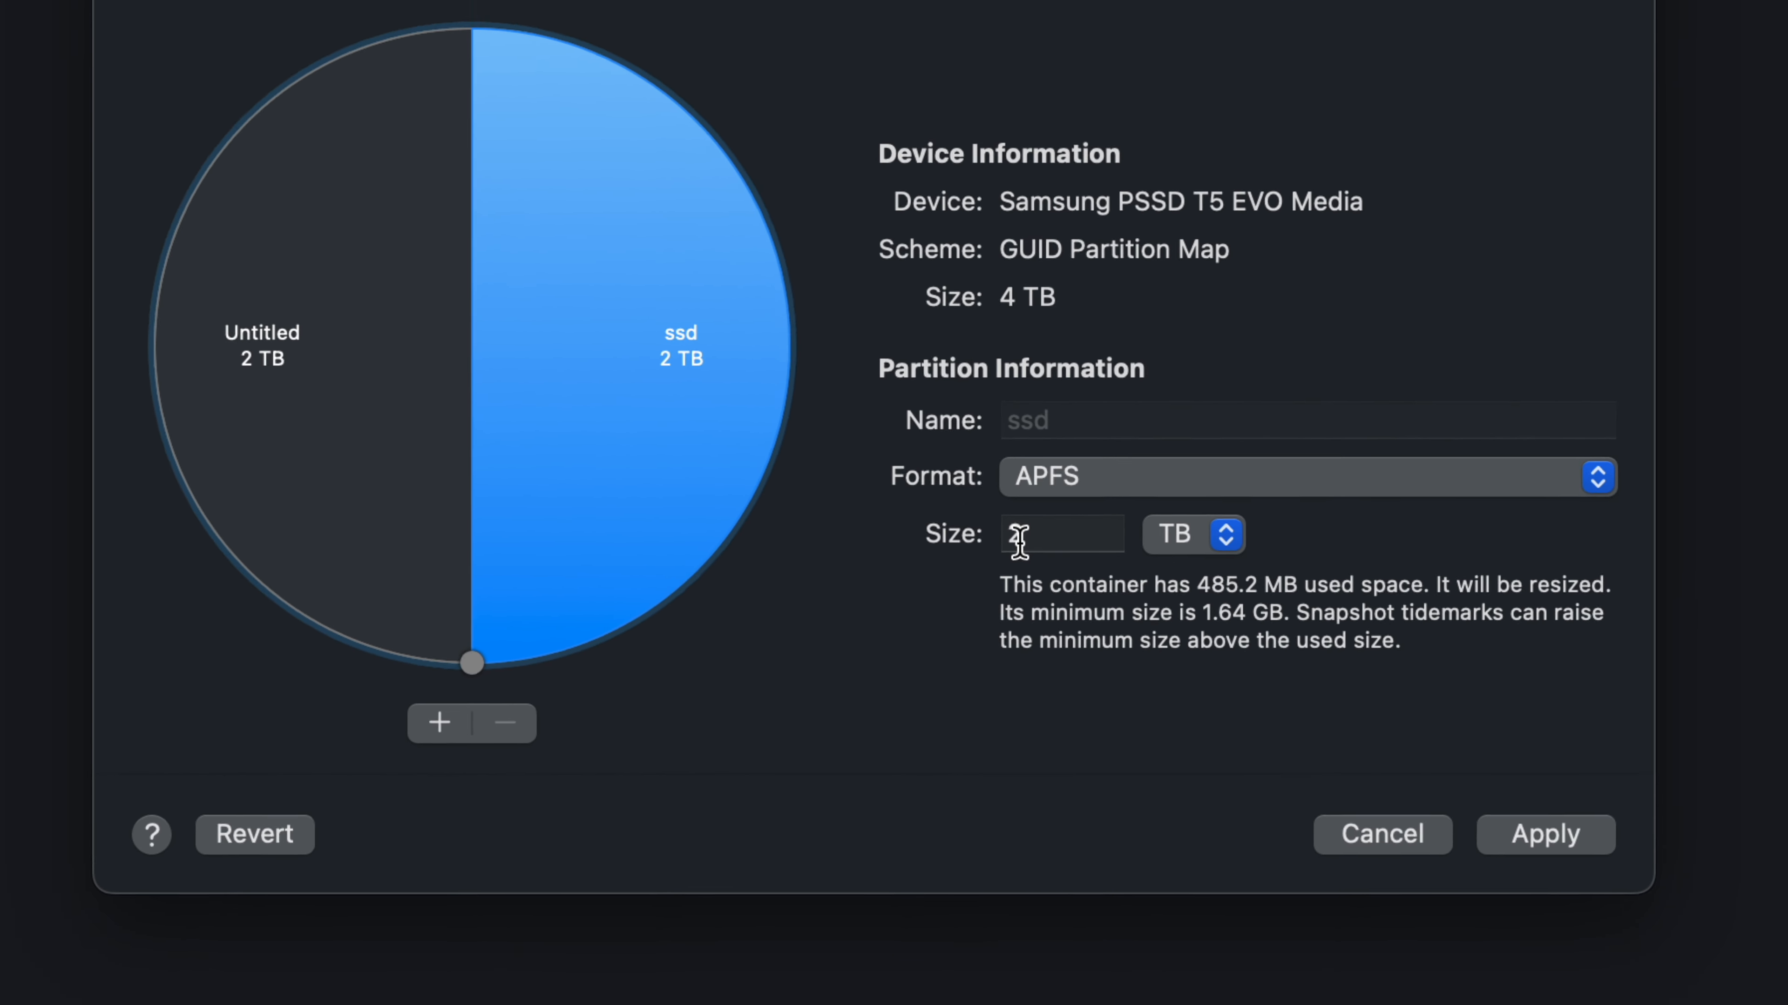
left_click_drag(472, 662, 810, 367)
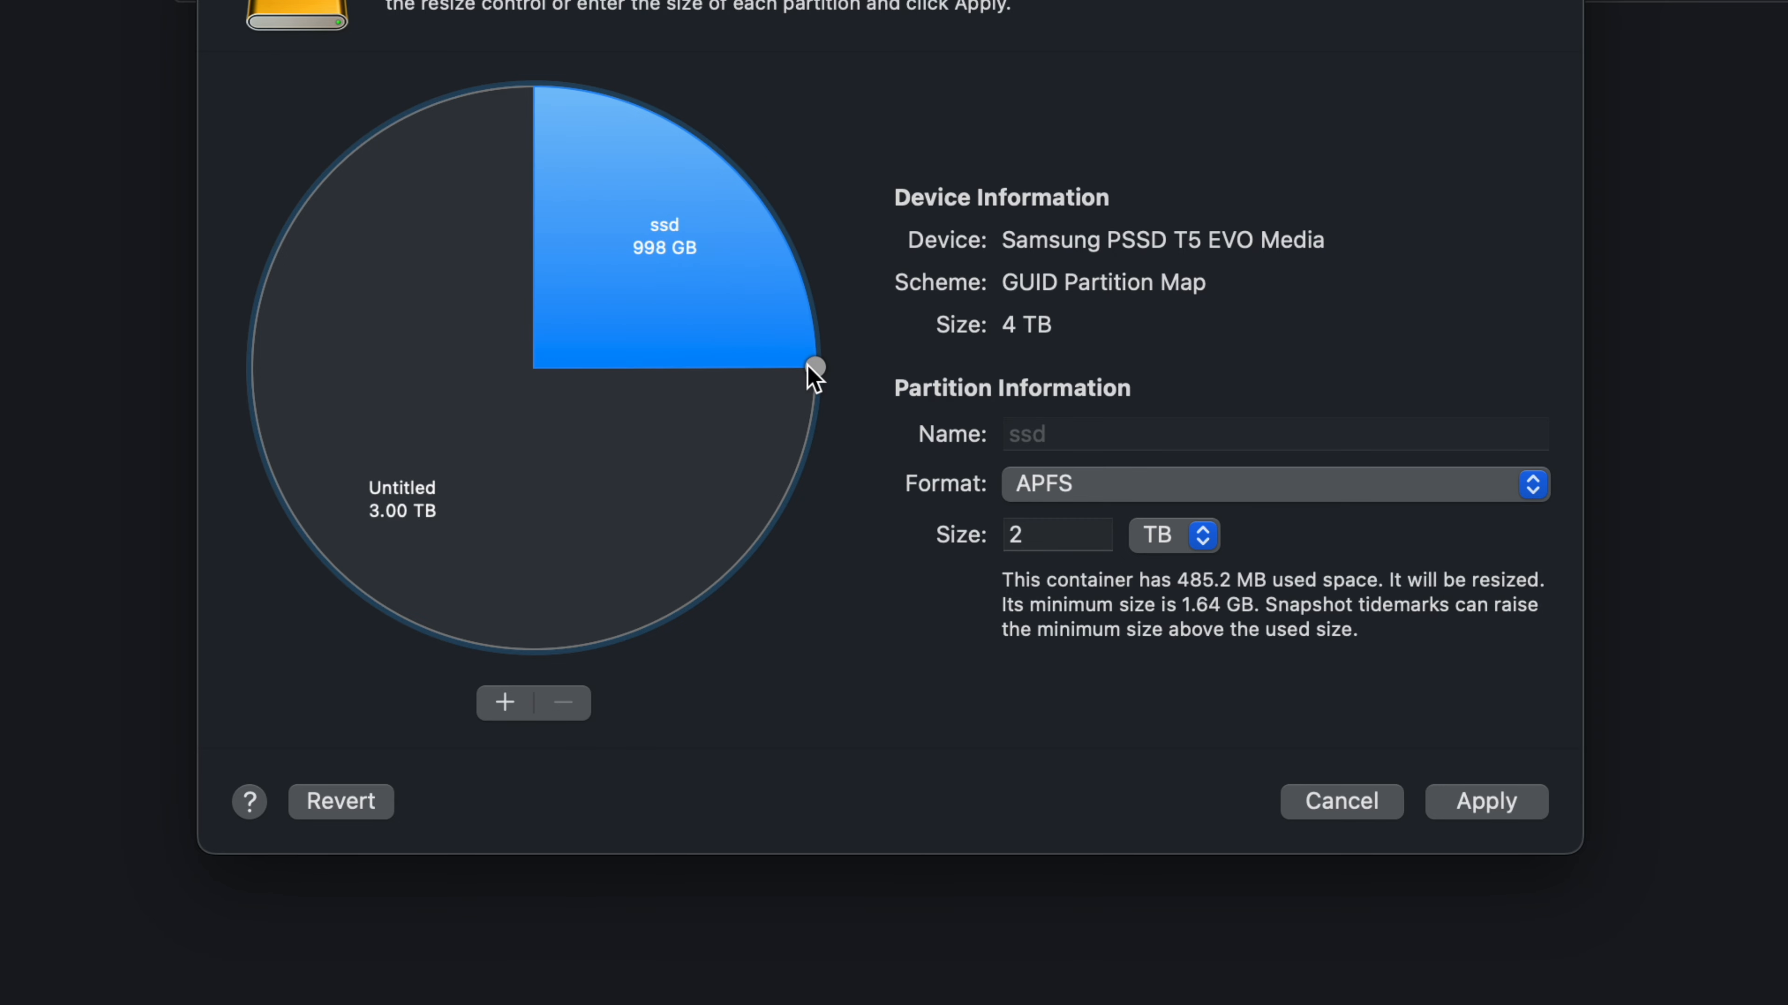
left_click_drag(814, 376, 815, 376)
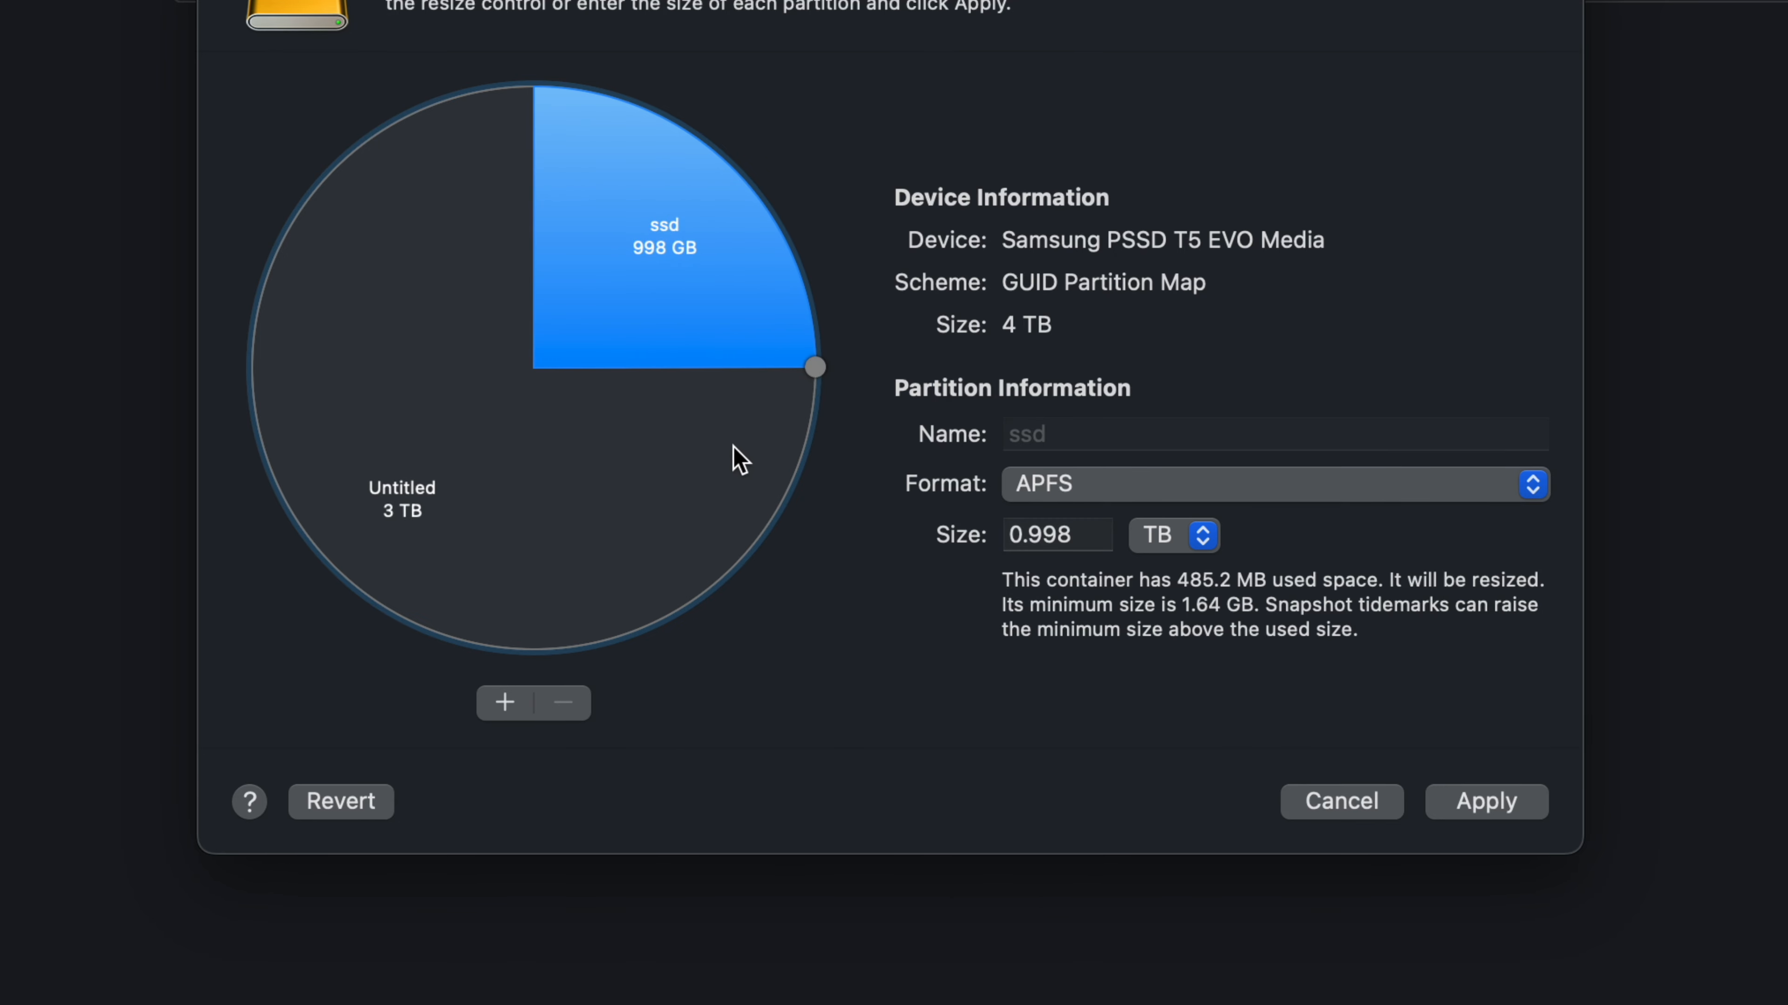
Split the ssd partition by adding a third partition and shrink the new one to about 199 GB
left_click(613, 514)
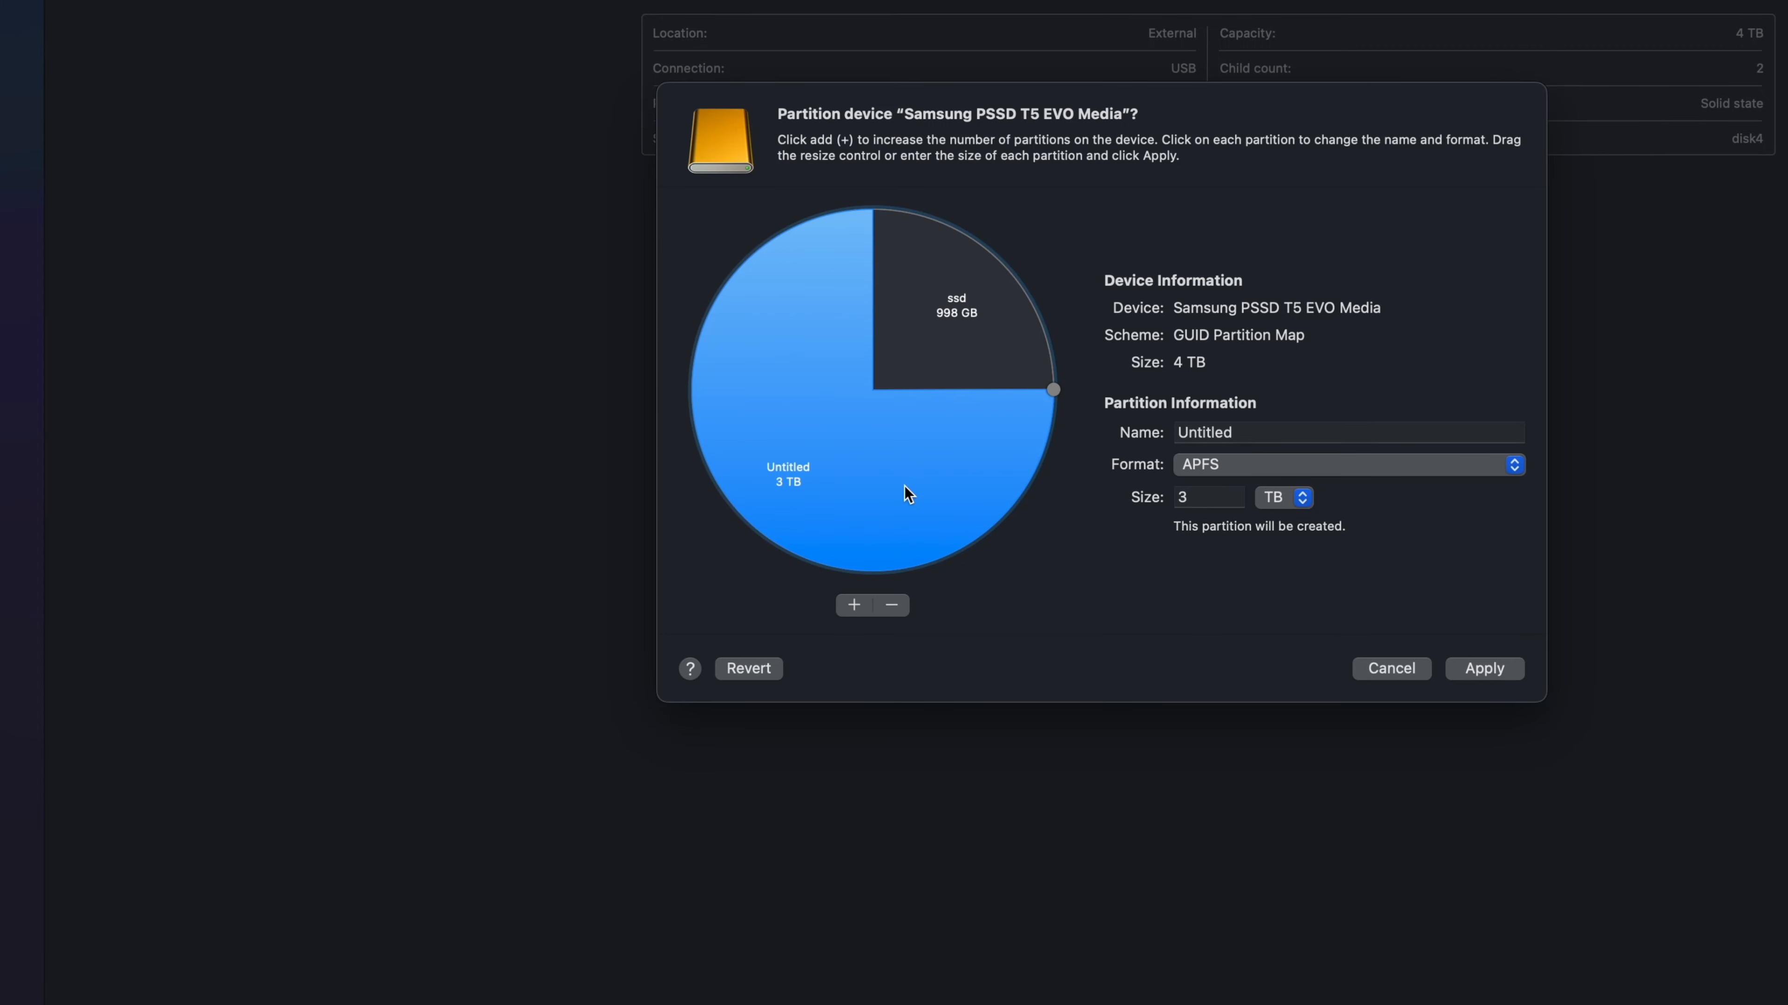
left_click(982, 365)
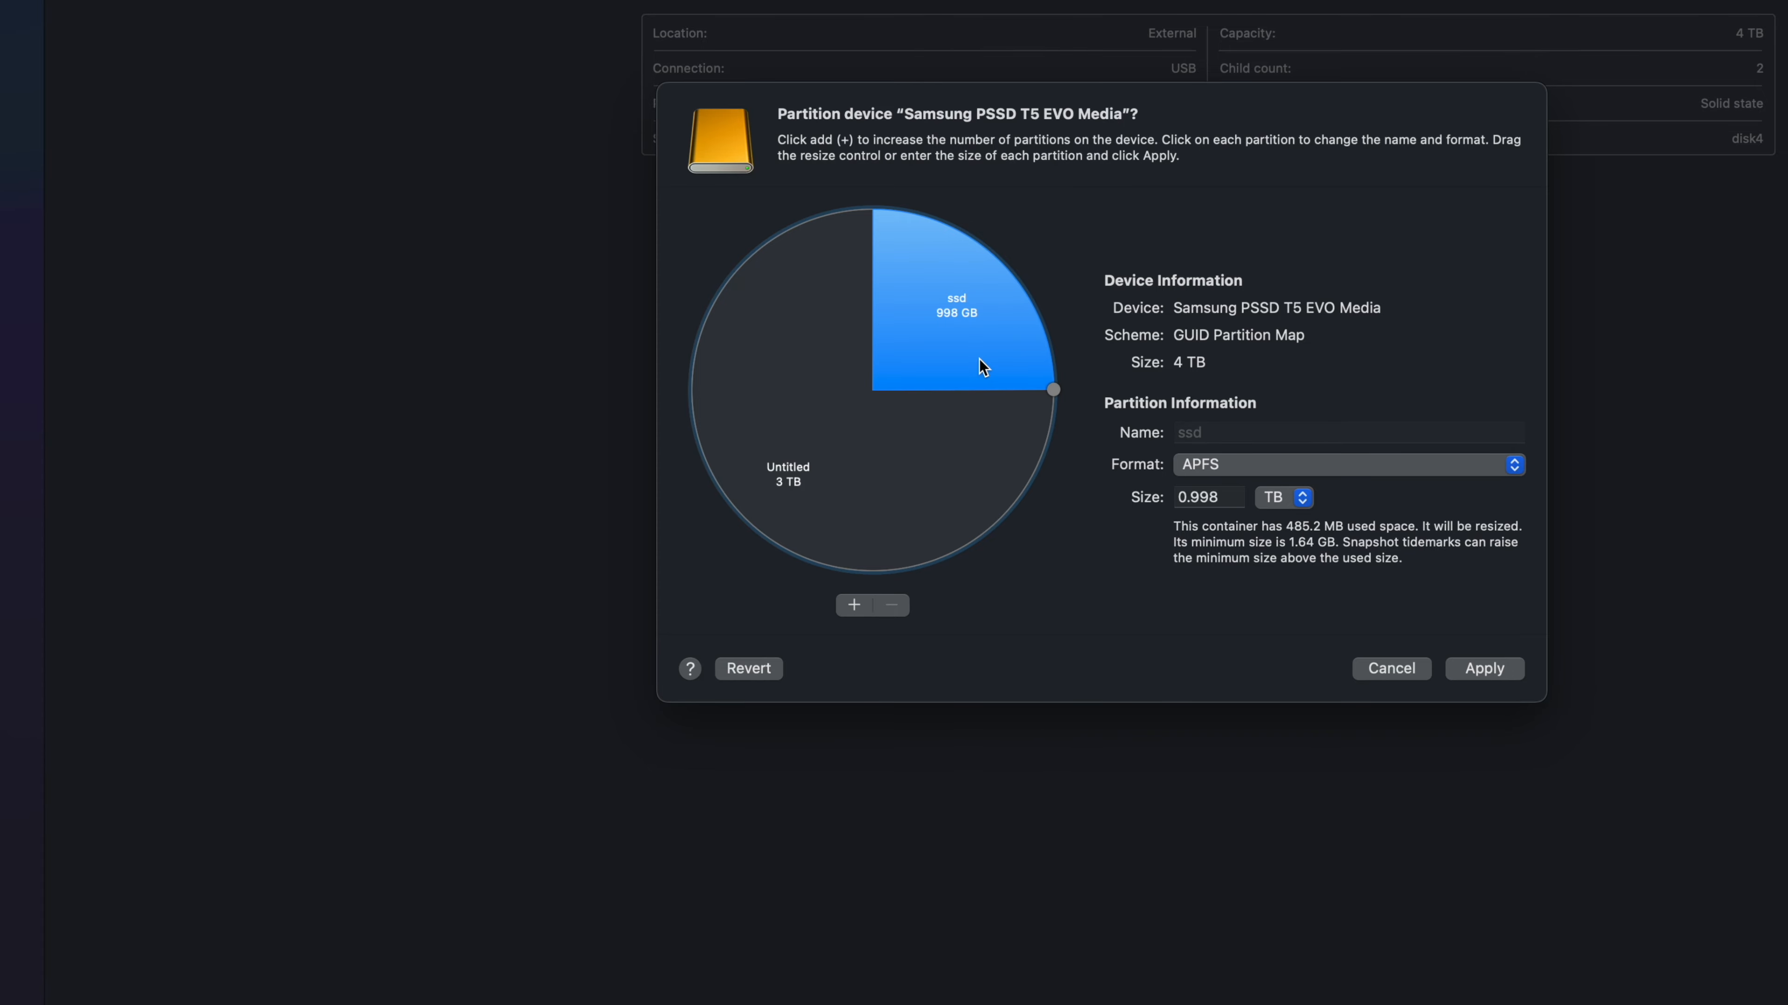
left_click(852, 607)
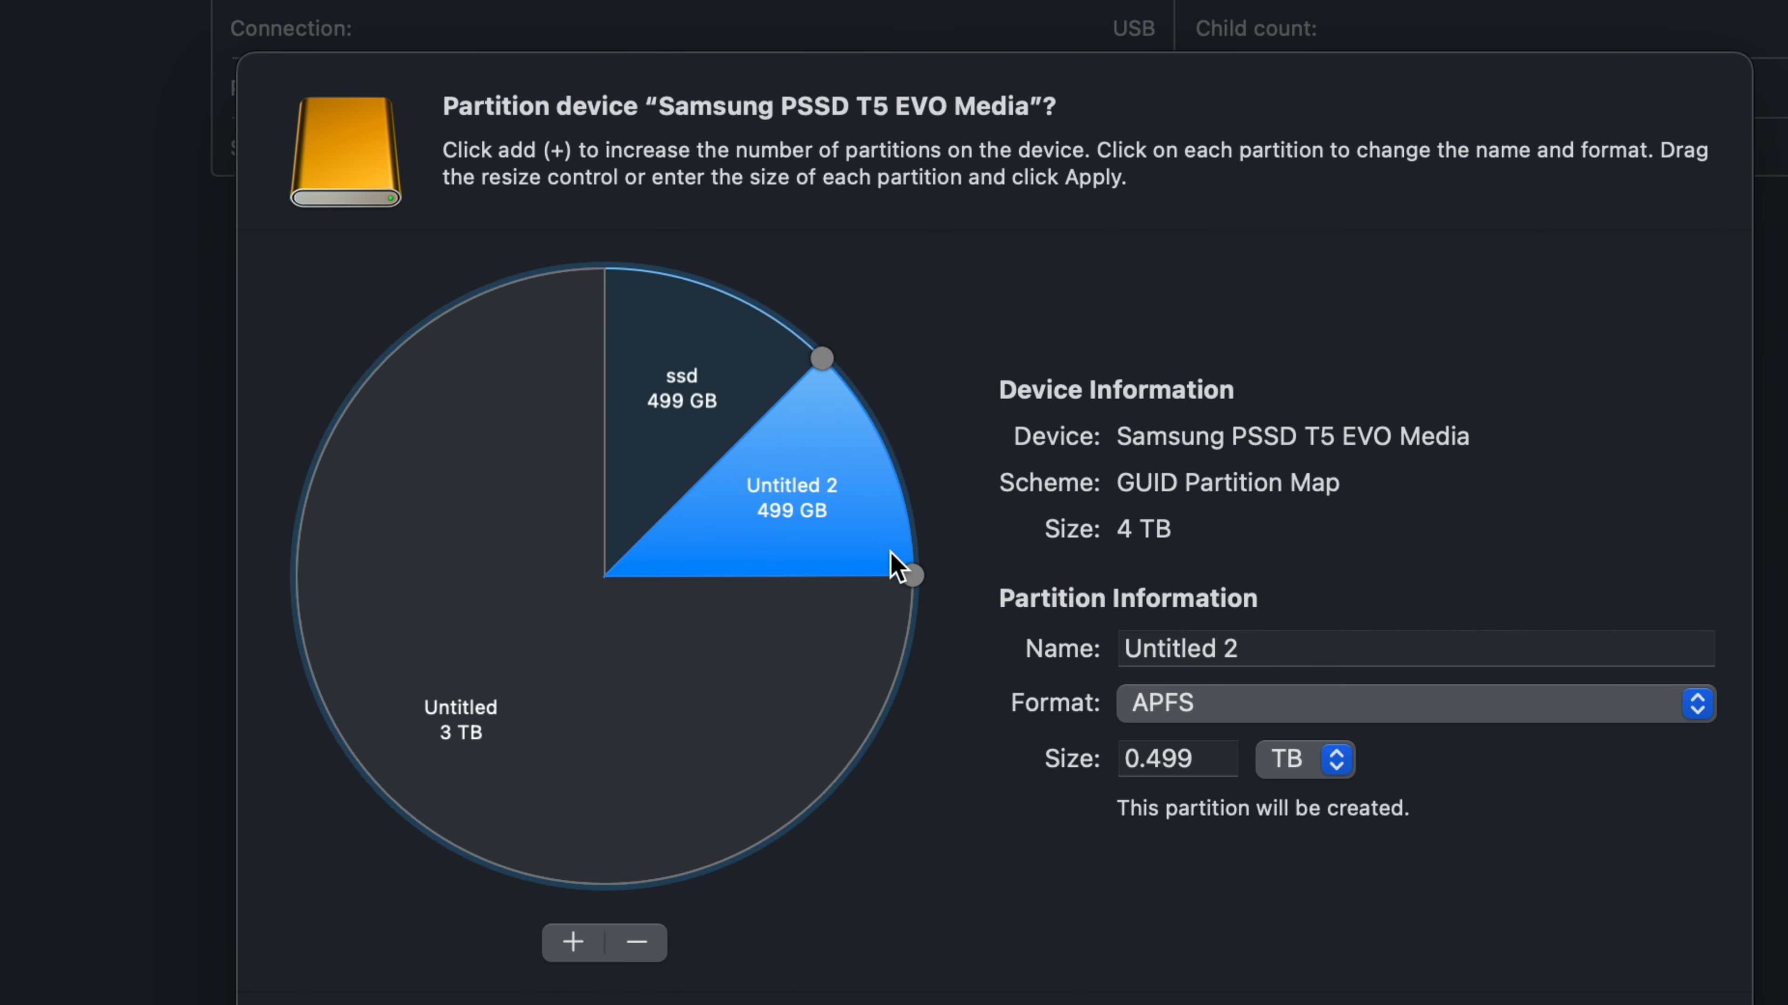
left_click_drag(912, 576, 879, 436)
Name the new 199 GB partition pc and set its format to ExFAT
left_click(1281, 642)
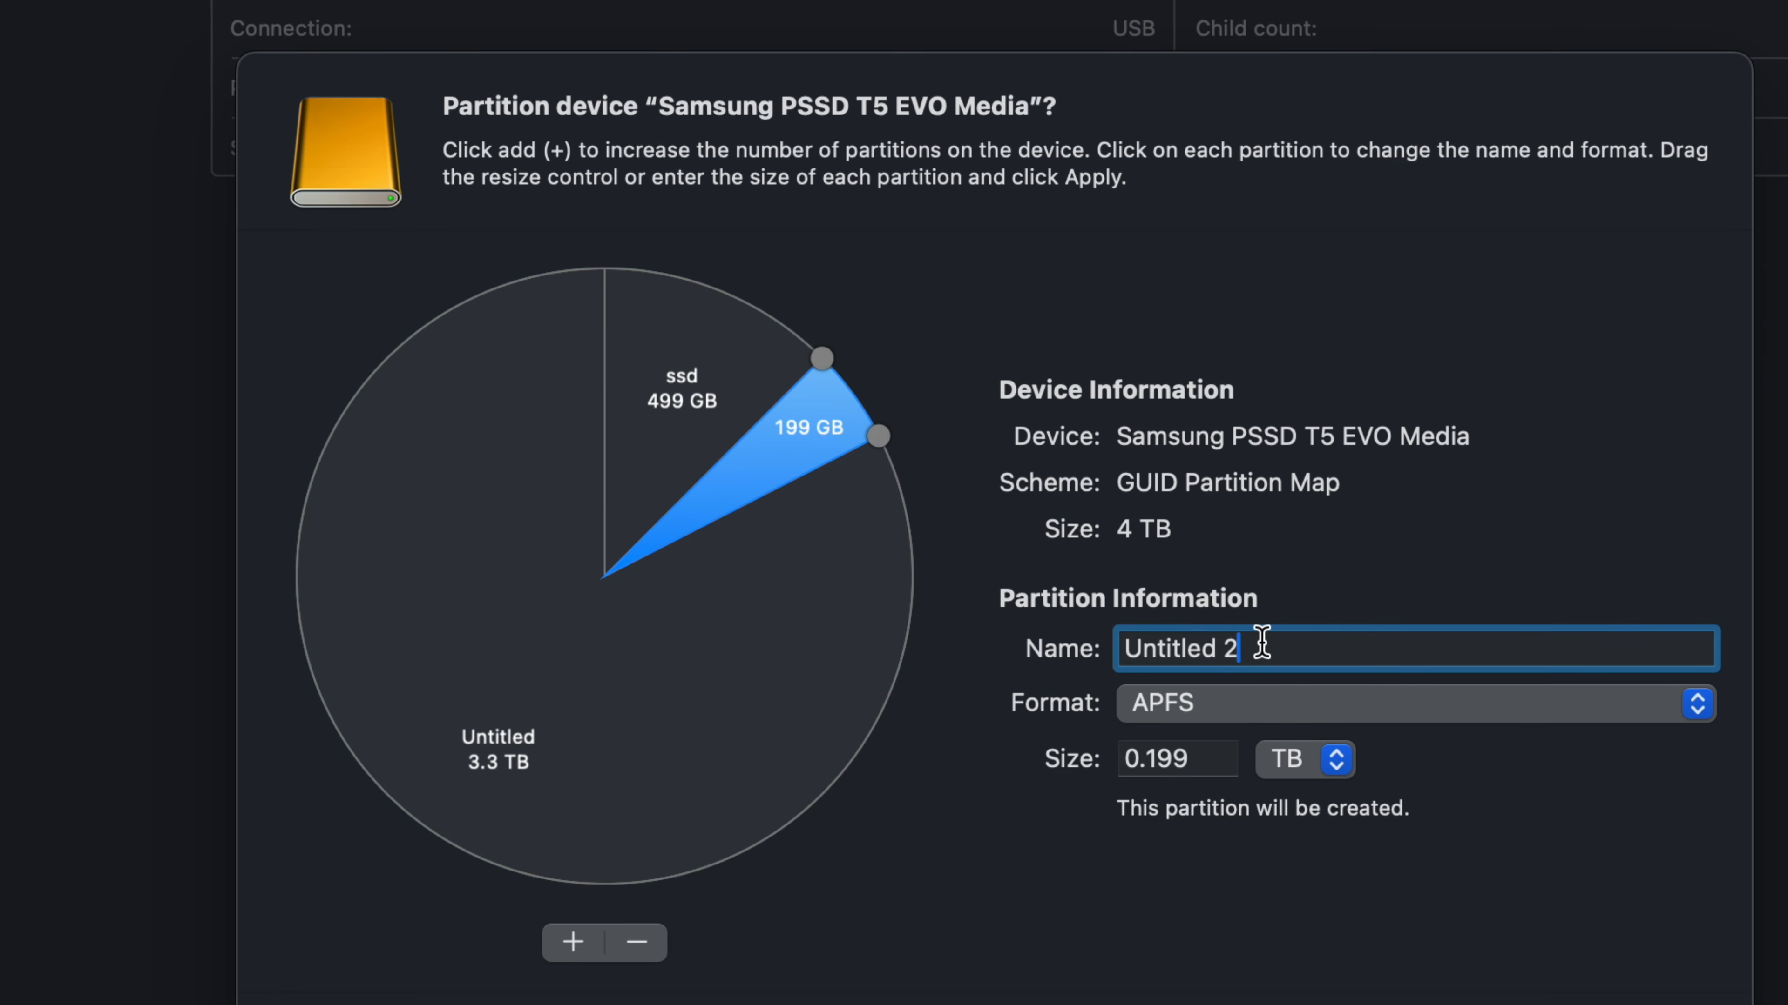
left_click_drag(1261, 642, 1099, 641)
type("pc")
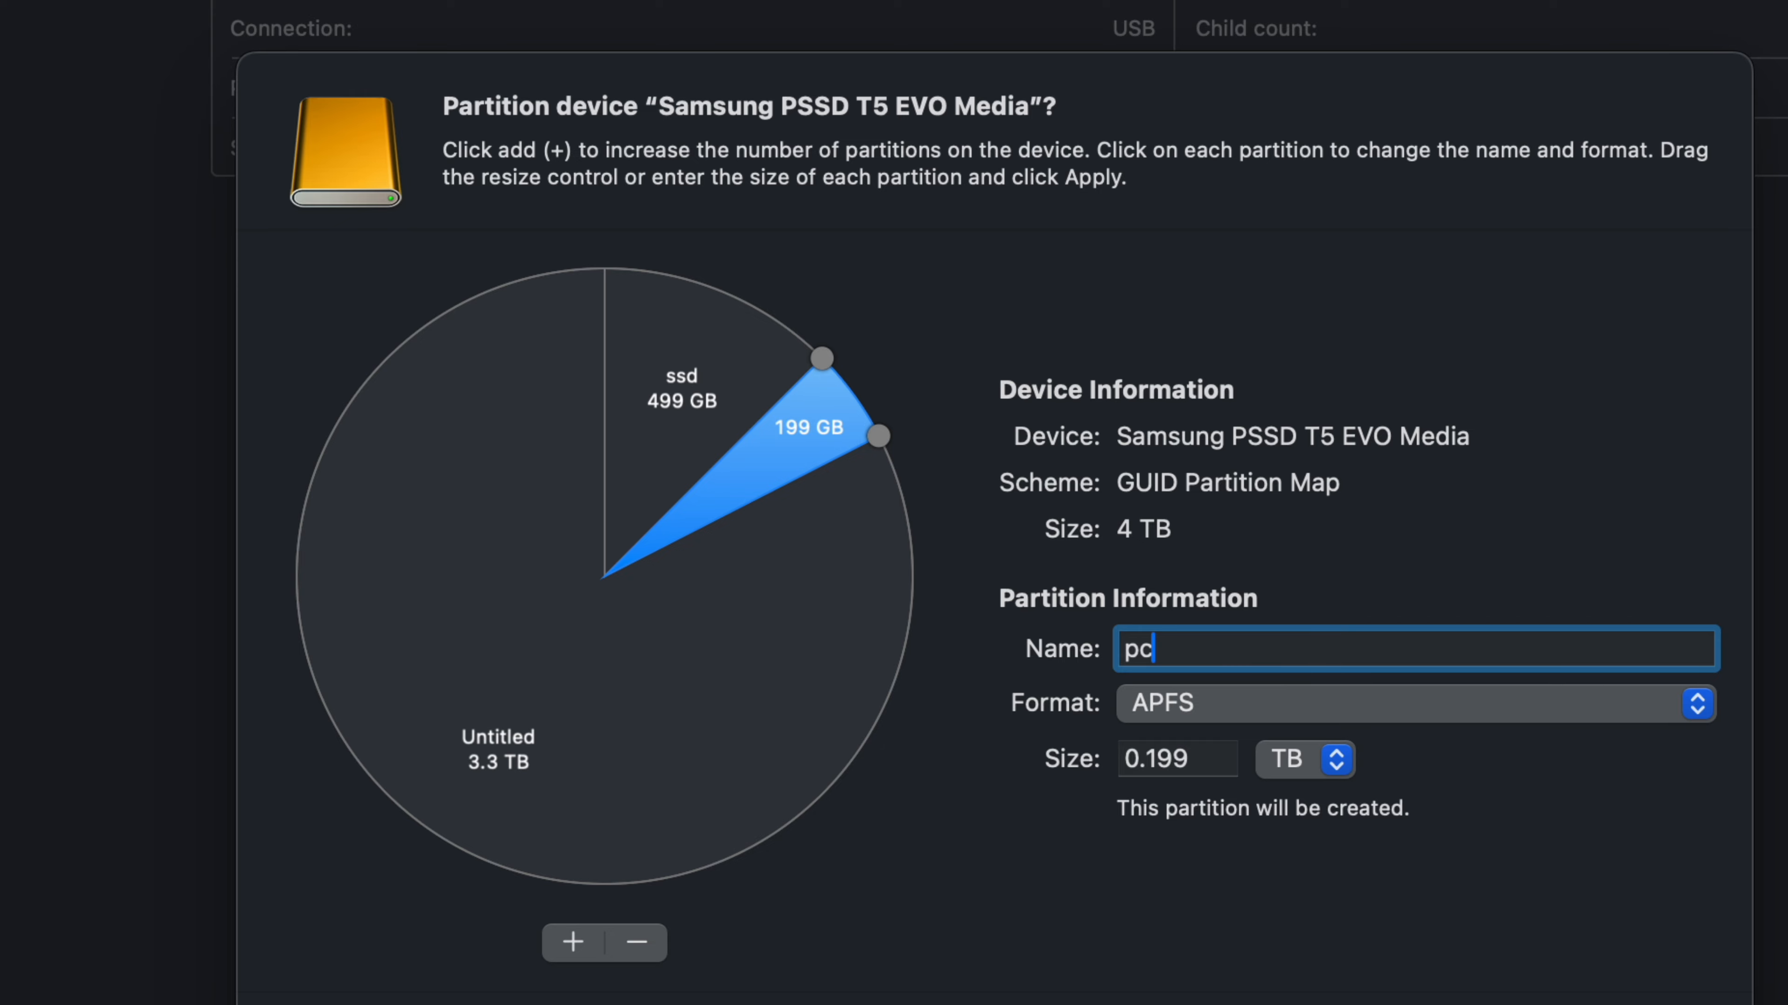
left_click(1229, 701)
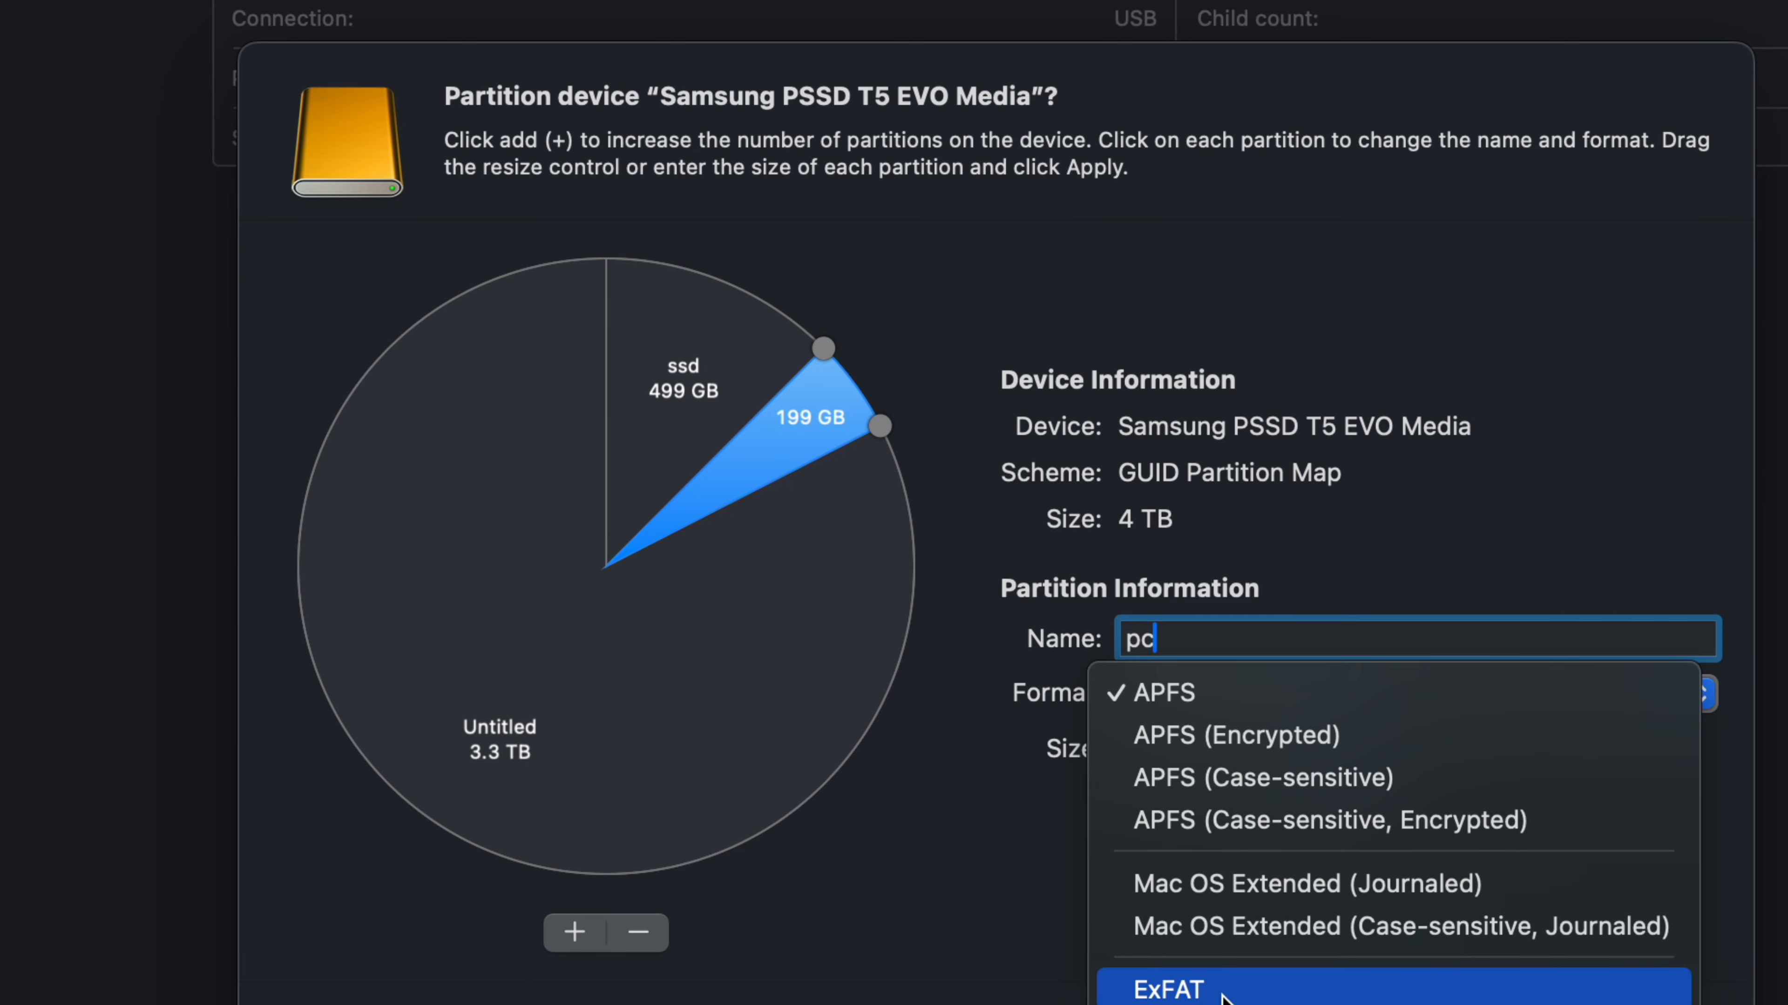
left_click(1200, 992)
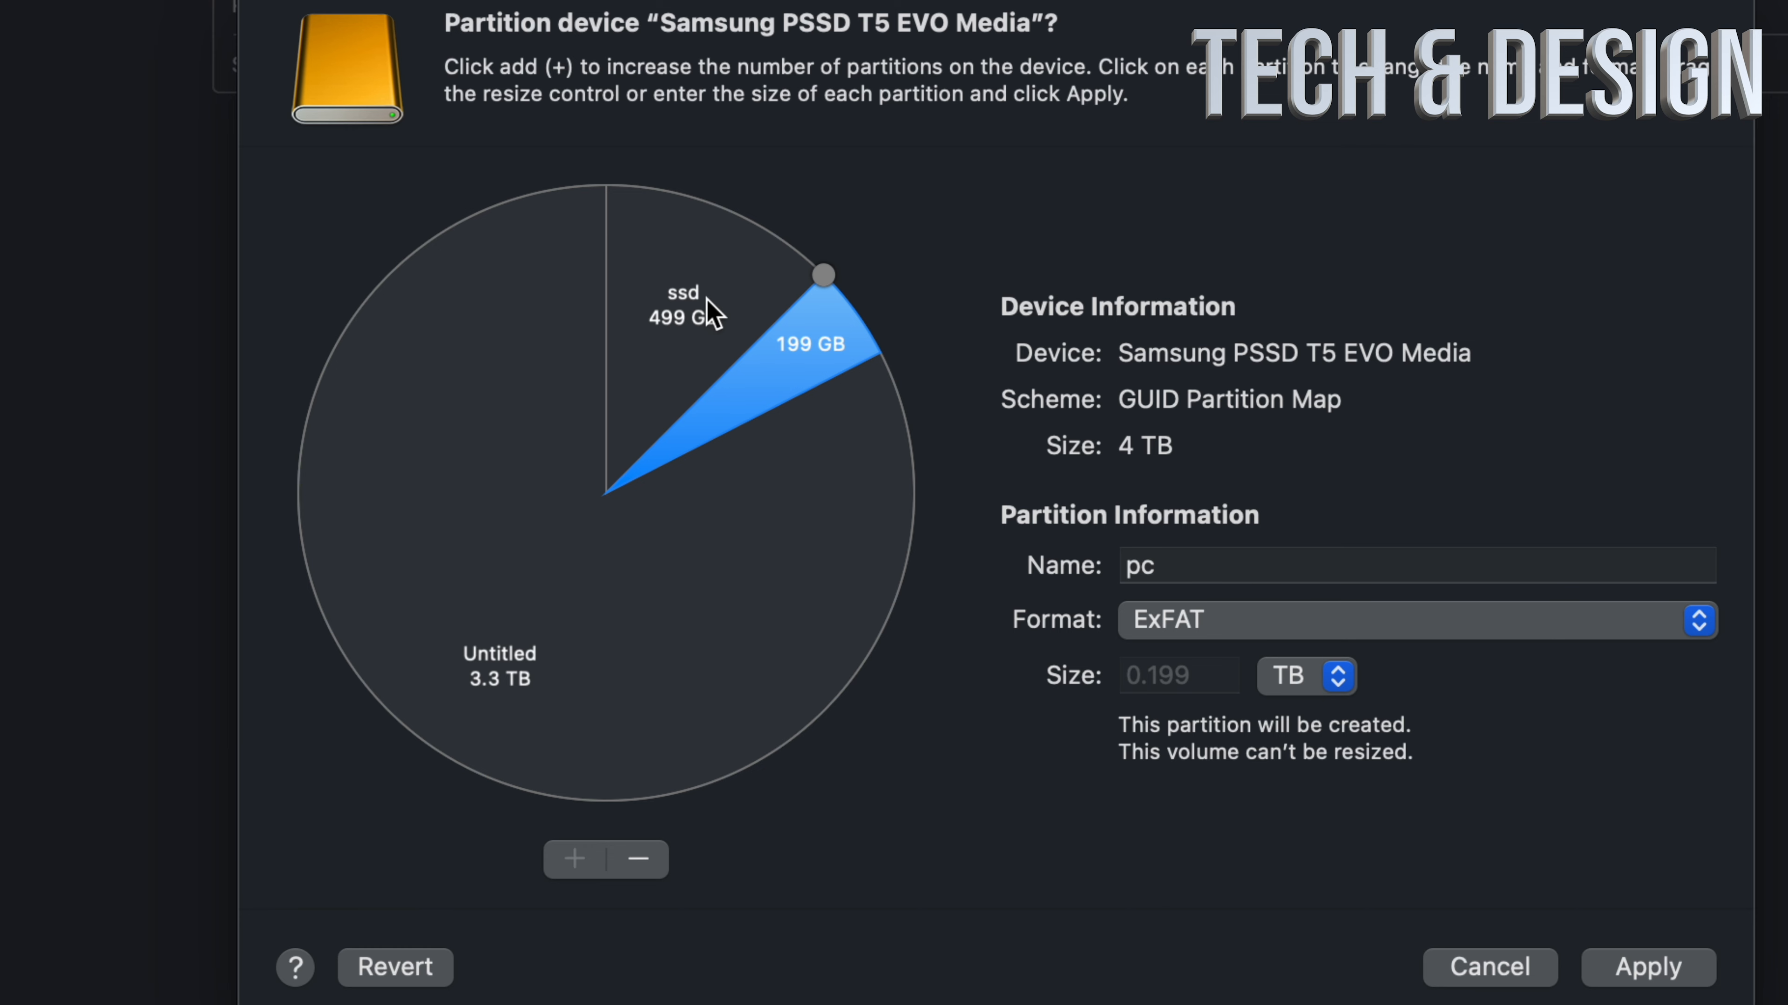
Change the ssd partition's format to Mac OS Extended (Journaled)
left_click(690, 307)
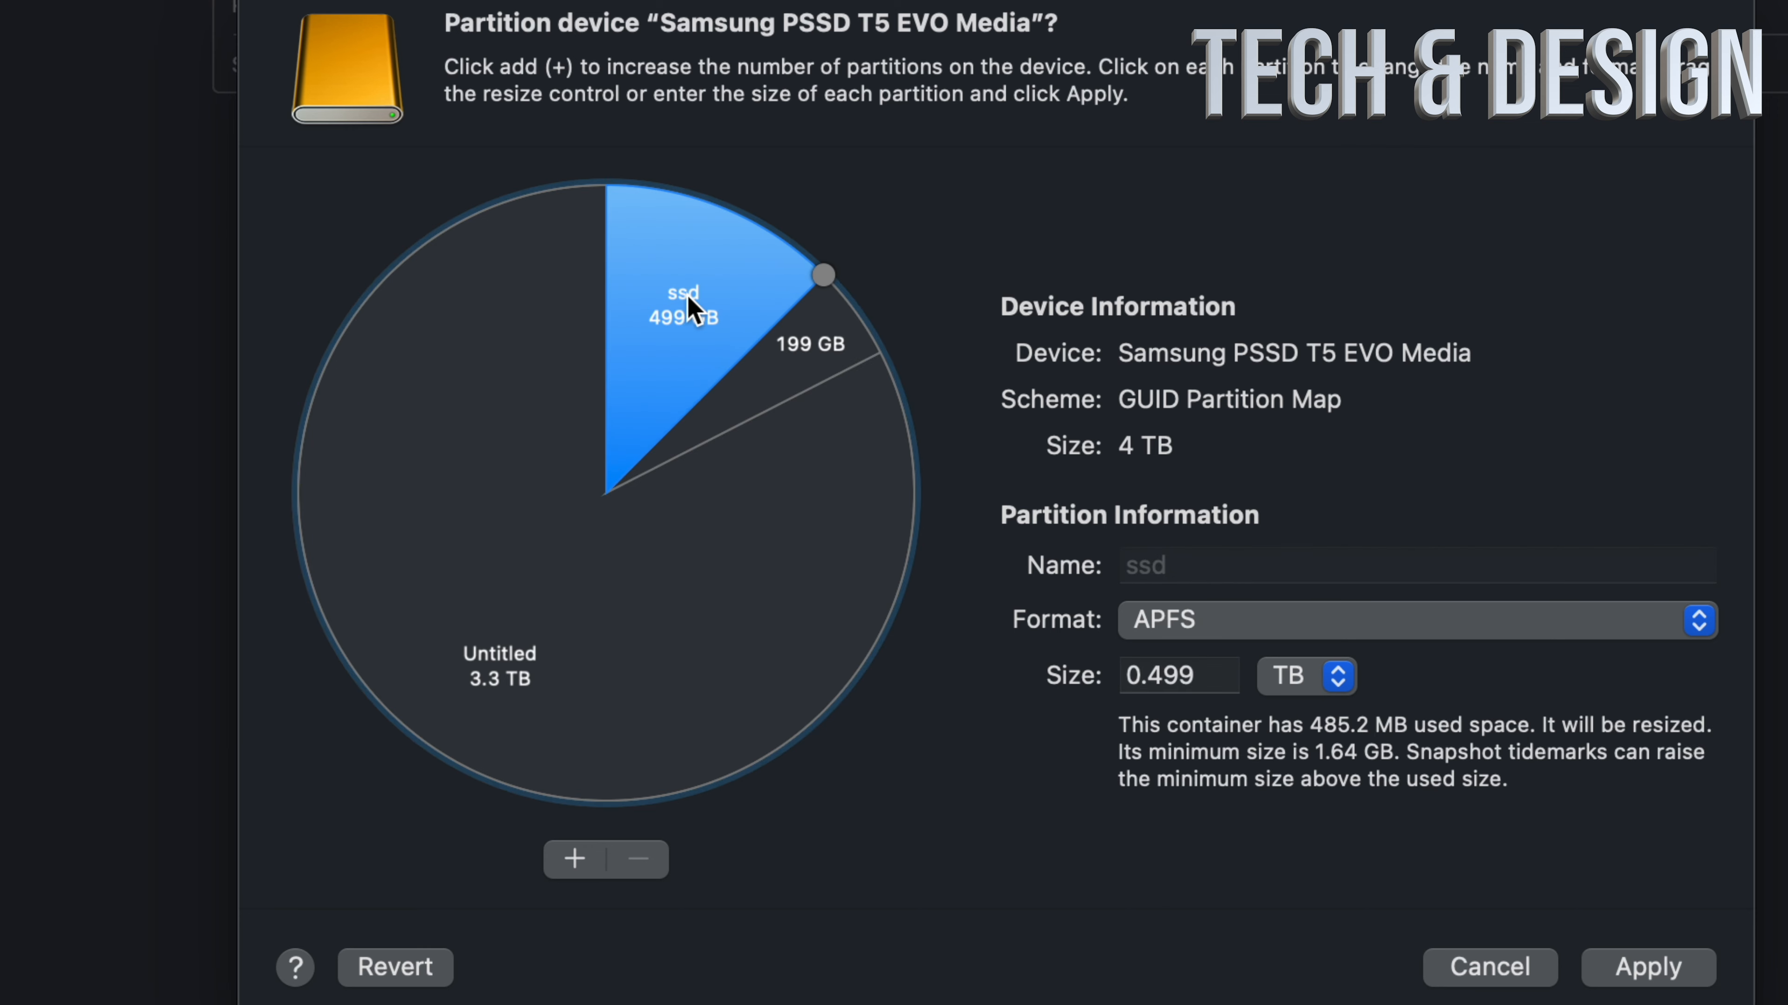
left_click(788, 349)
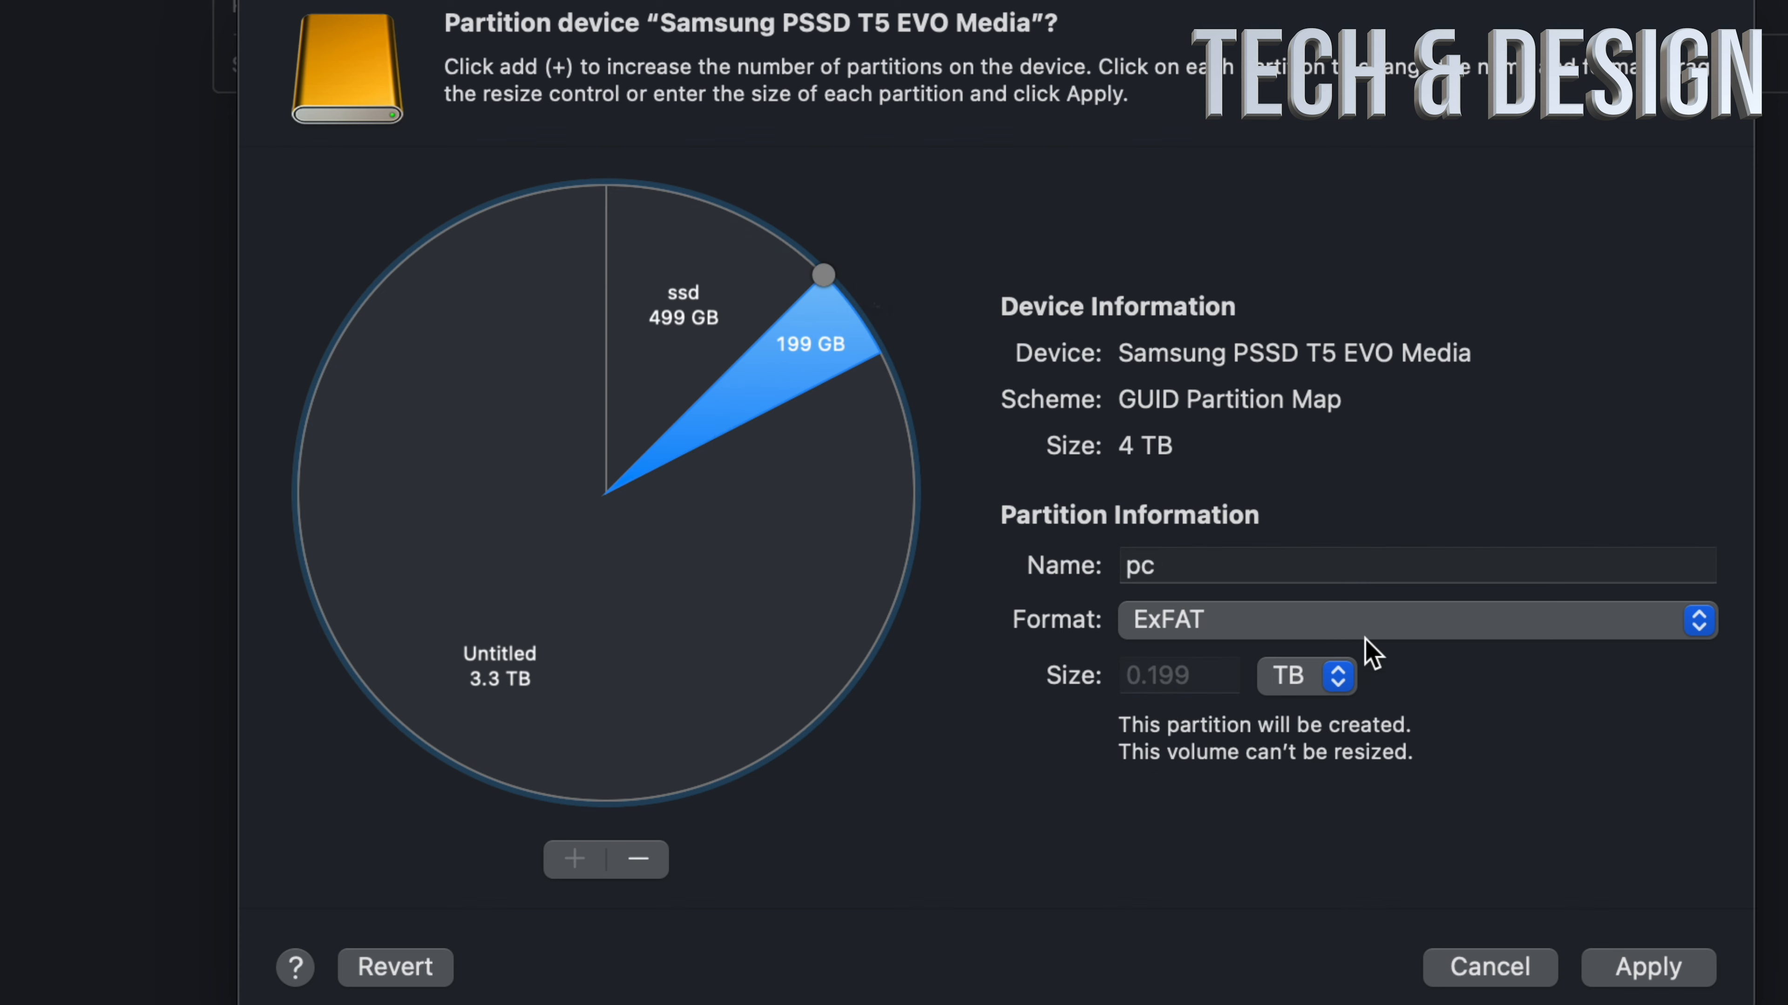
left_click(696, 314)
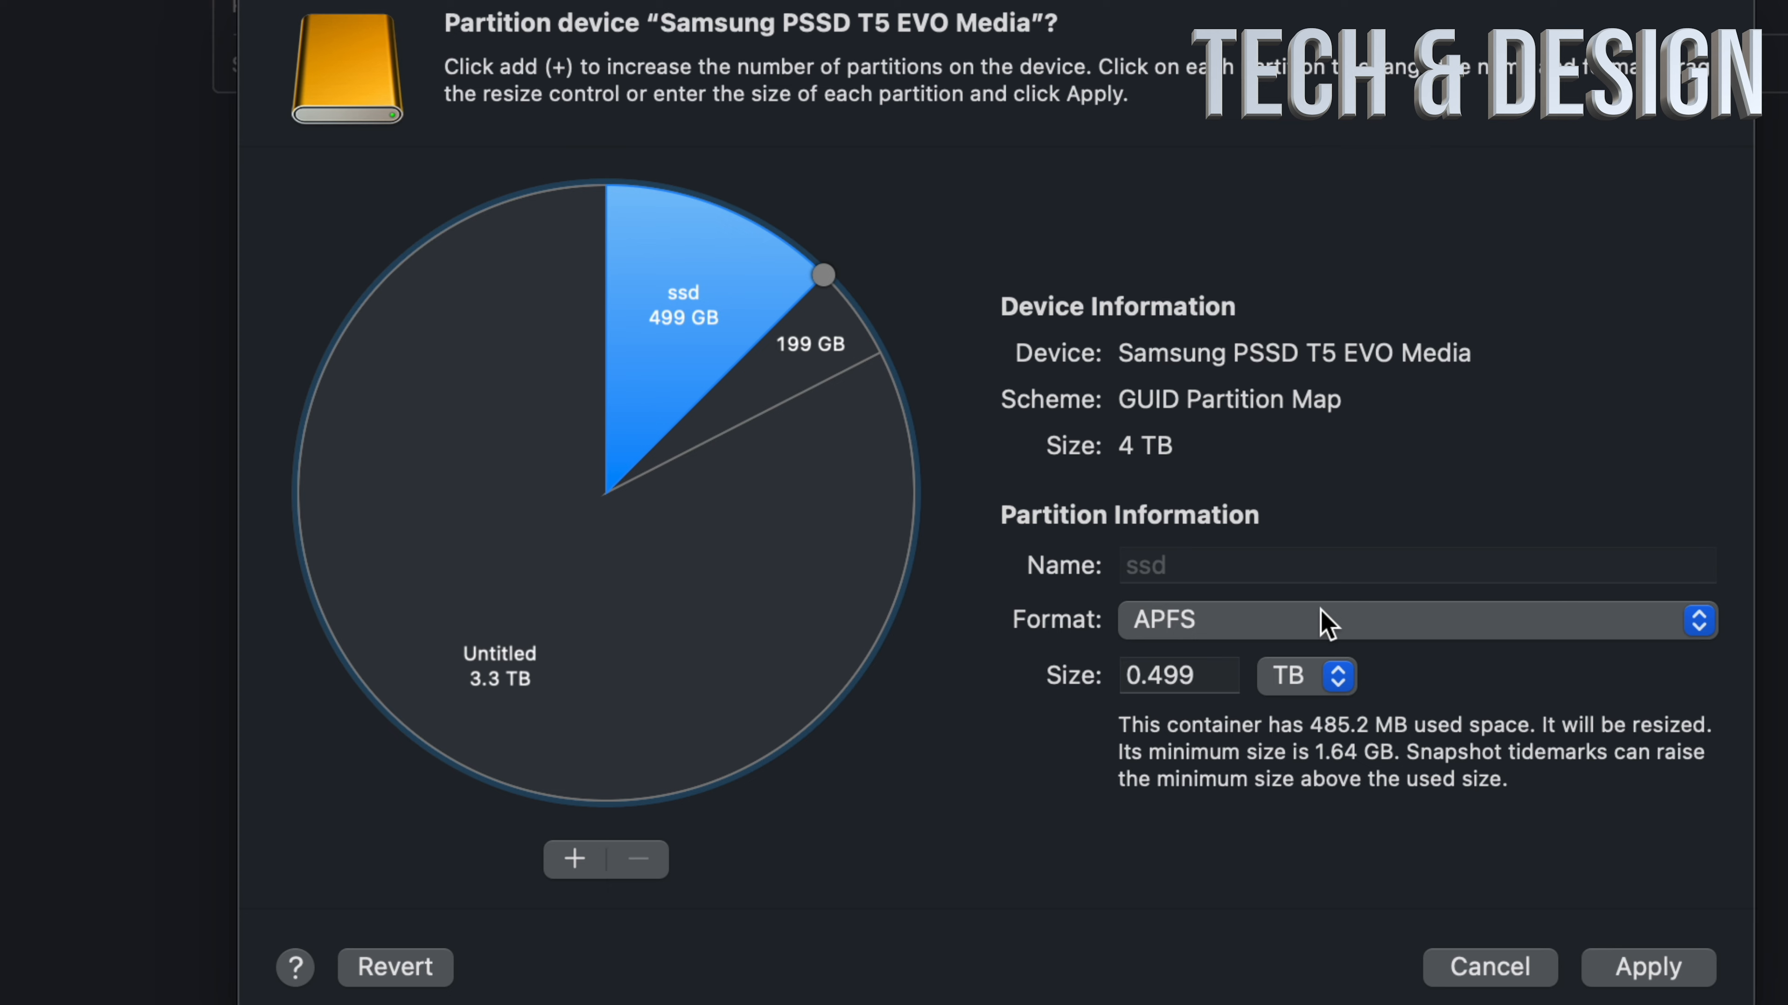
left_click(1326, 623)
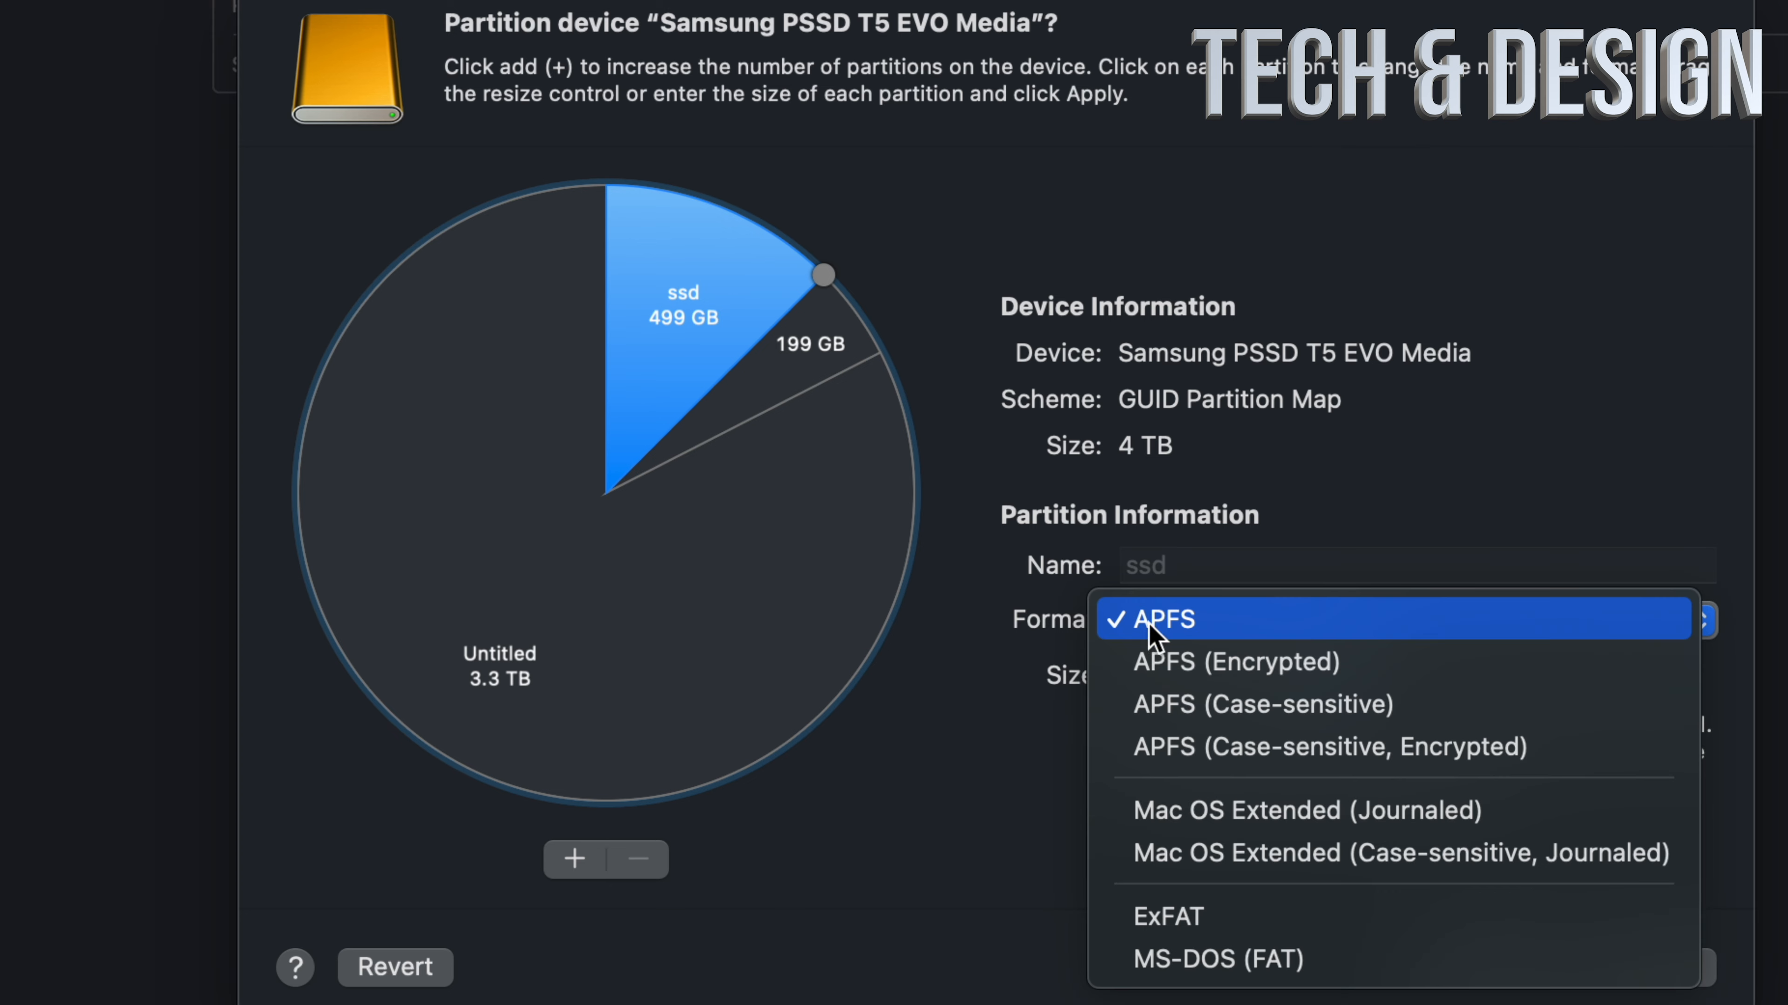
left_click(1327, 813)
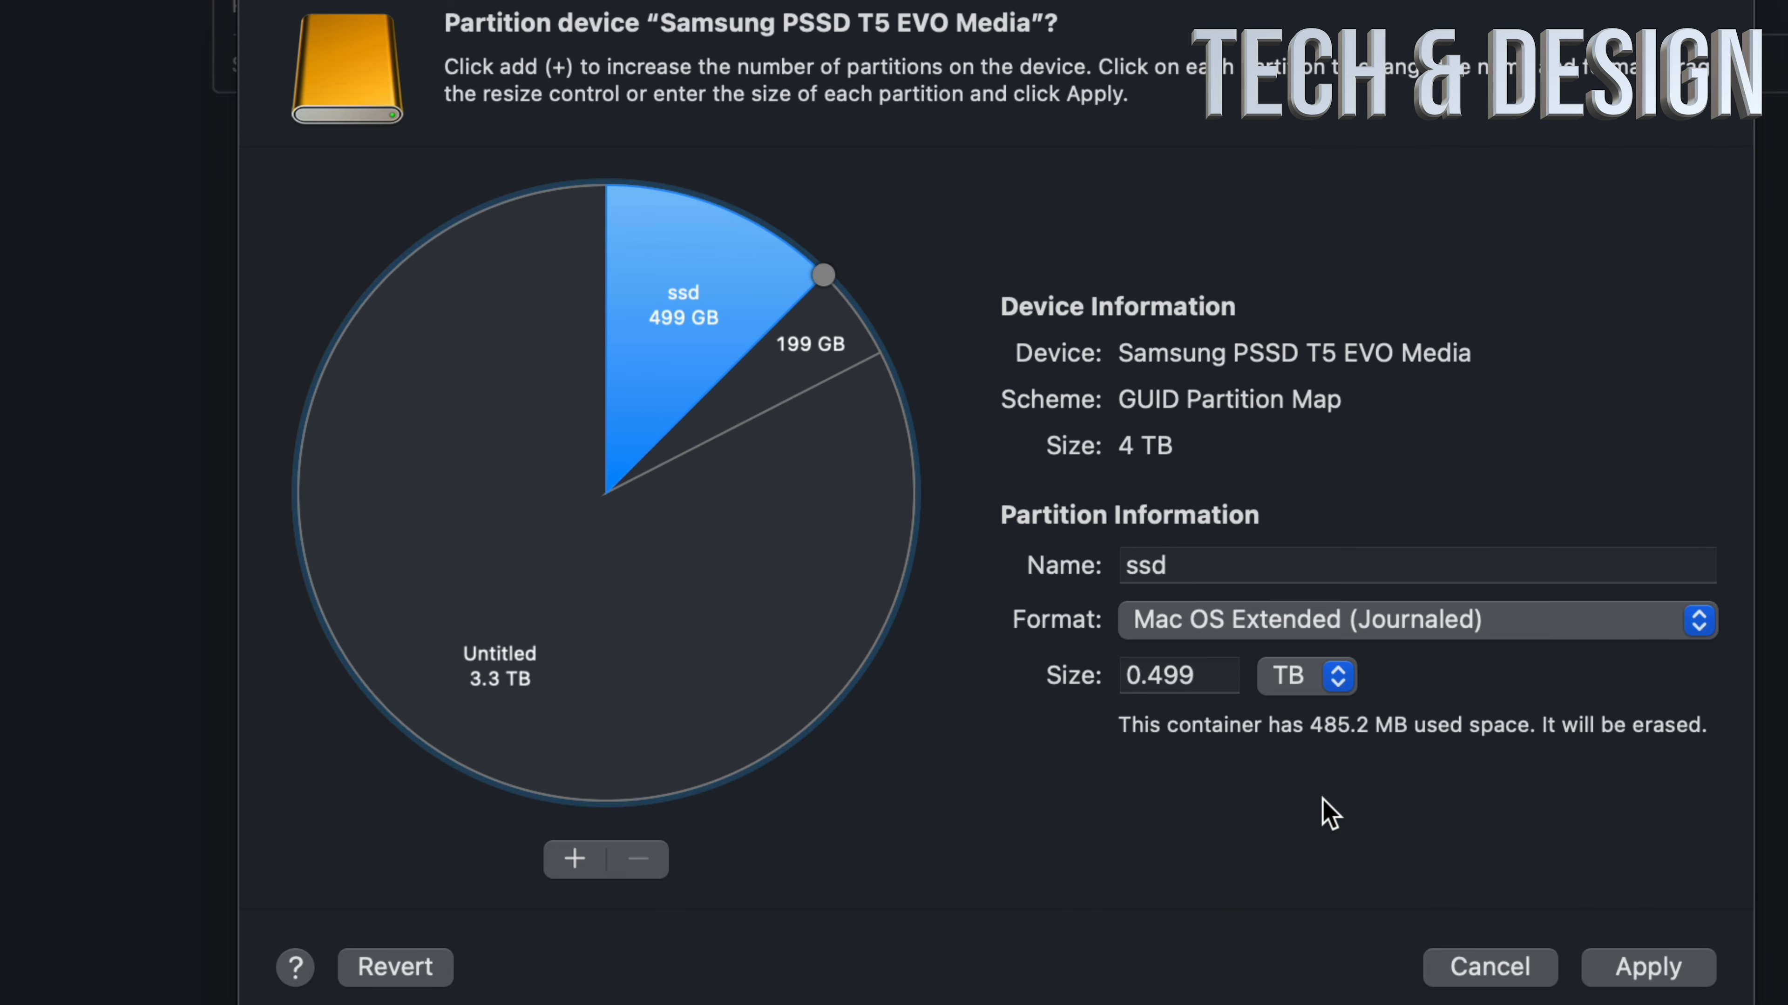
Check the settings of each partition and rename the ssd partition to mac
left_click(719, 607)
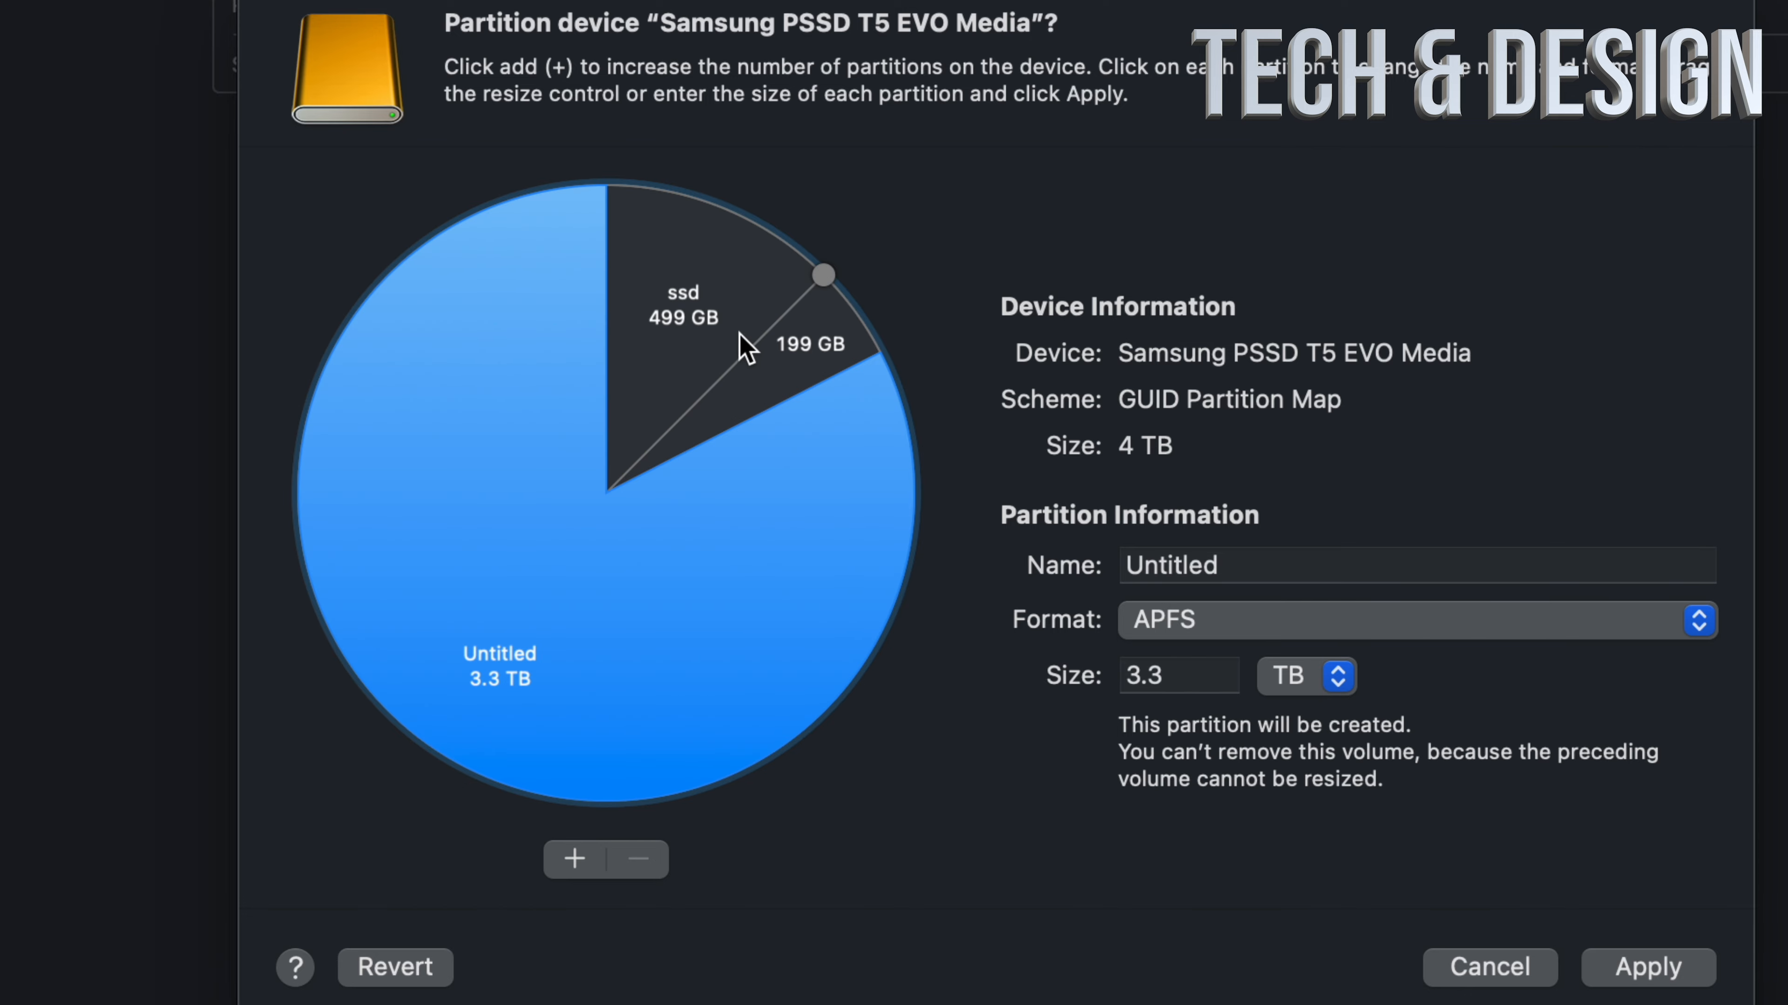
left_click(705, 320)
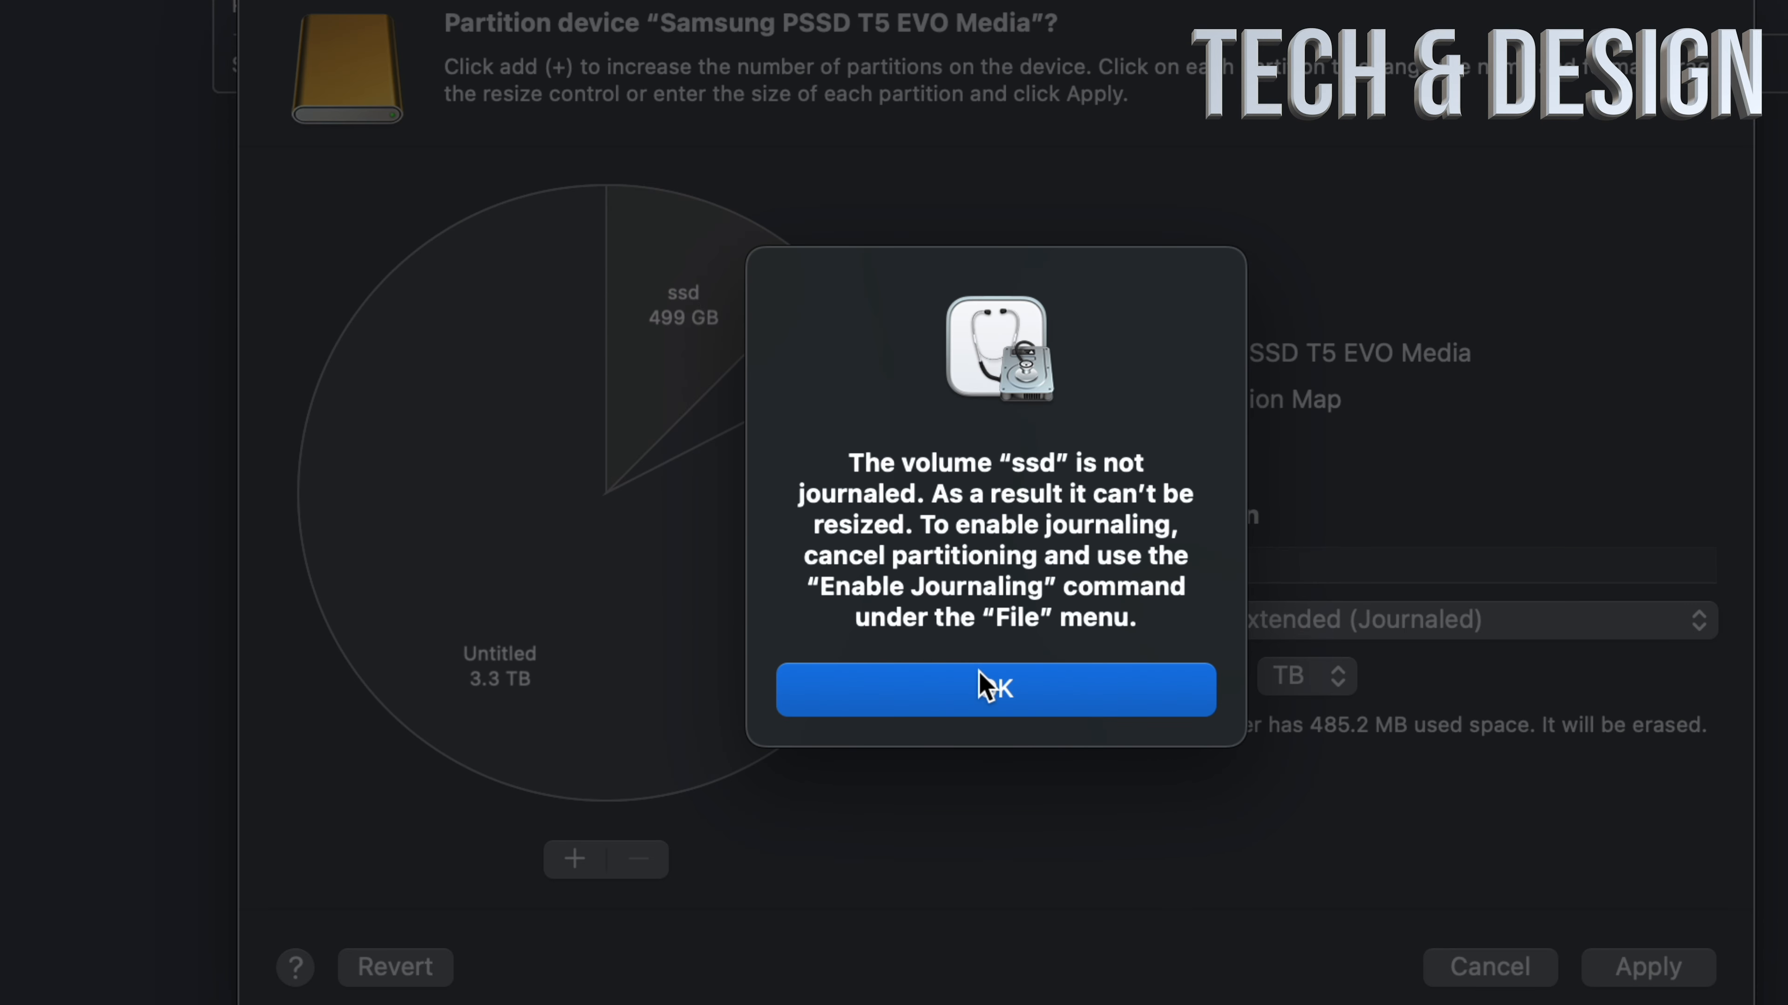
left_click(973, 682)
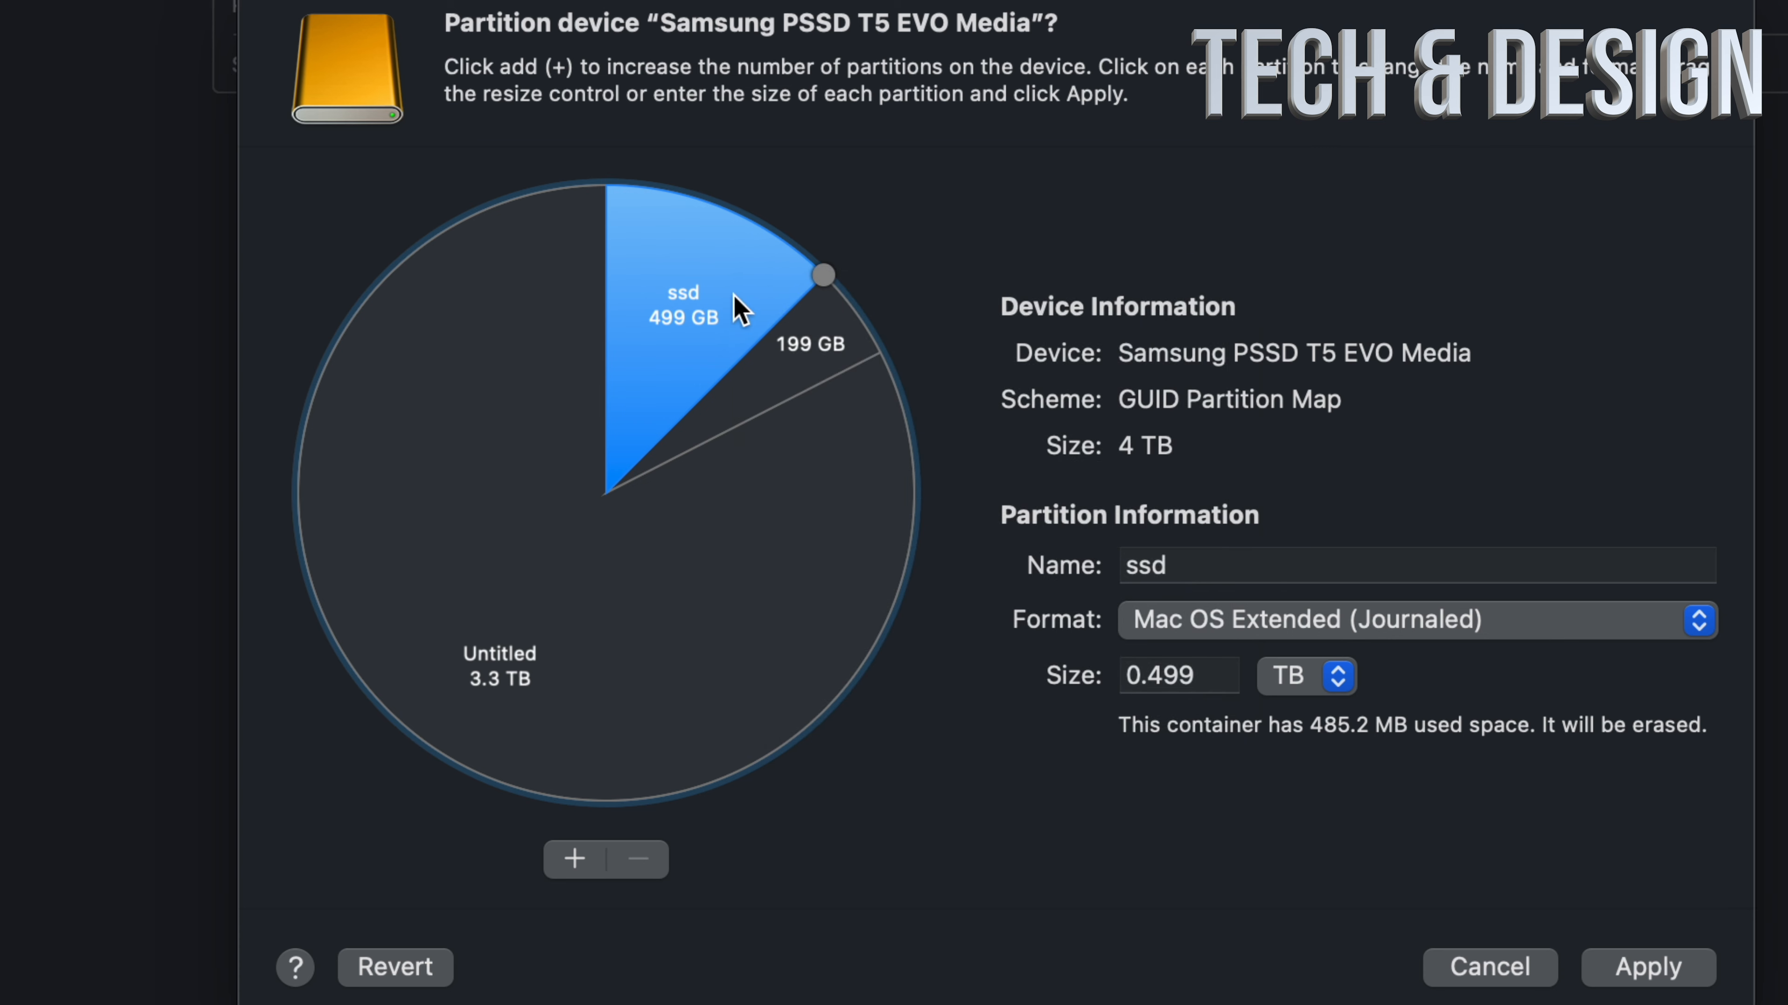
left_click(810, 358)
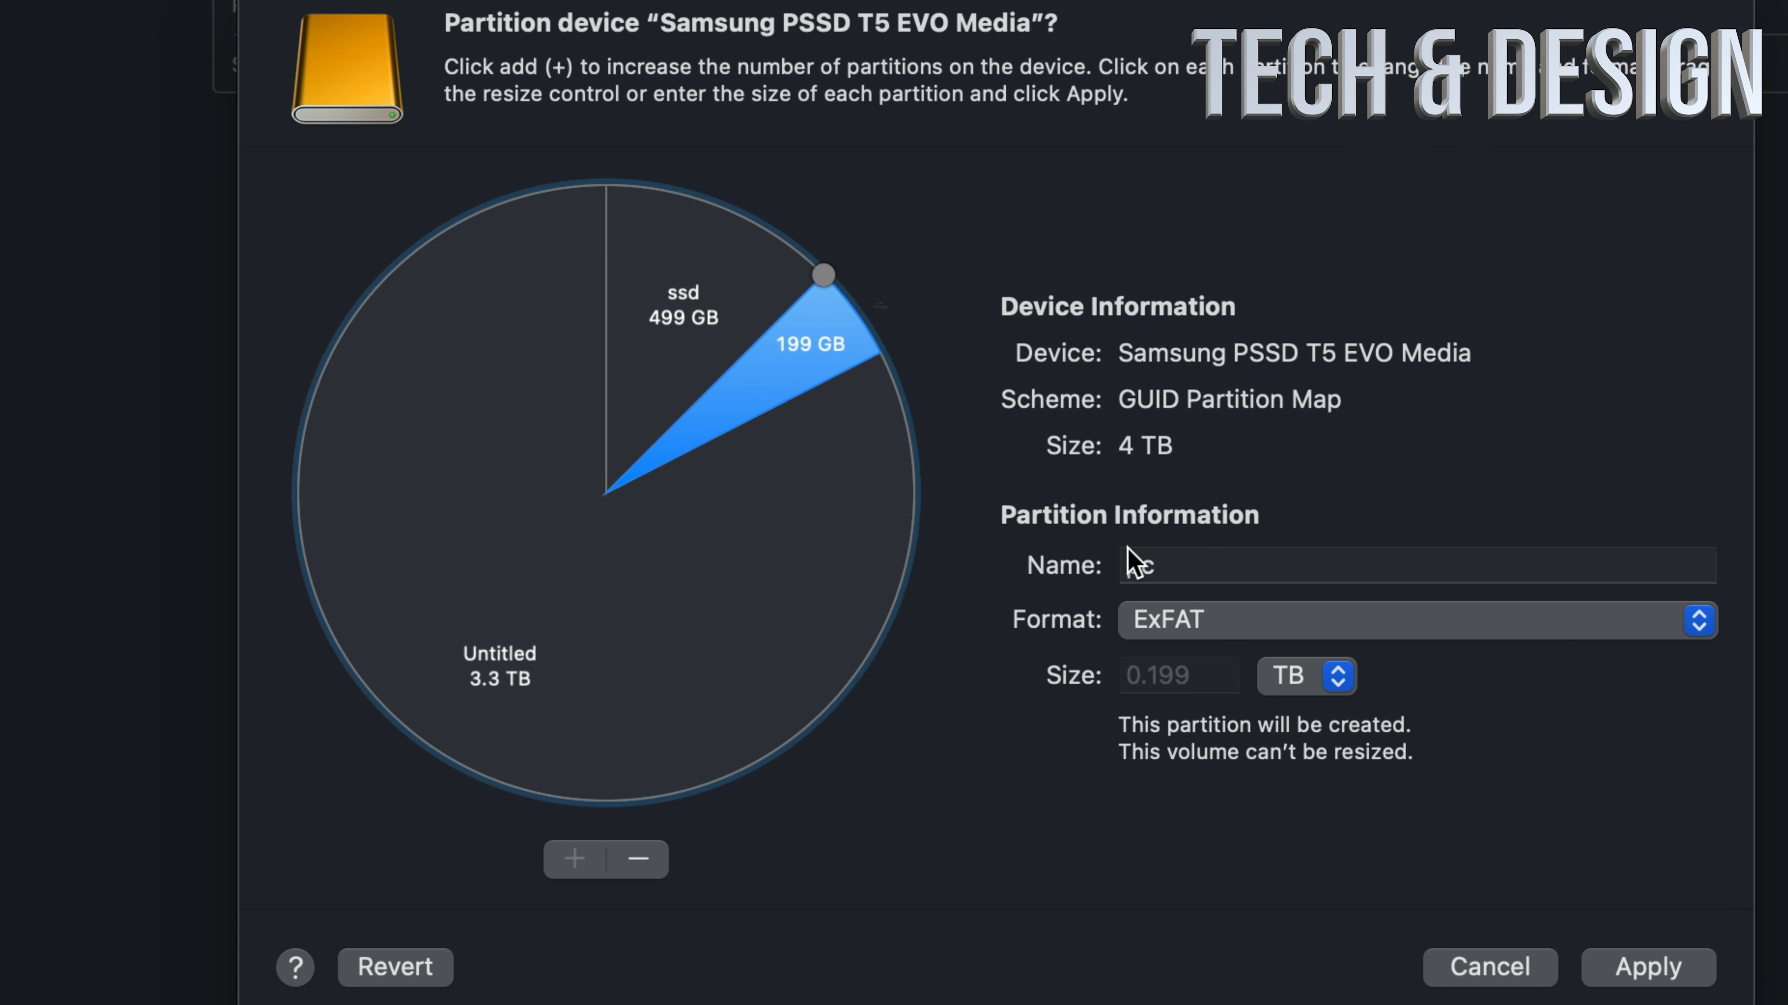
left_click(705, 317)
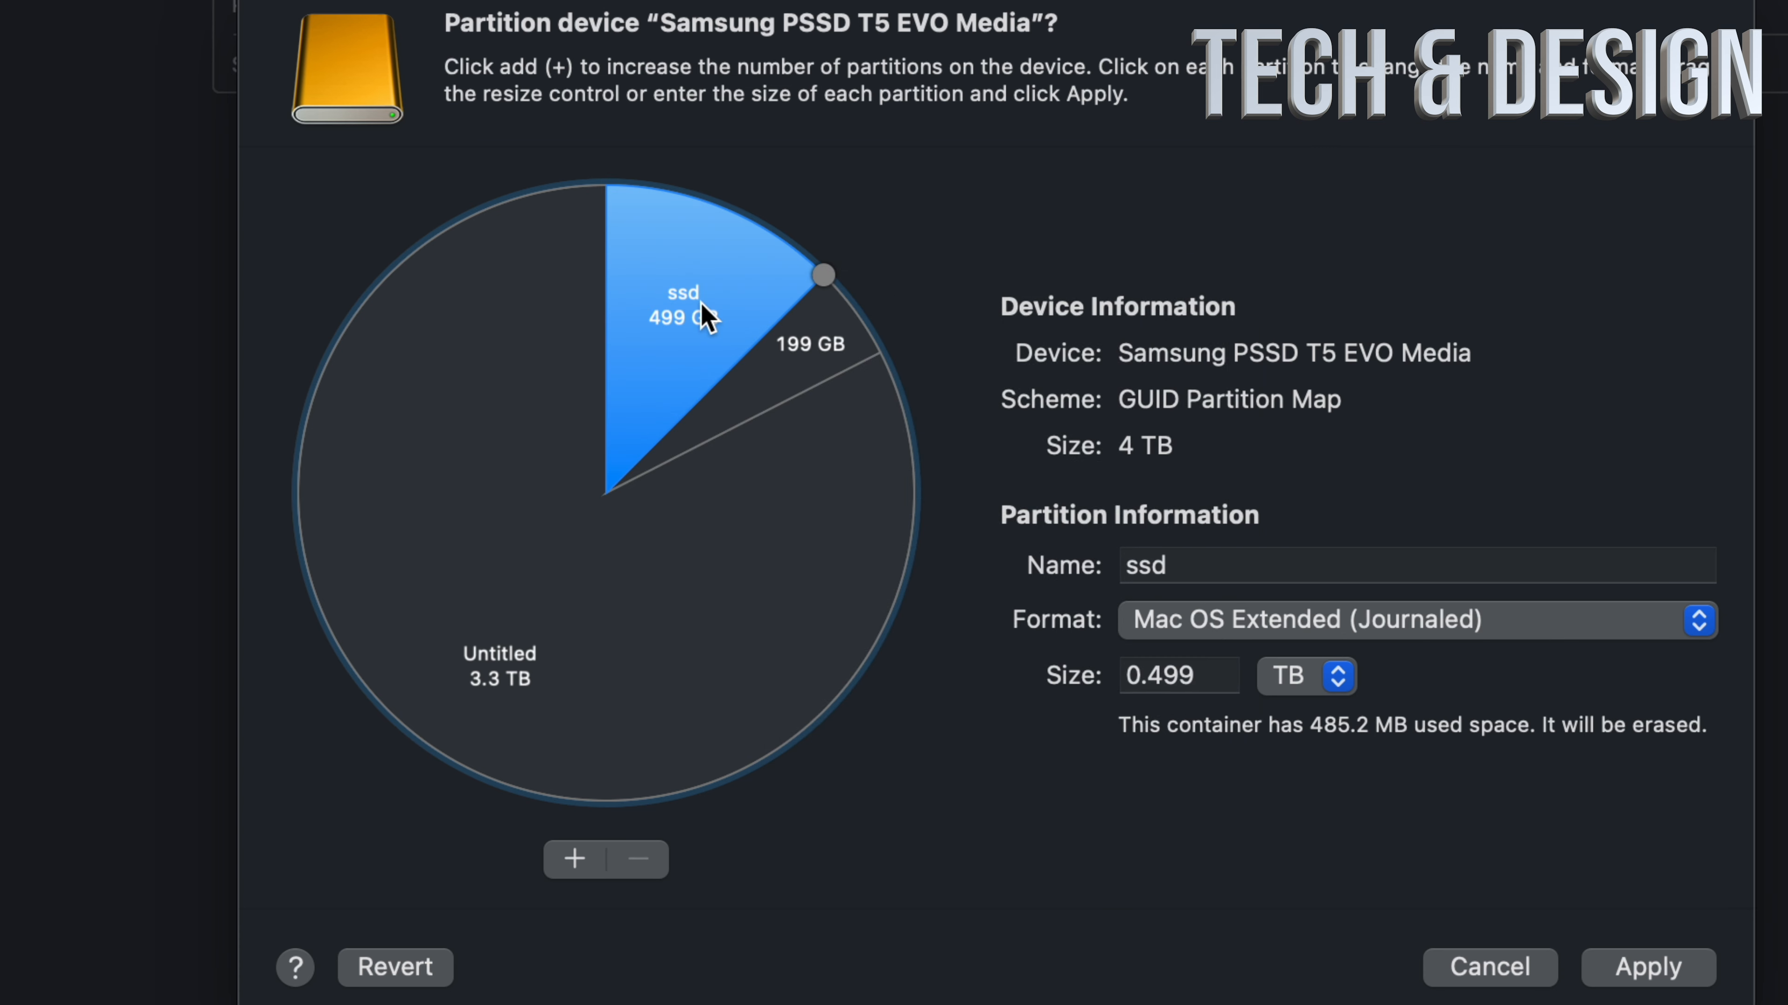
double_click(1237, 567)
type("a")
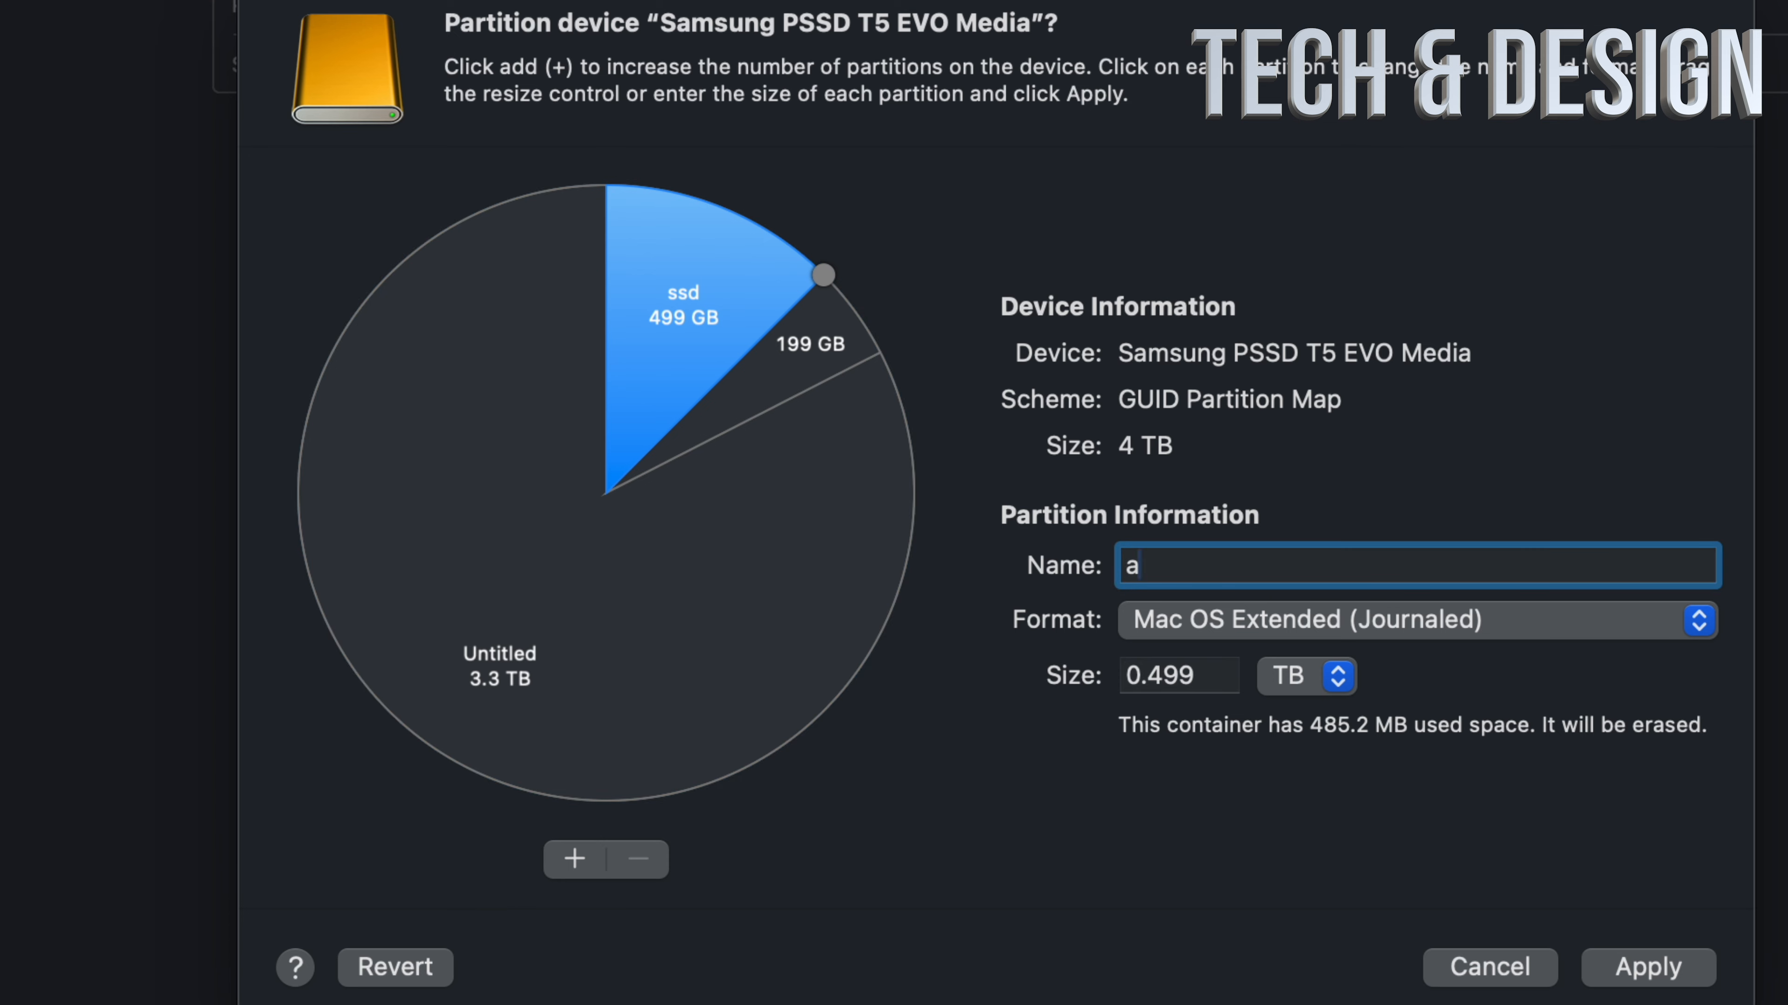
key("BackSpace")
type("mac")
Name the 3.3 TB APFS partition time machine
left_click(815, 572)
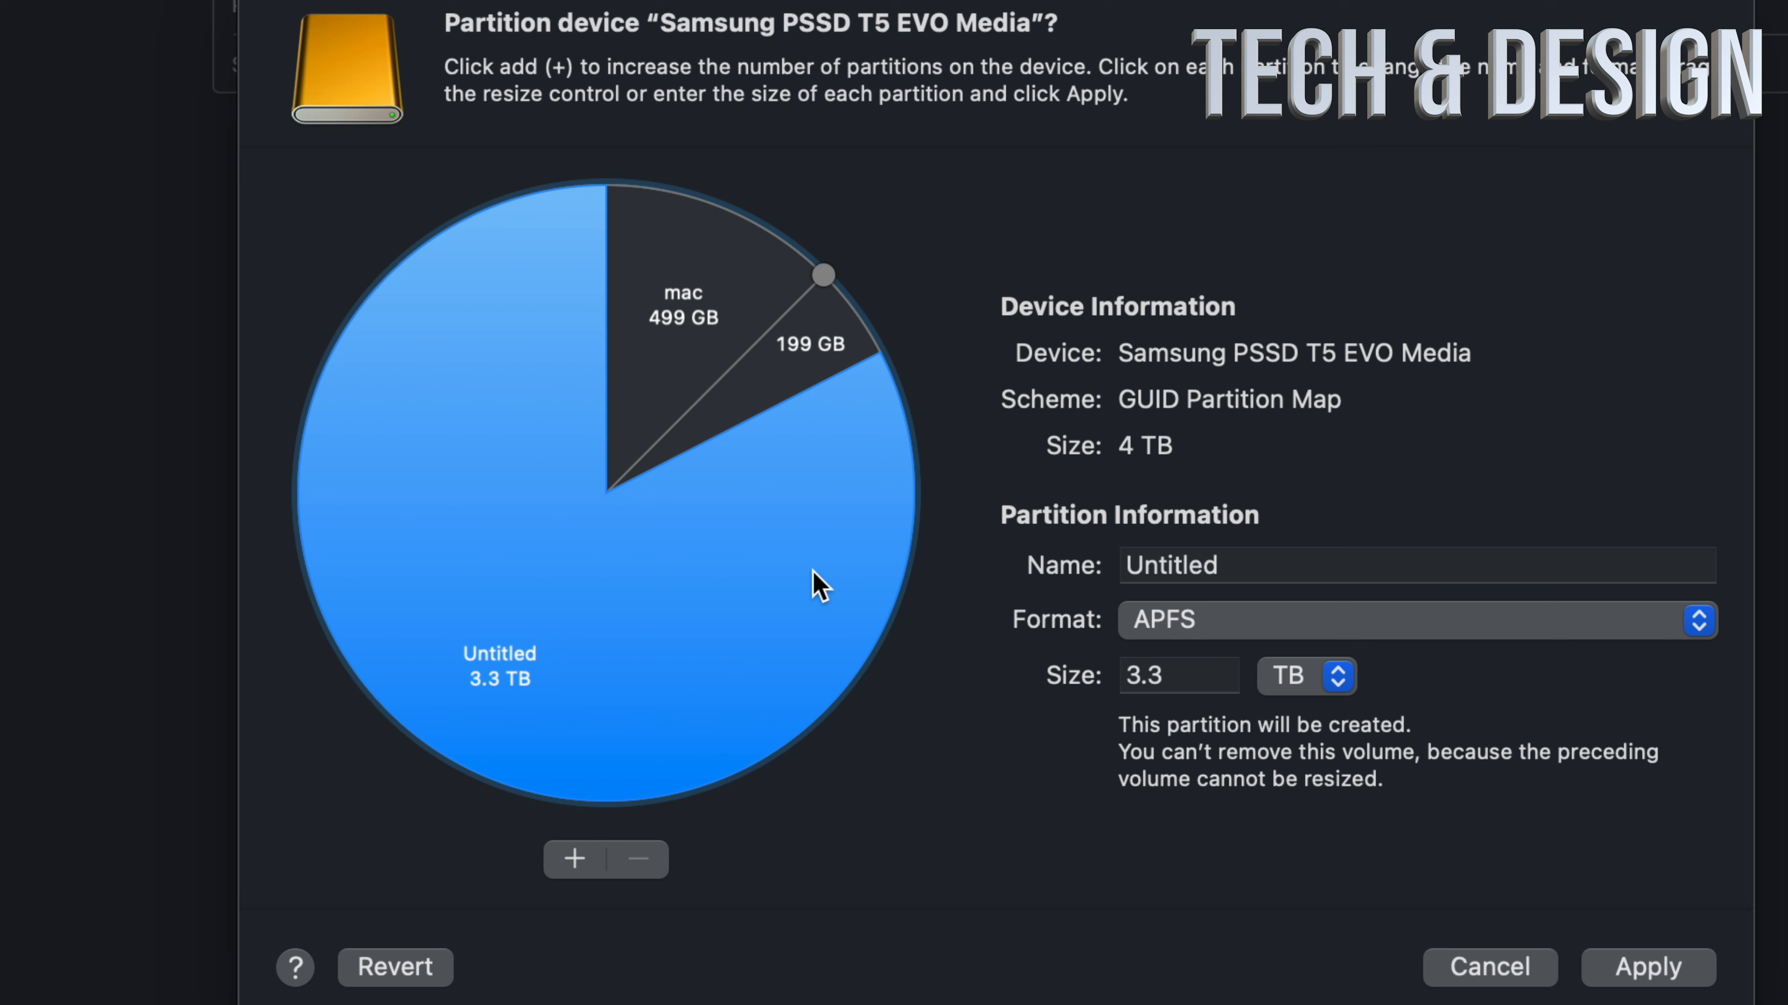
left_click(1295, 567)
type("time mach")
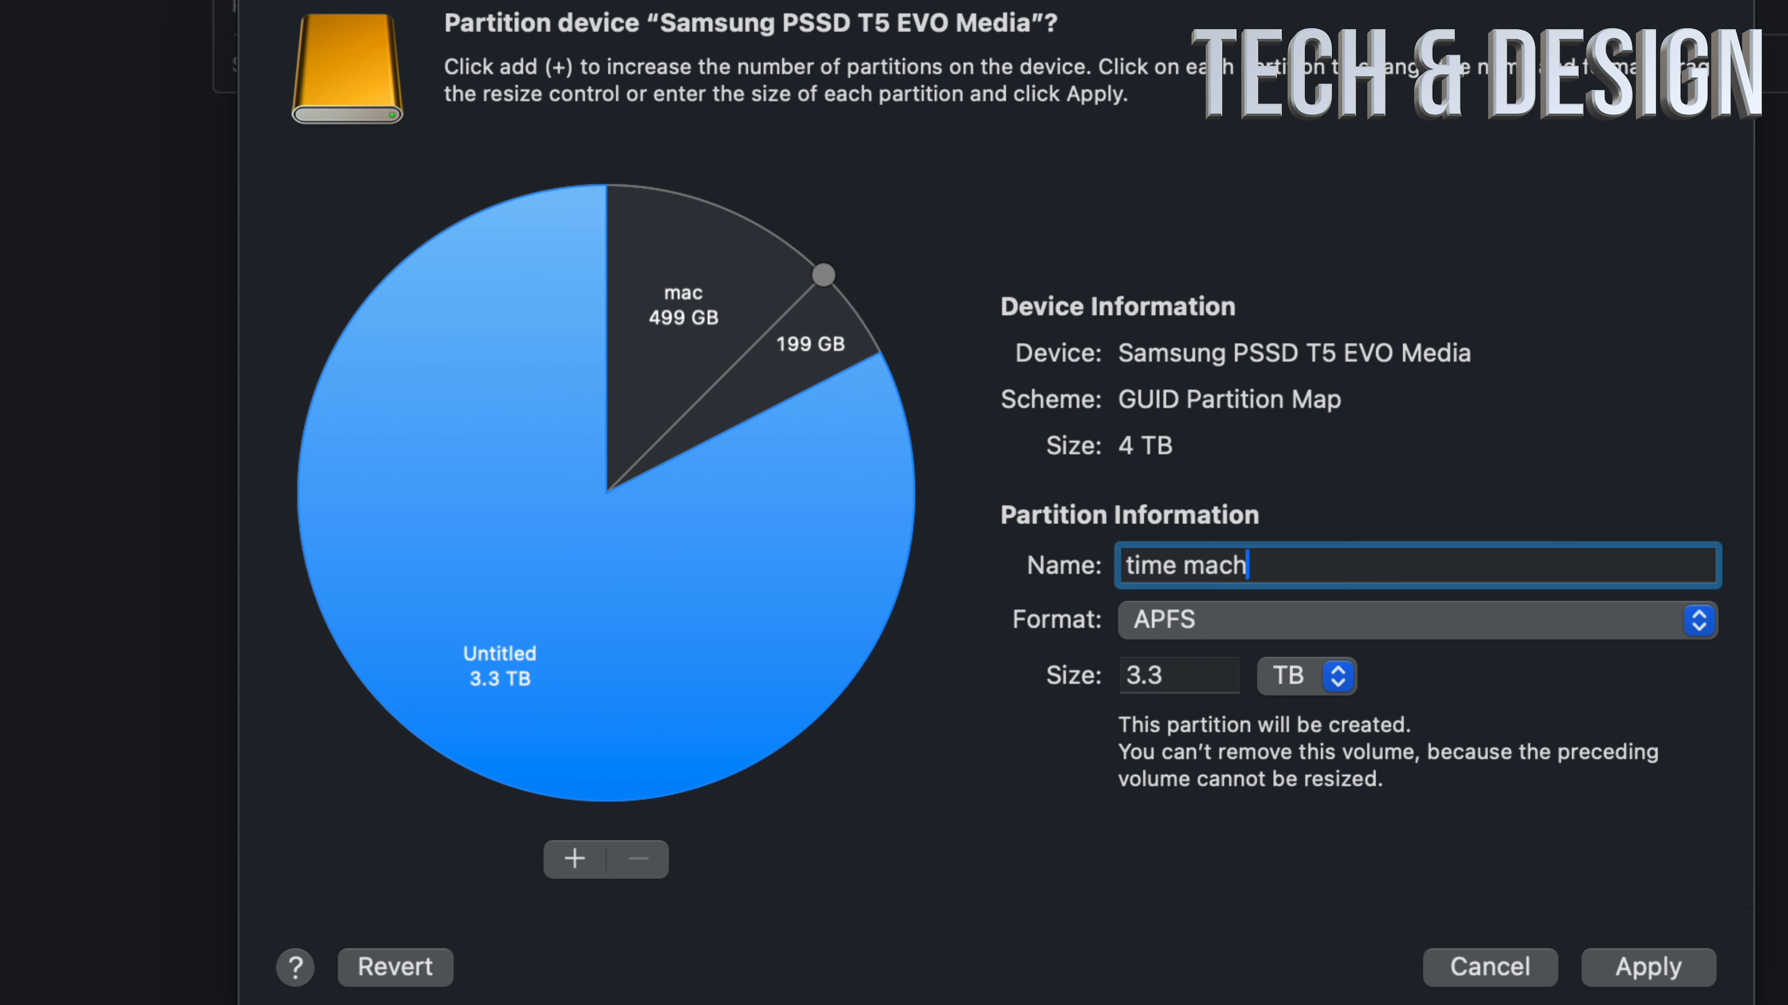
type("ine")
Apply the three-partition layout to the Samsung disk, confirm the partitioning and dismiss the finished operation's report
left_click(1649, 970)
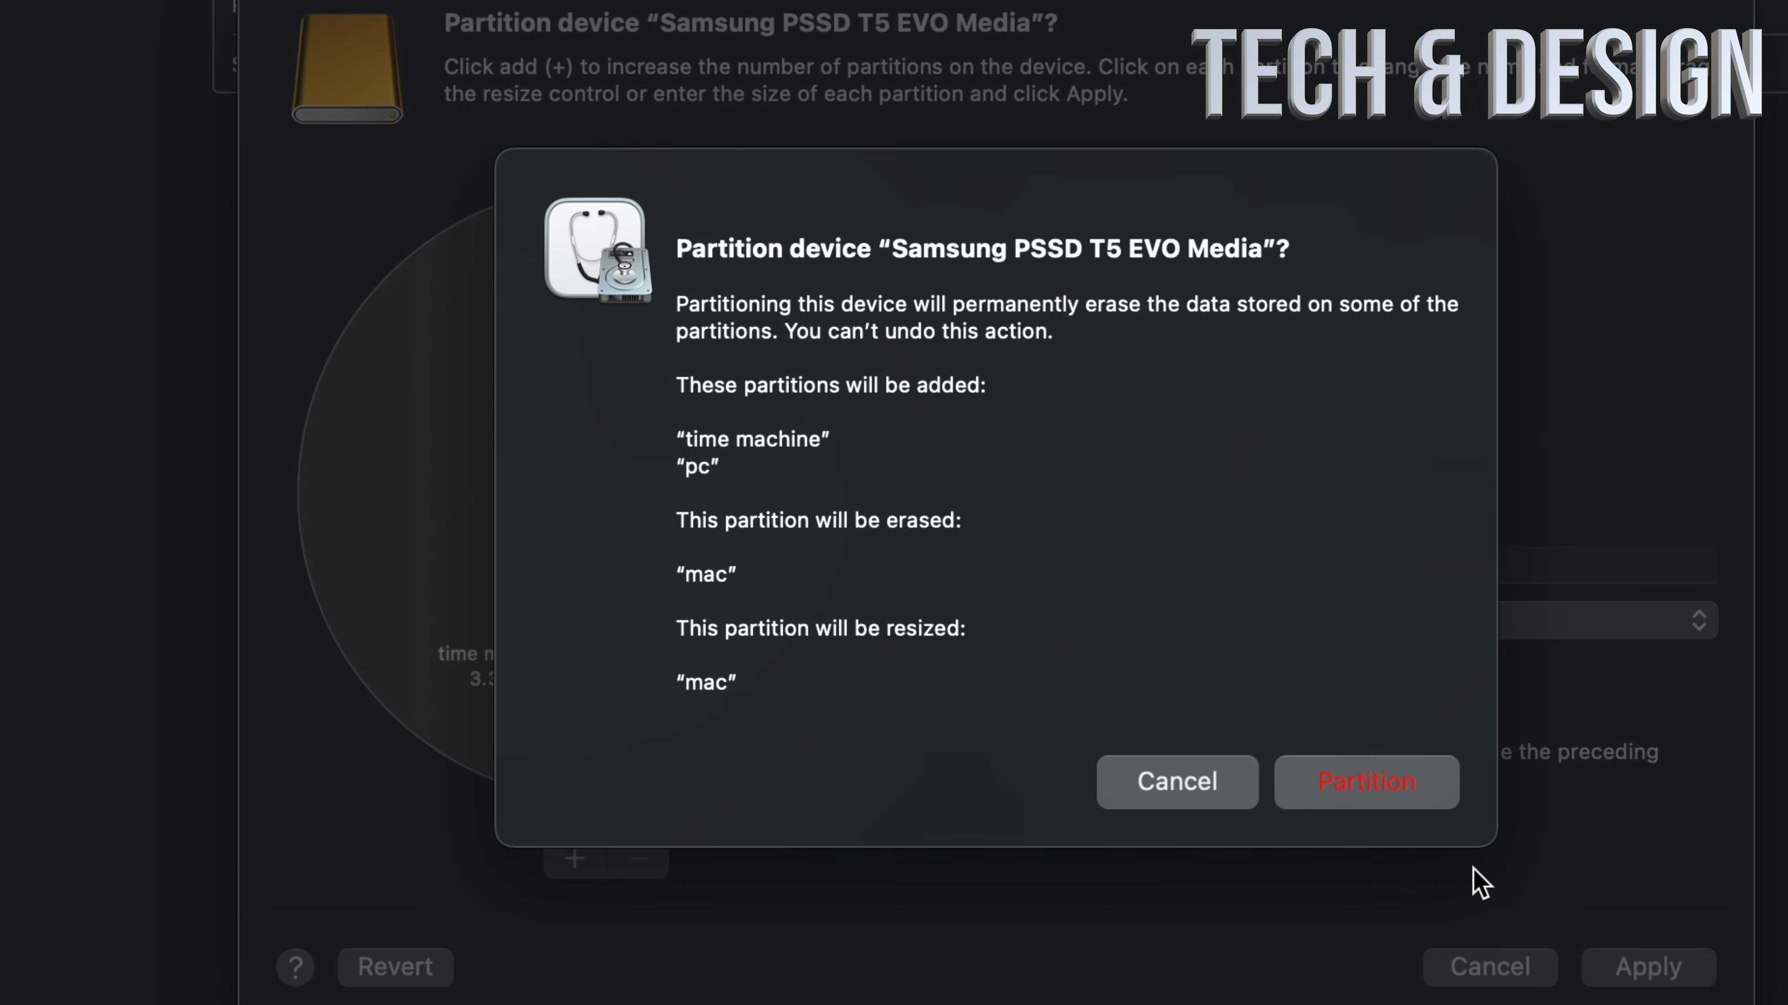
left_click(1371, 792)
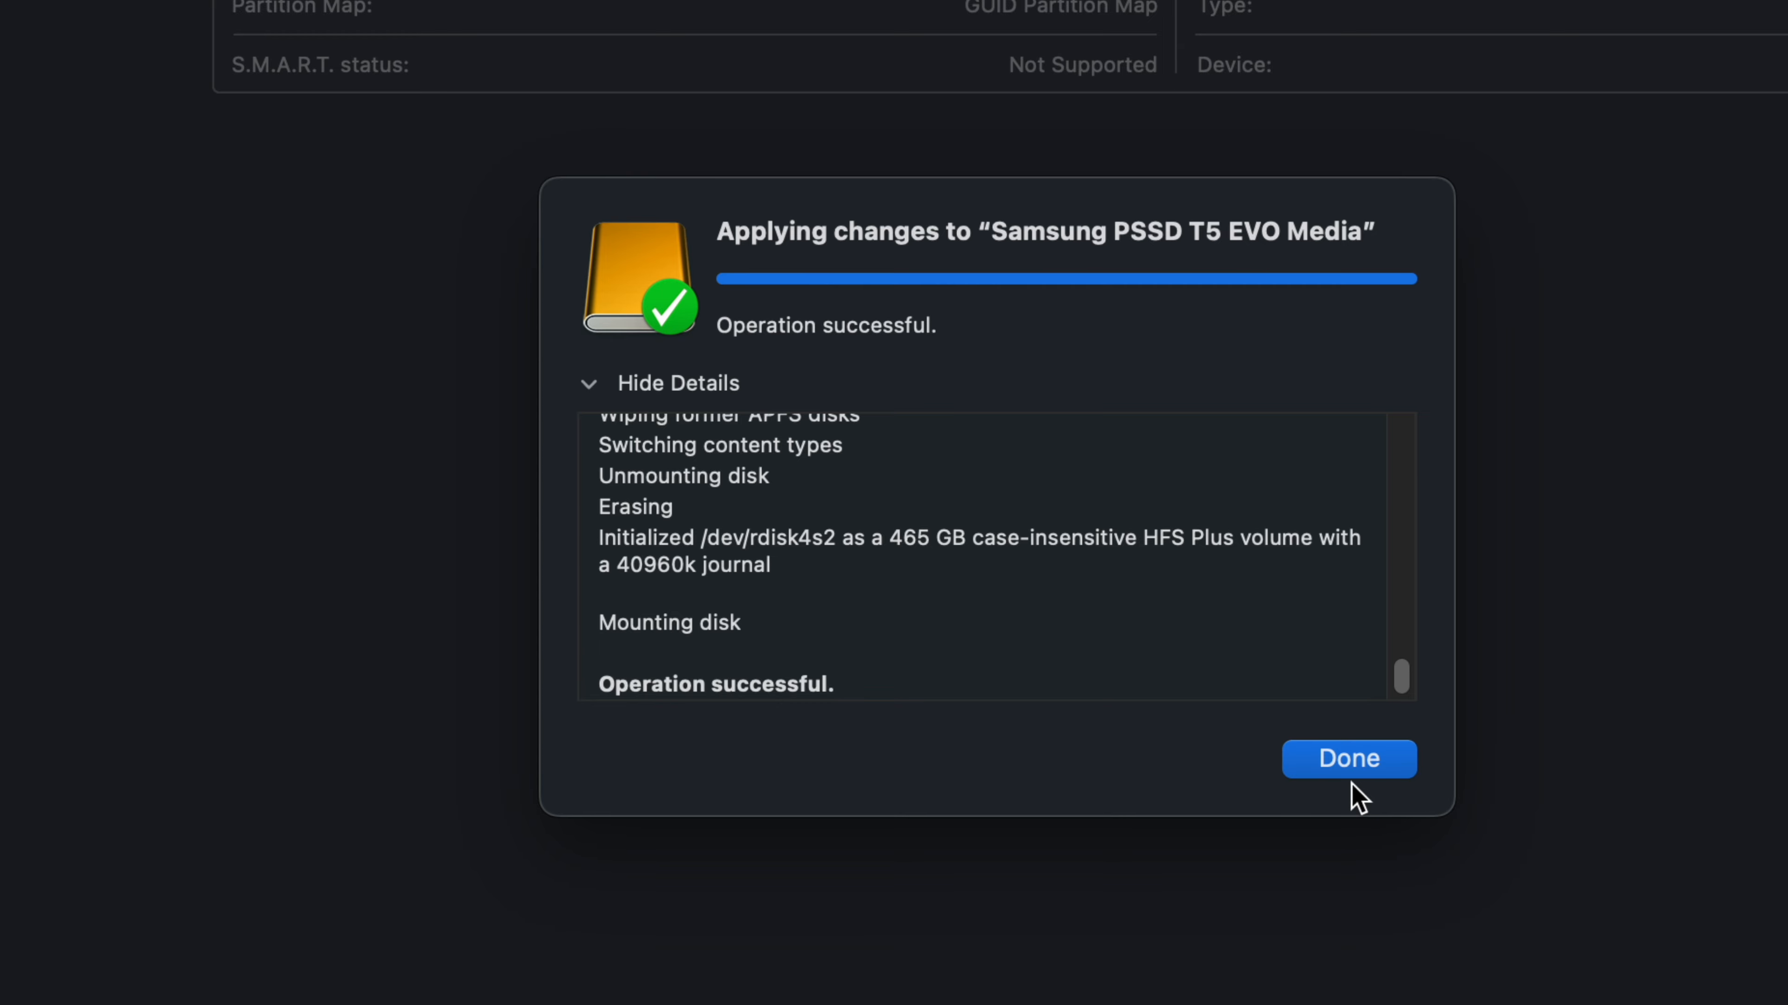
left_click(1341, 763)
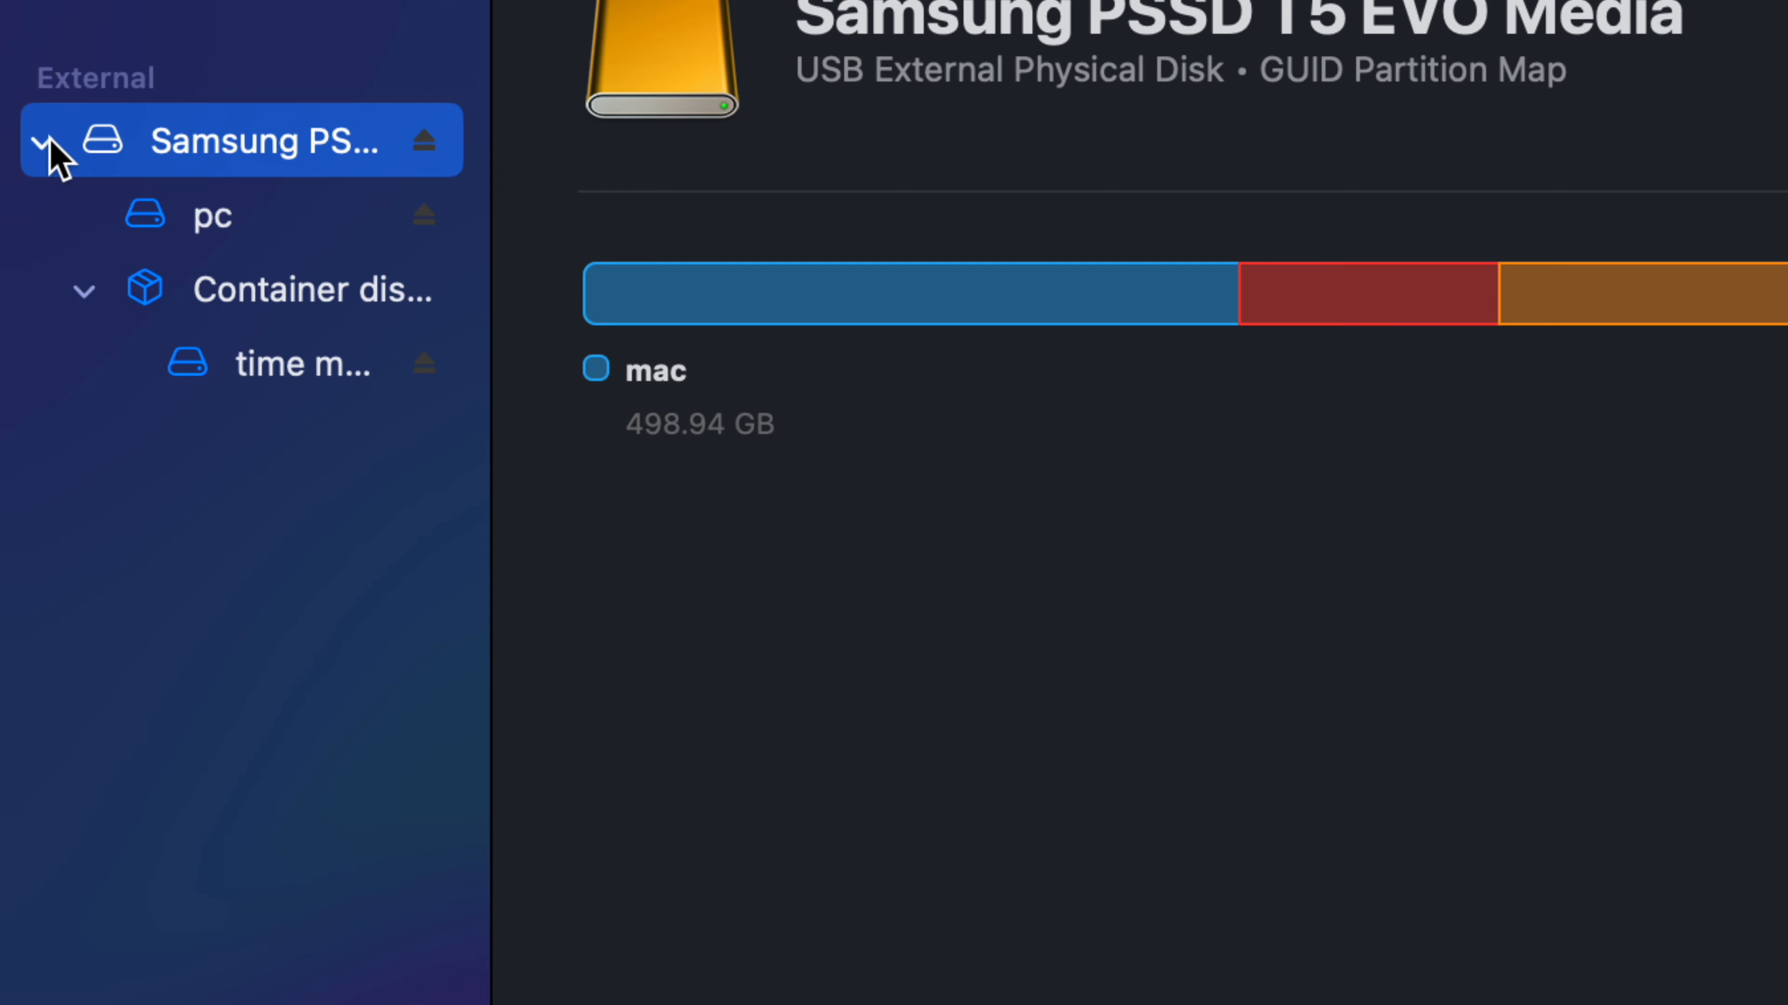
Expand the Samsung disk's entries and examine the details of the pc and time machine volumes
left_click(49, 143)
left_click(50, 143)
left_click(259, 224)
left_click(268, 366)
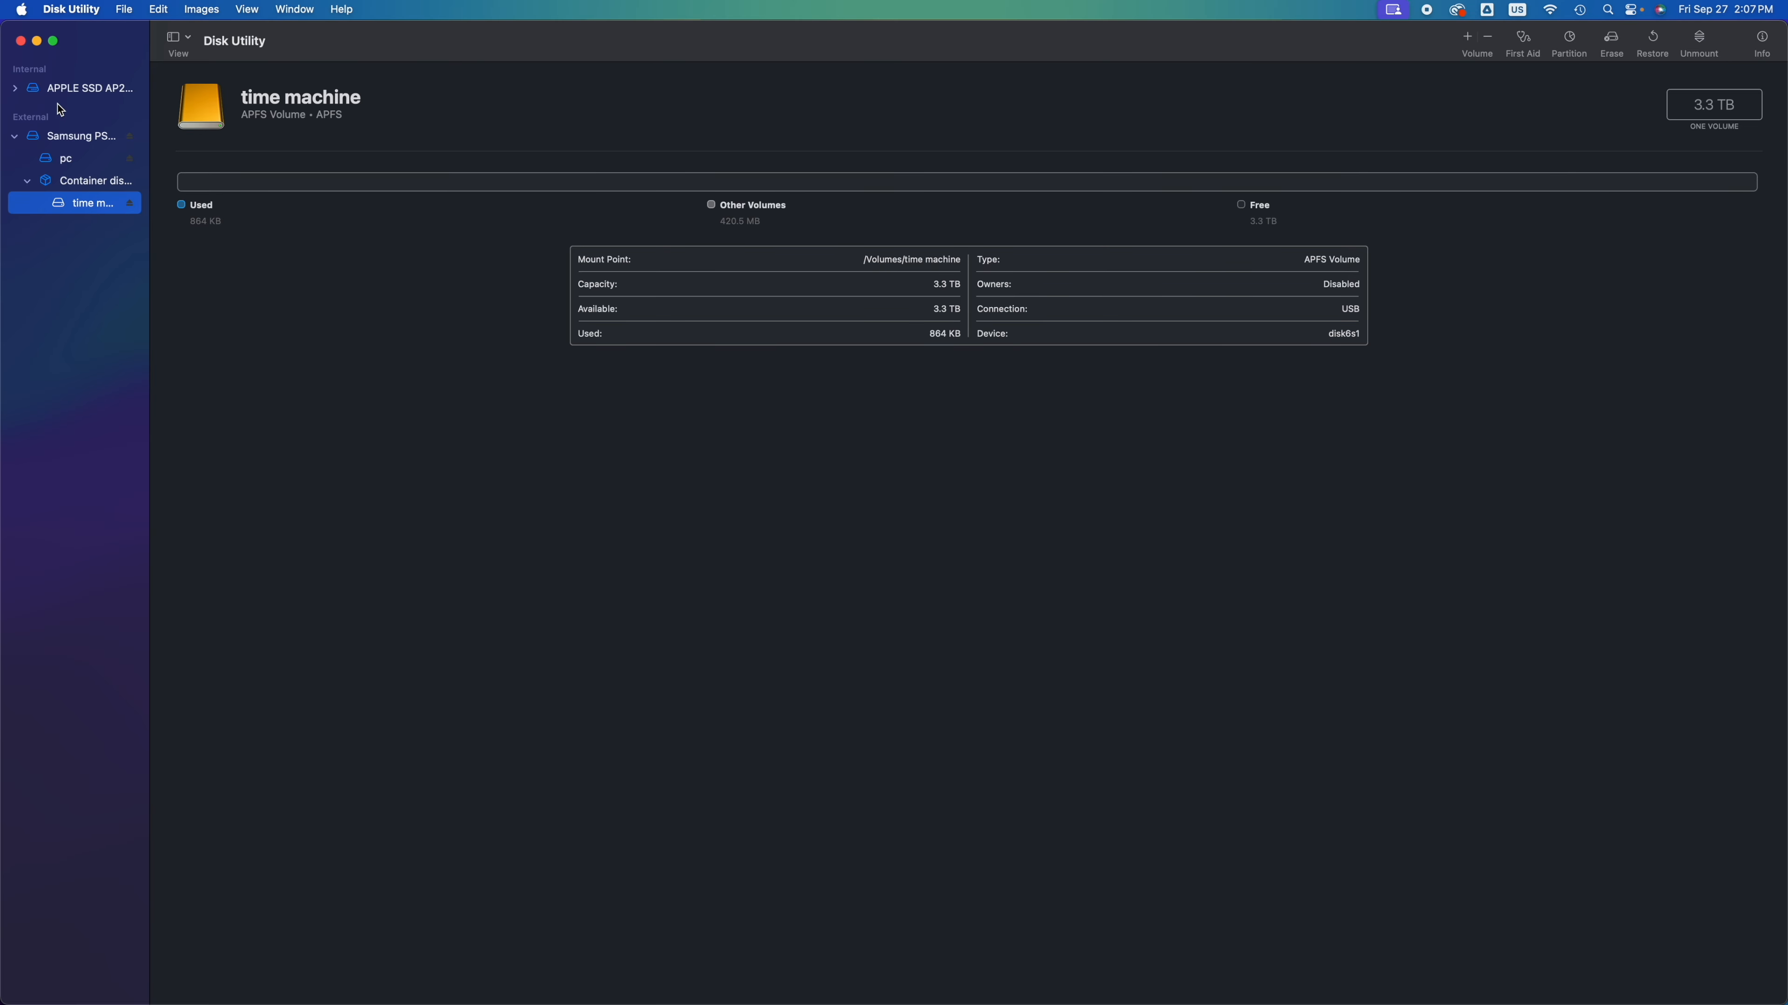
Close Disk Utility and group the drive icons mid-desktop, with pc beside time machine and mac below them
left_click(21, 41)
left_click_drag(1745, 422, 993, 424)
left_click_drag(1717, 501, 855, 425)
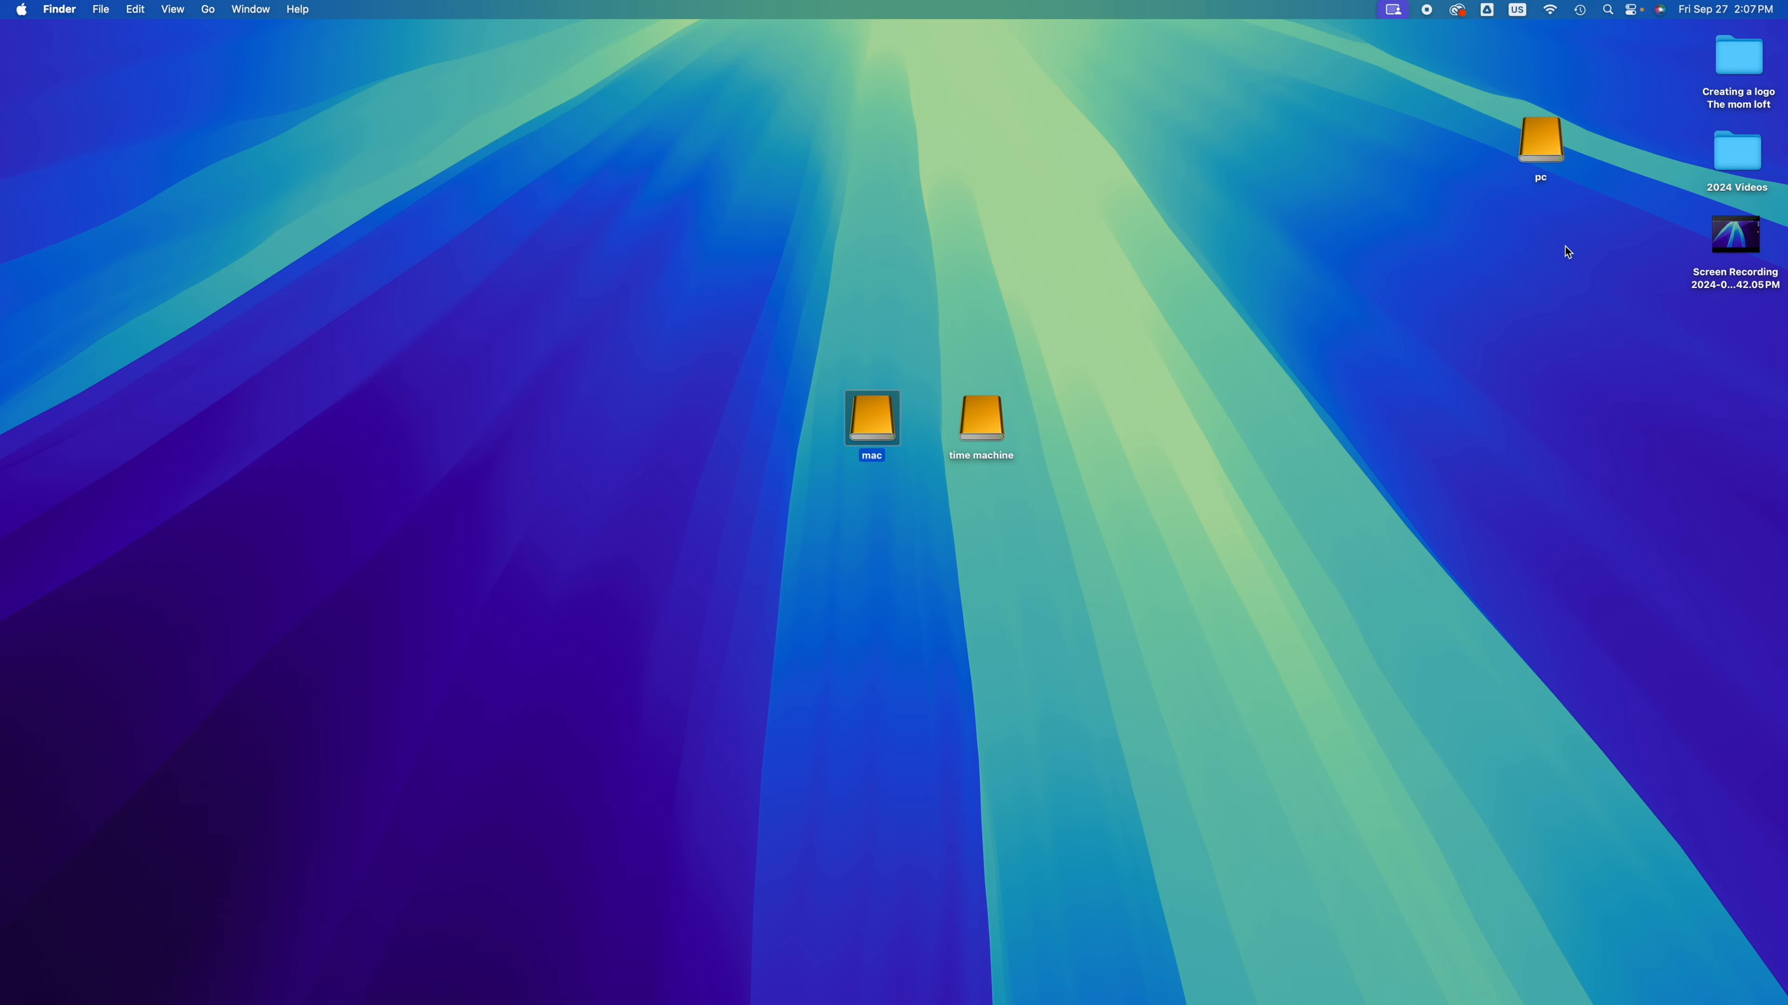
left_click_drag(1542, 149, 802, 437)
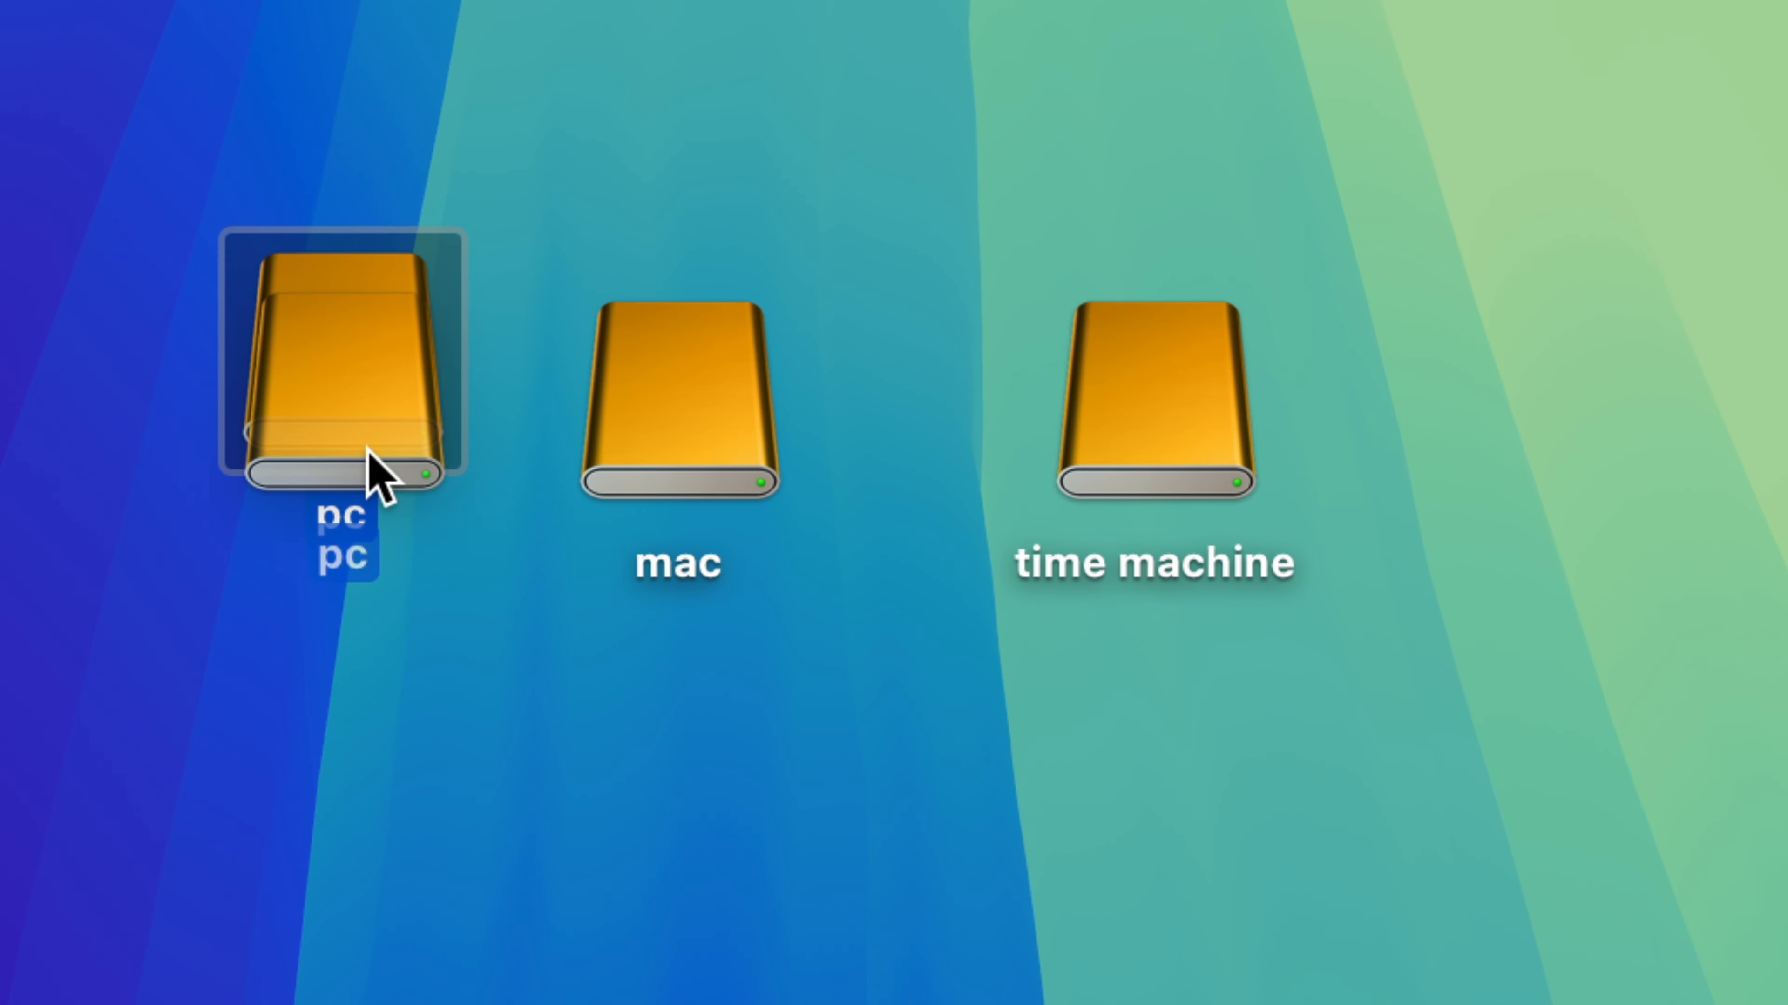
left_click_drag(373, 472, 374, 473)
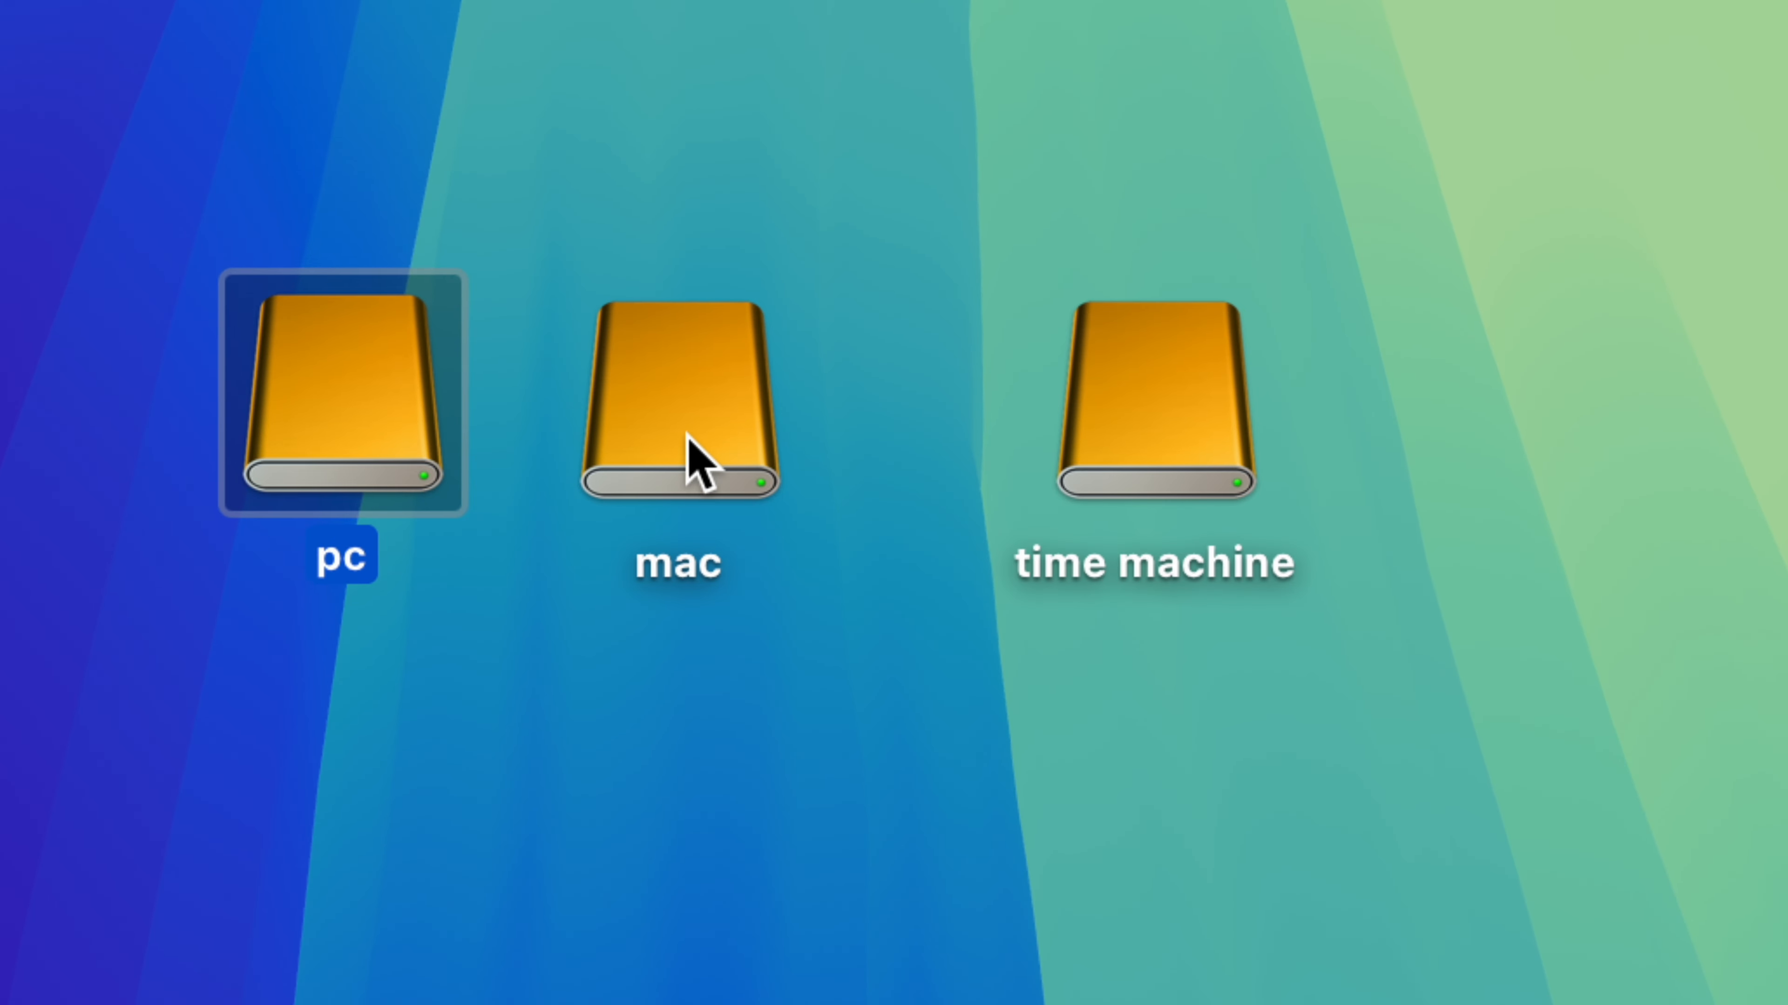
left_click_drag(691, 459, 690, 839)
left_click_drag(383, 486, 848, 492)
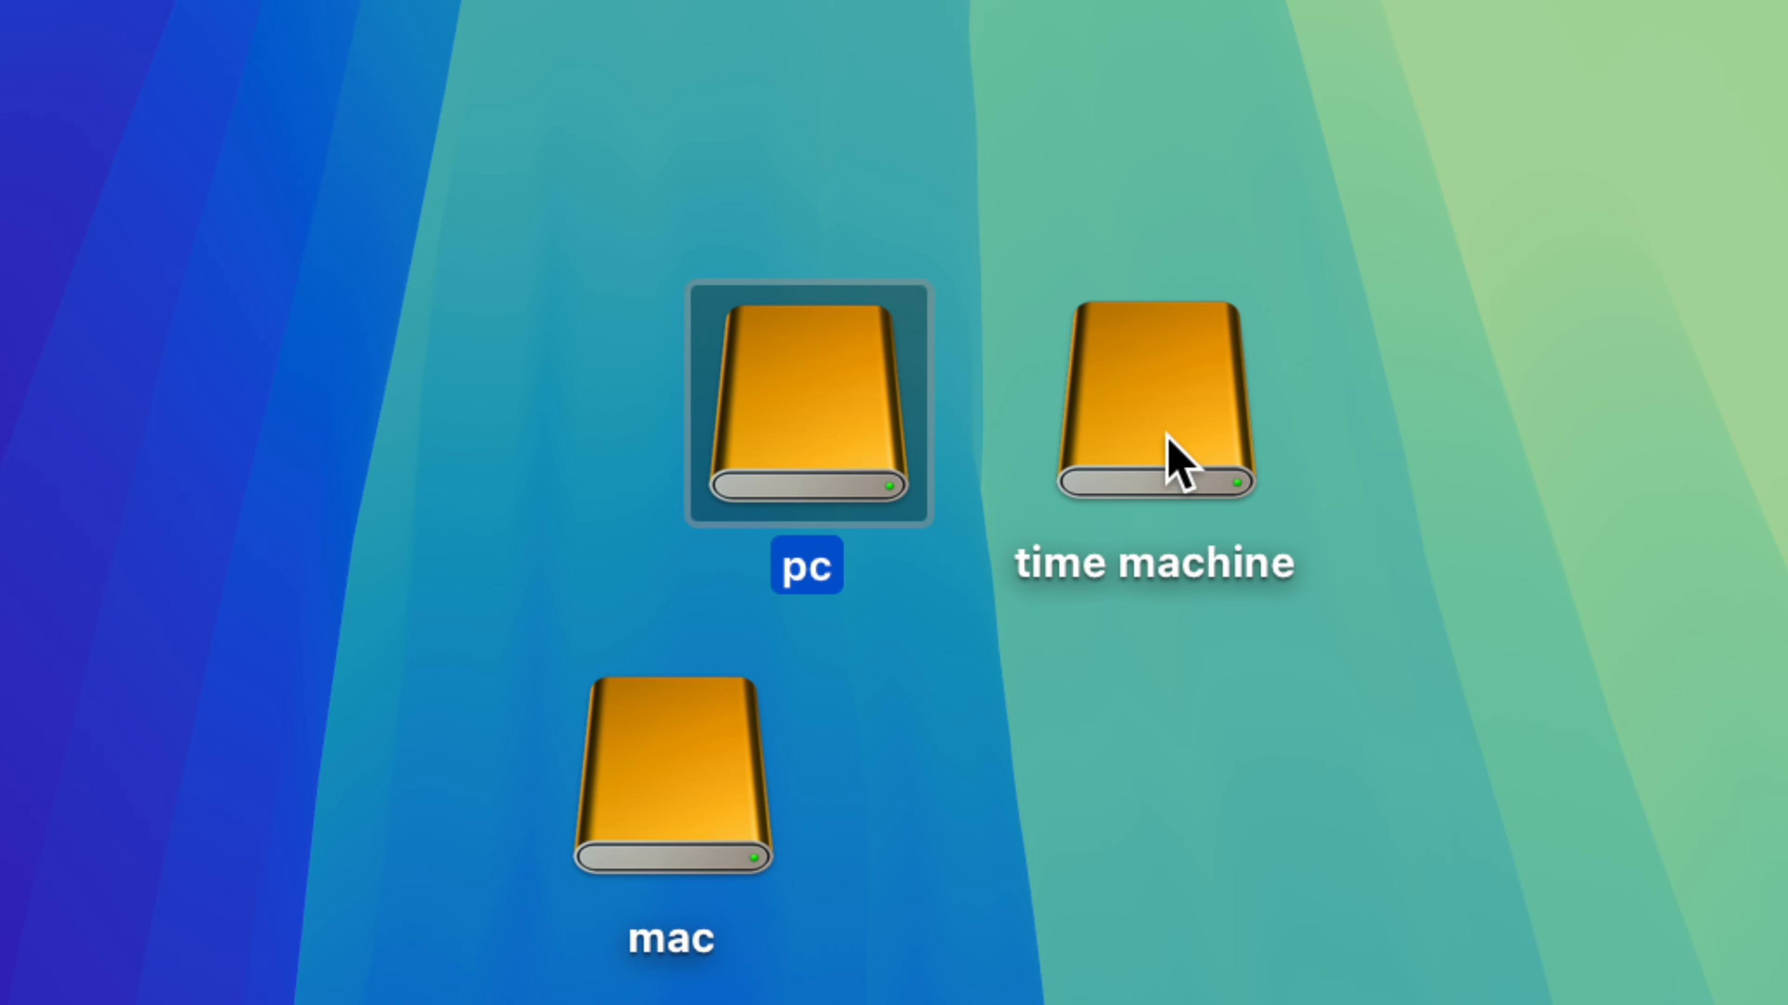
Line up the three drive icons in one desktop row, ordered mac, pc, time machine
left_click_drag(1163, 459, 1125, 466)
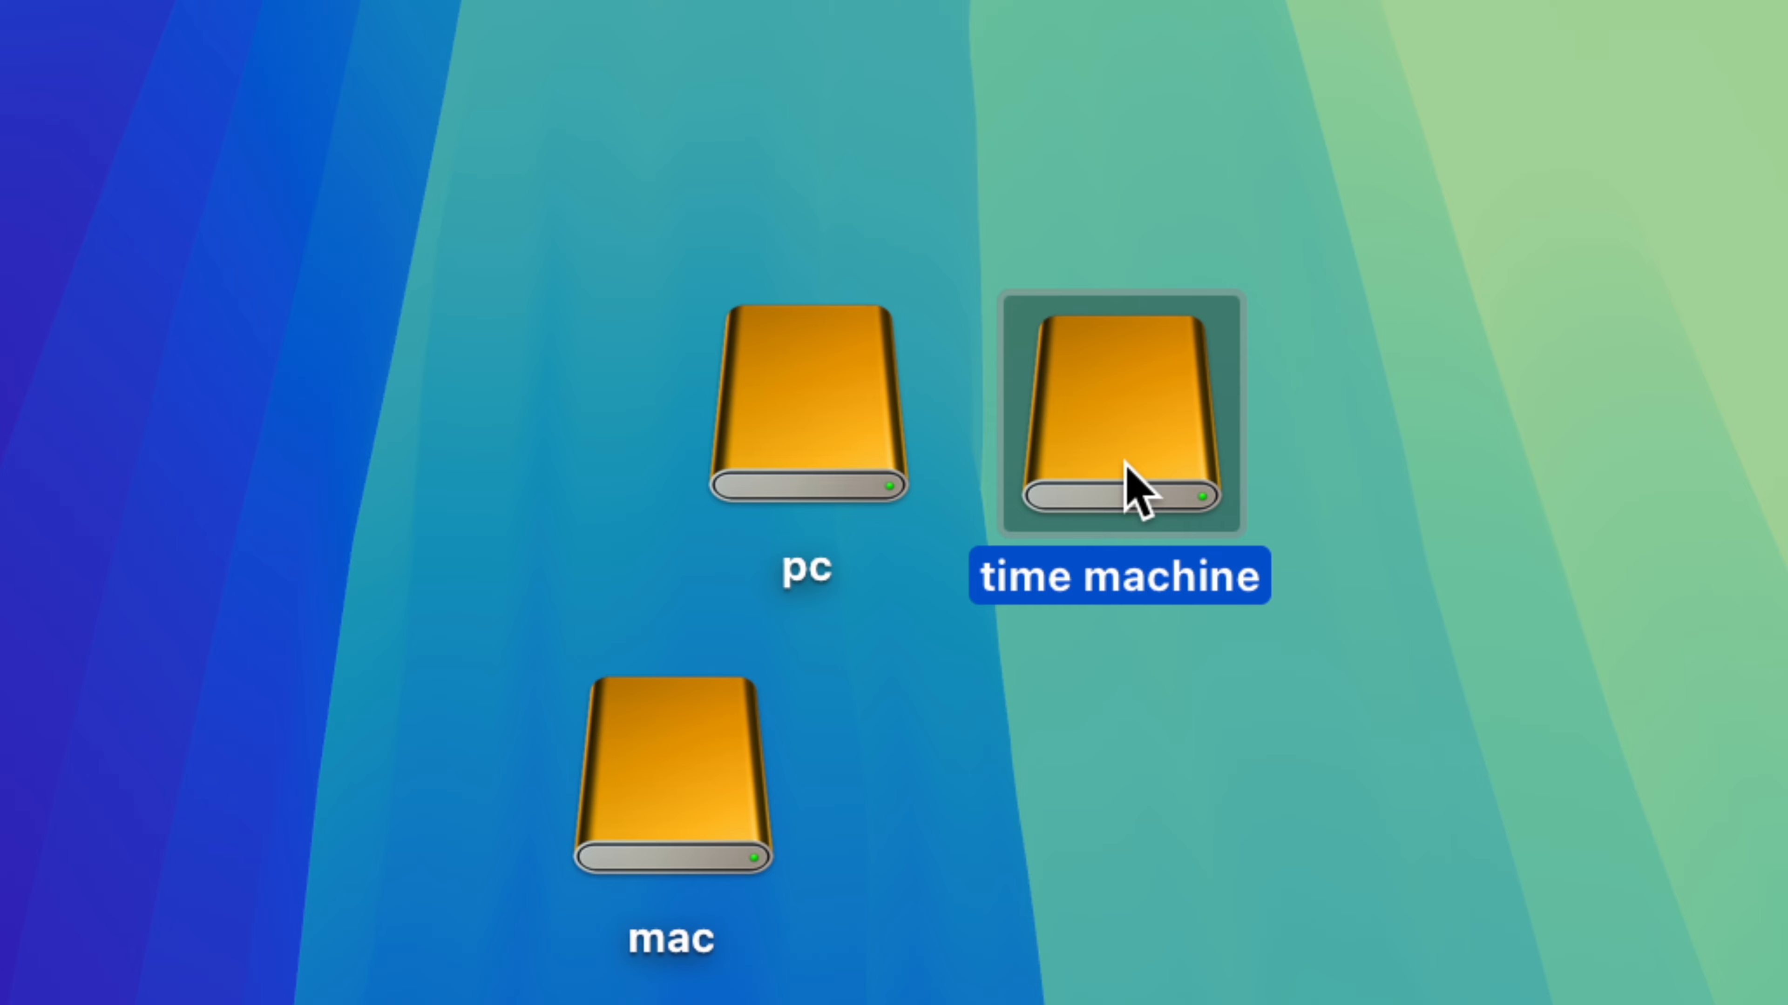
left_click(849, 454)
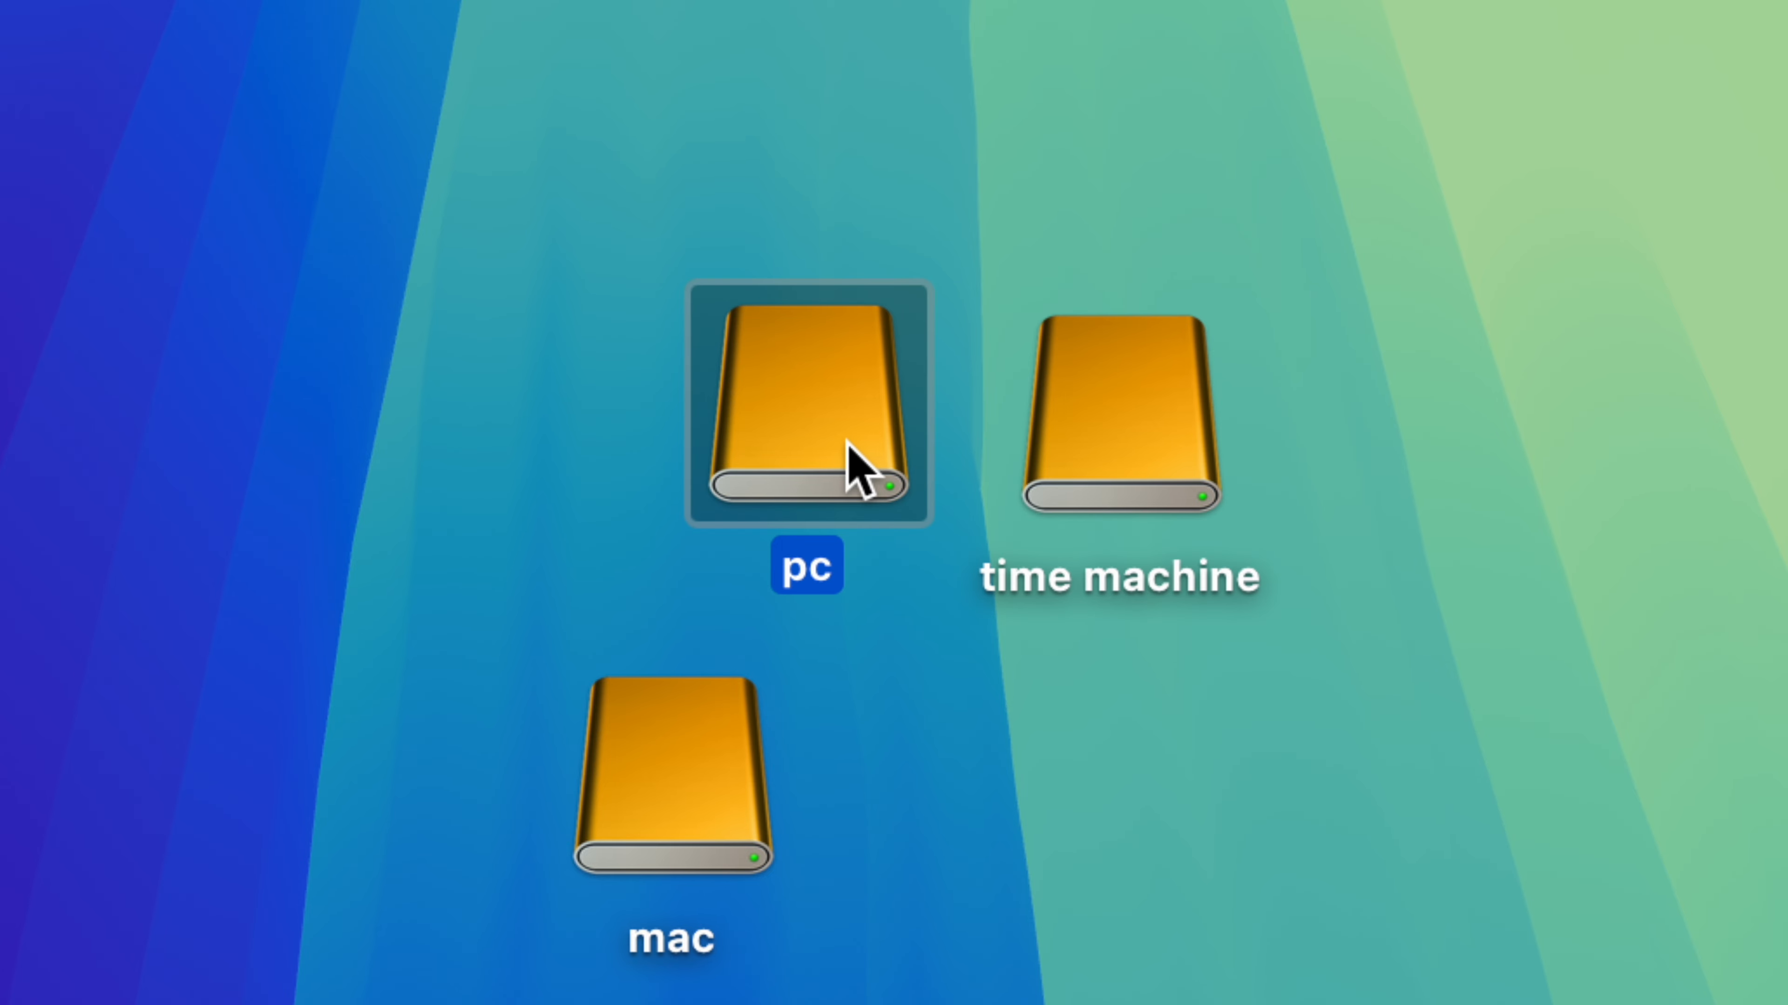
left_click_drag(726, 232, 1070, 289)
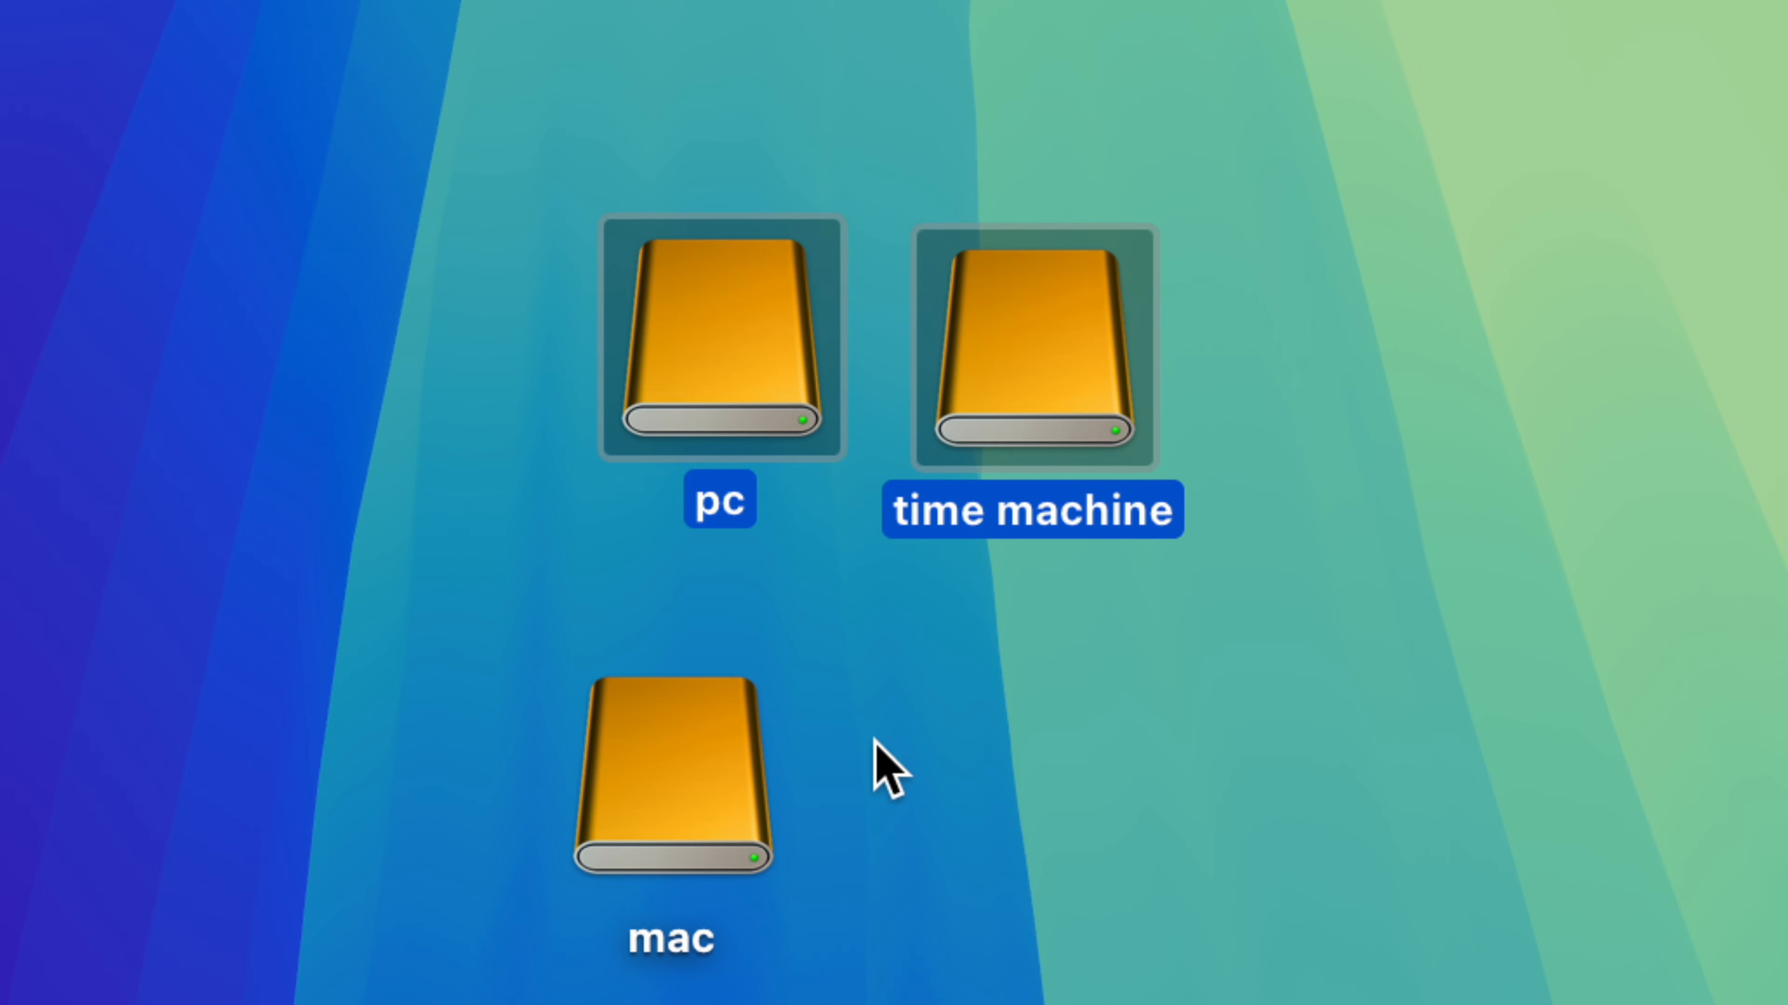
left_click_drag(686, 778, 485, 361)
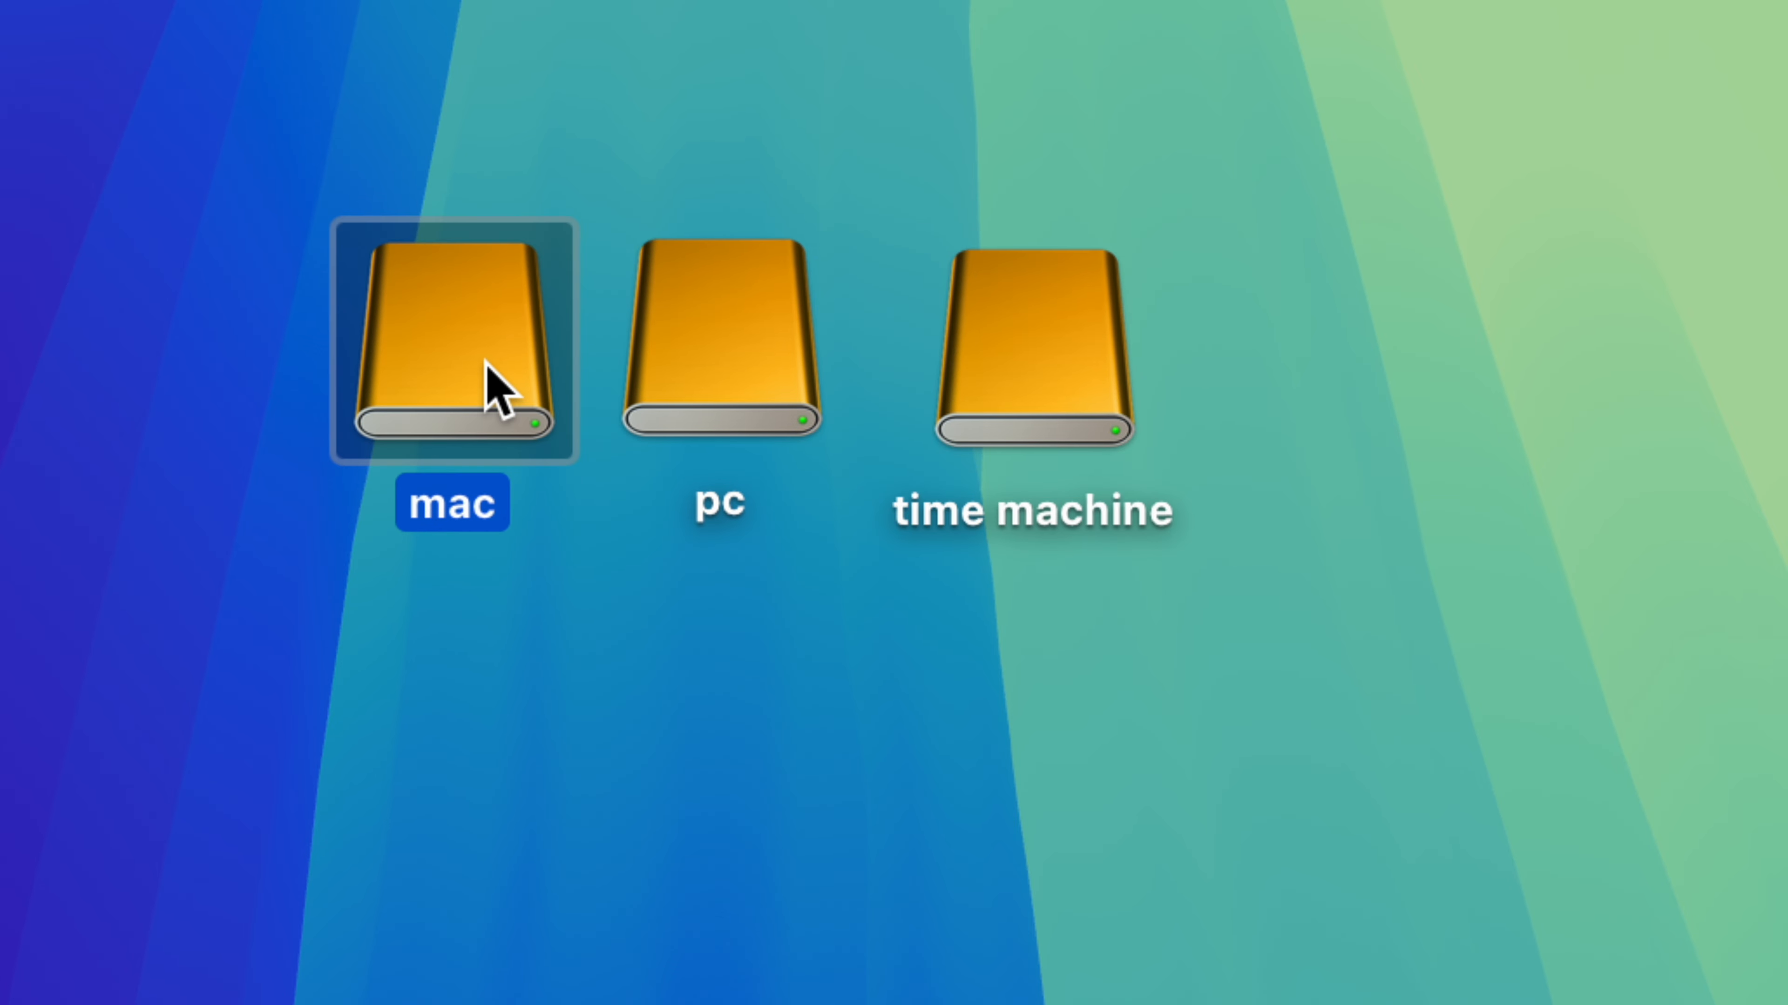
left_click(547, 549)
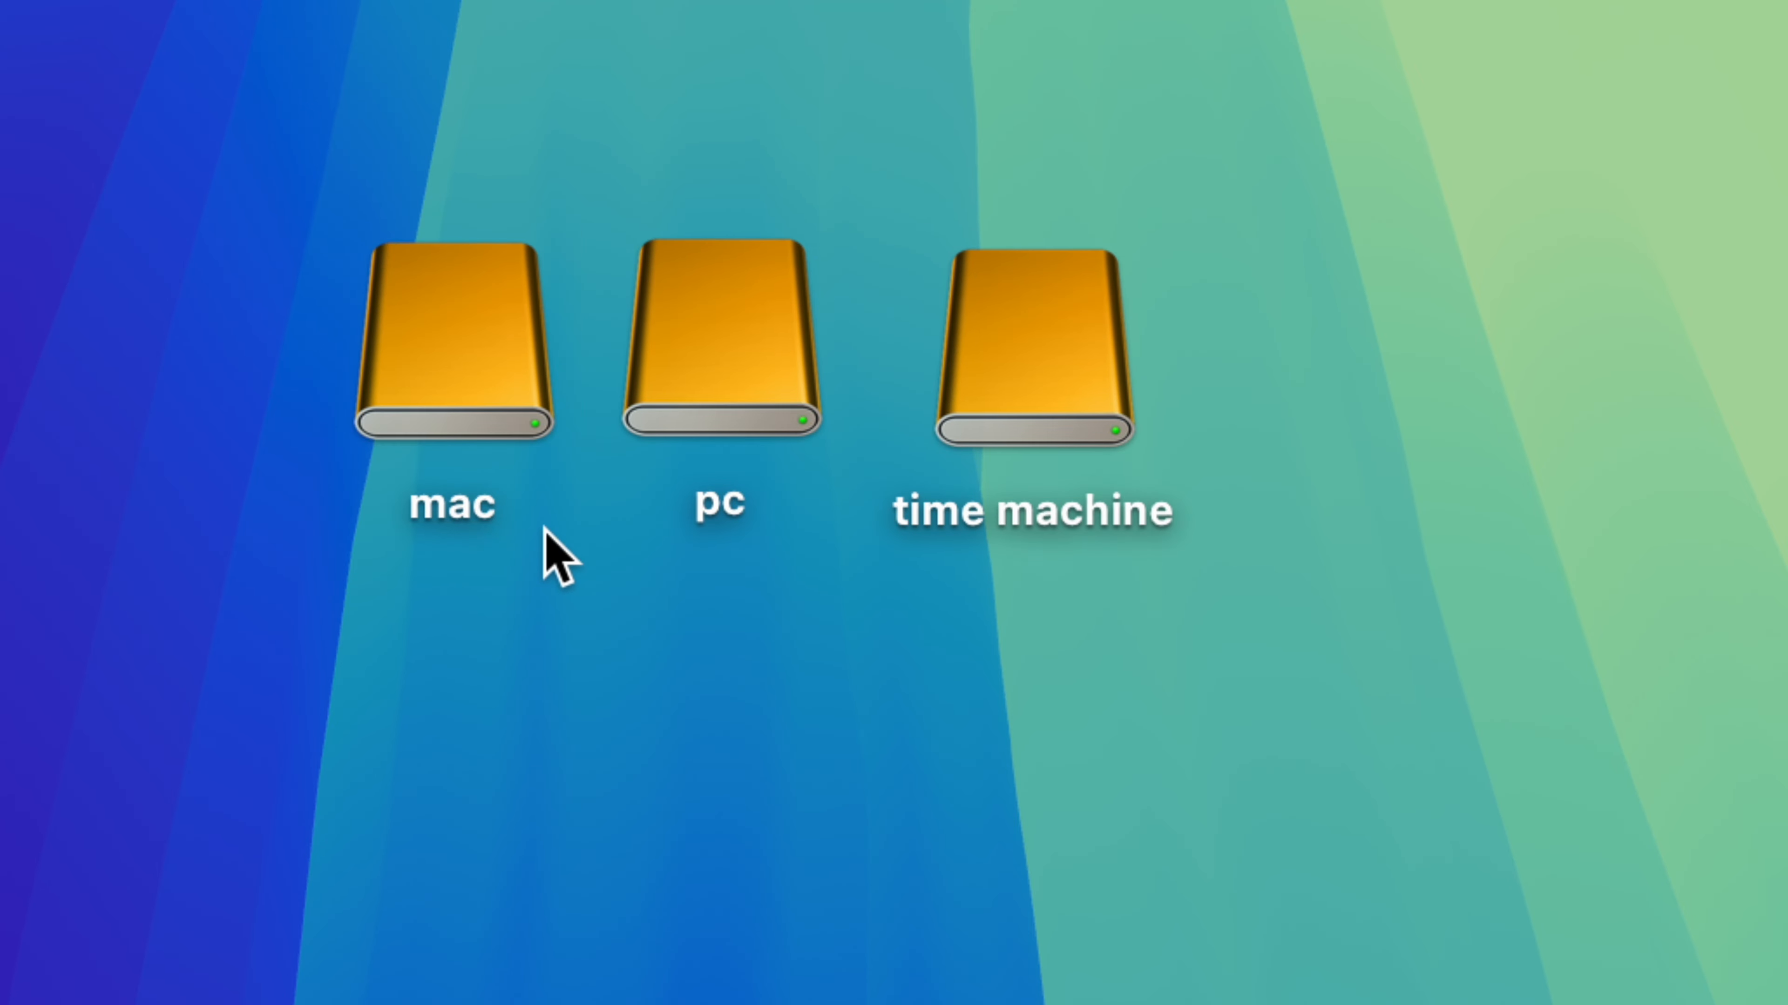
left_click(680, 405)
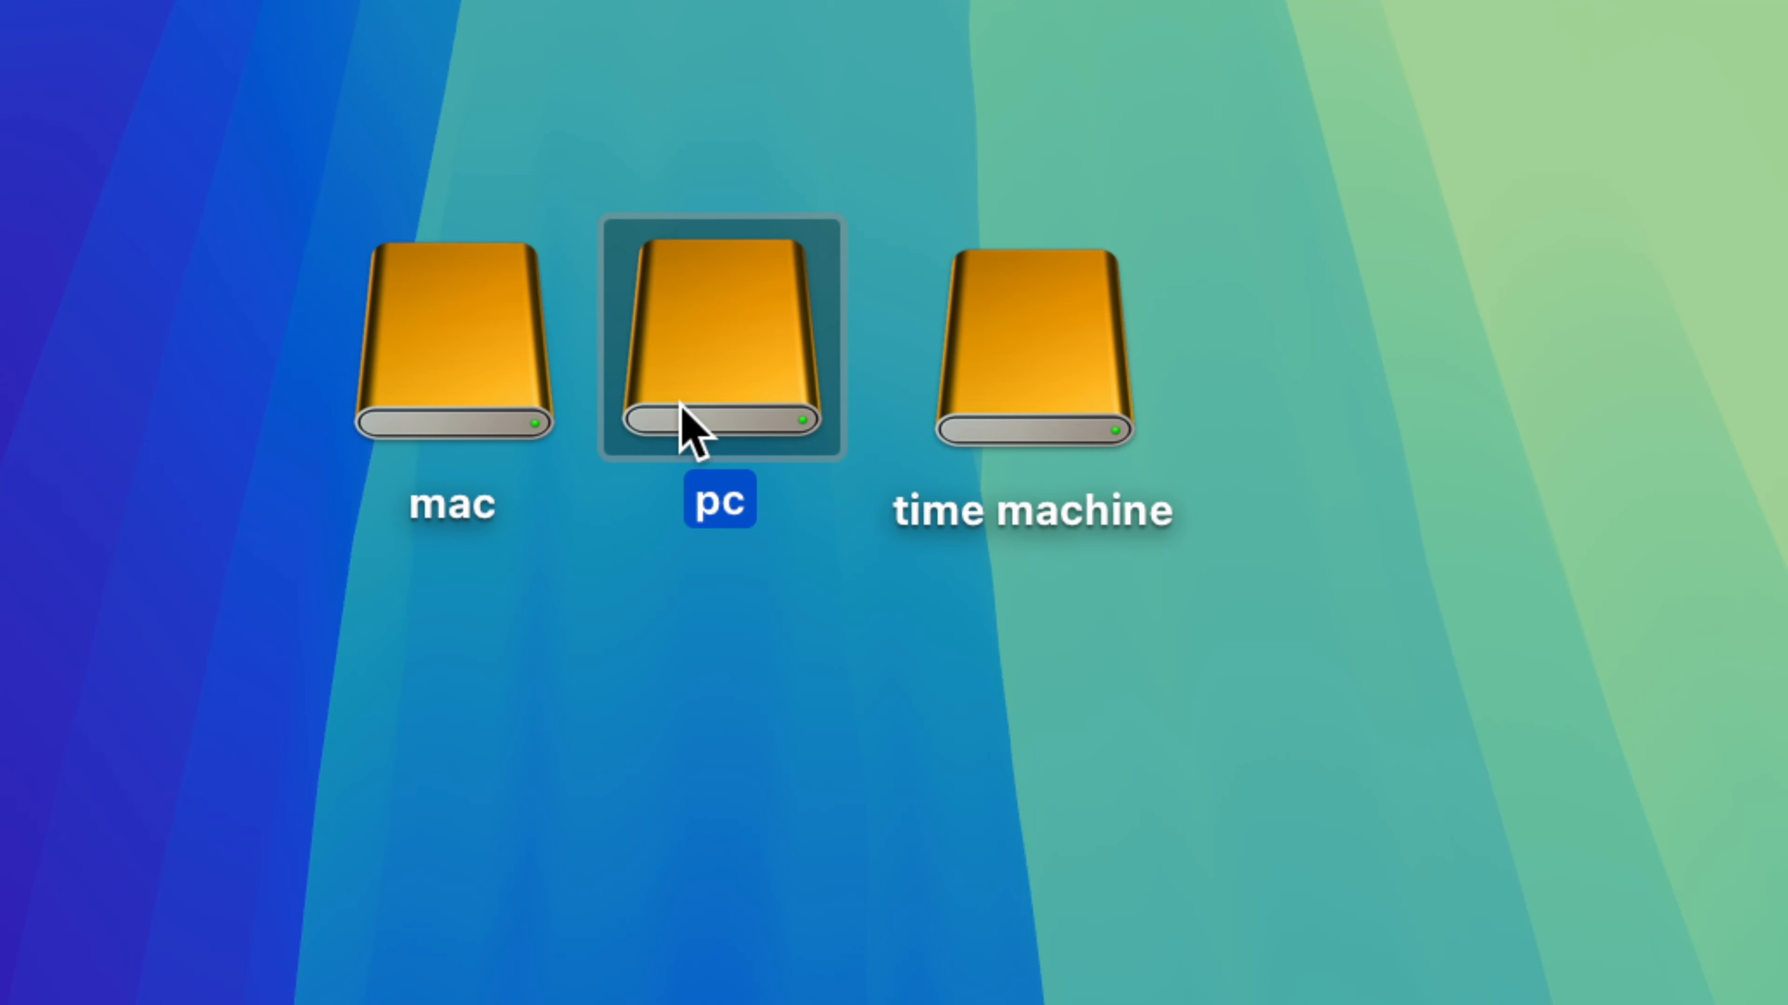
left_click(980, 389)
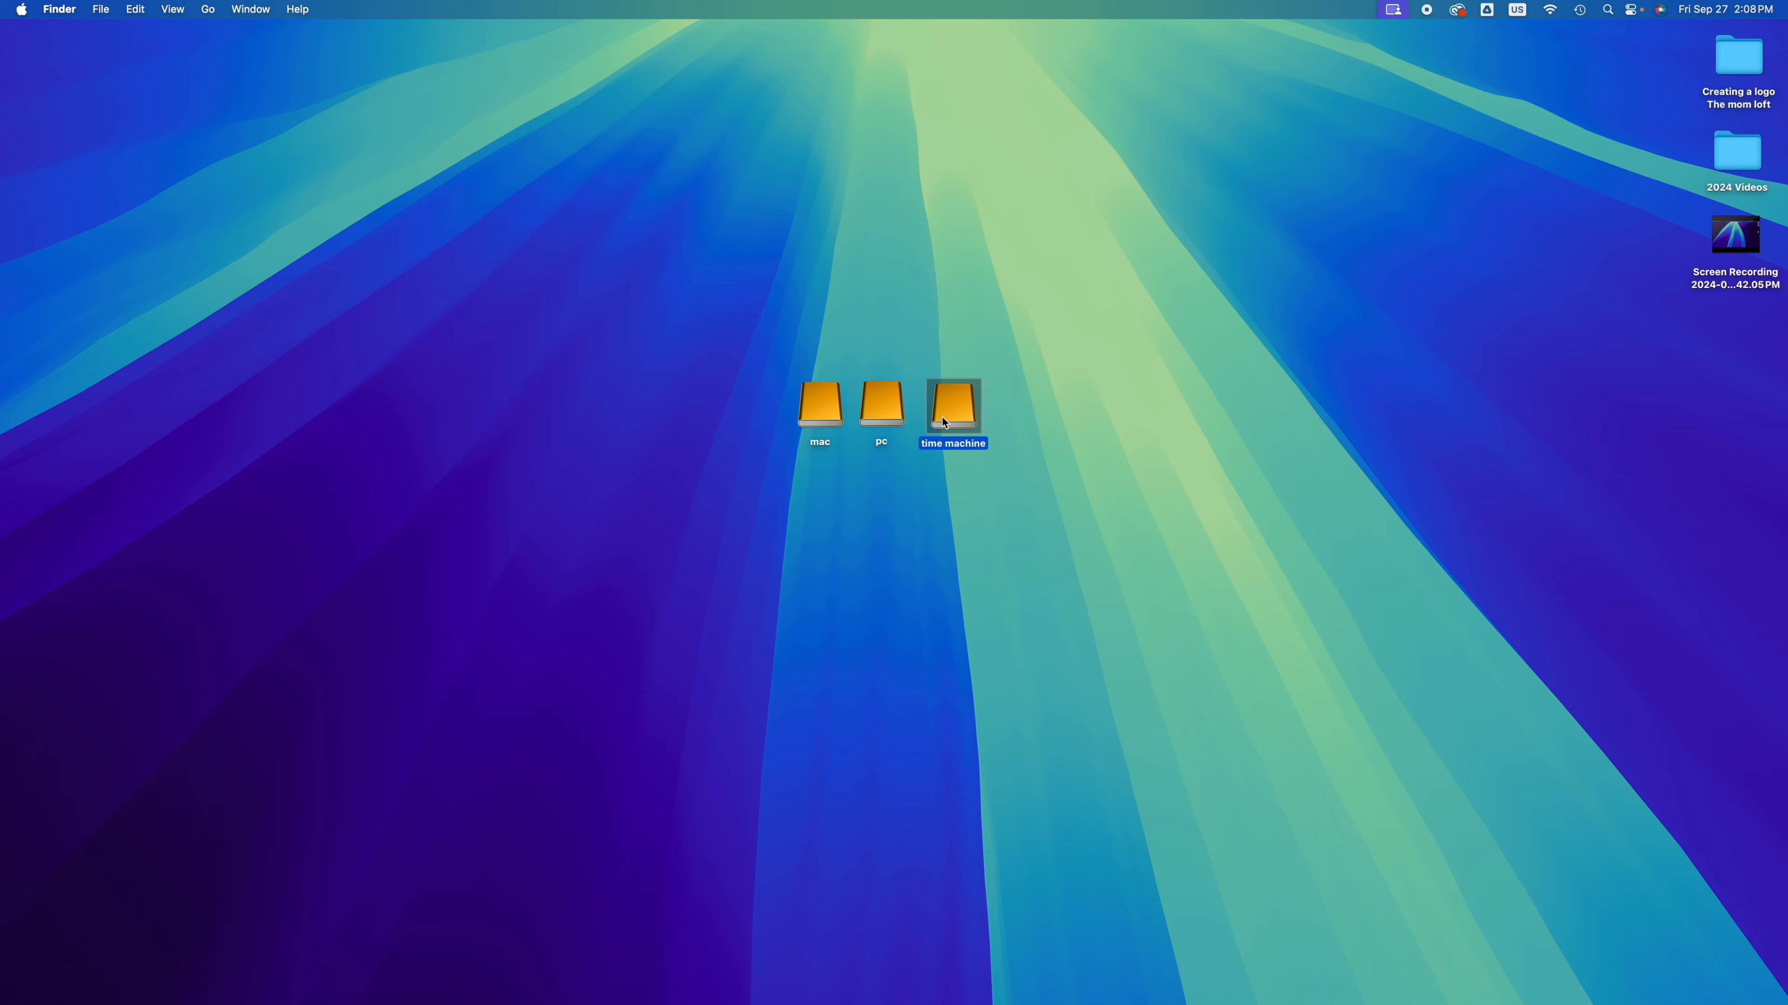
mouse_move(1090, 1000)
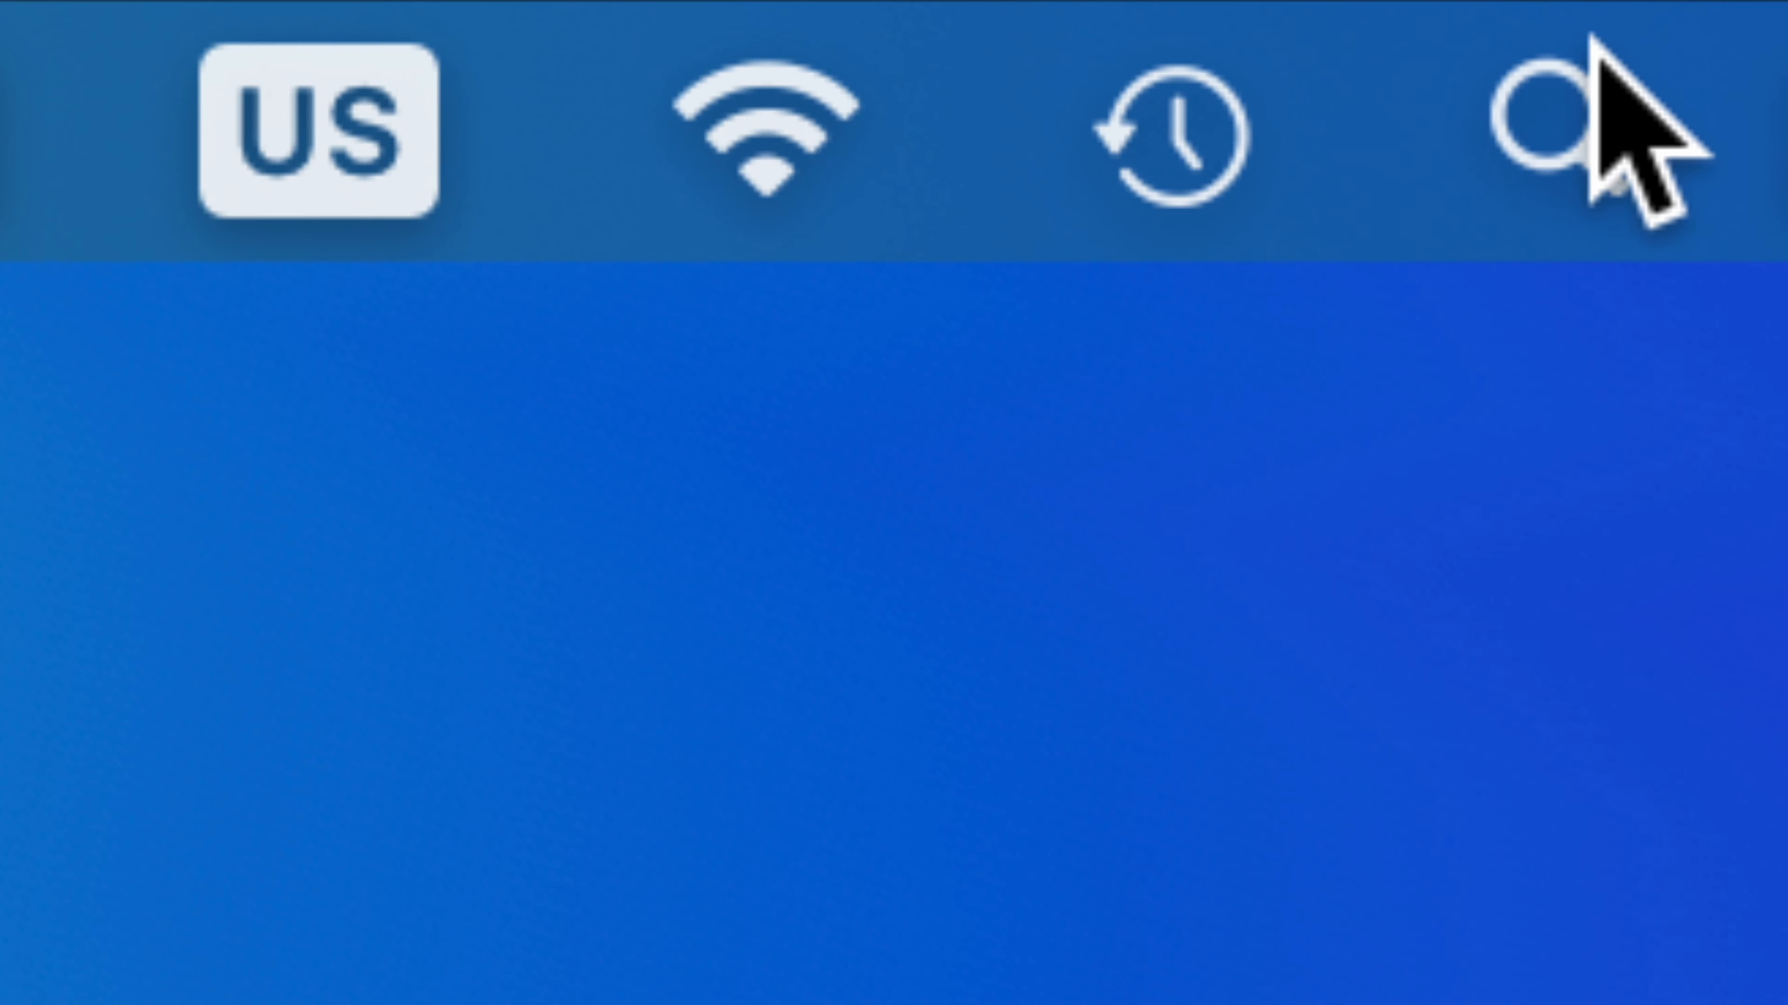
left_click(1592, 44)
type("syste")
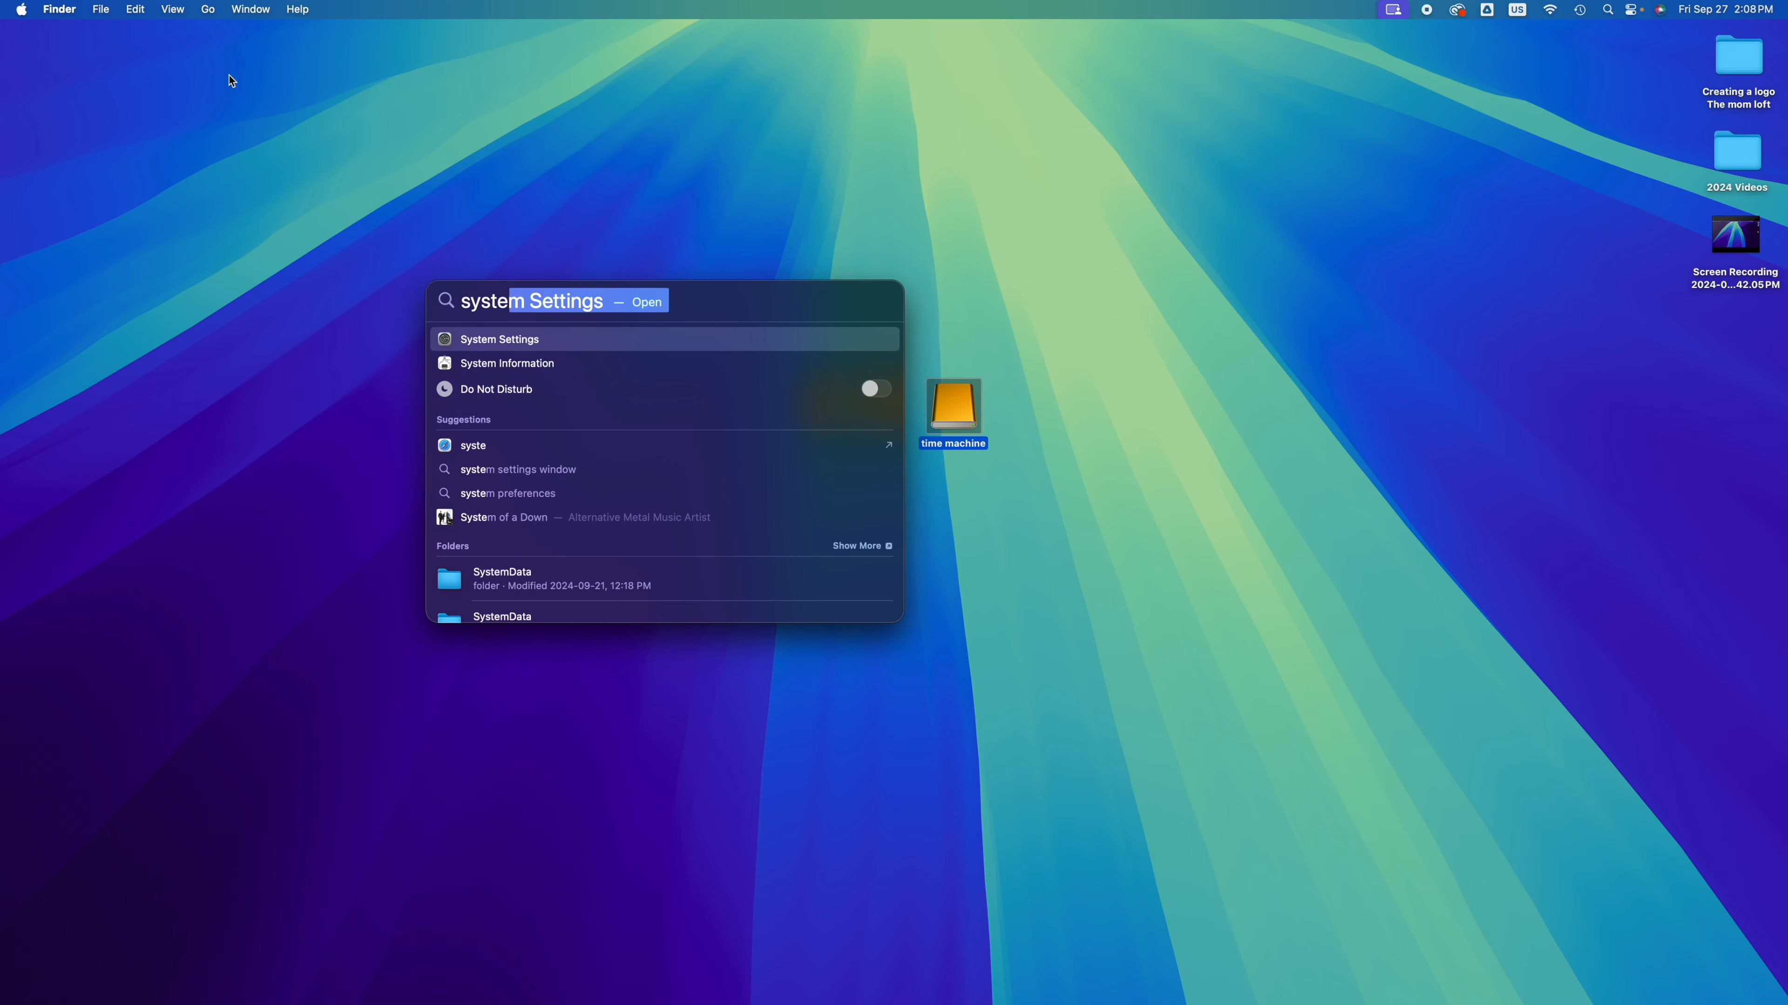
key("Escape")
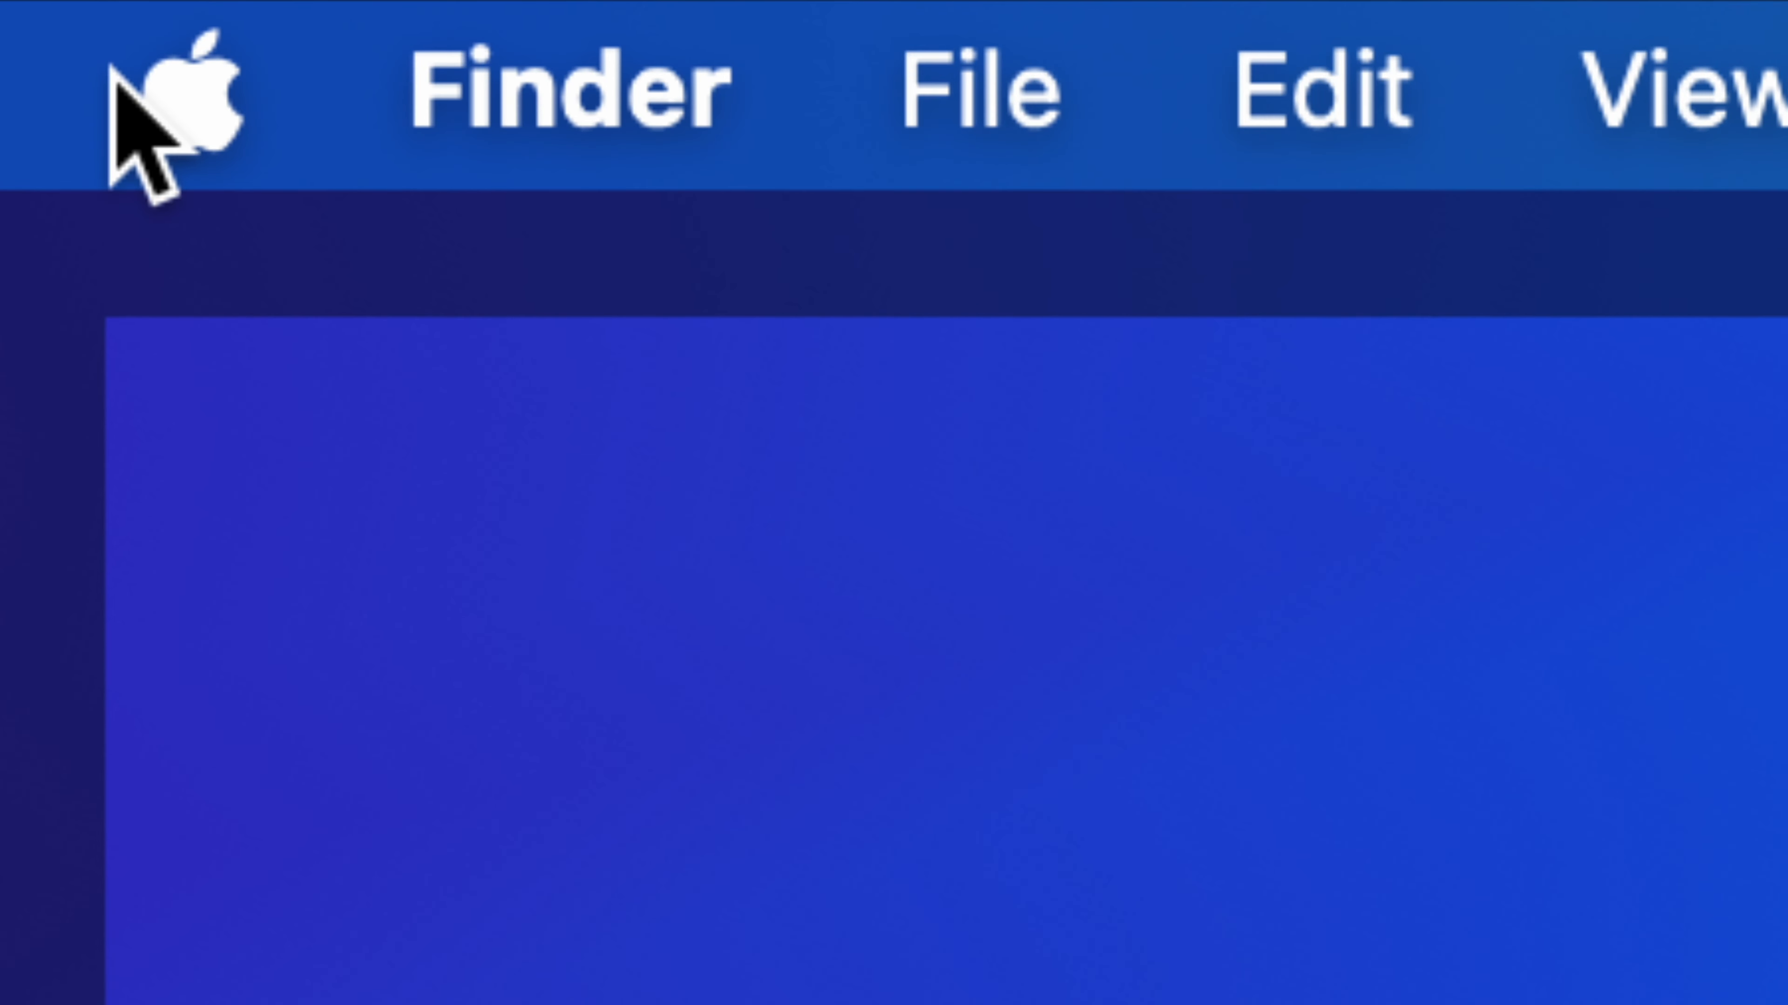
Switch to System Settings, search for time machine and open the Time Machine settings
left_click(15, 9)
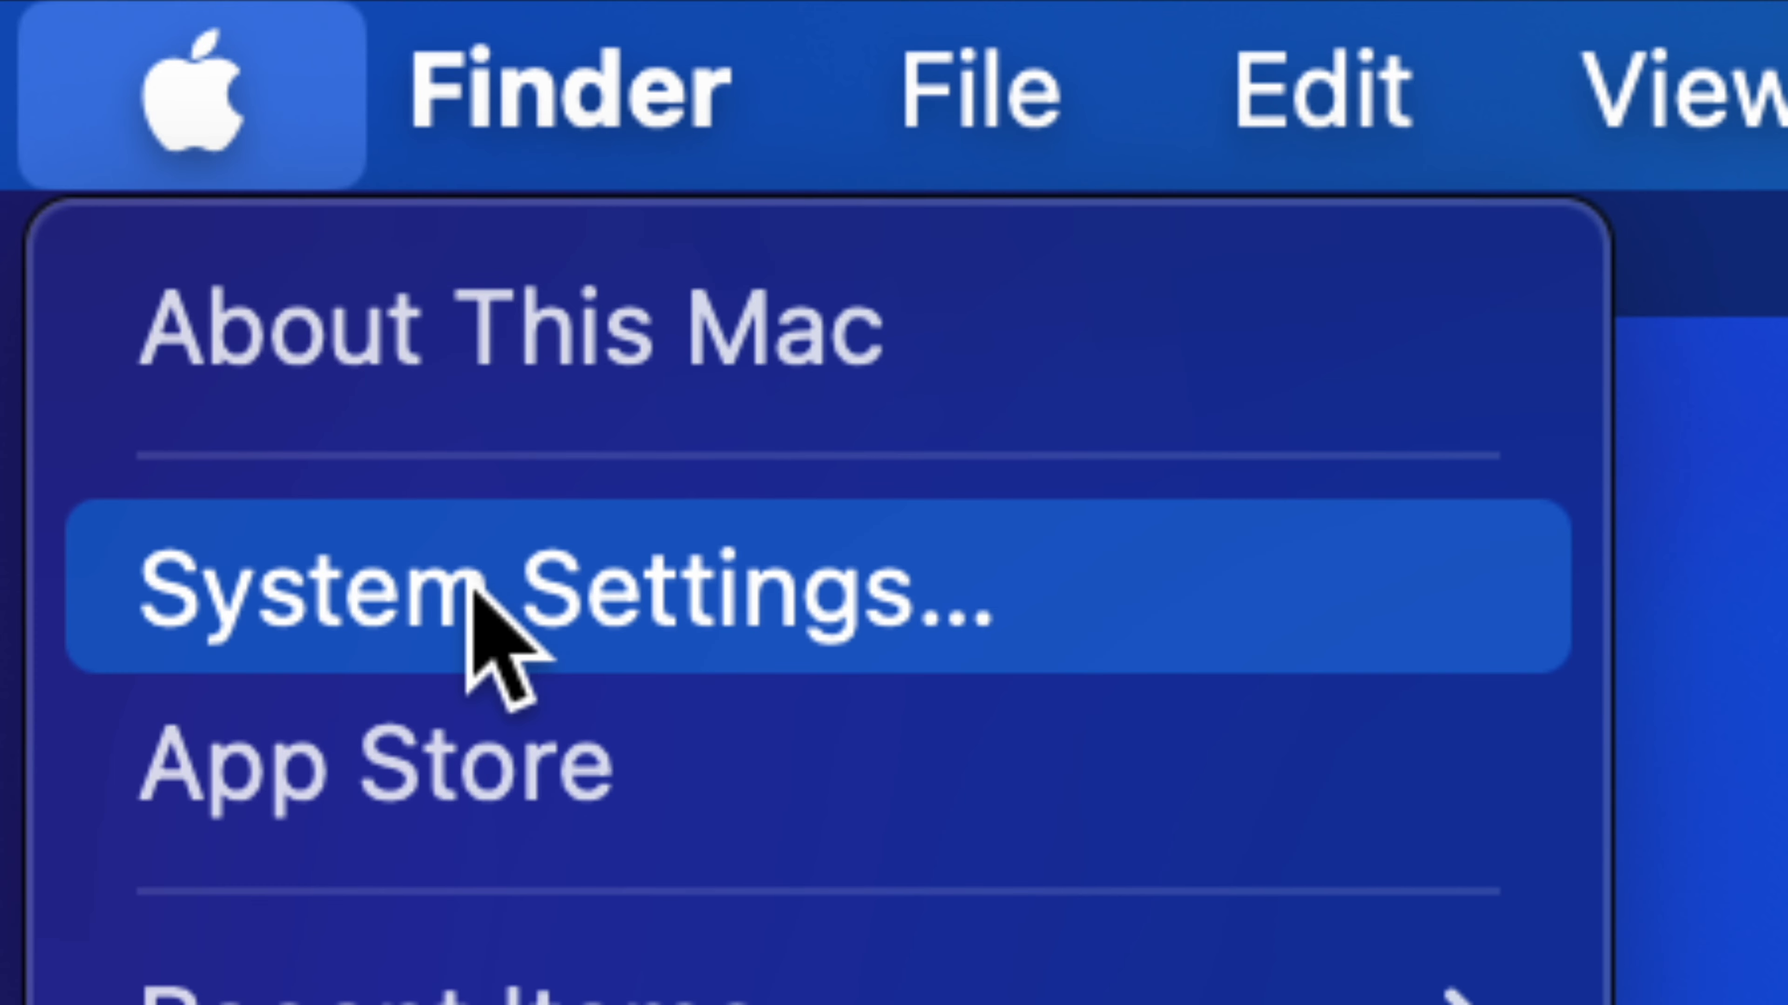
left_click(471, 592)
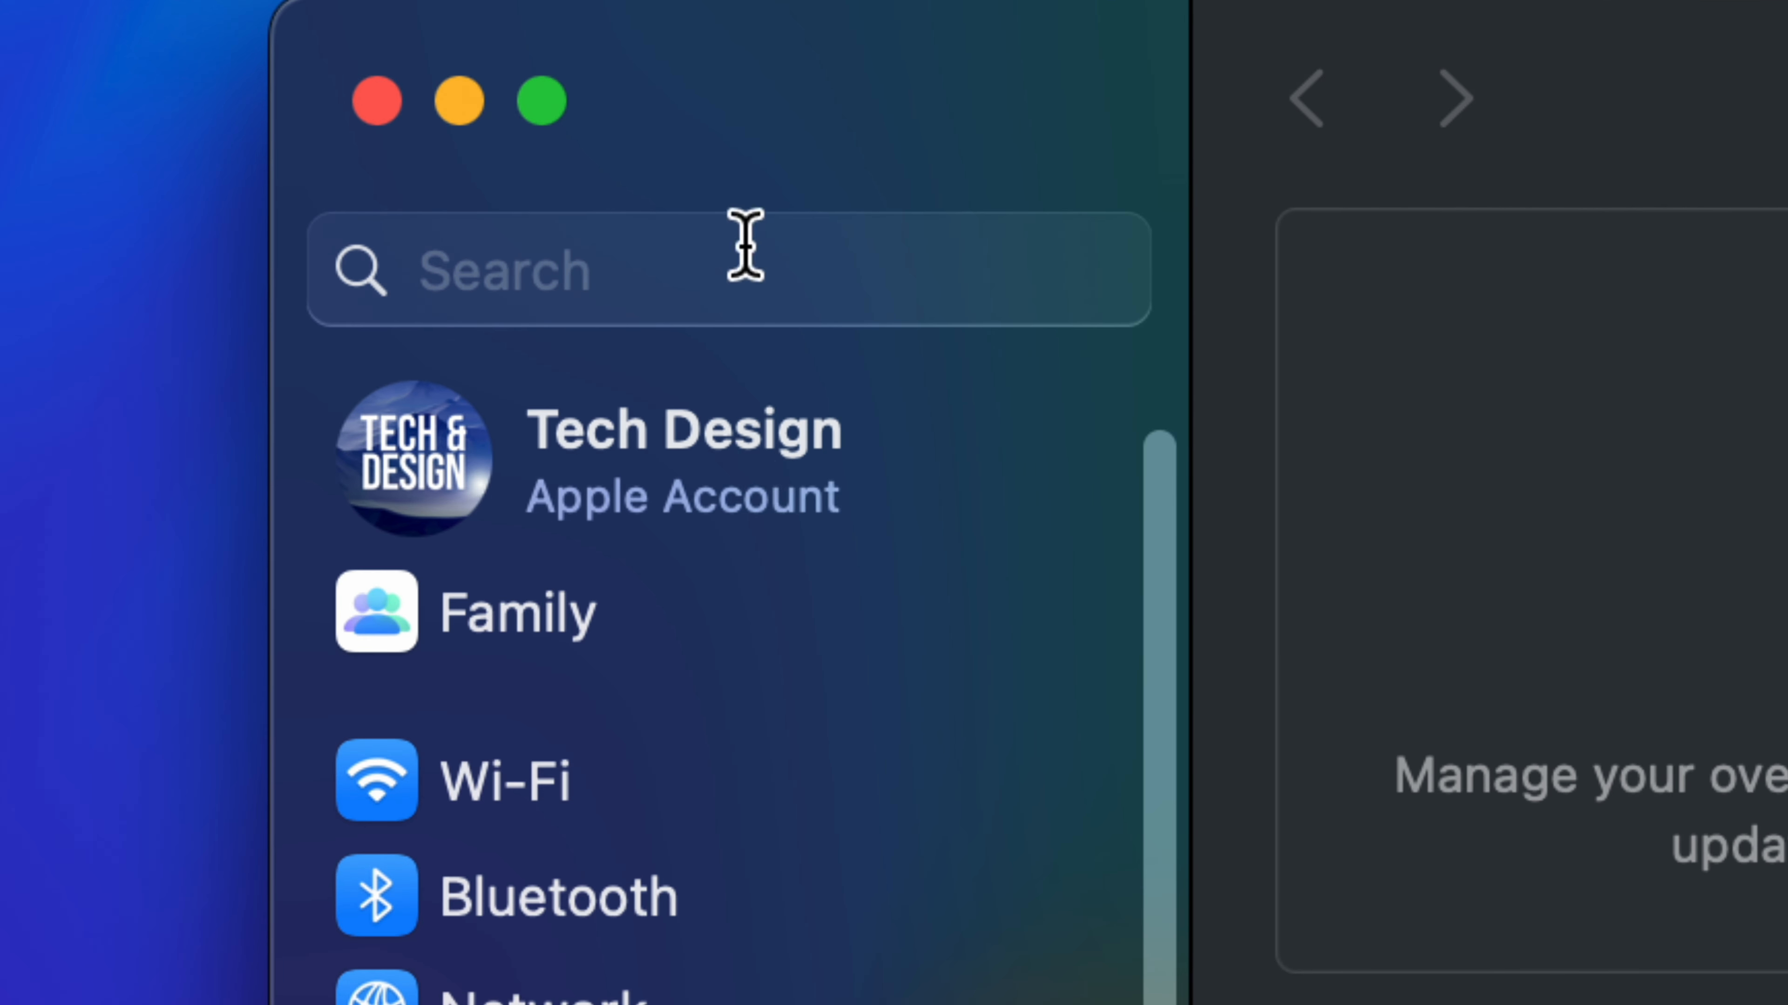
left_click(511, 257)
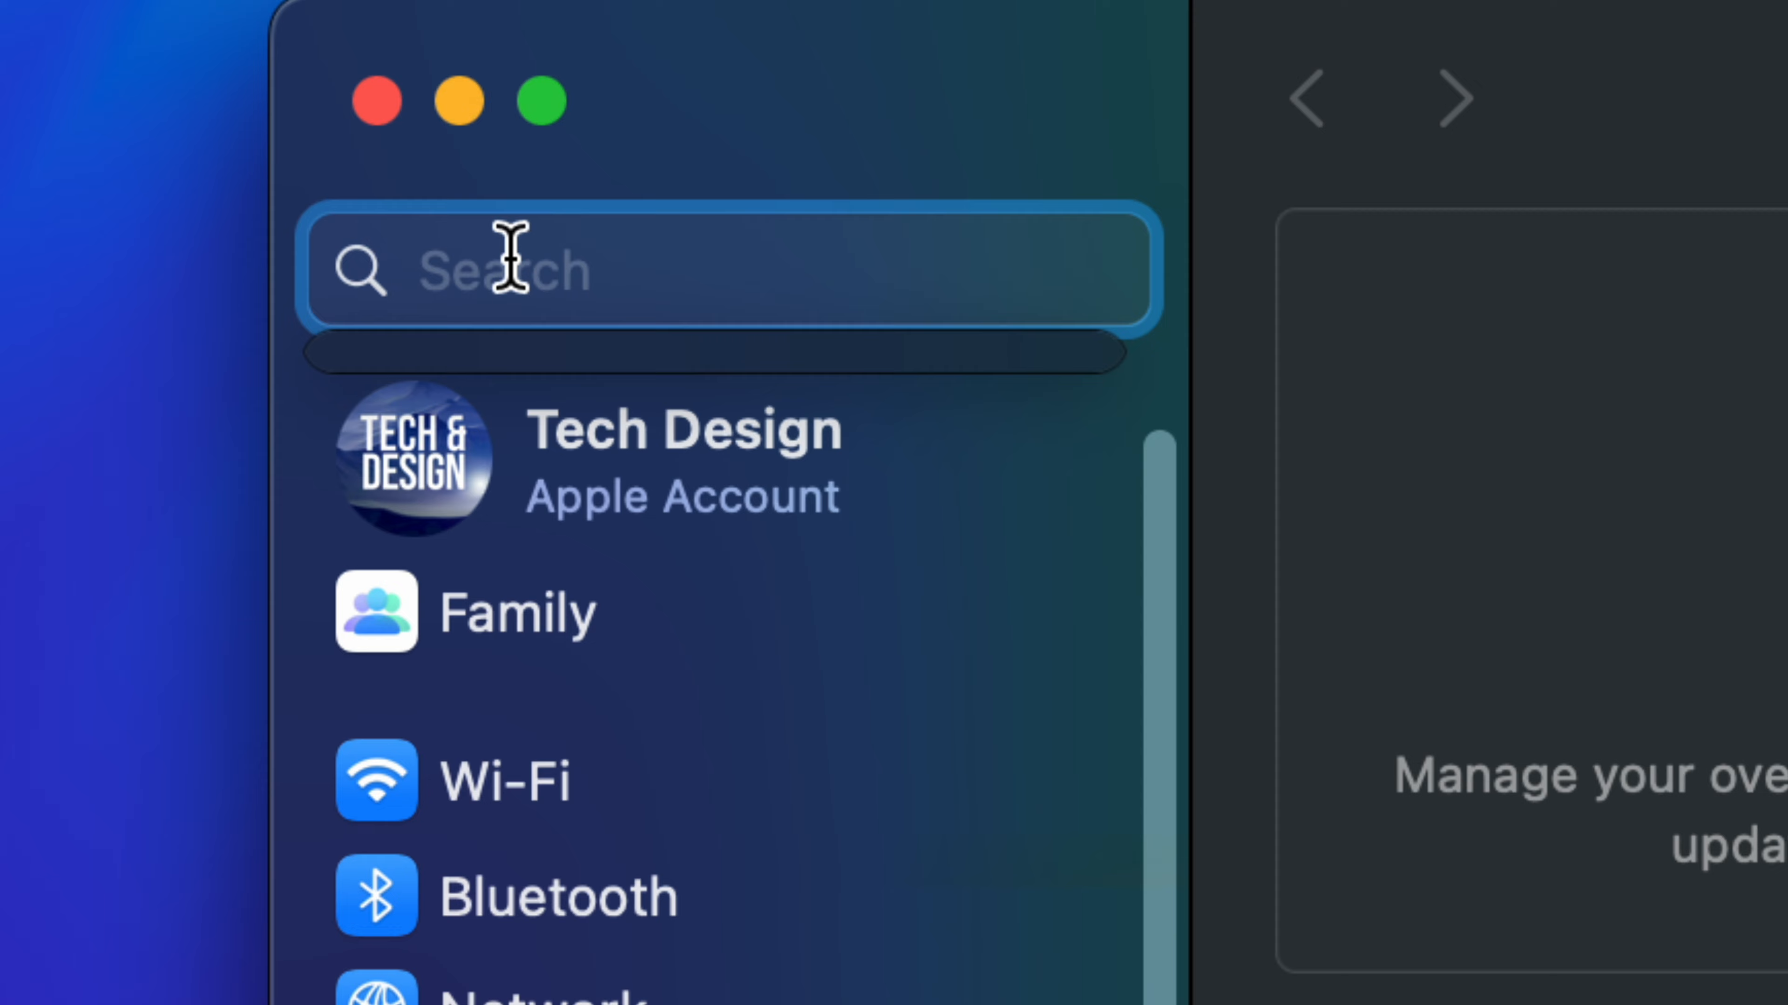
type("time ")
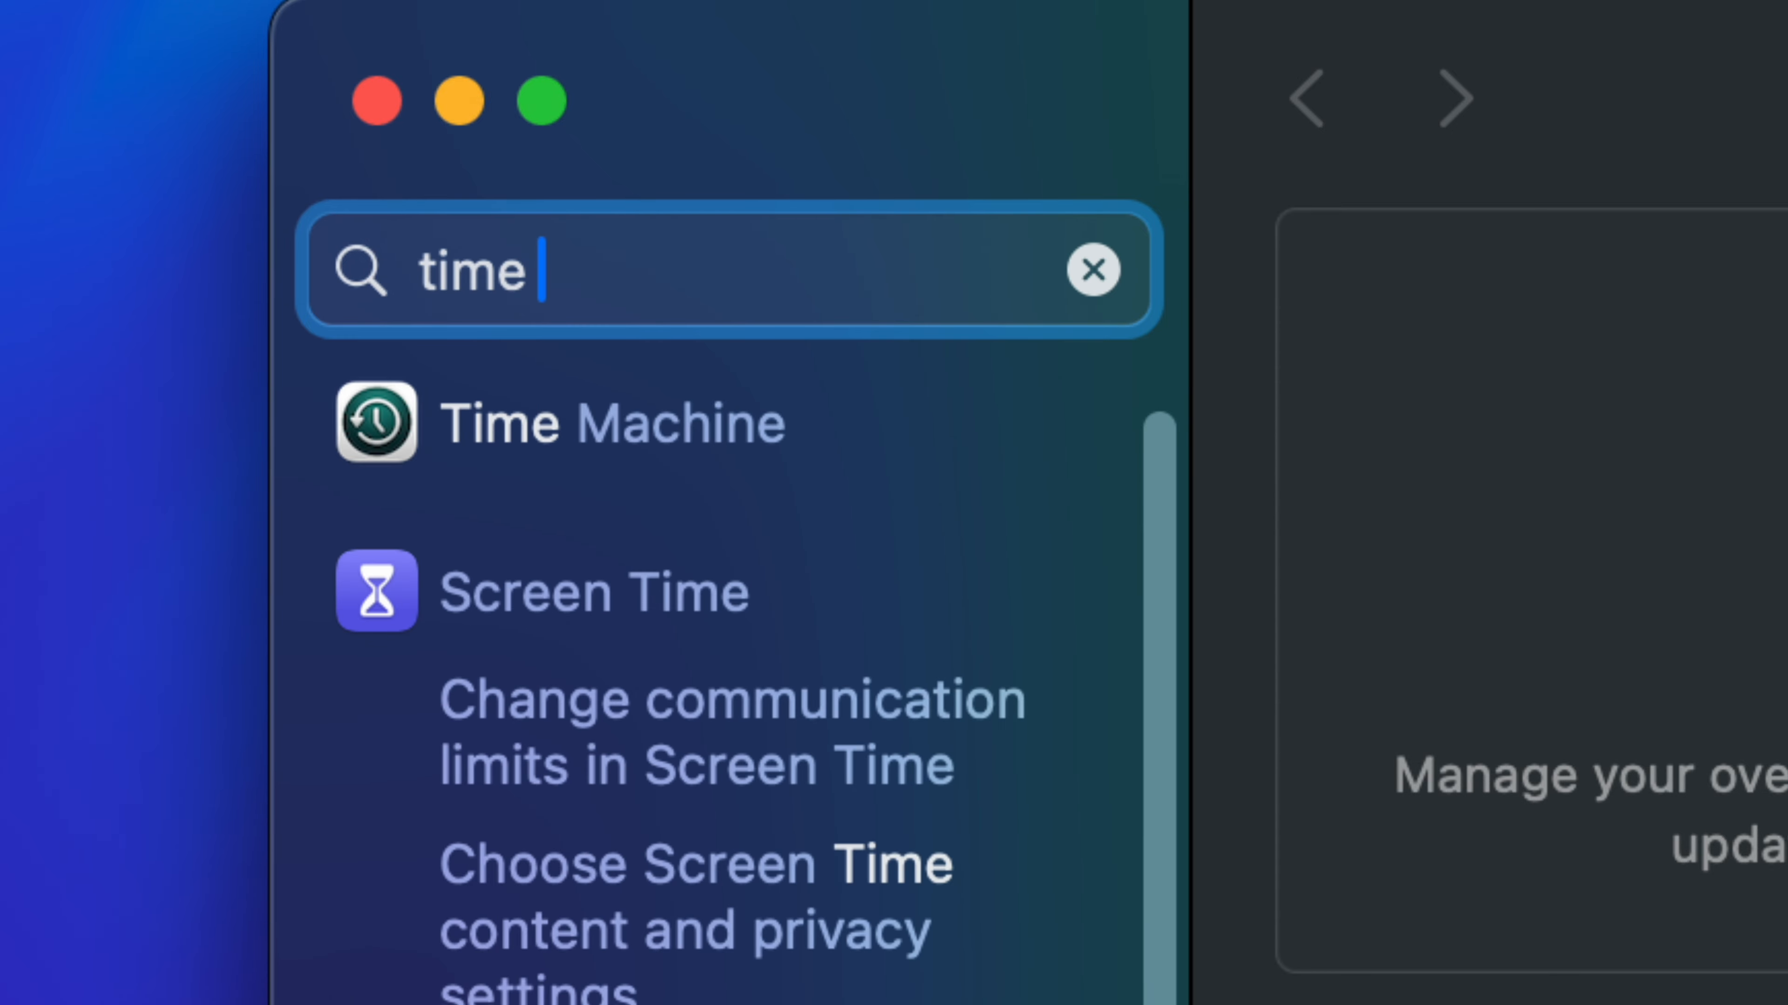
type("machine")
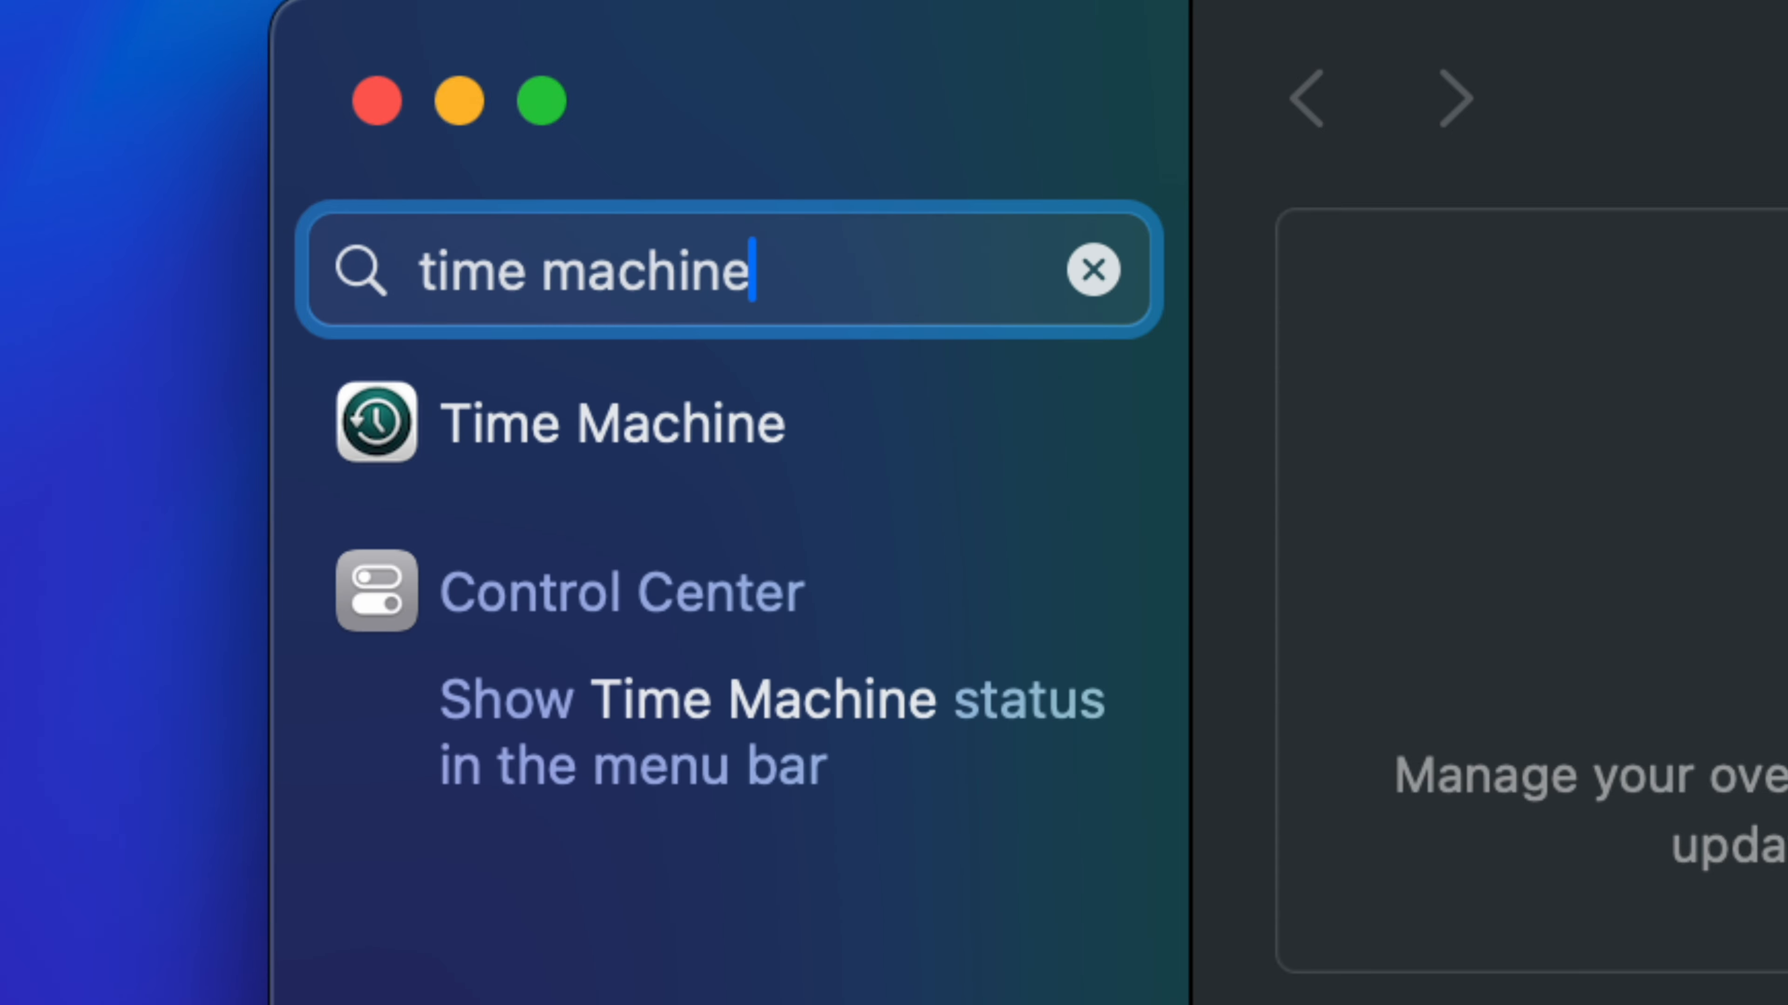
left_click(494, 408)
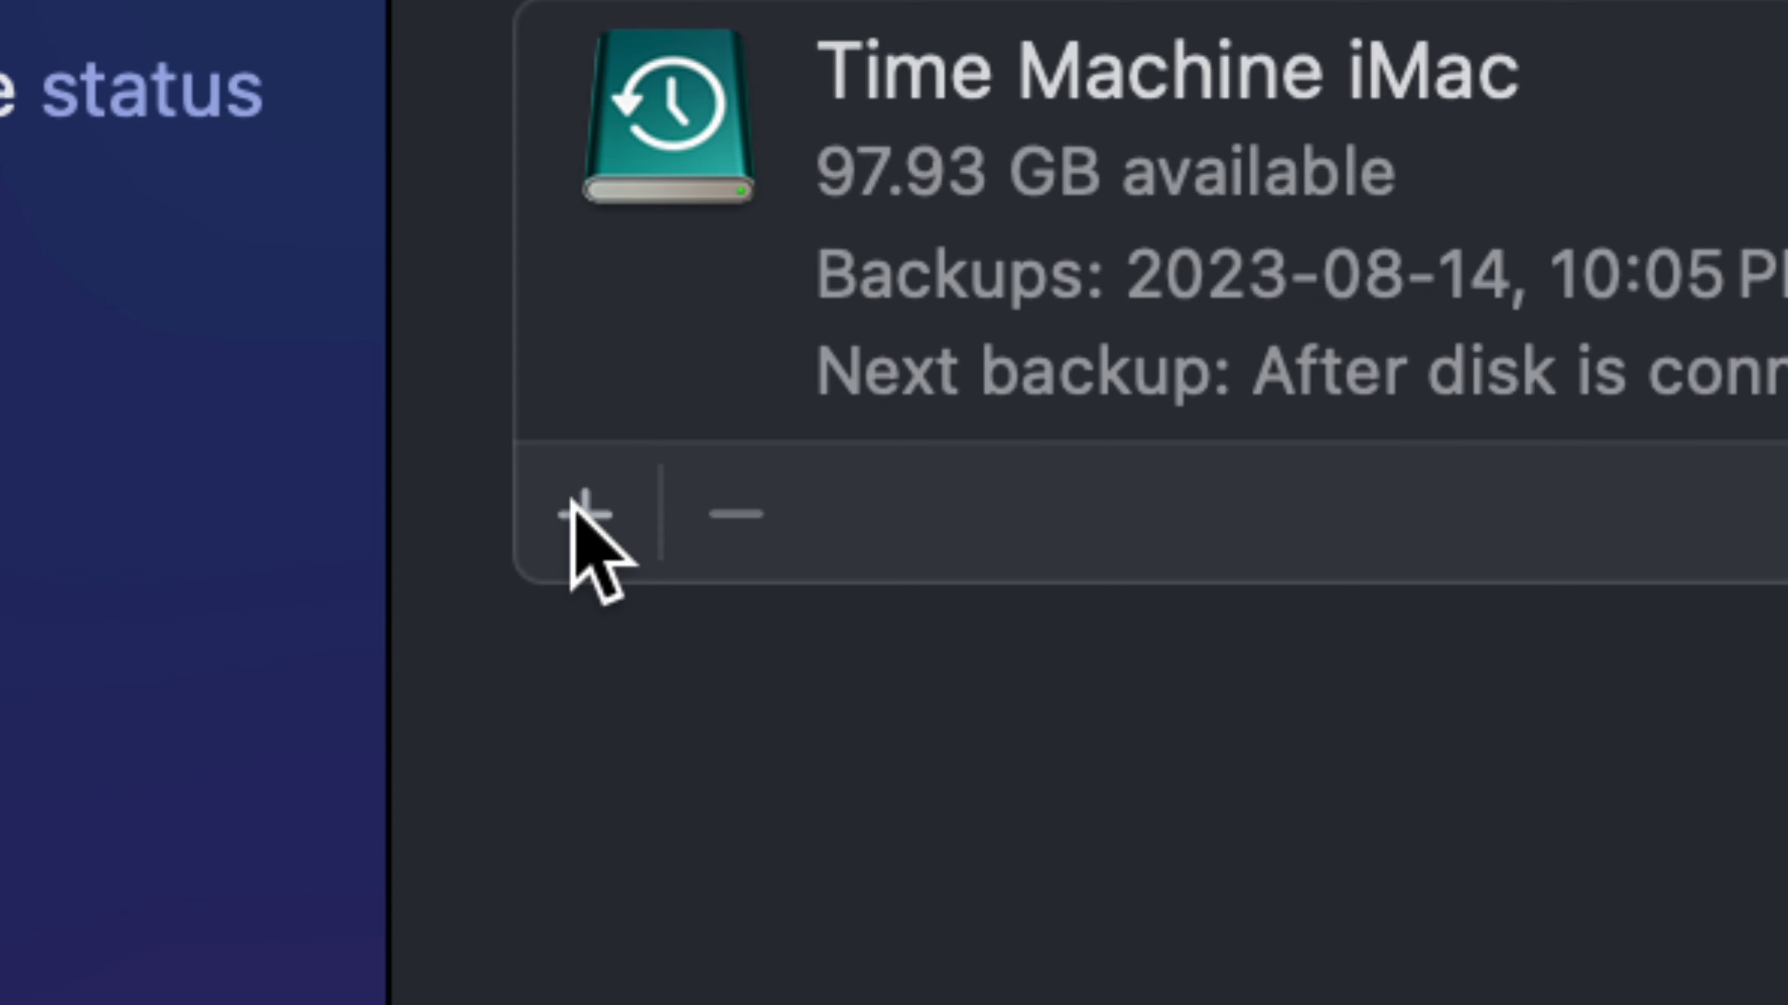
Add the time machine volume as a new backup disk and begin its setup
left_click(572, 501)
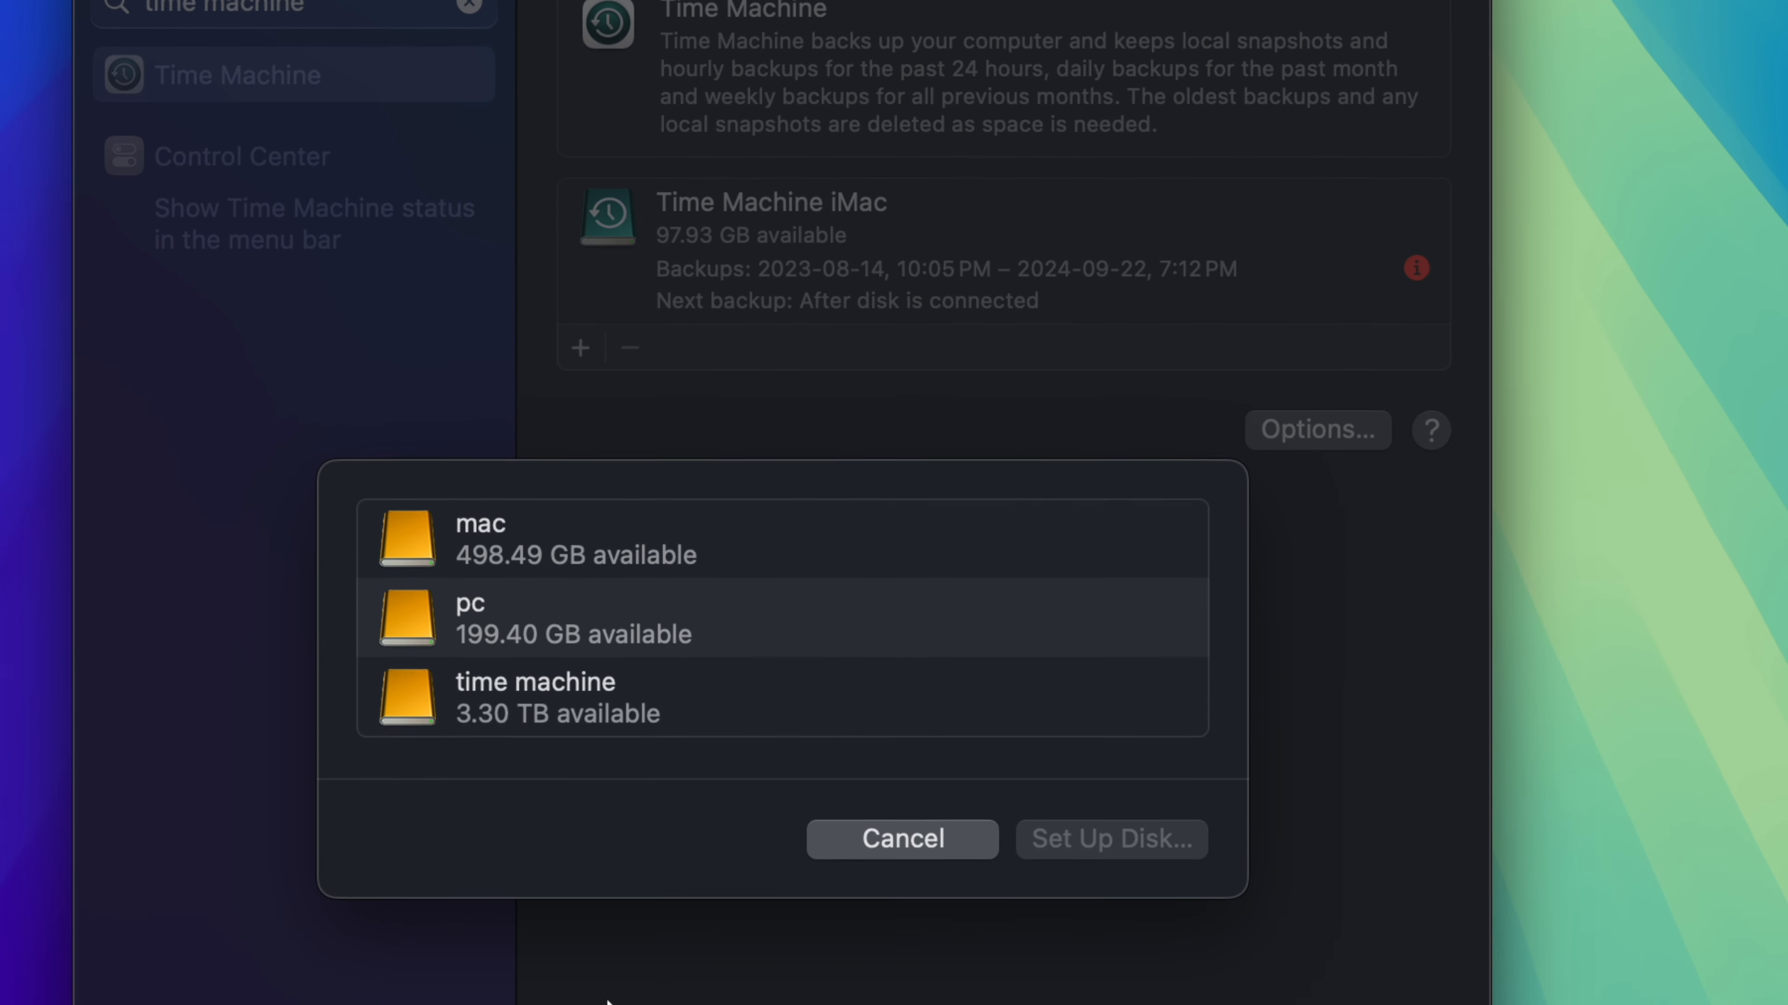
left_click(501, 687)
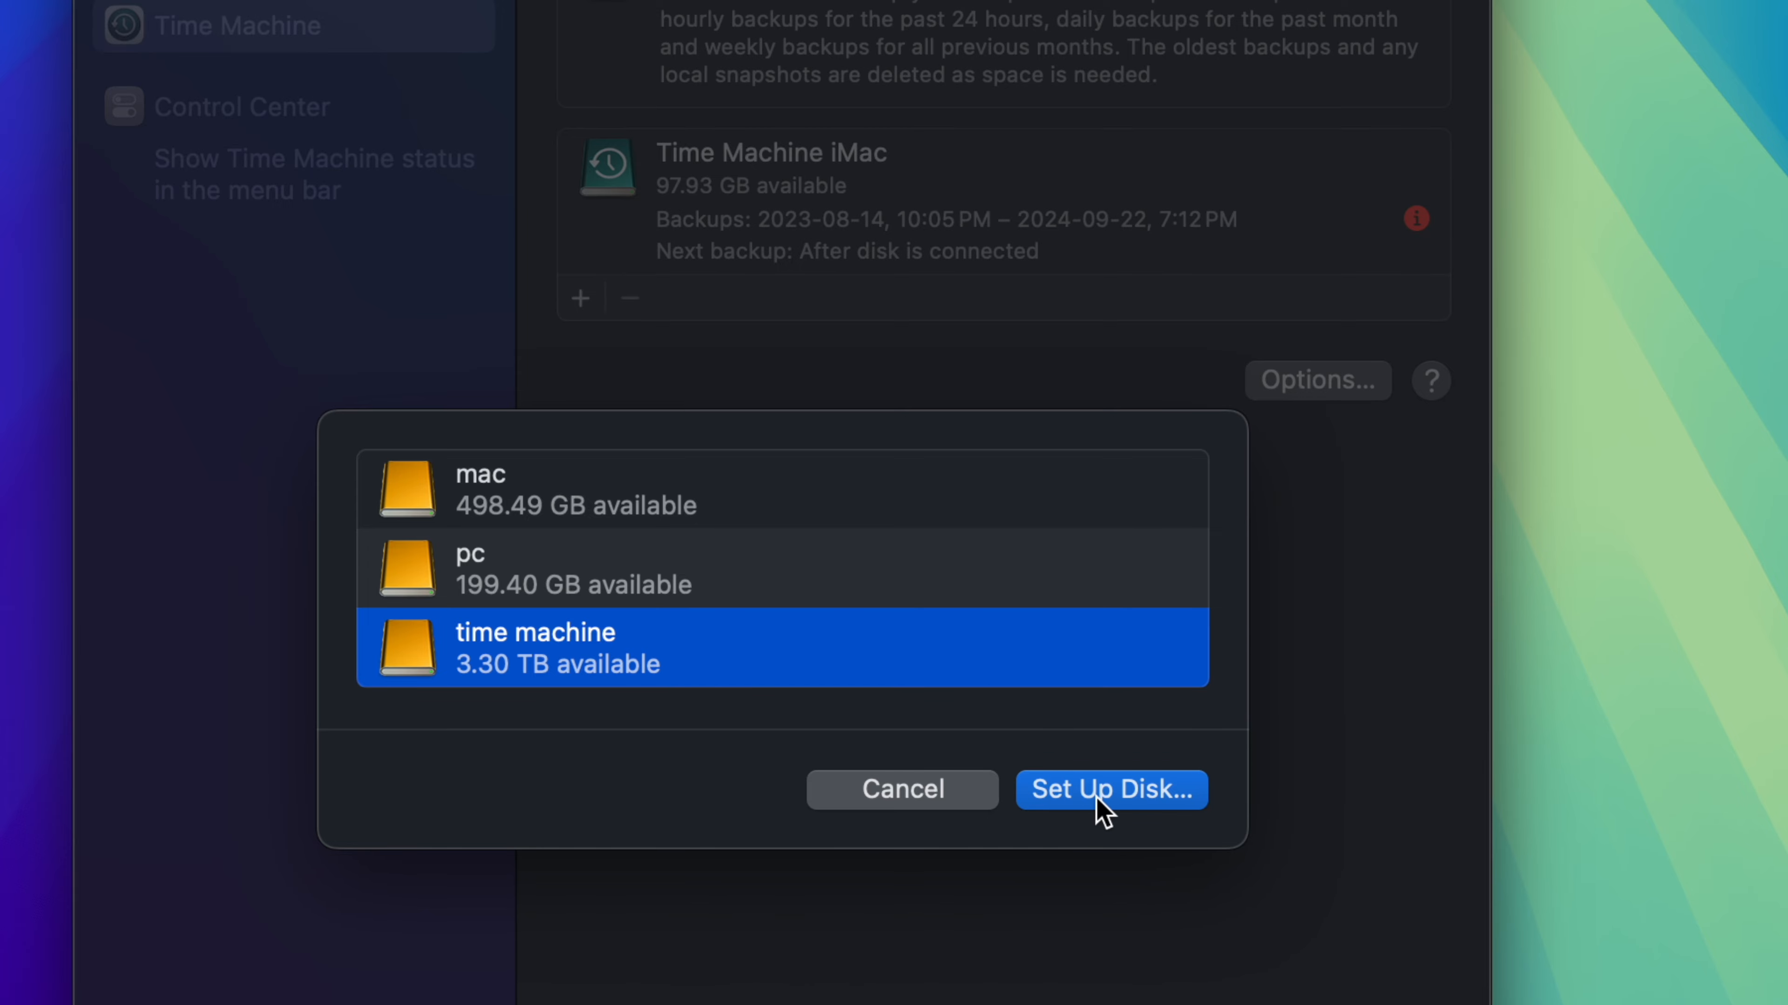
left_click(1103, 811)
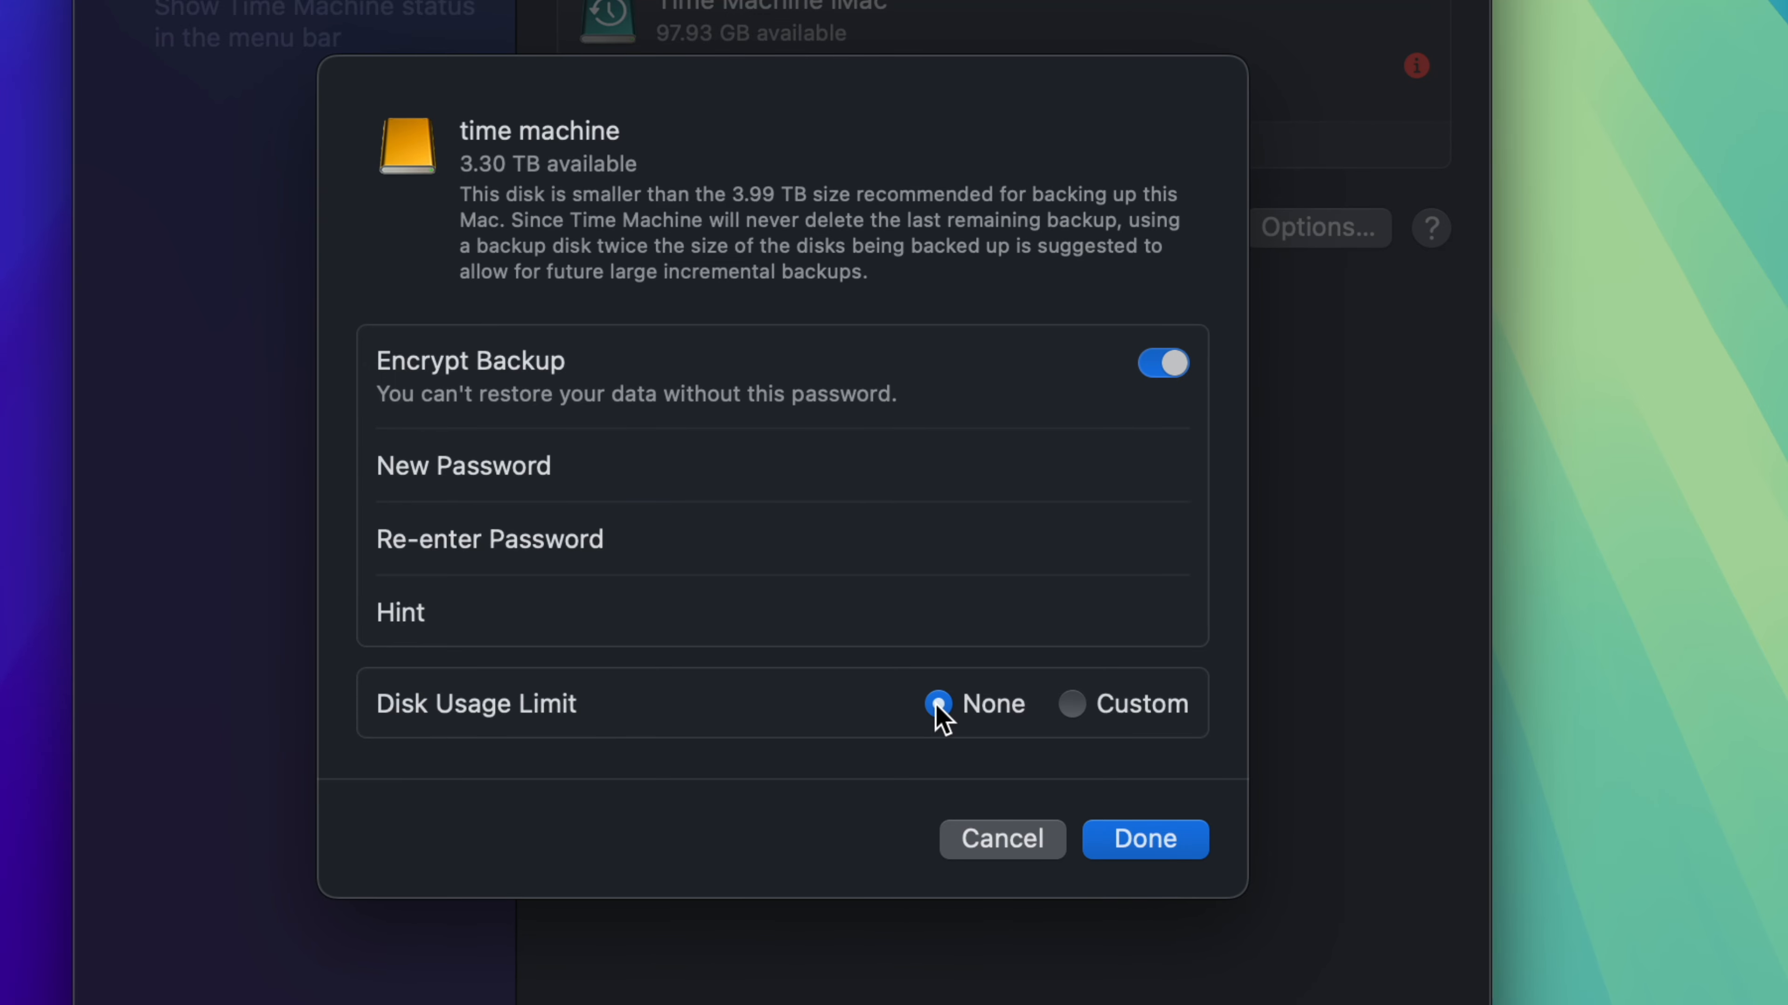
Try a custom disk usage limit for the time machine backups and return the limit to None
left_click(1071, 705)
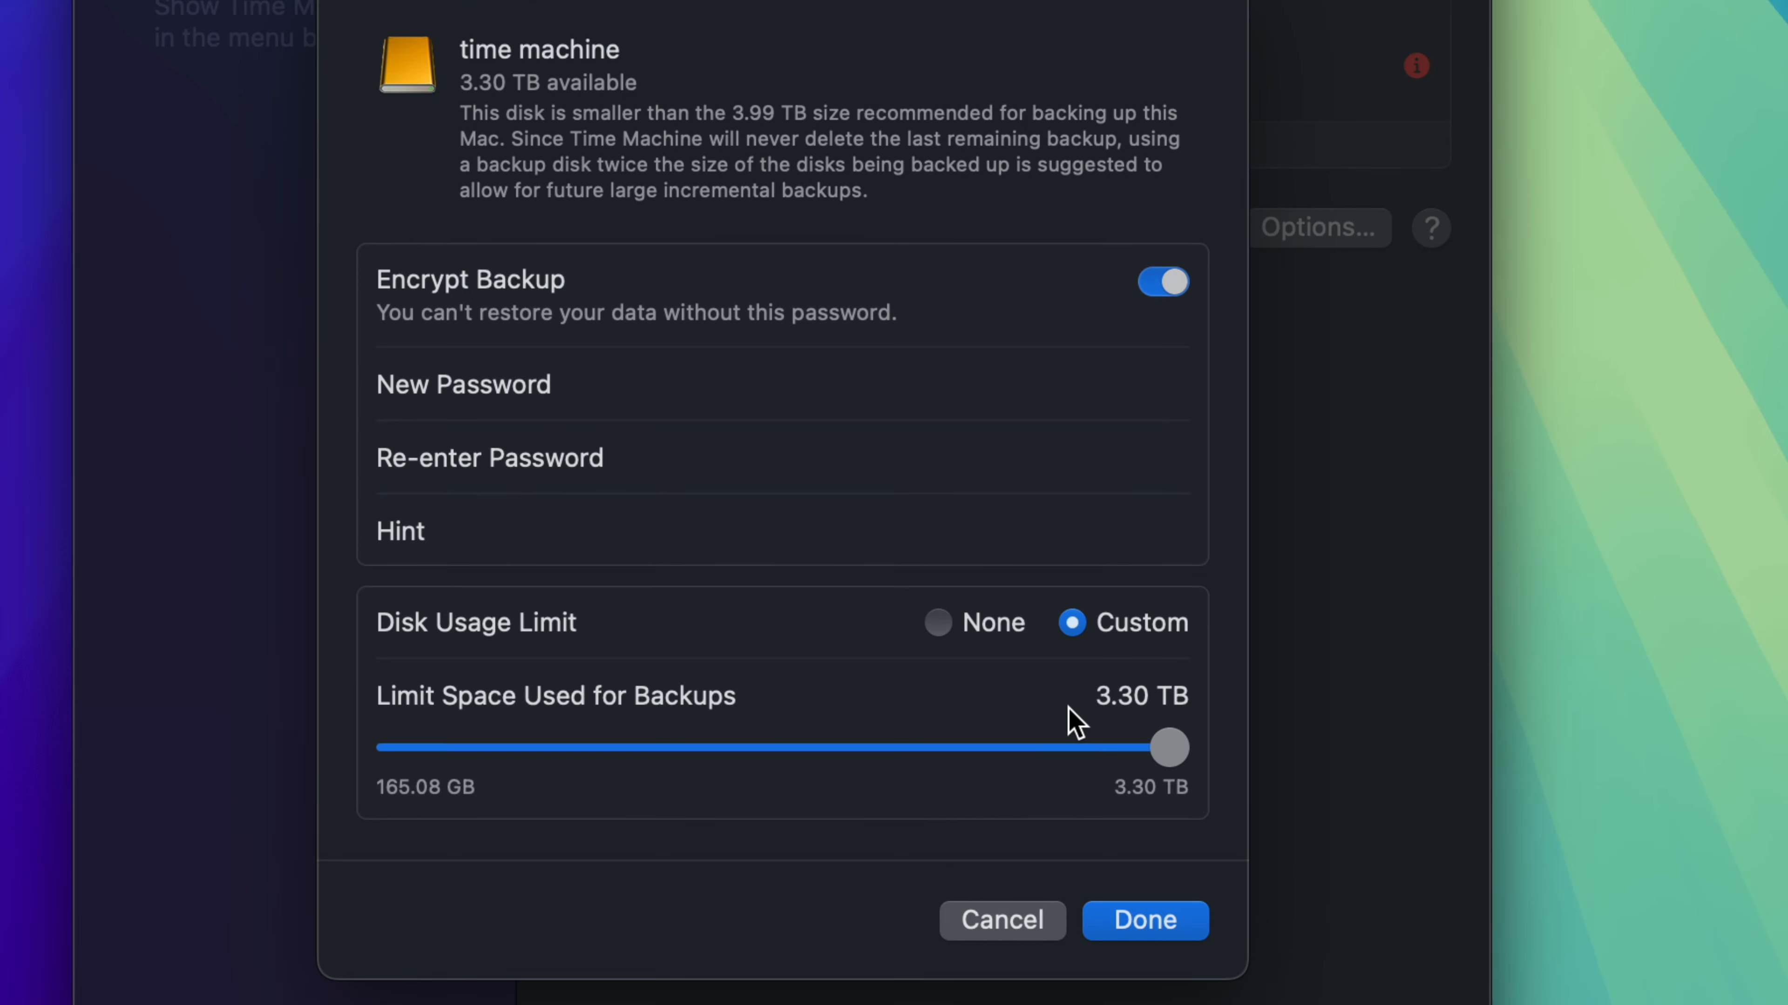
left_click_drag(1169, 747, 1202, 765)
left_click(943, 621)
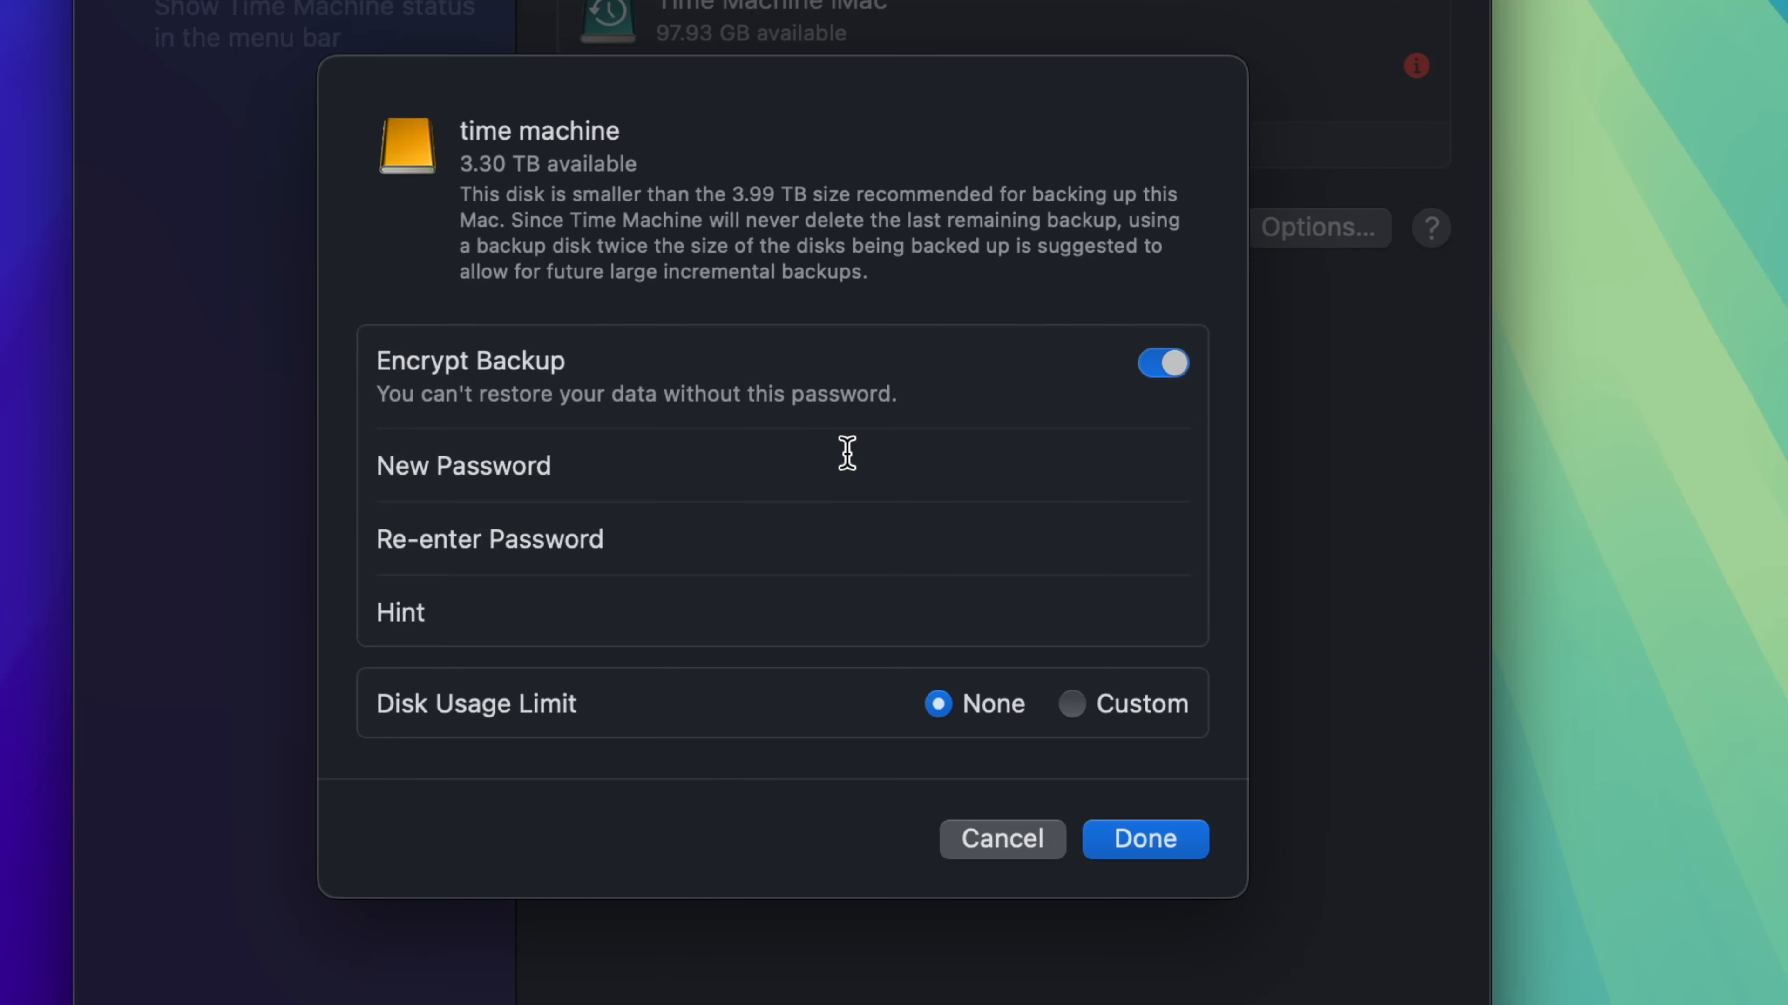
Turn off backup encryption and complete the setup of the time machine disk
left_click(1172, 369)
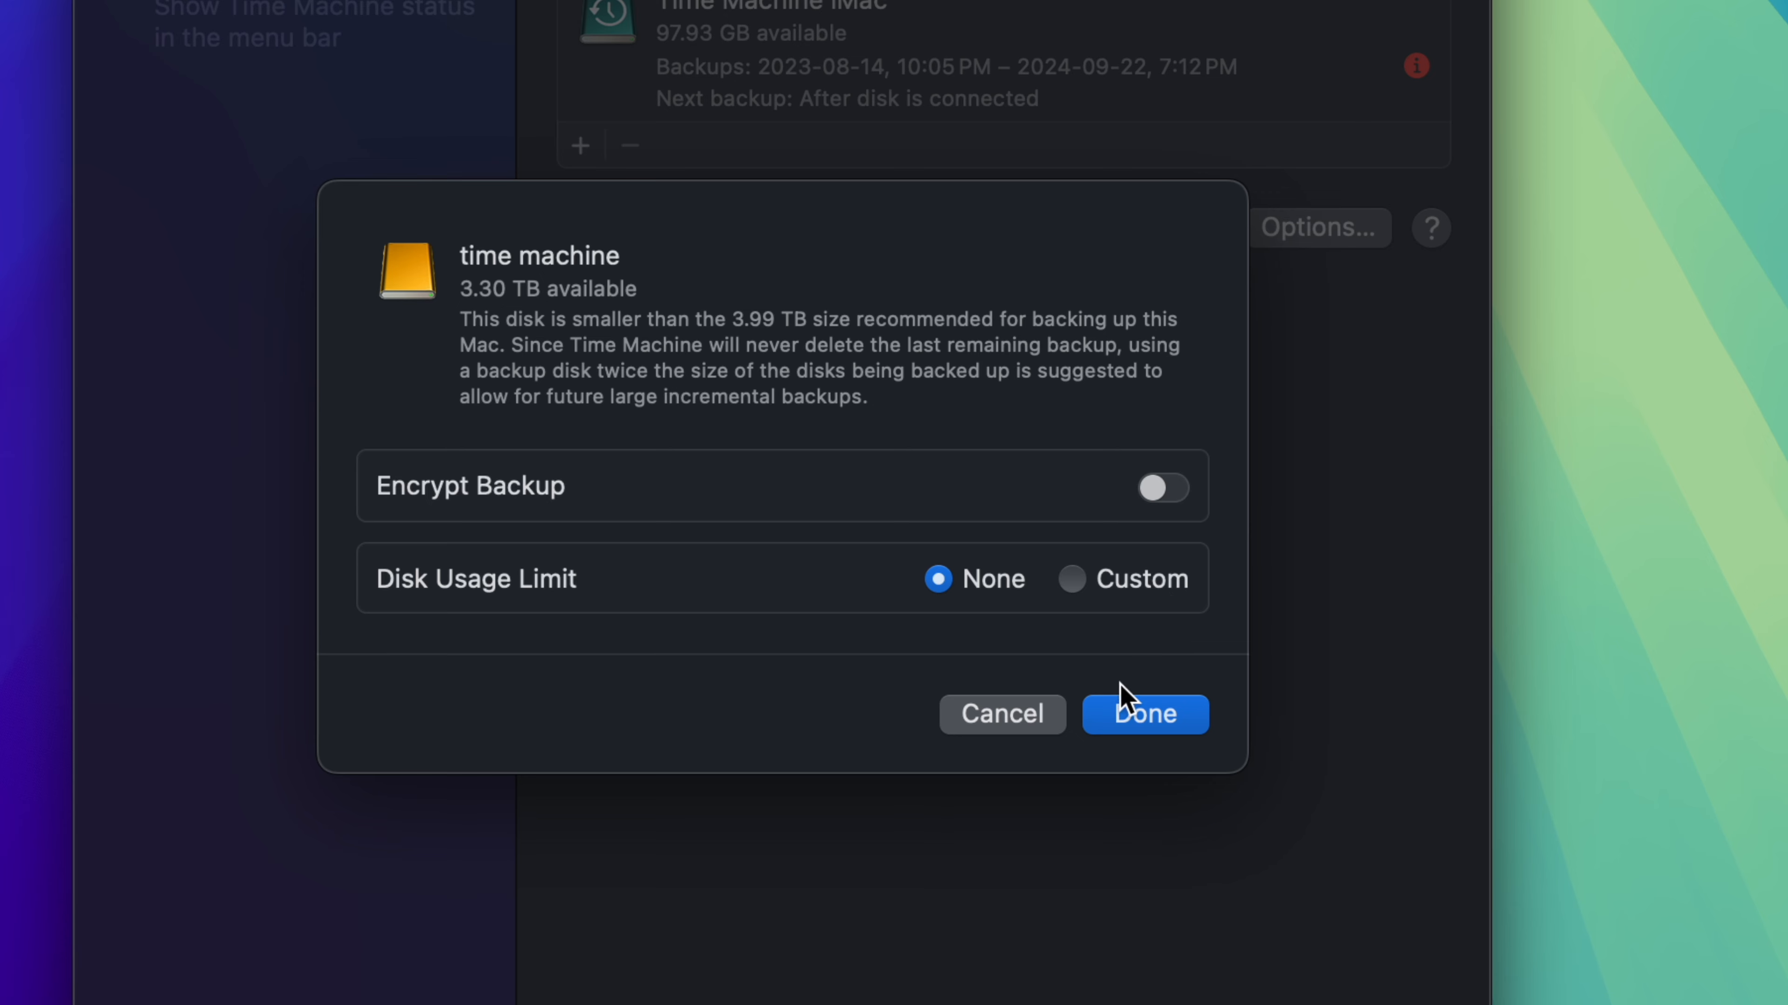
left_click(1125, 713)
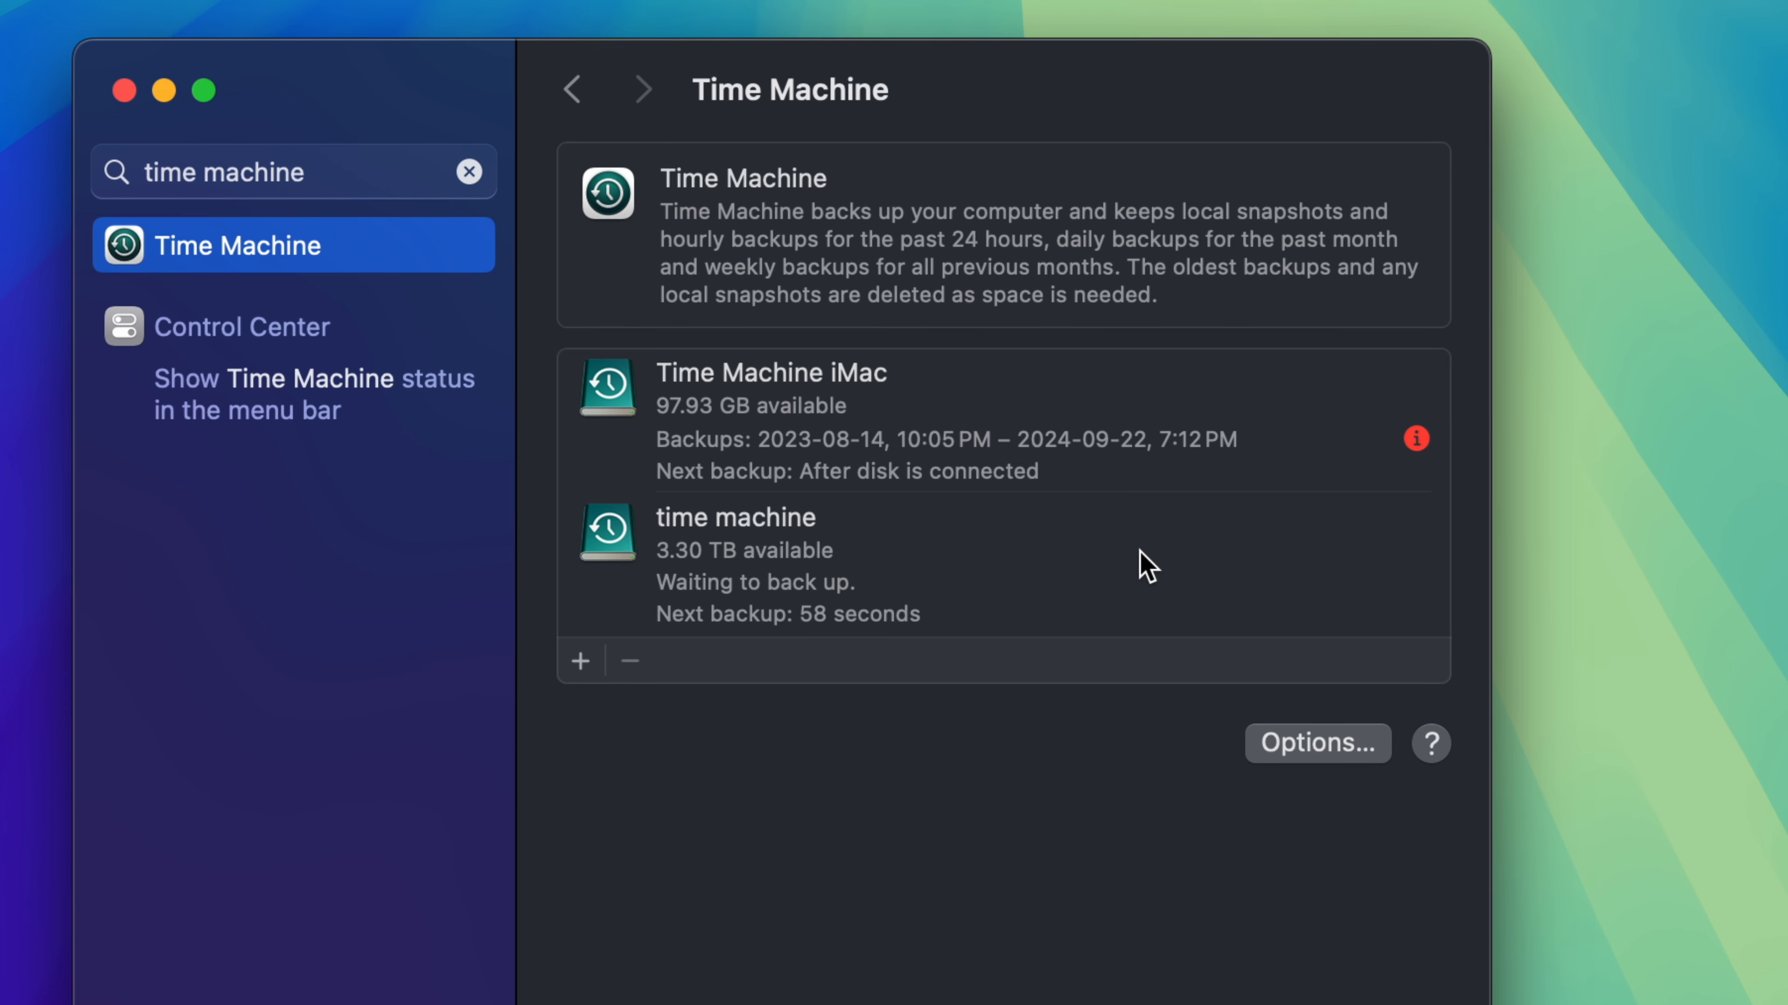
Select the time machine disk and examine the backup frequency and the items excluded from backups
left_click(1011, 583)
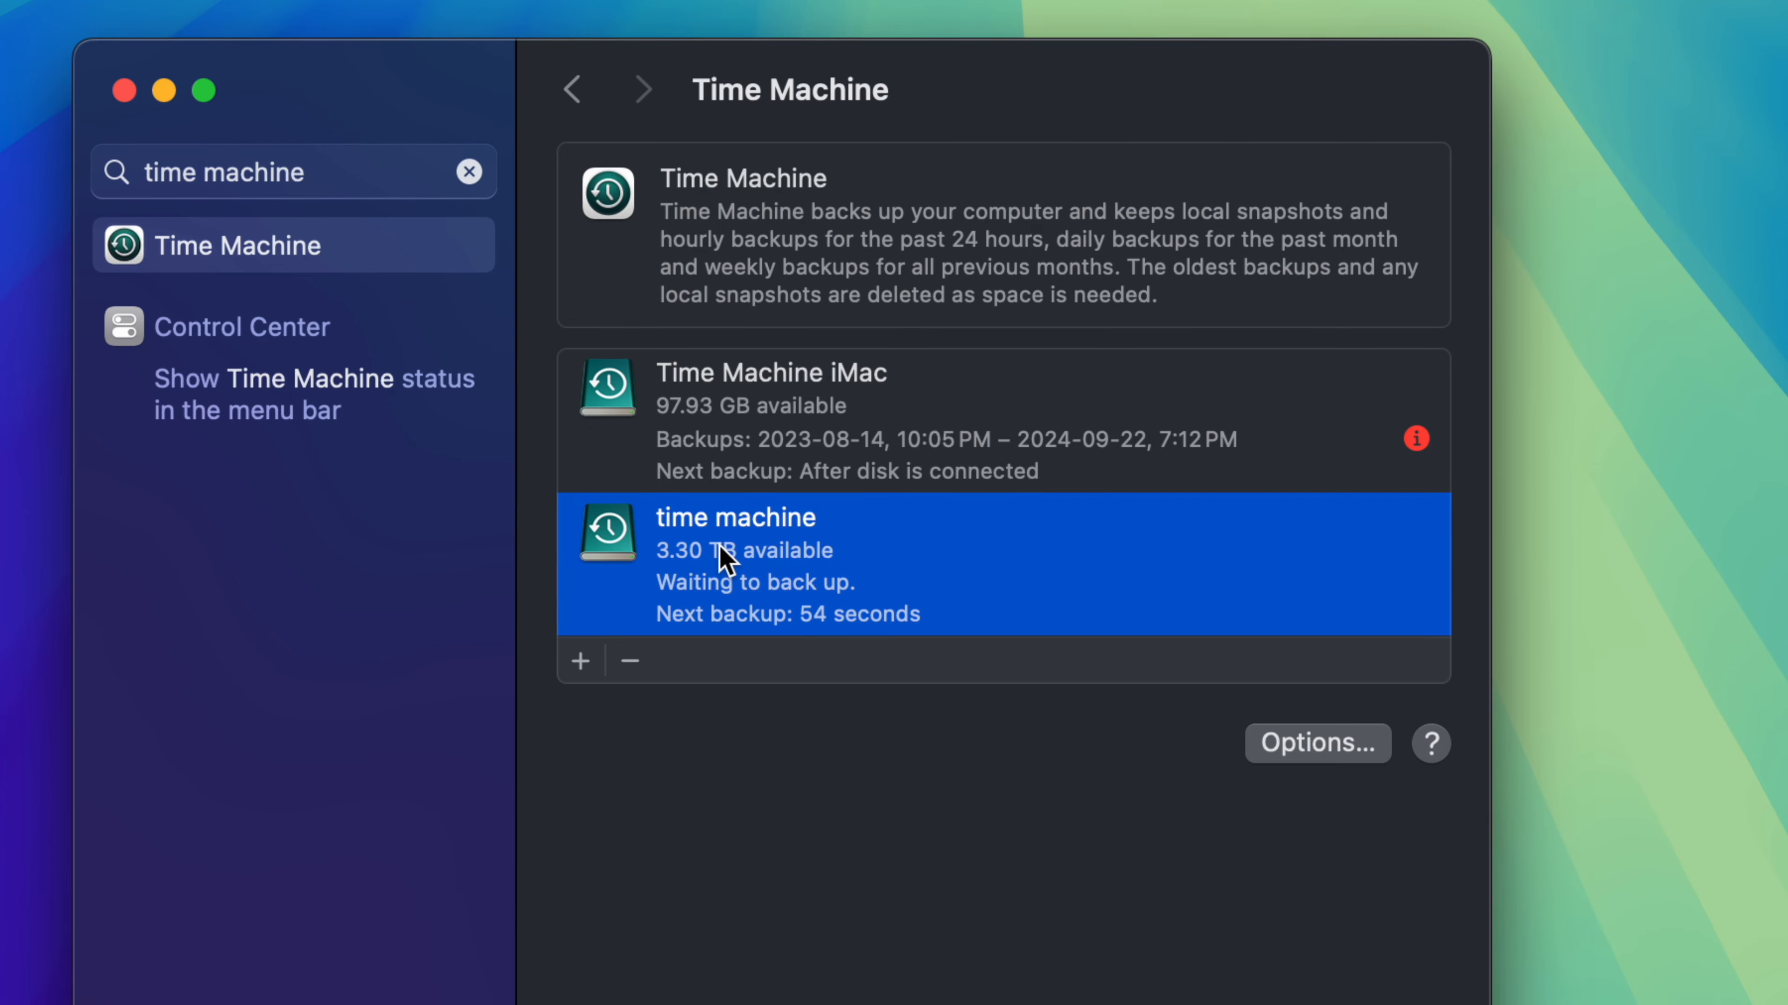
left_click(1300, 747)
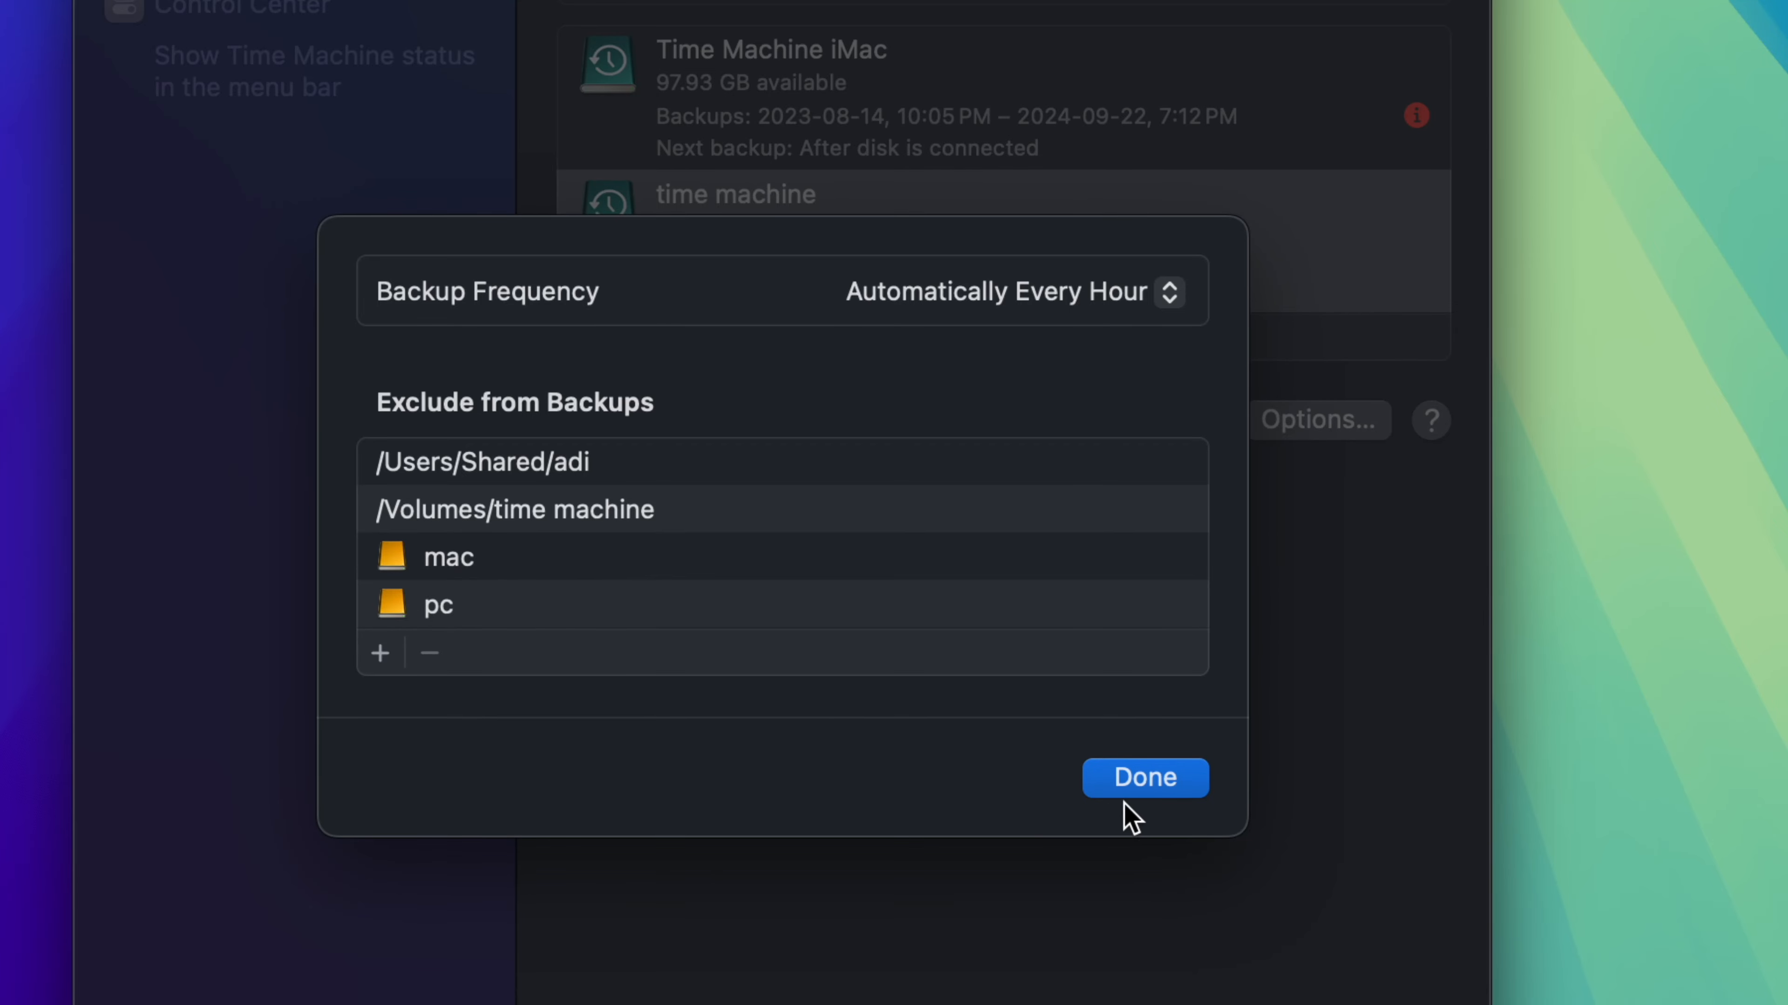
left_click(1133, 788)
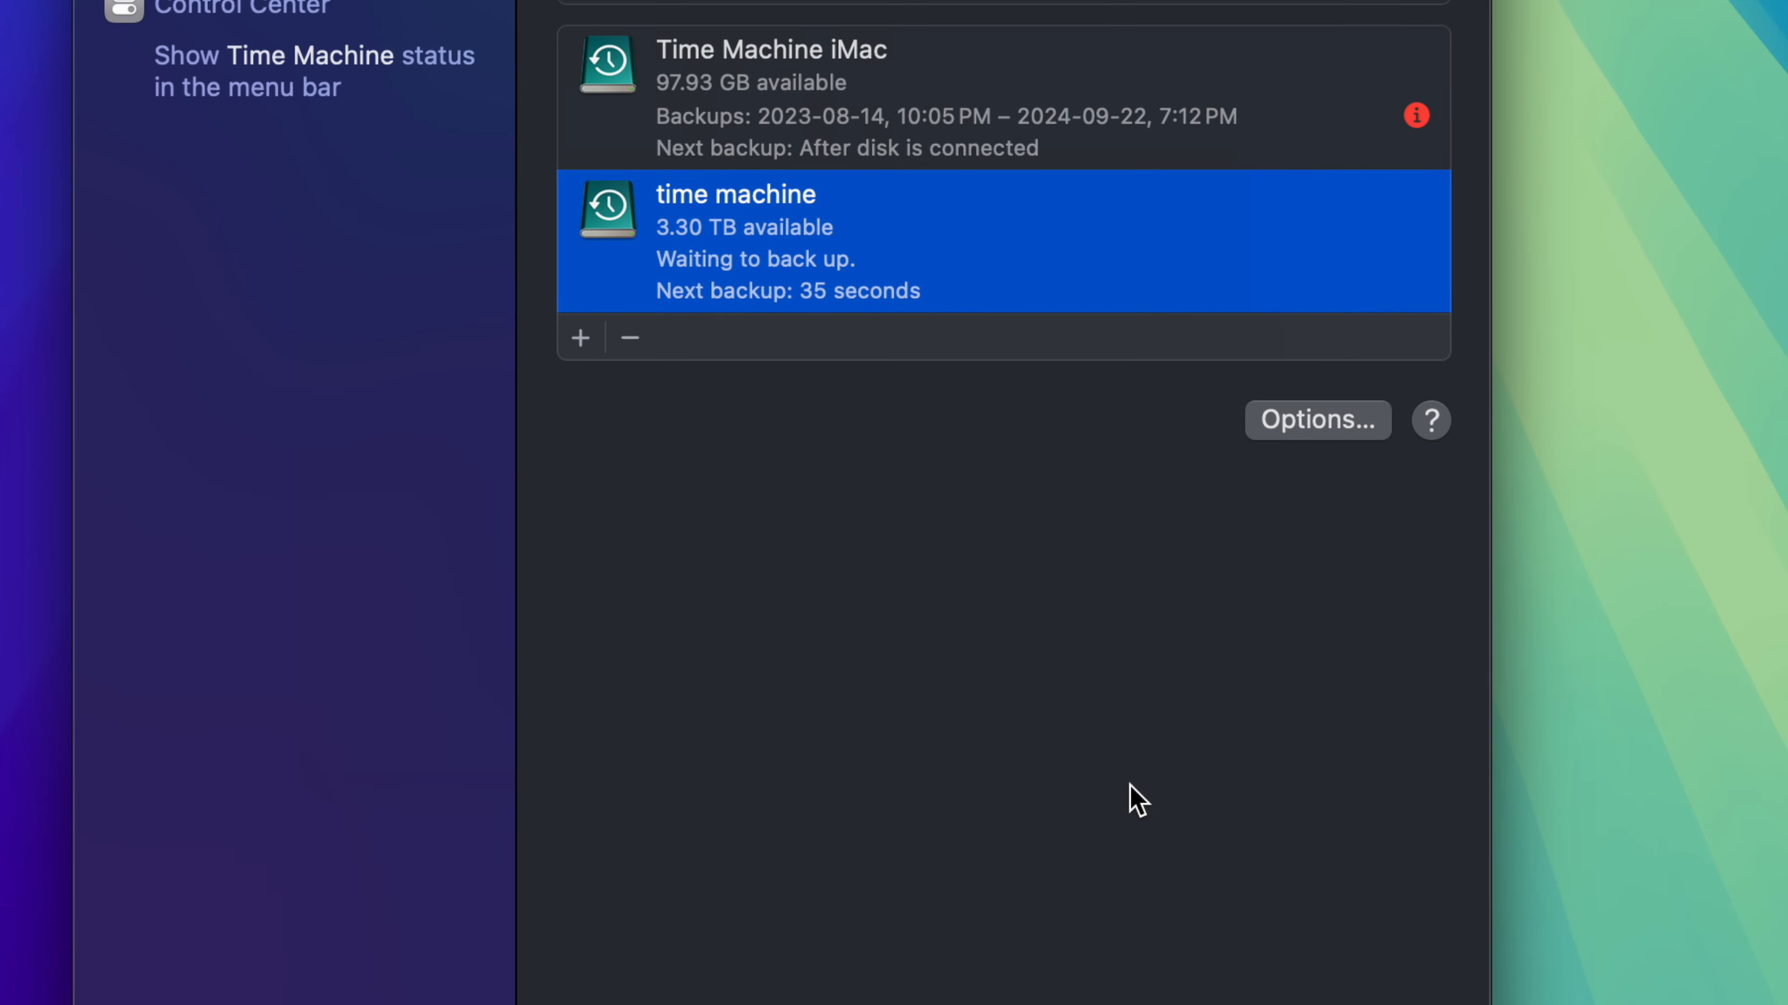
left_click(1287, 423)
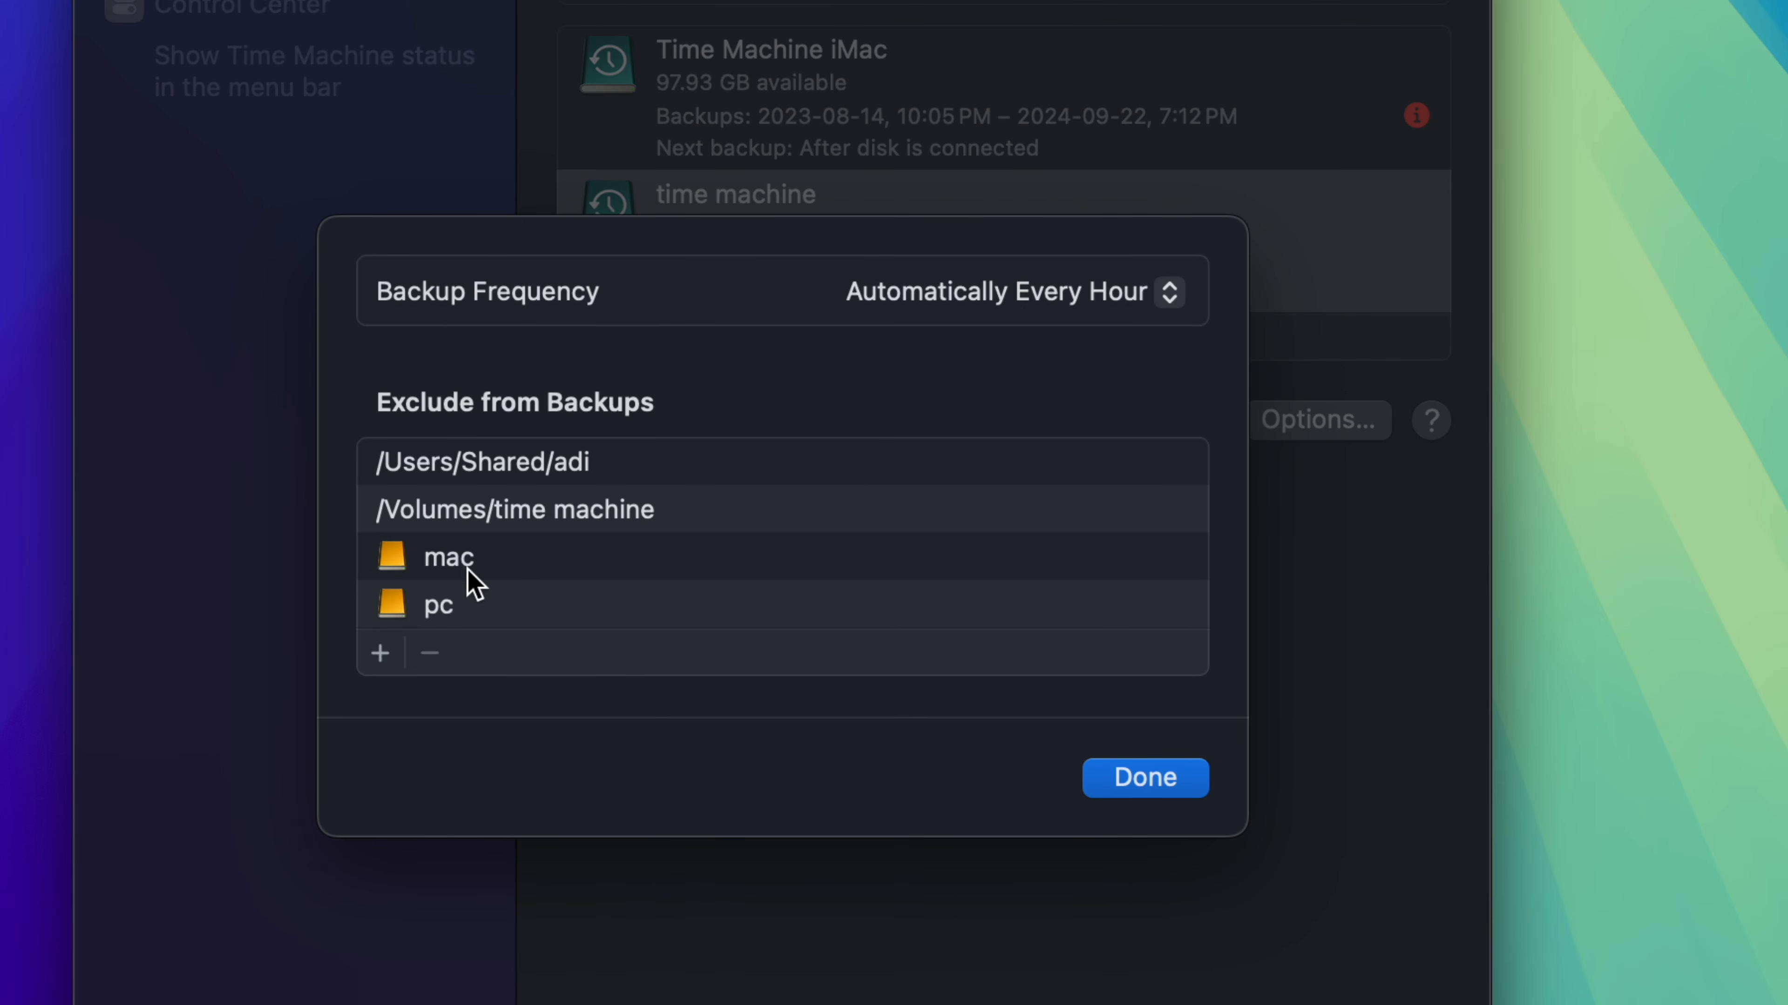
left_click(1117, 789)
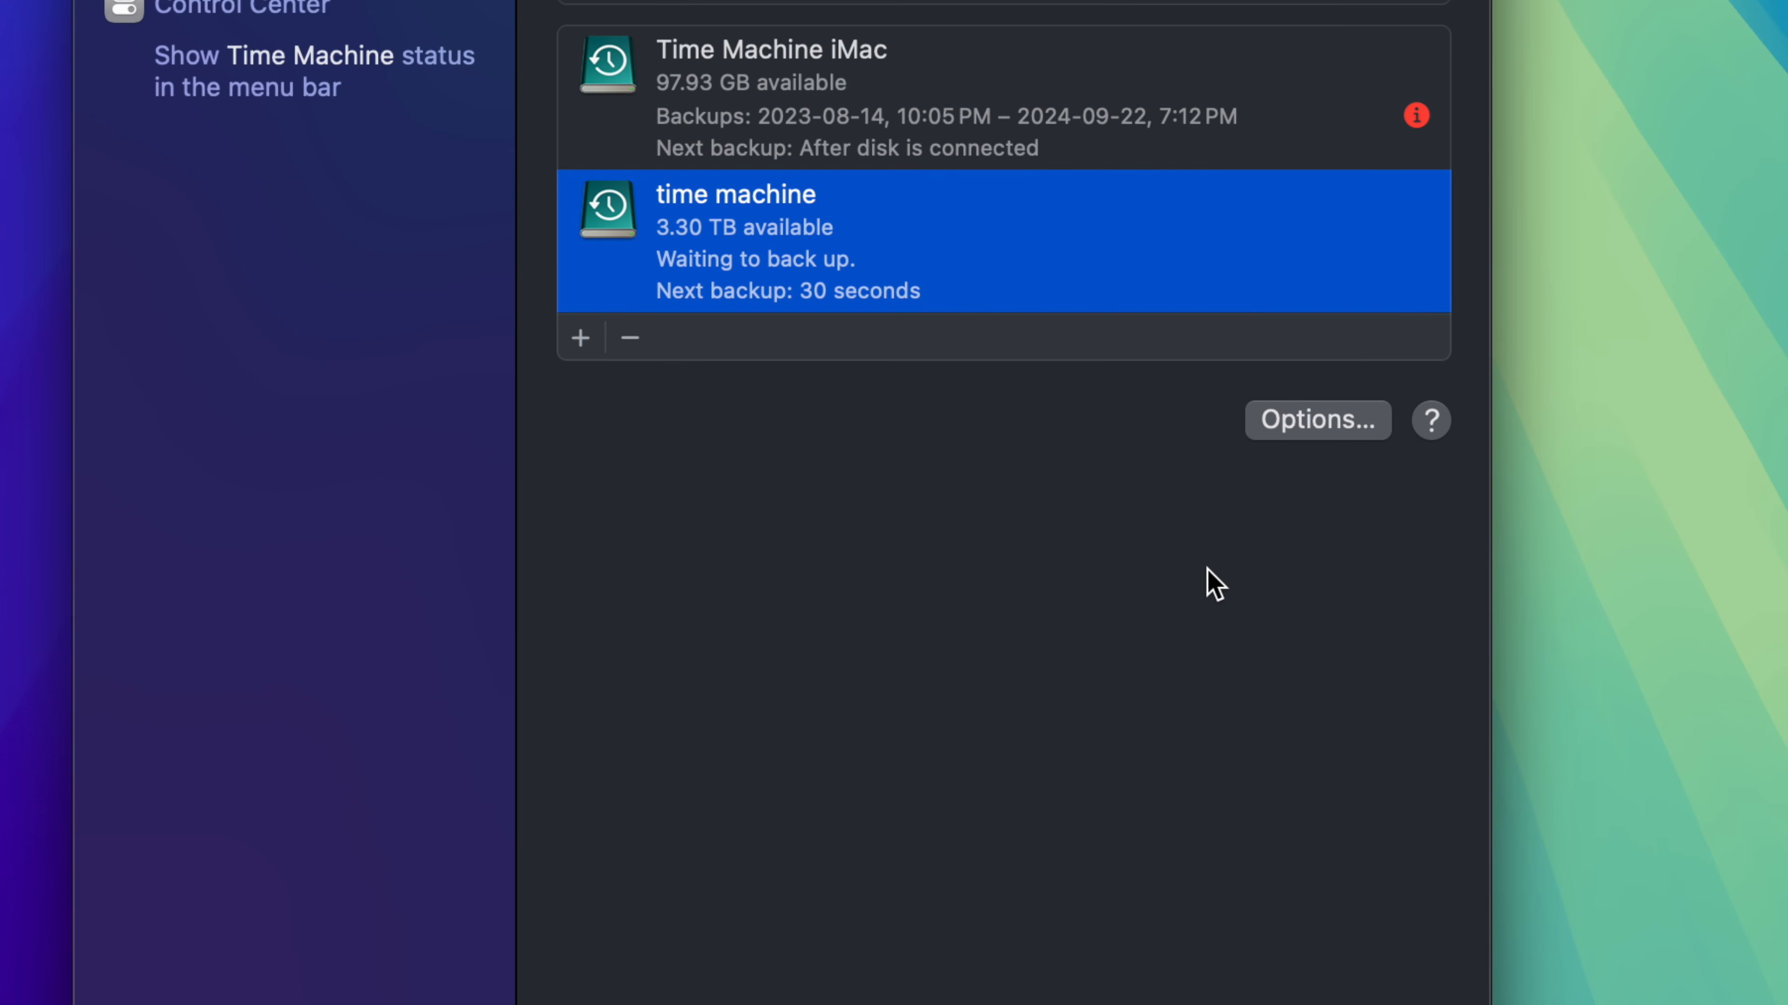
Set the backup frequency to Manually in the Time Machine options and confirm
left_click(1305, 426)
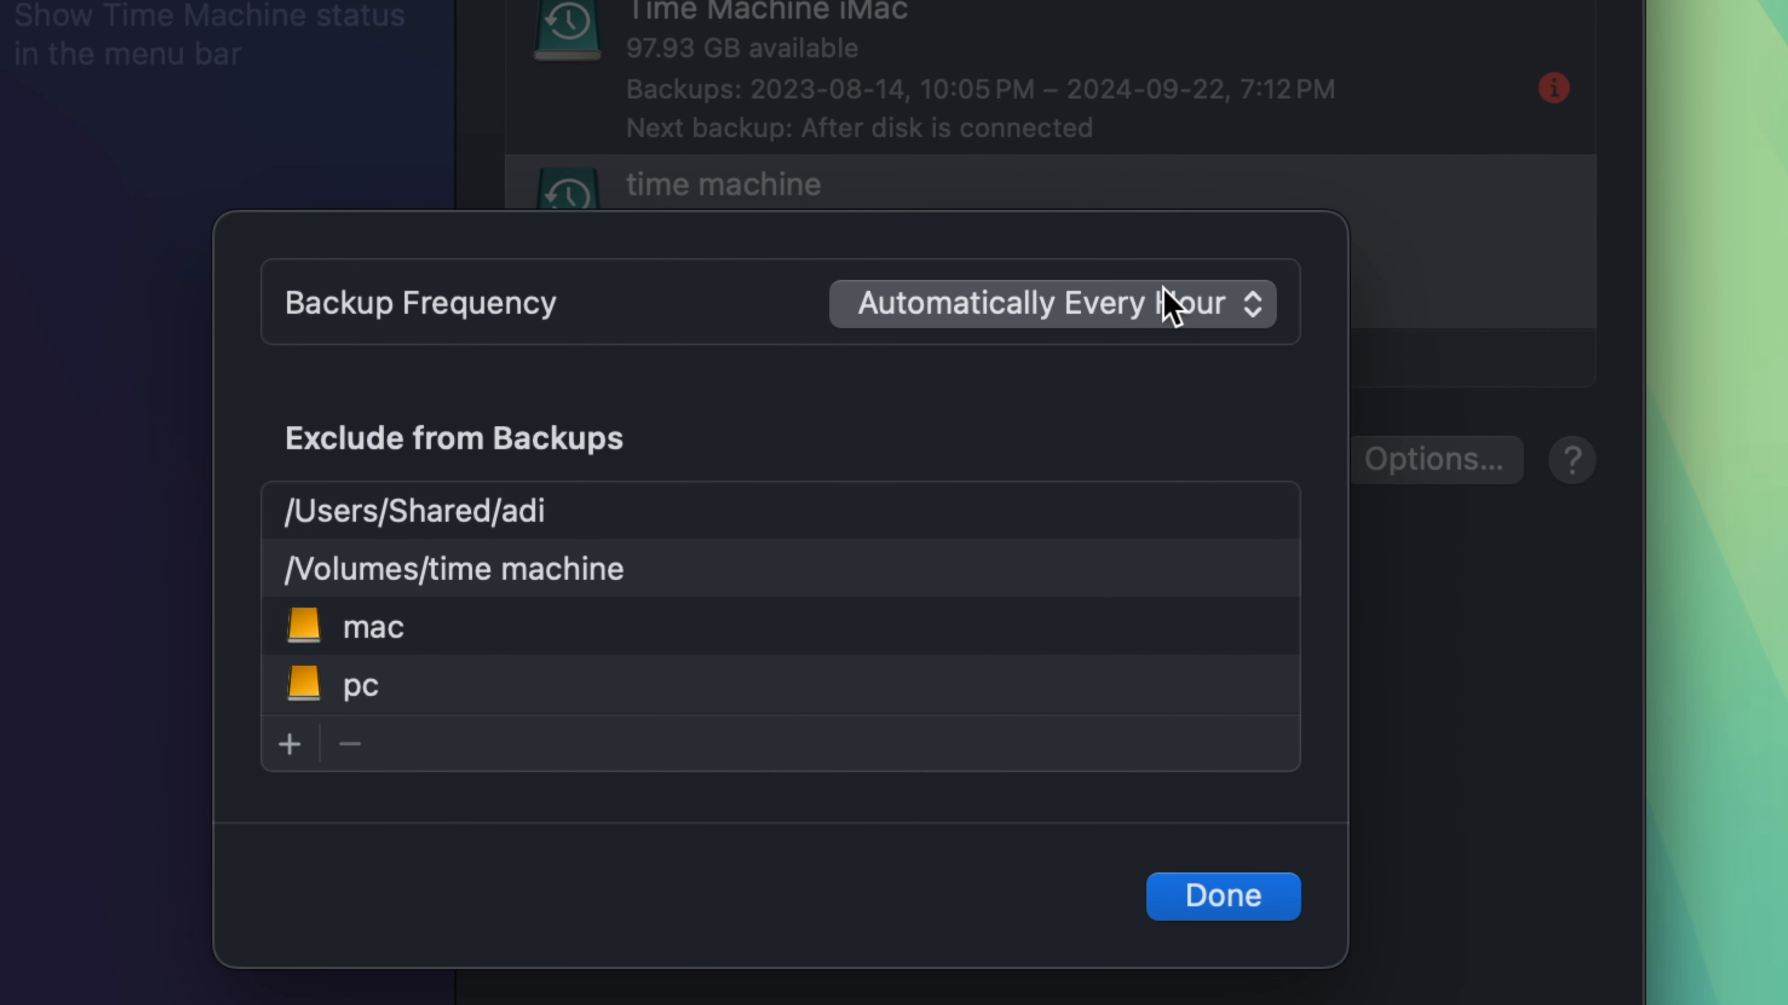
left_click(1210, 312)
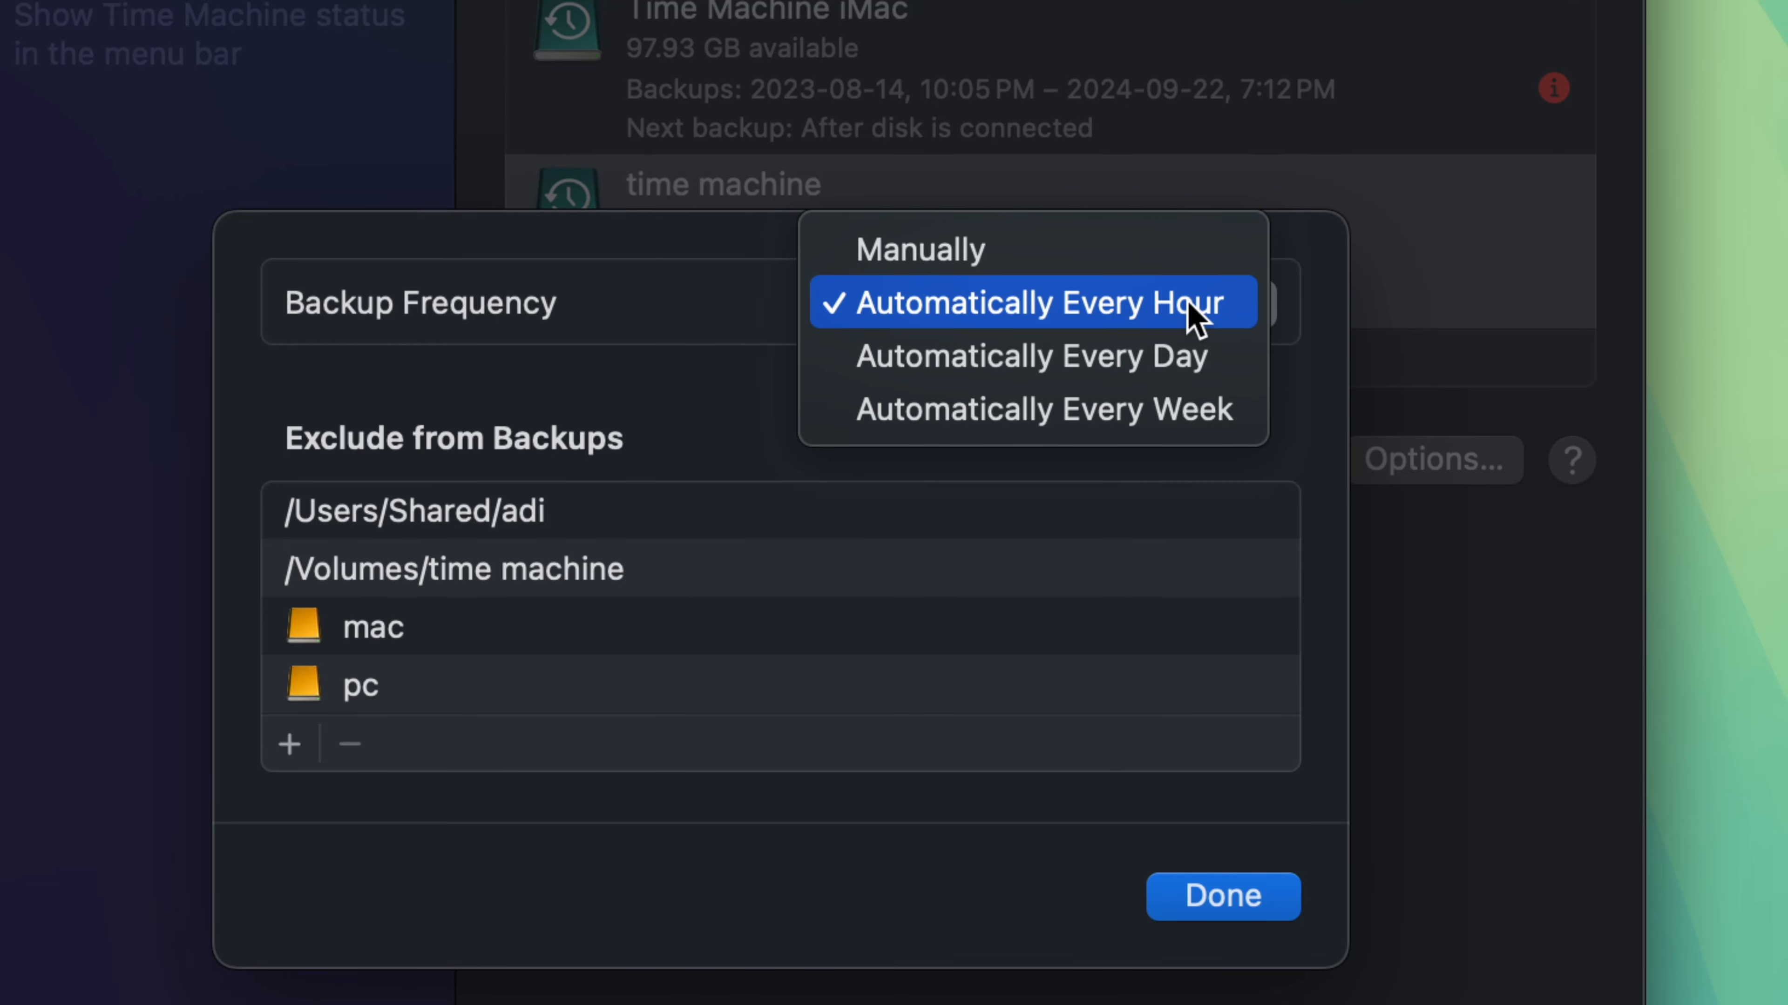
left_click(1093, 237)
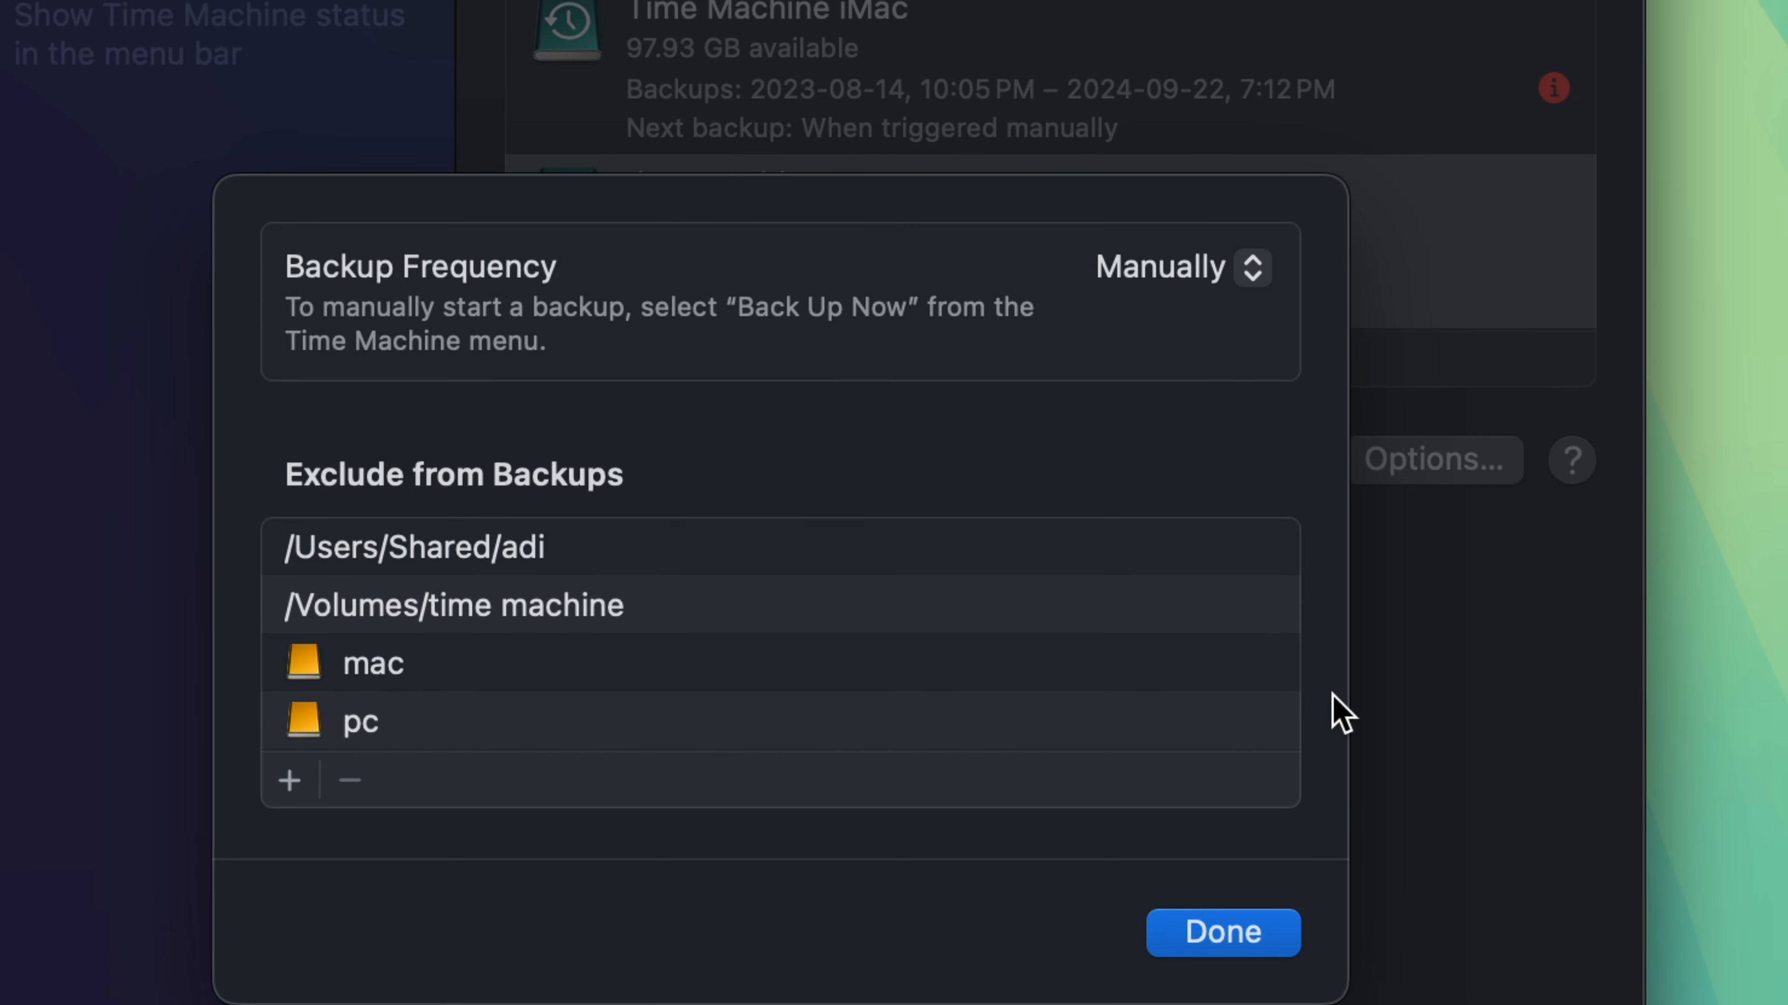
left_click(1260, 935)
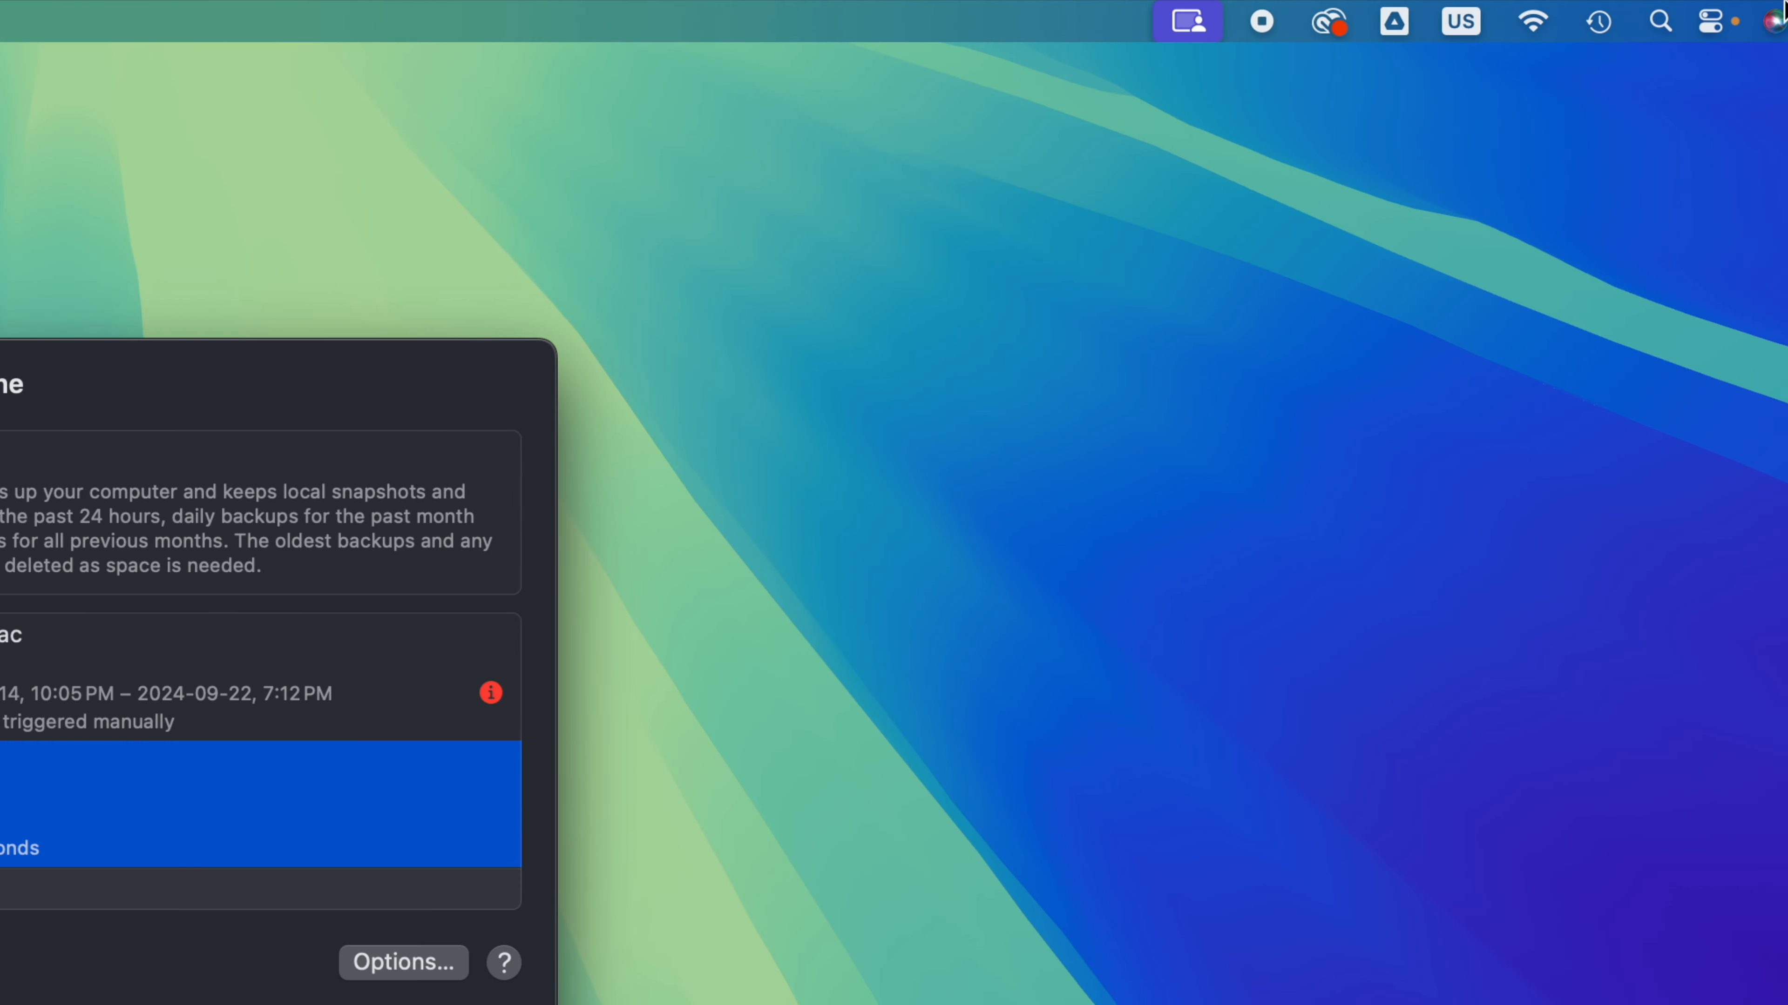
Skip the Time Machine backup that is being prepared
left_click(1580, 9)
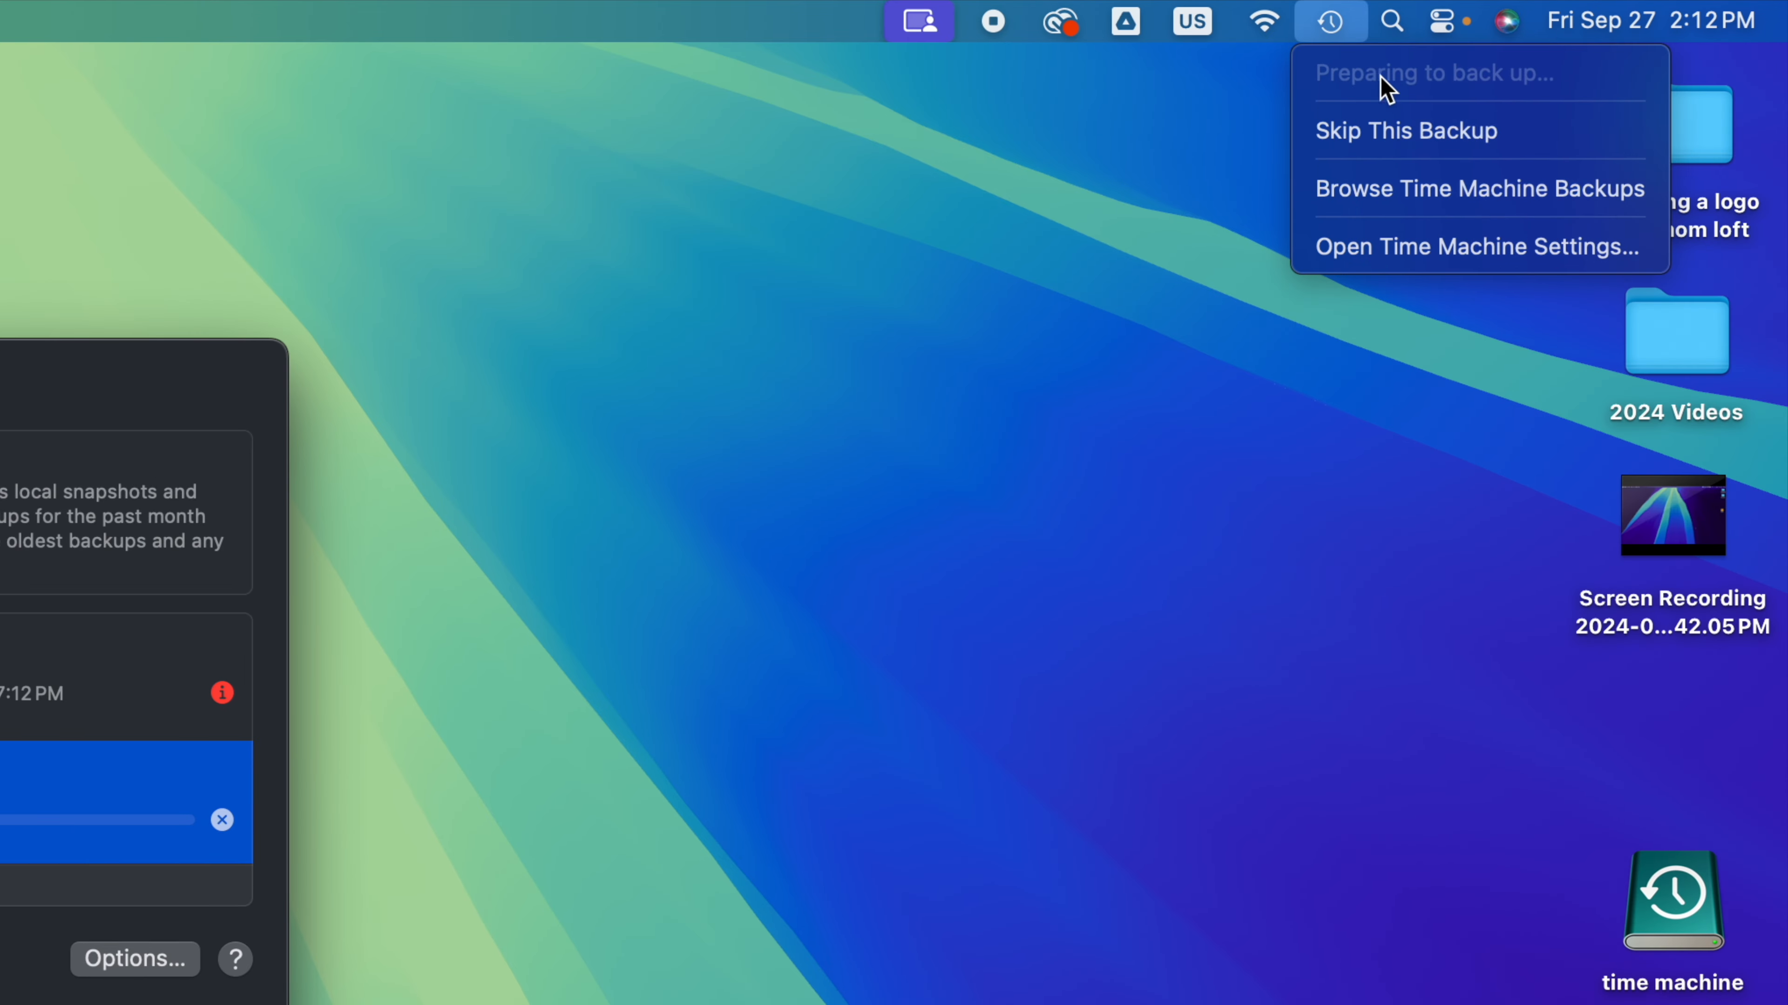
left_click(1374, 146)
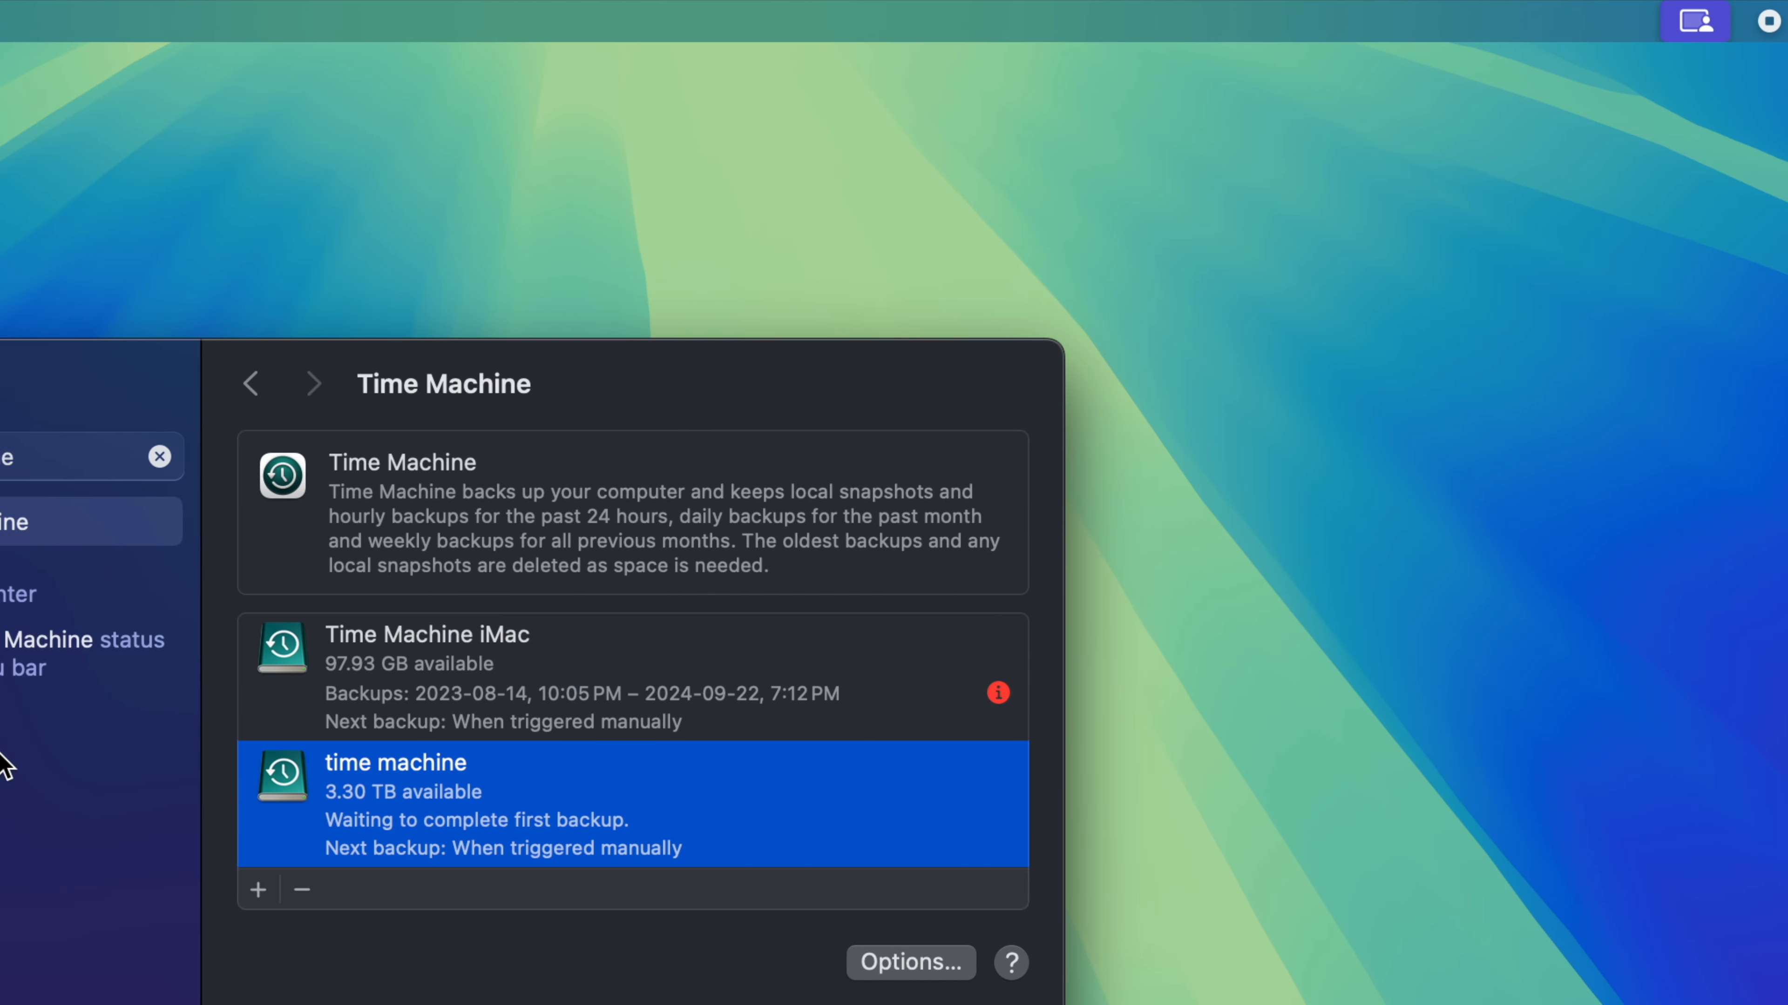
mouse_move(1785, 3)
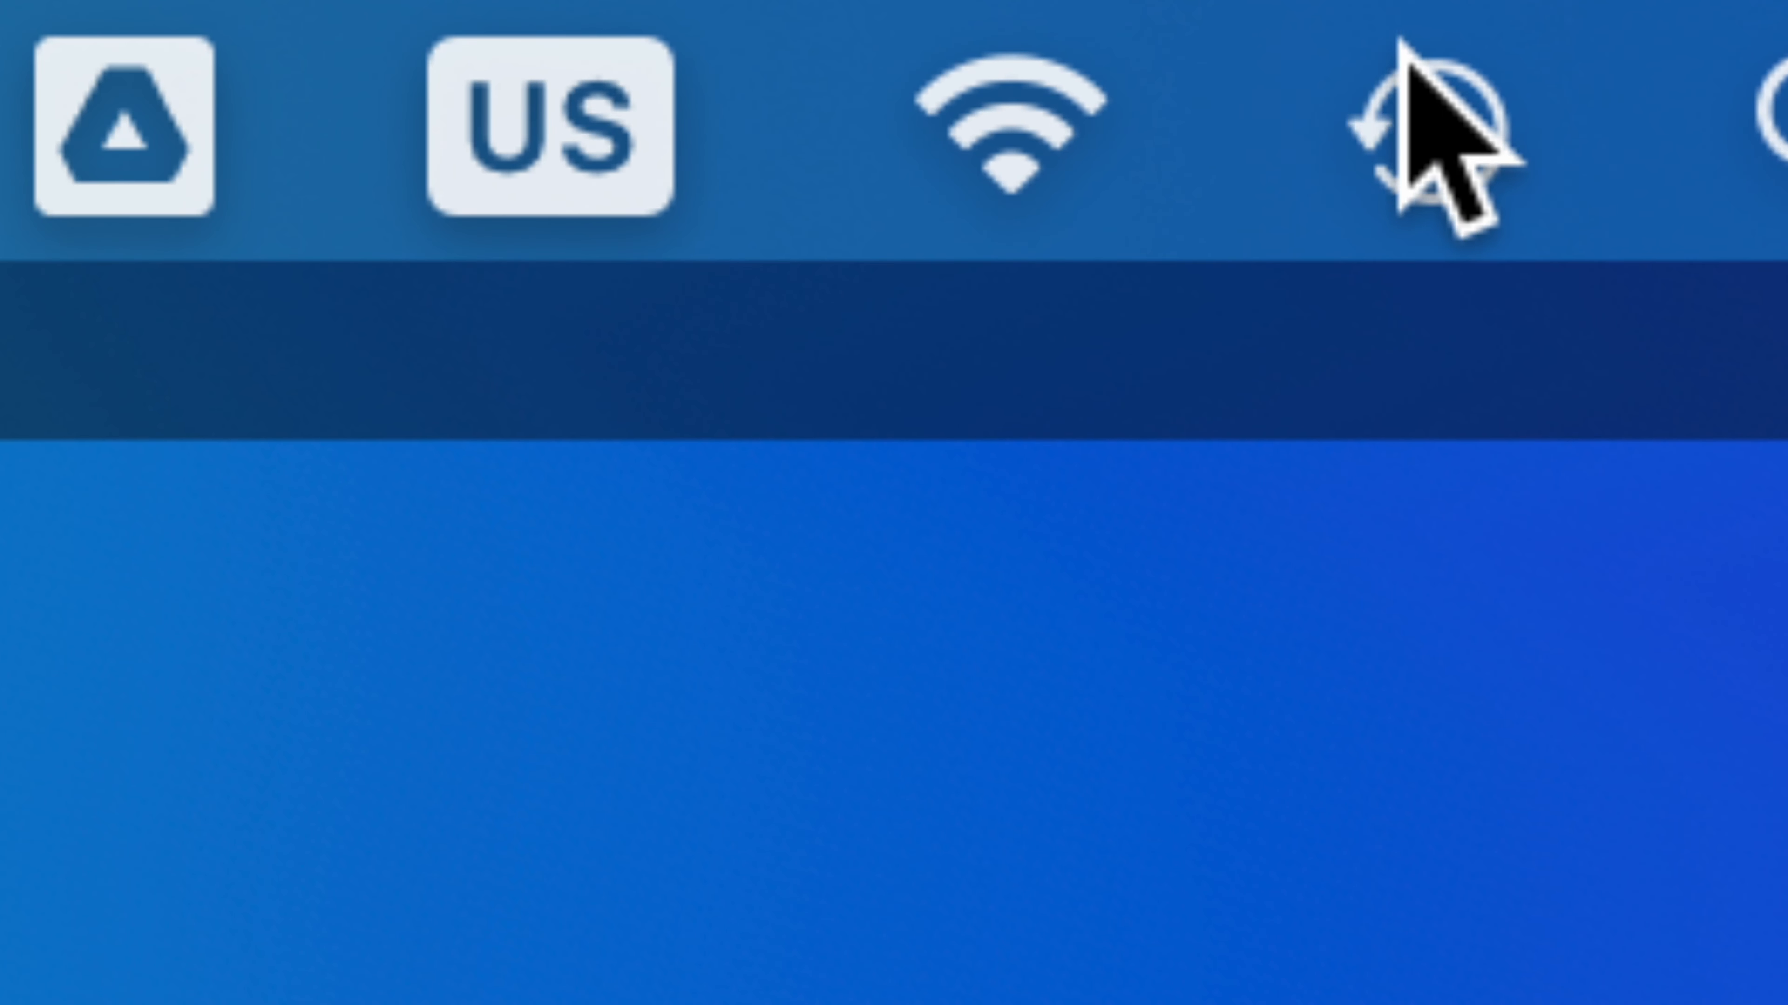
Examine the option for starting a manual backup to the time machine disk without running it
left_click(1372, 61)
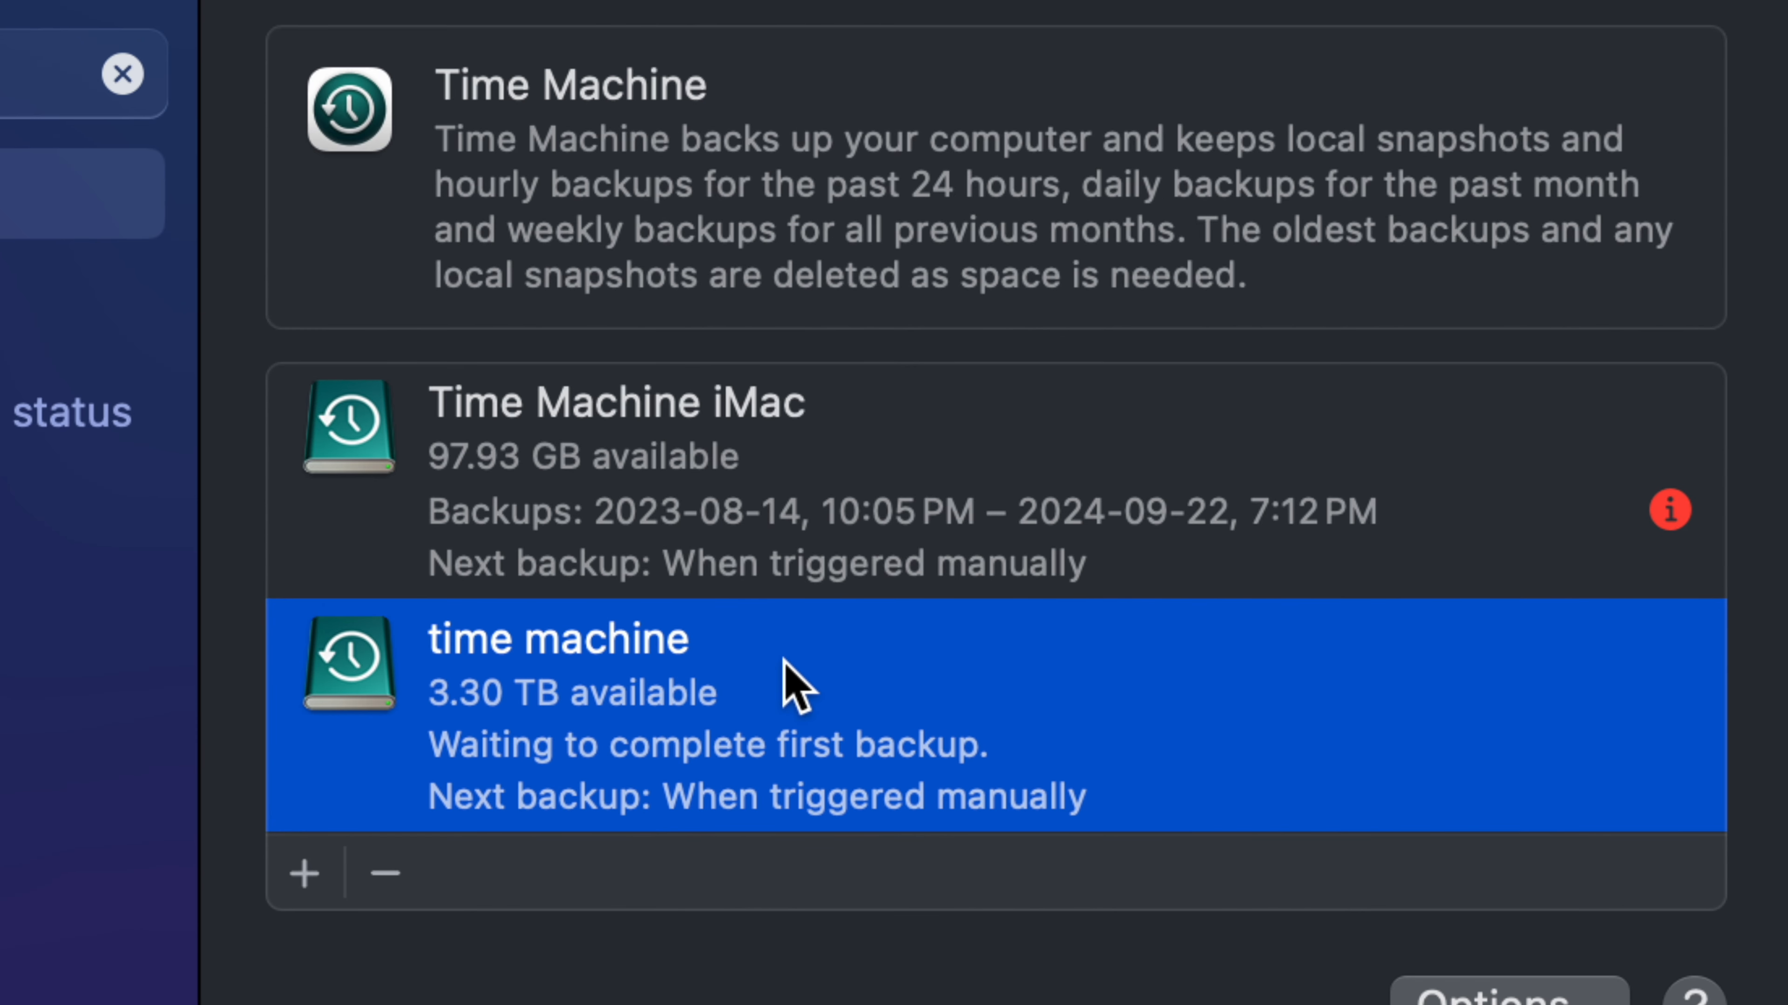
right_click(785, 666)
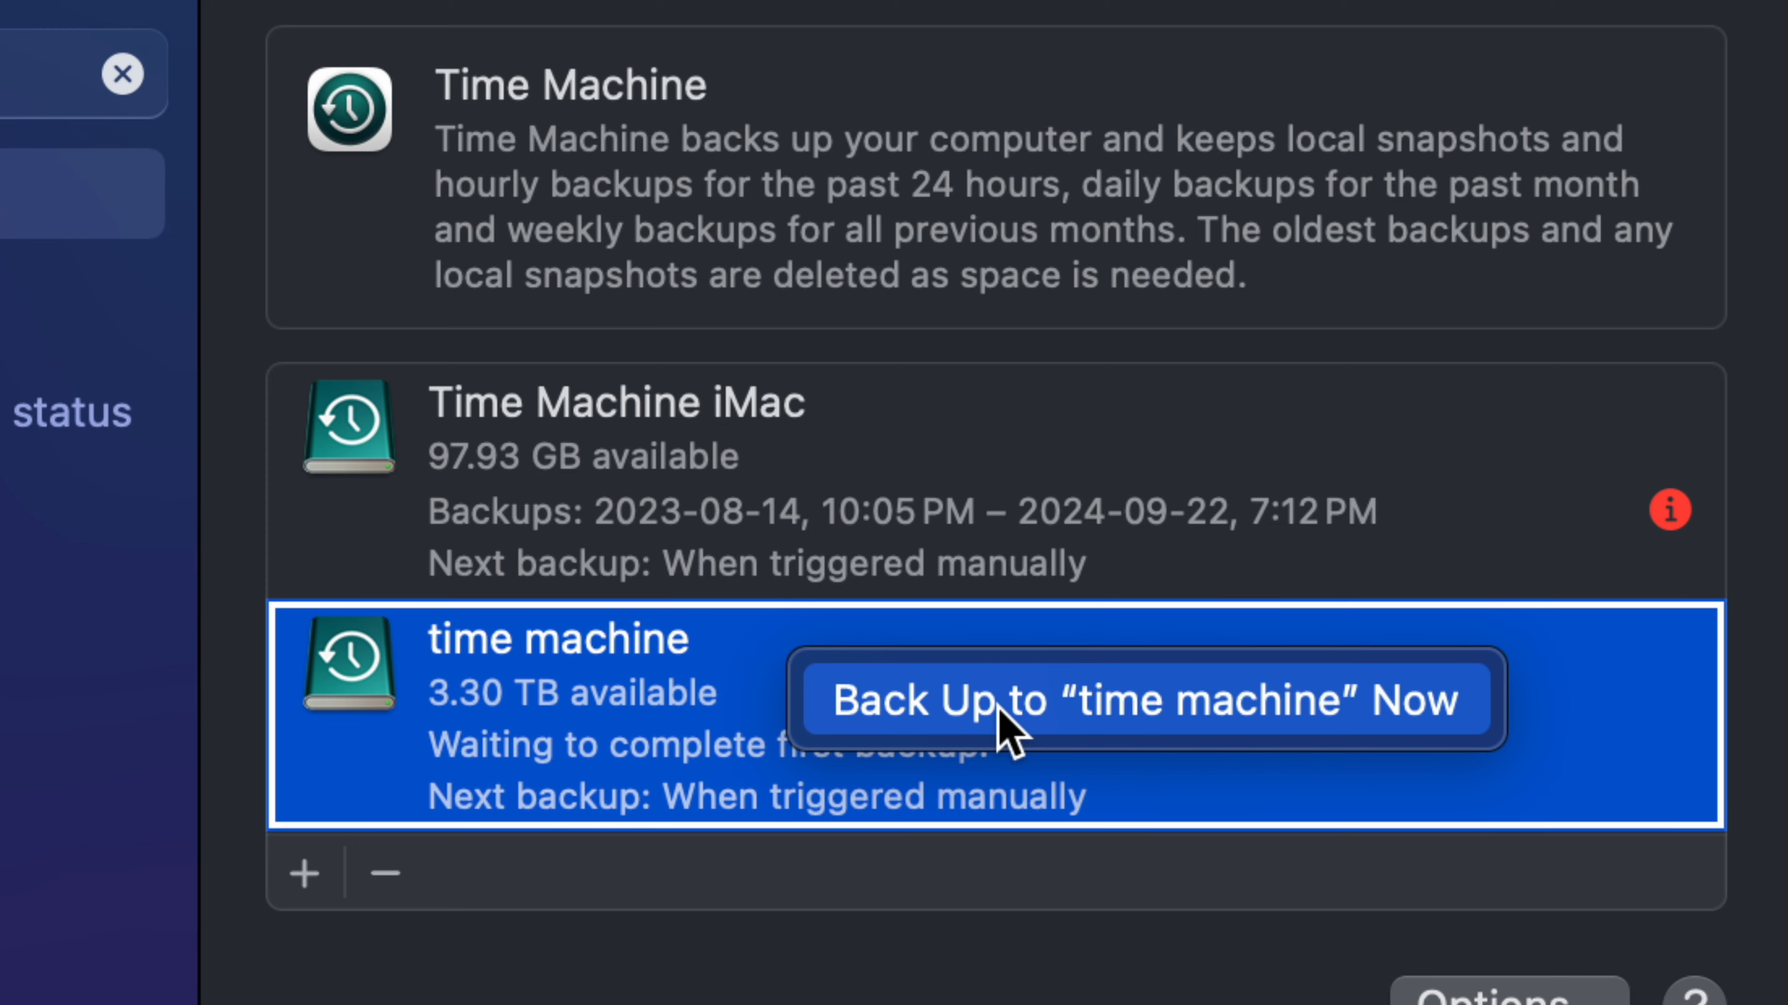
left_click(810, 950)
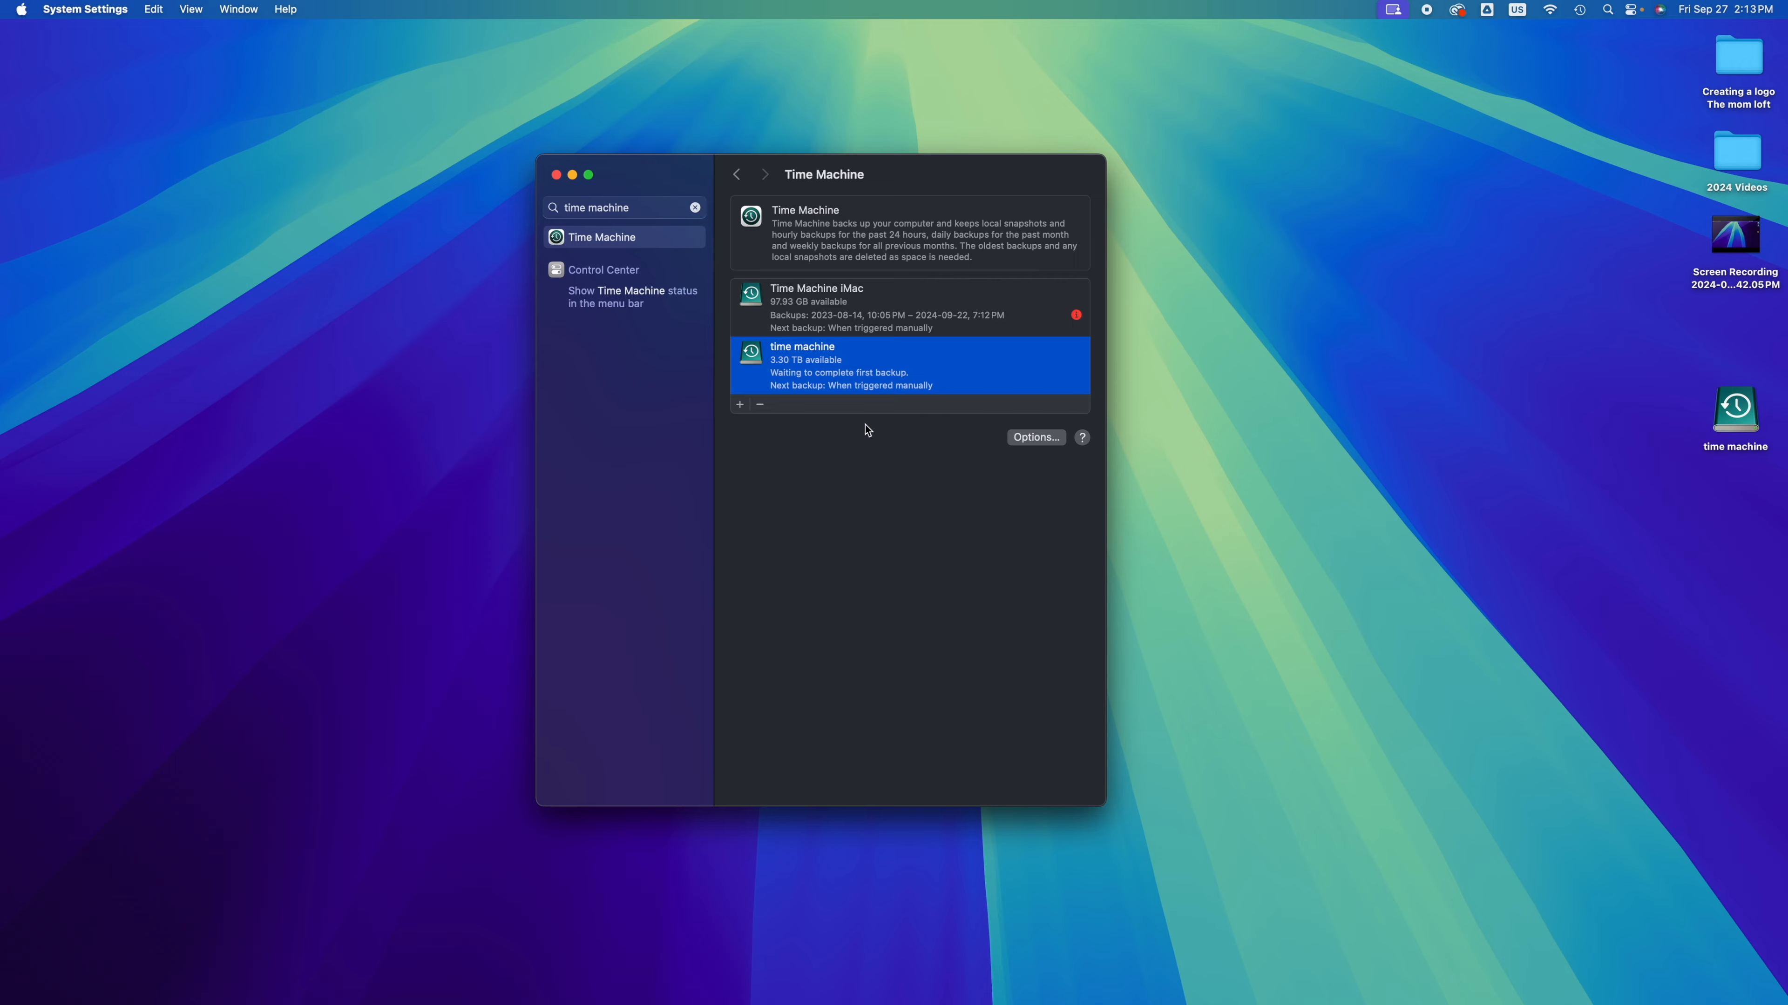
mouse_move(1378, 1004)
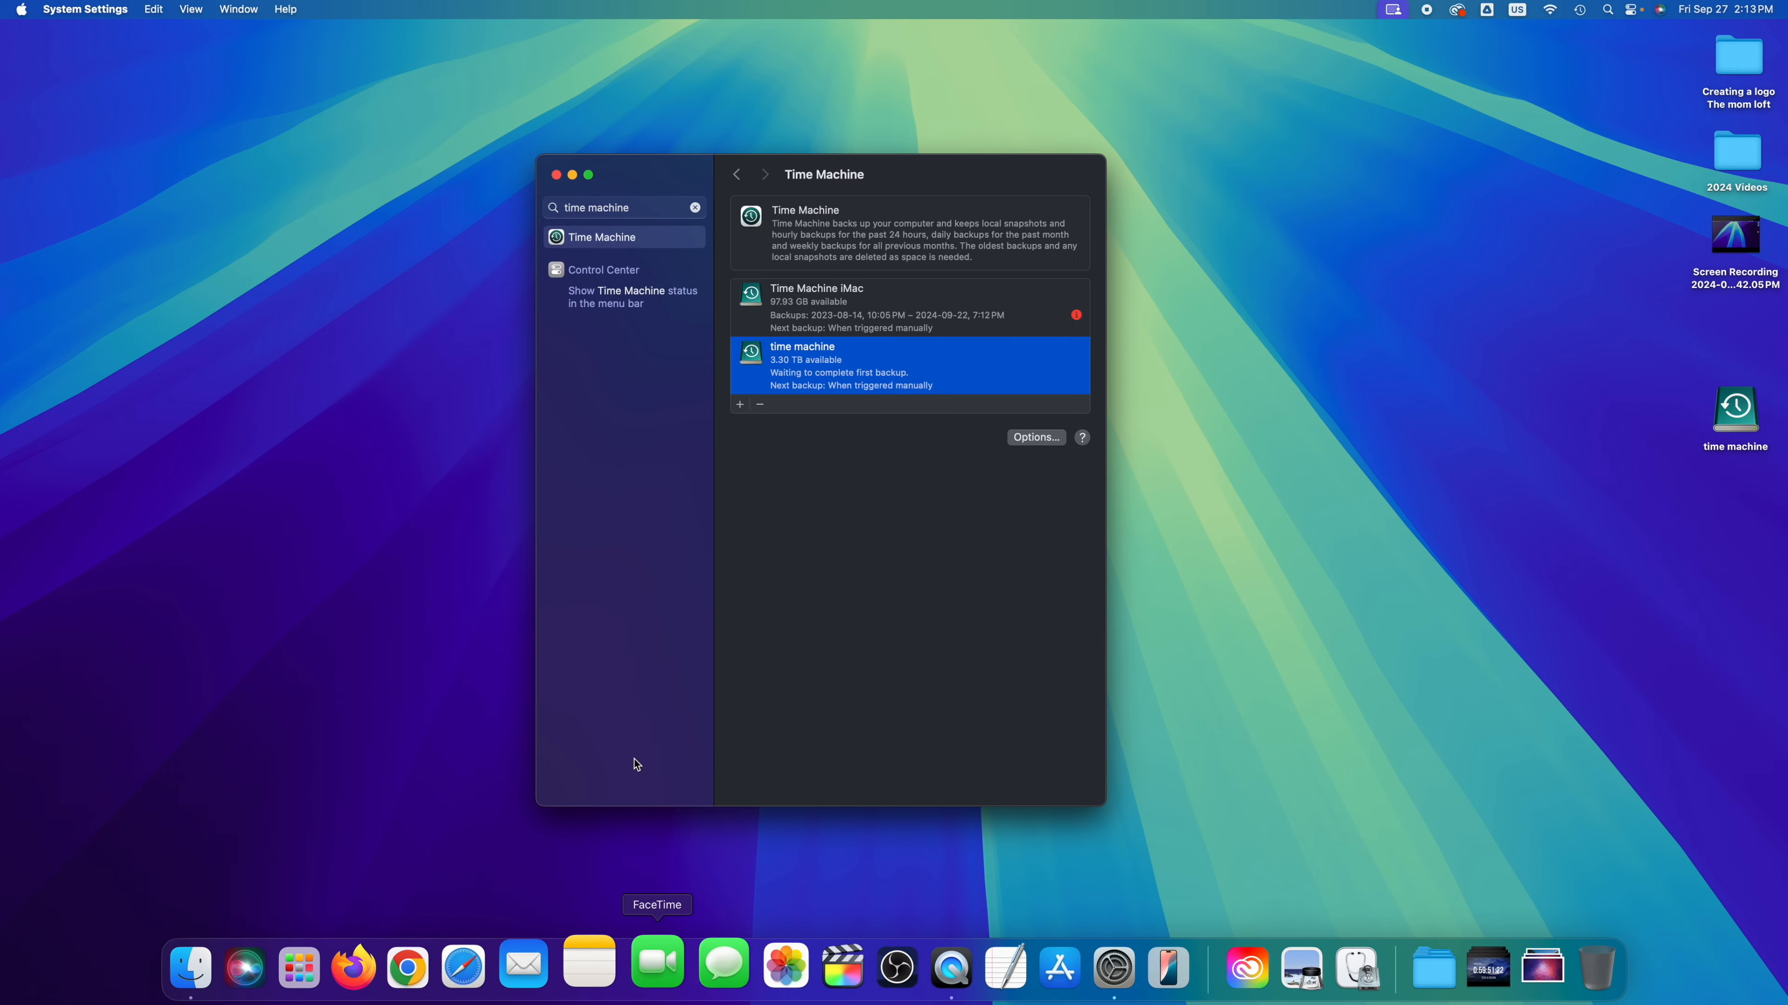
key("F4")
scroll(1172, 358, "right", 4)
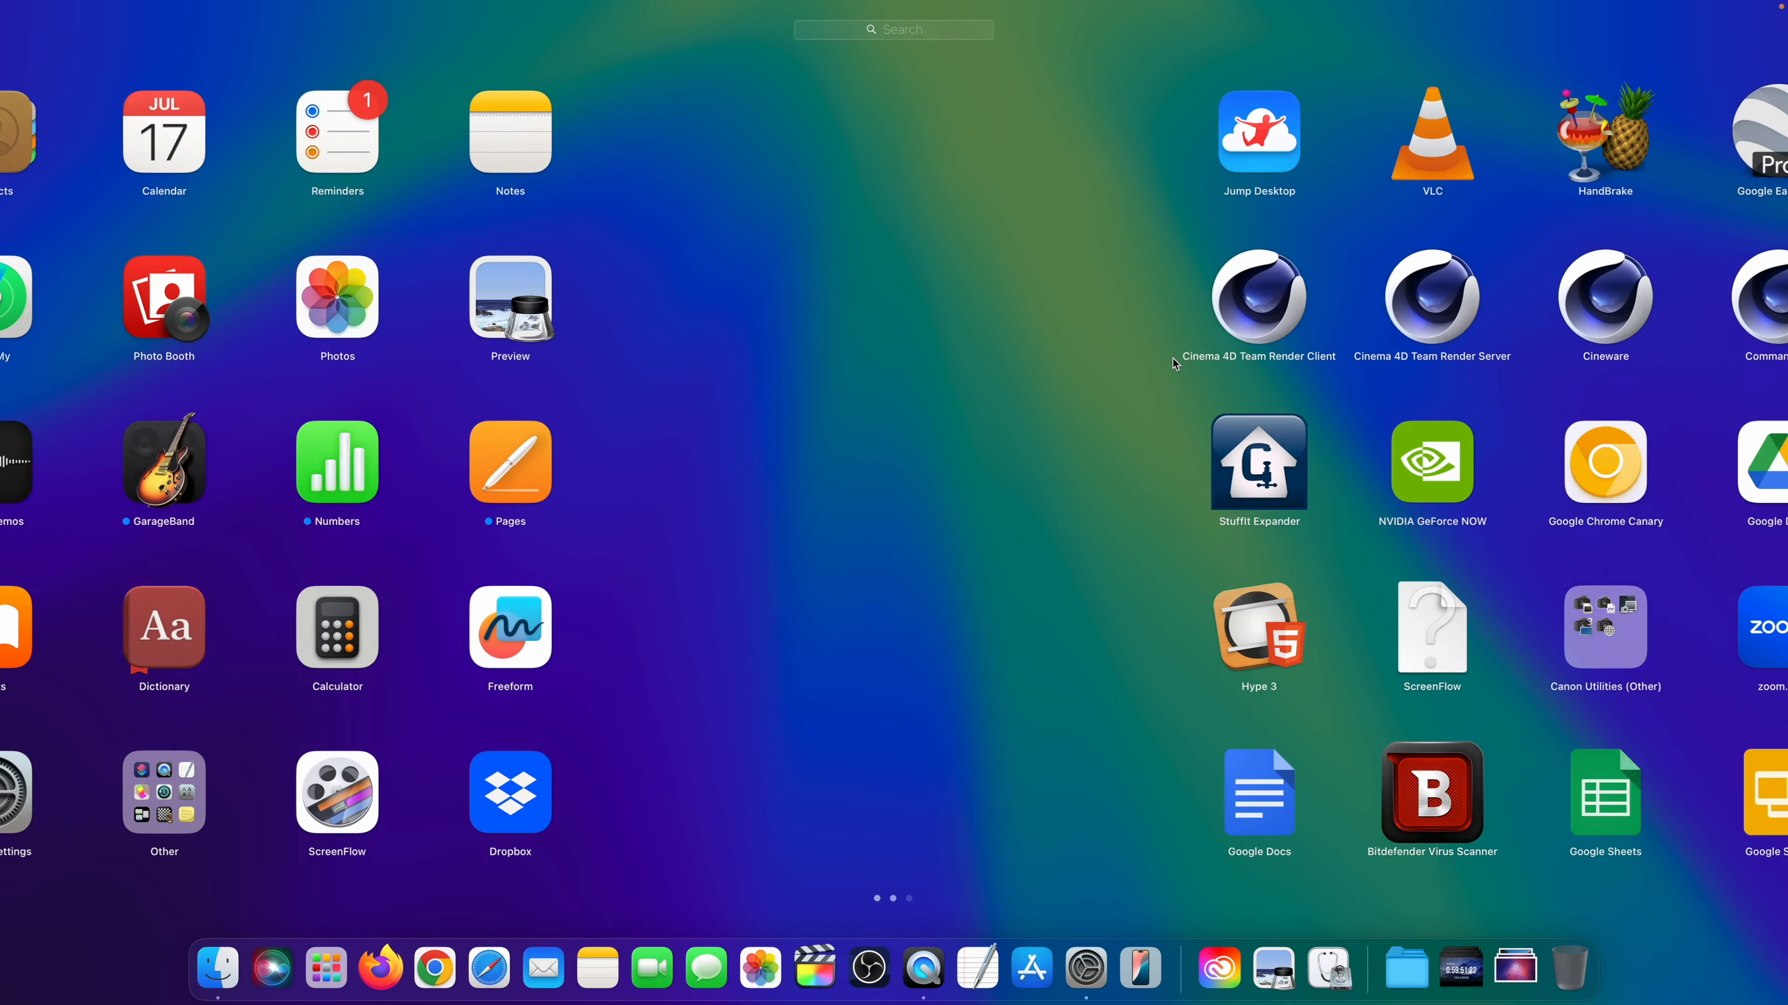
scroll(1172, 358, "left", 4)
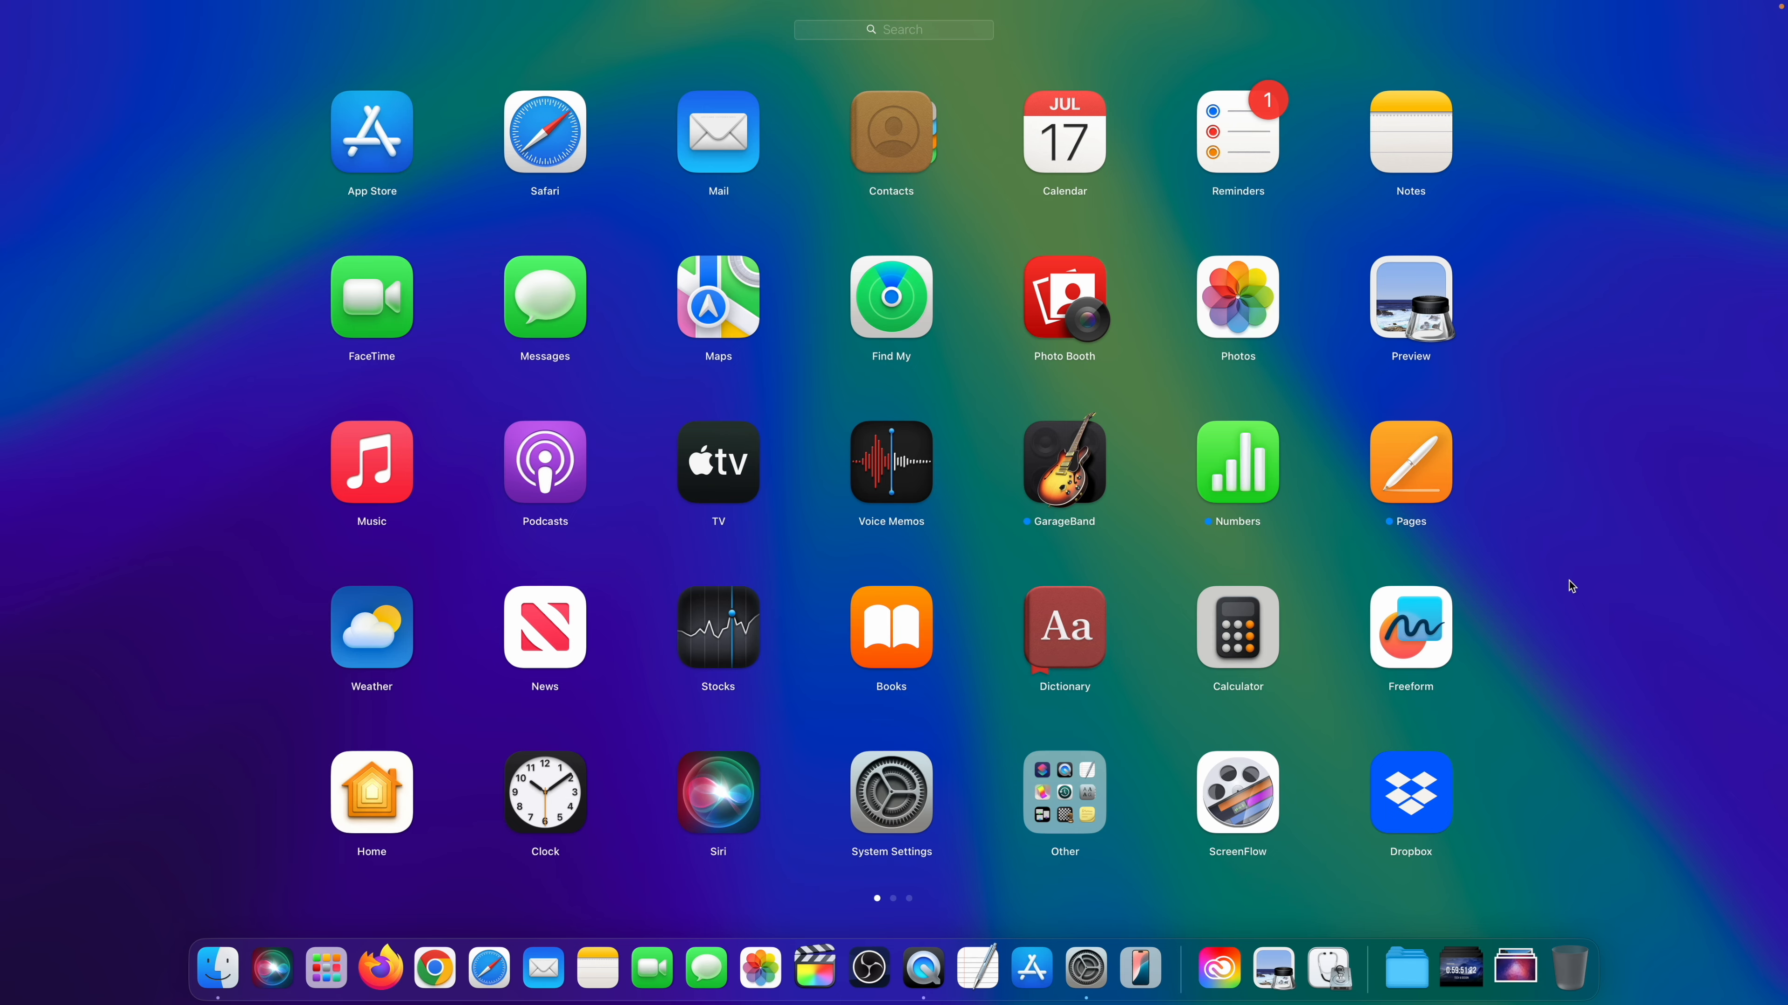
left_click(1571, 585)
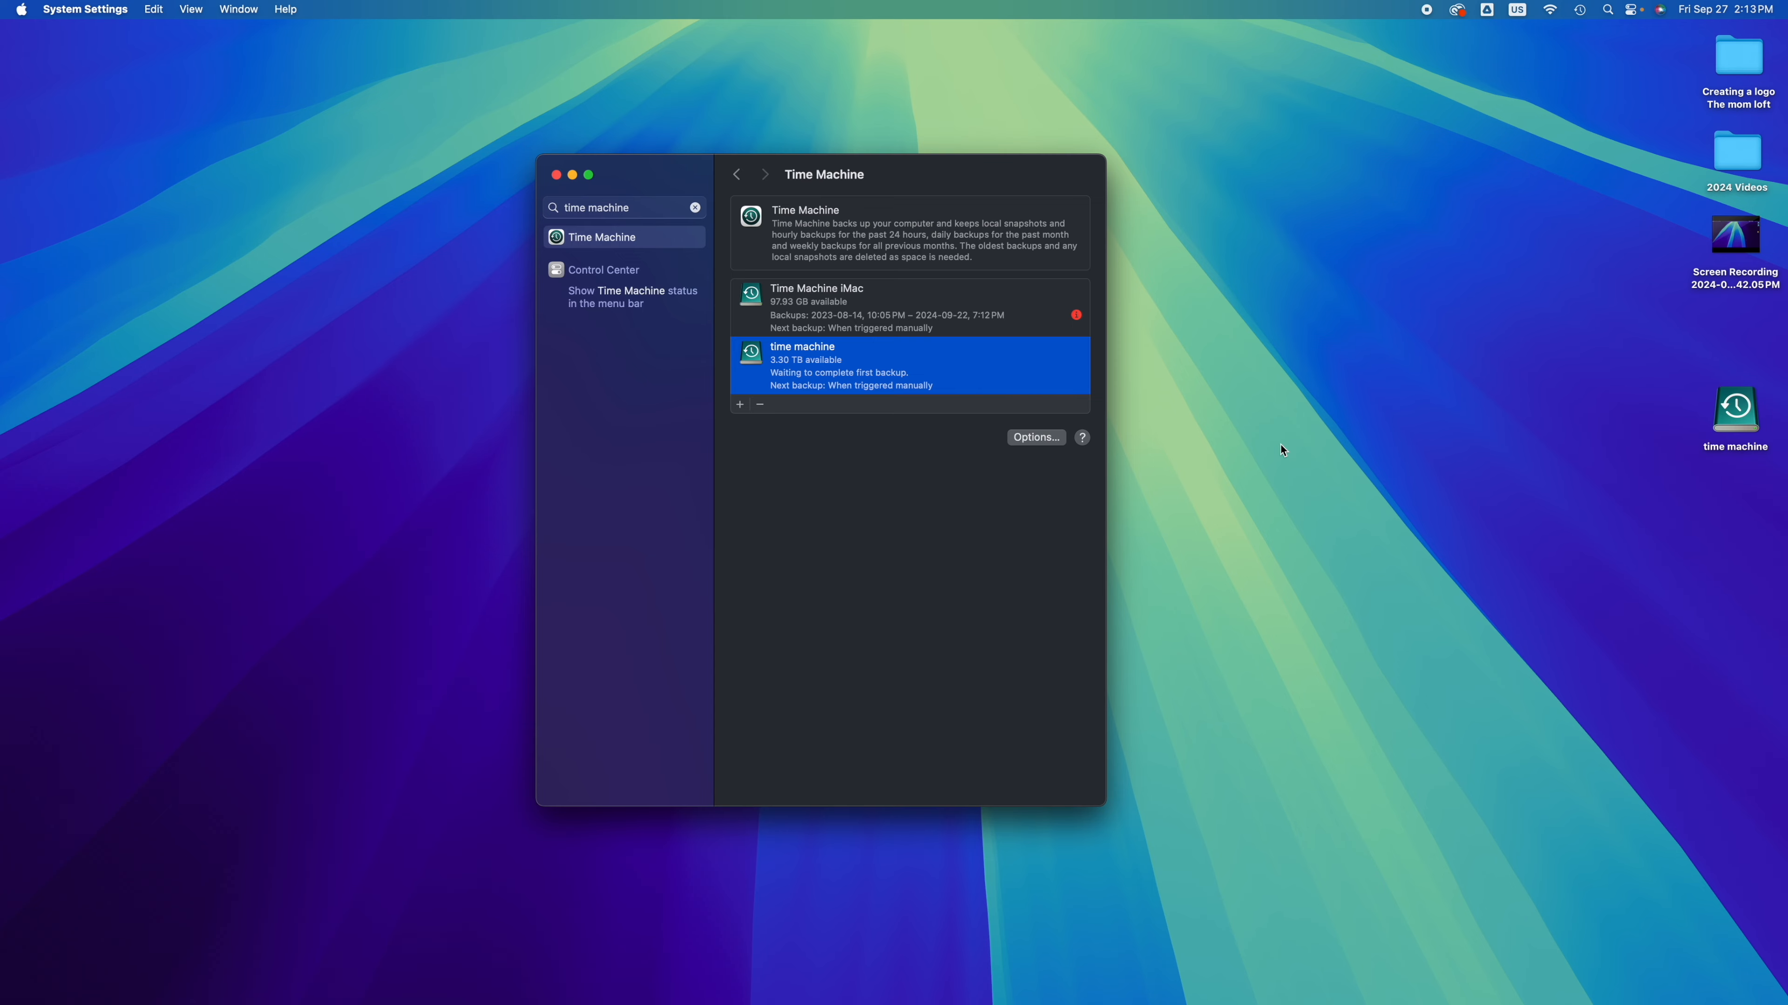
Spread the time machine, mac and pc drive icons out in the middle of the desktop and close System Settings
left_click_drag(667, 179, 469, 242)
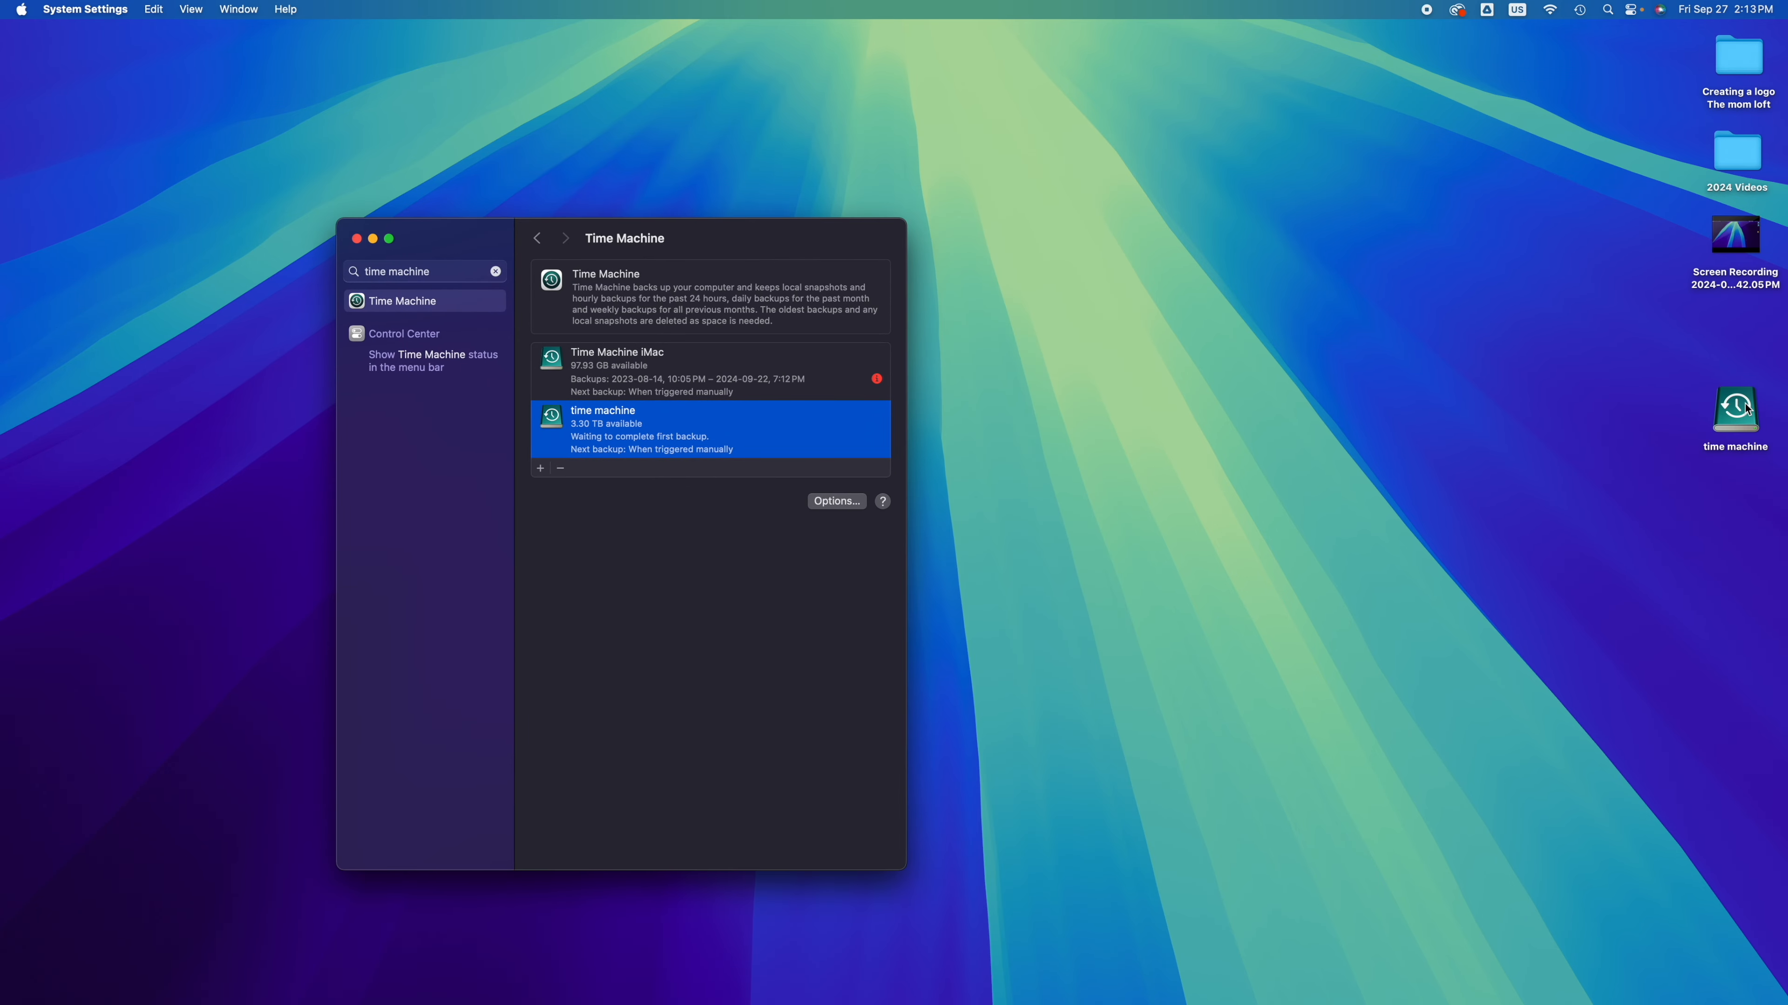
left_click_drag(1747, 408, 1139, 399)
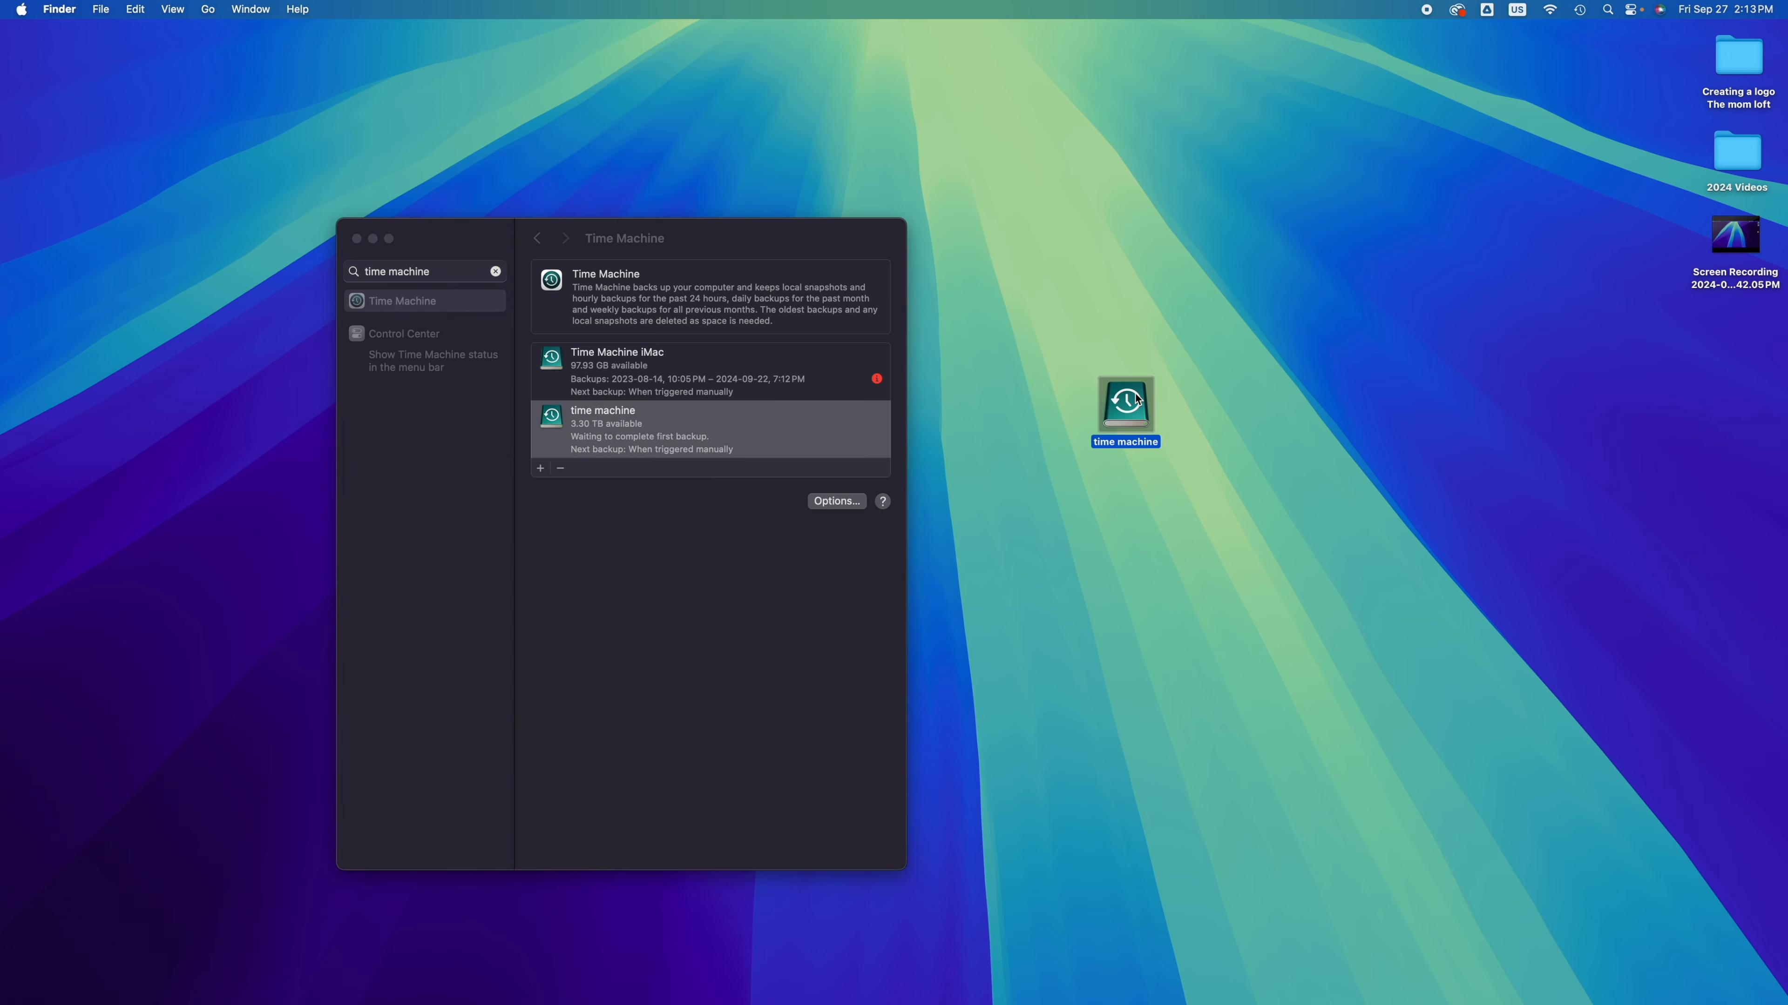
left_click_drag(459, 238, 674, 525)
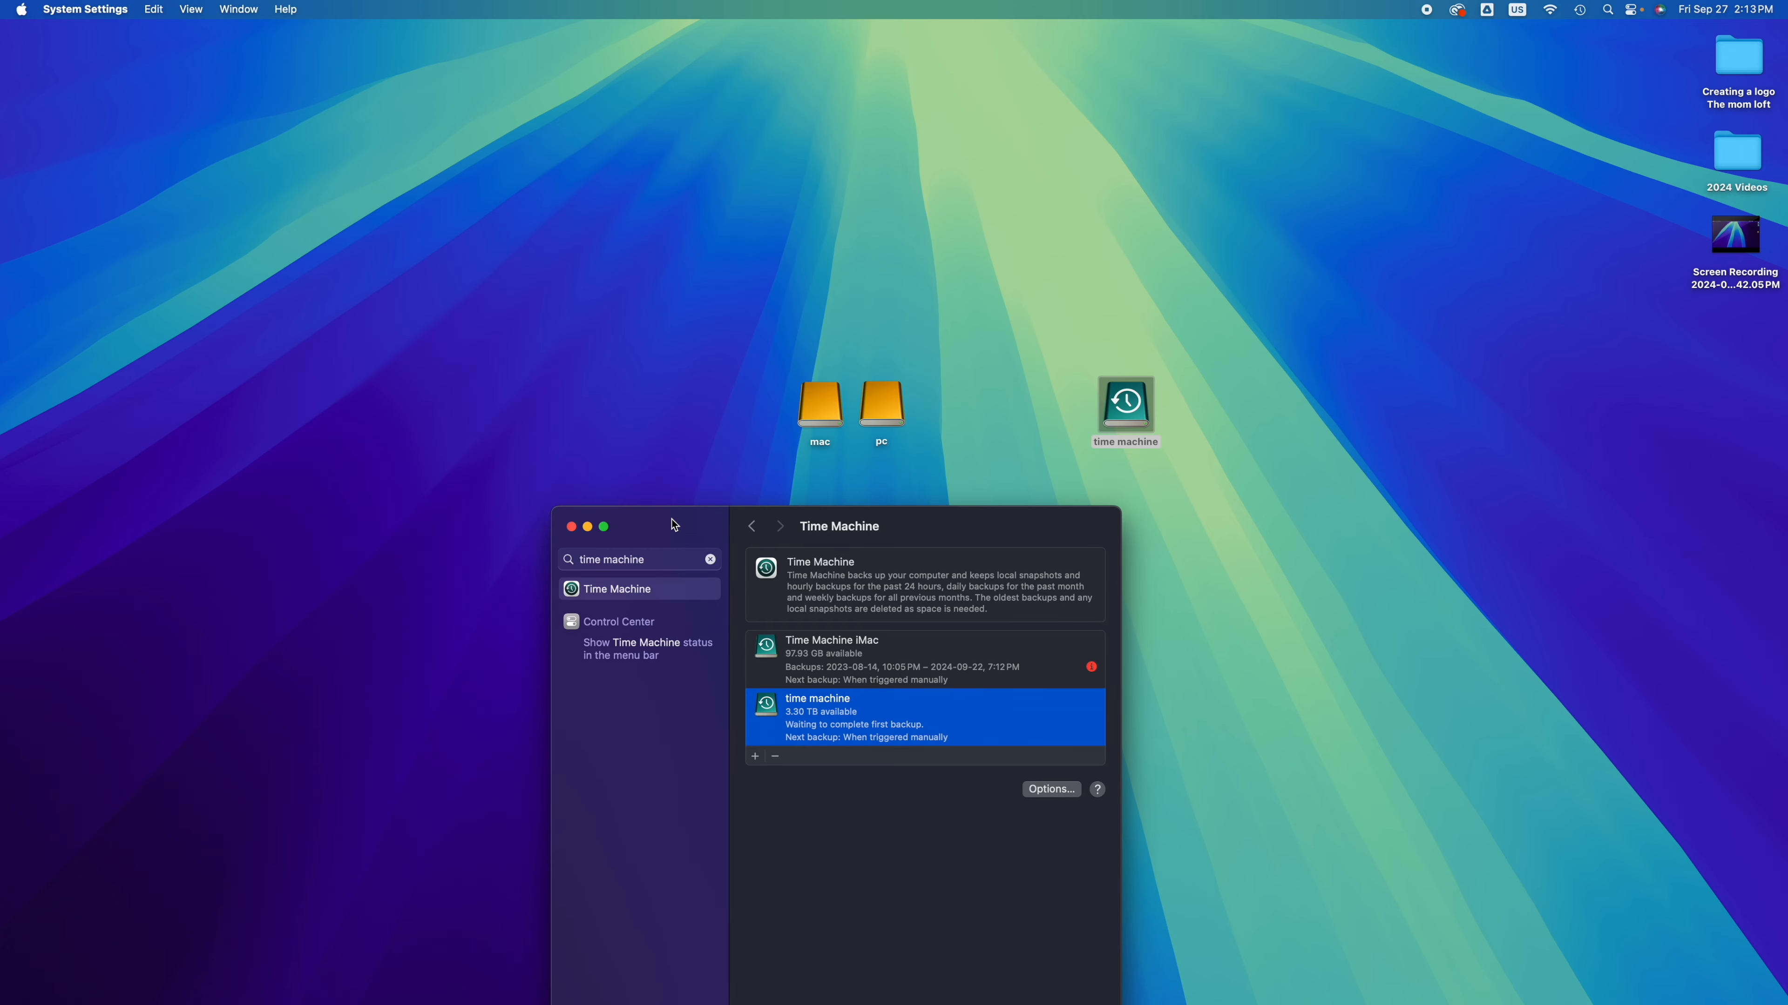
left_click_drag(933, 375, 870, 234)
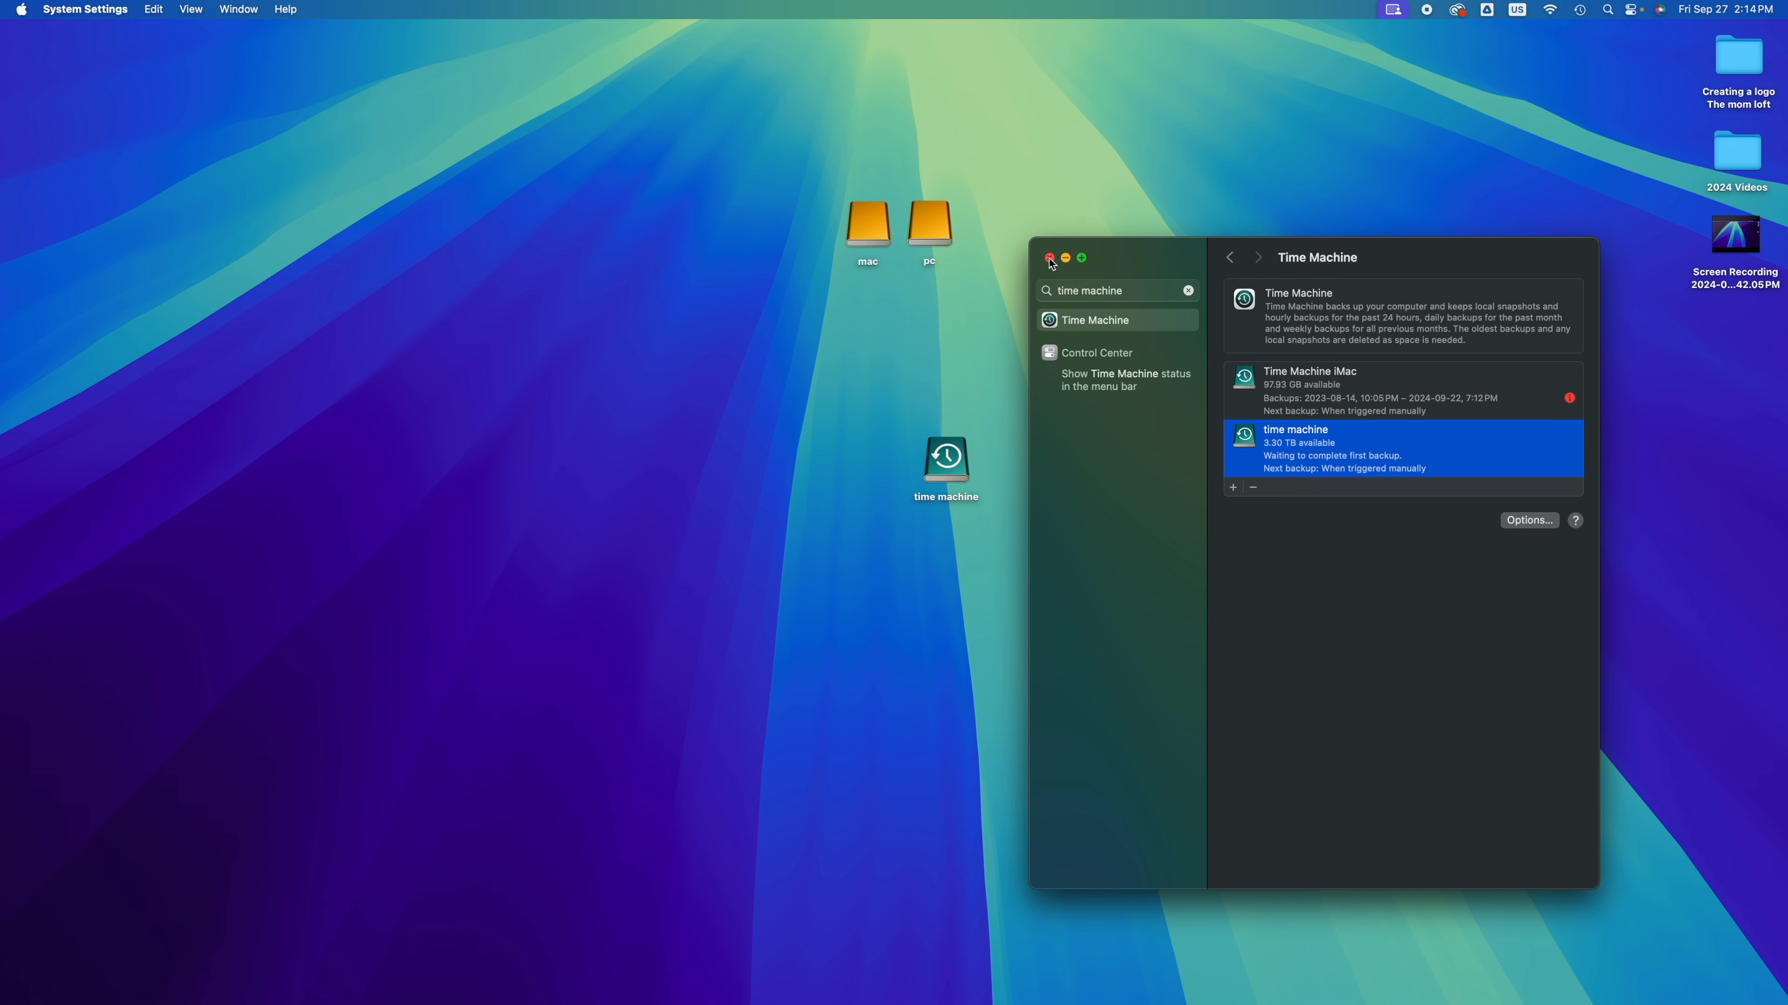
left_click(1049, 259)
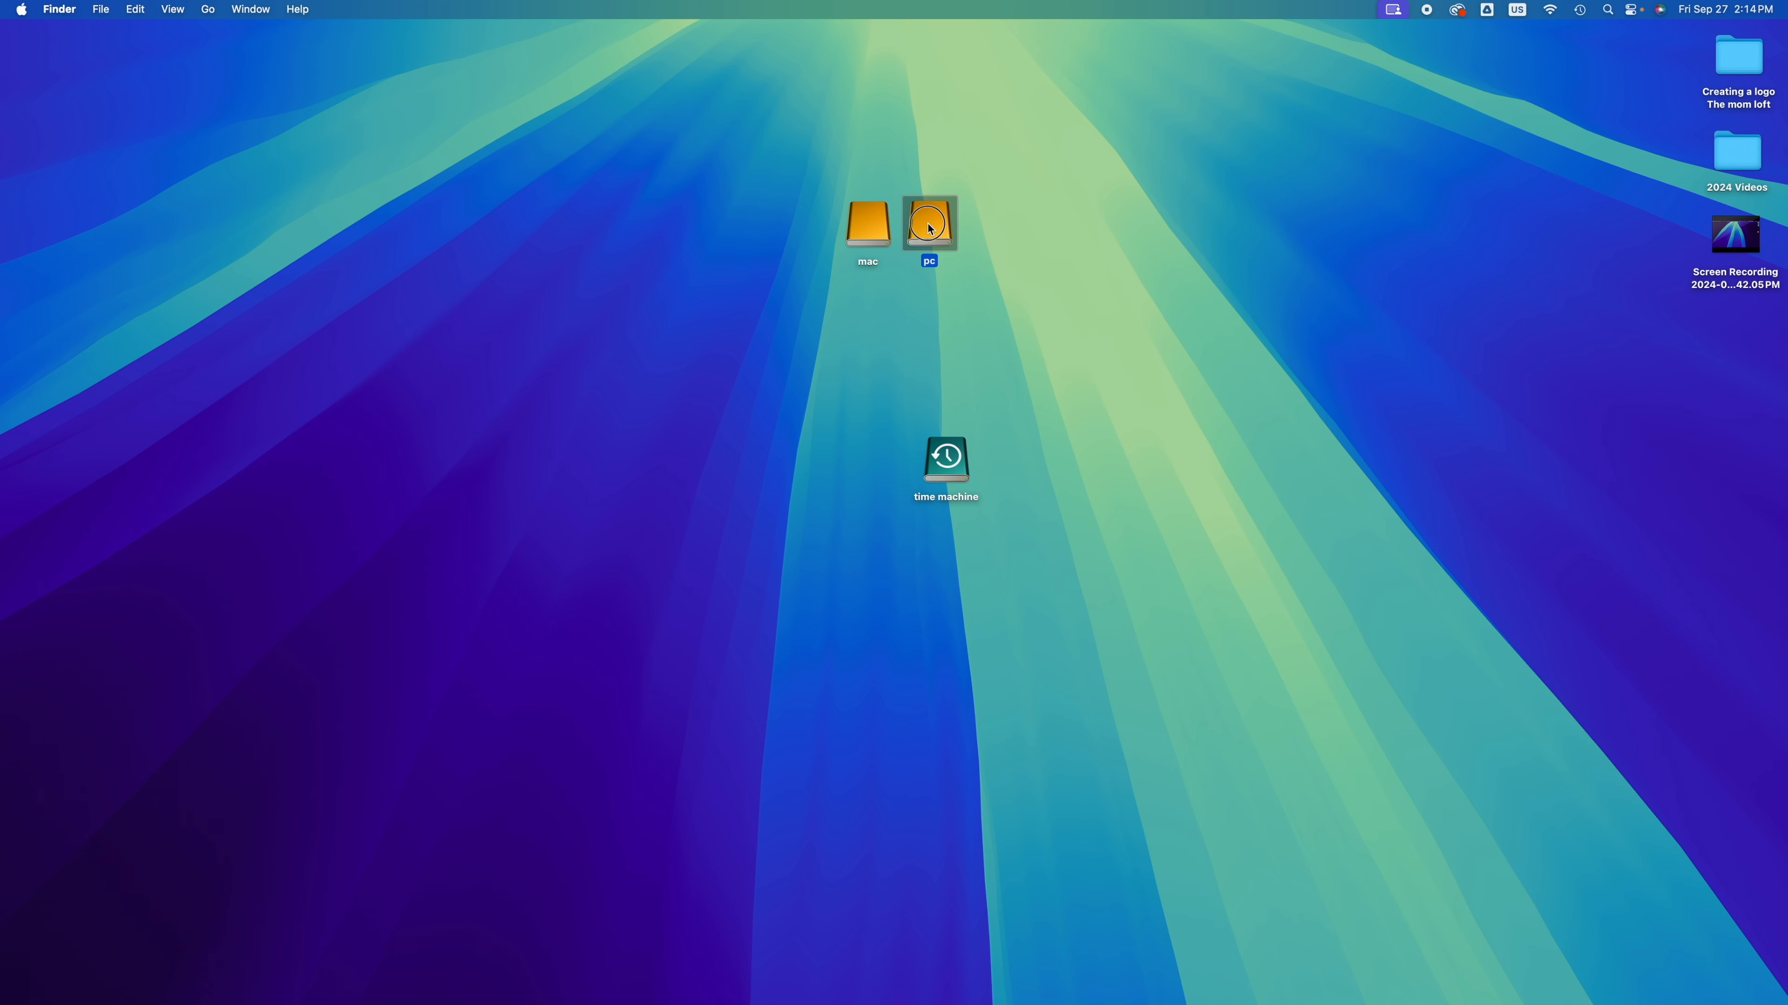
left_click_drag(930, 230, 1064, 307)
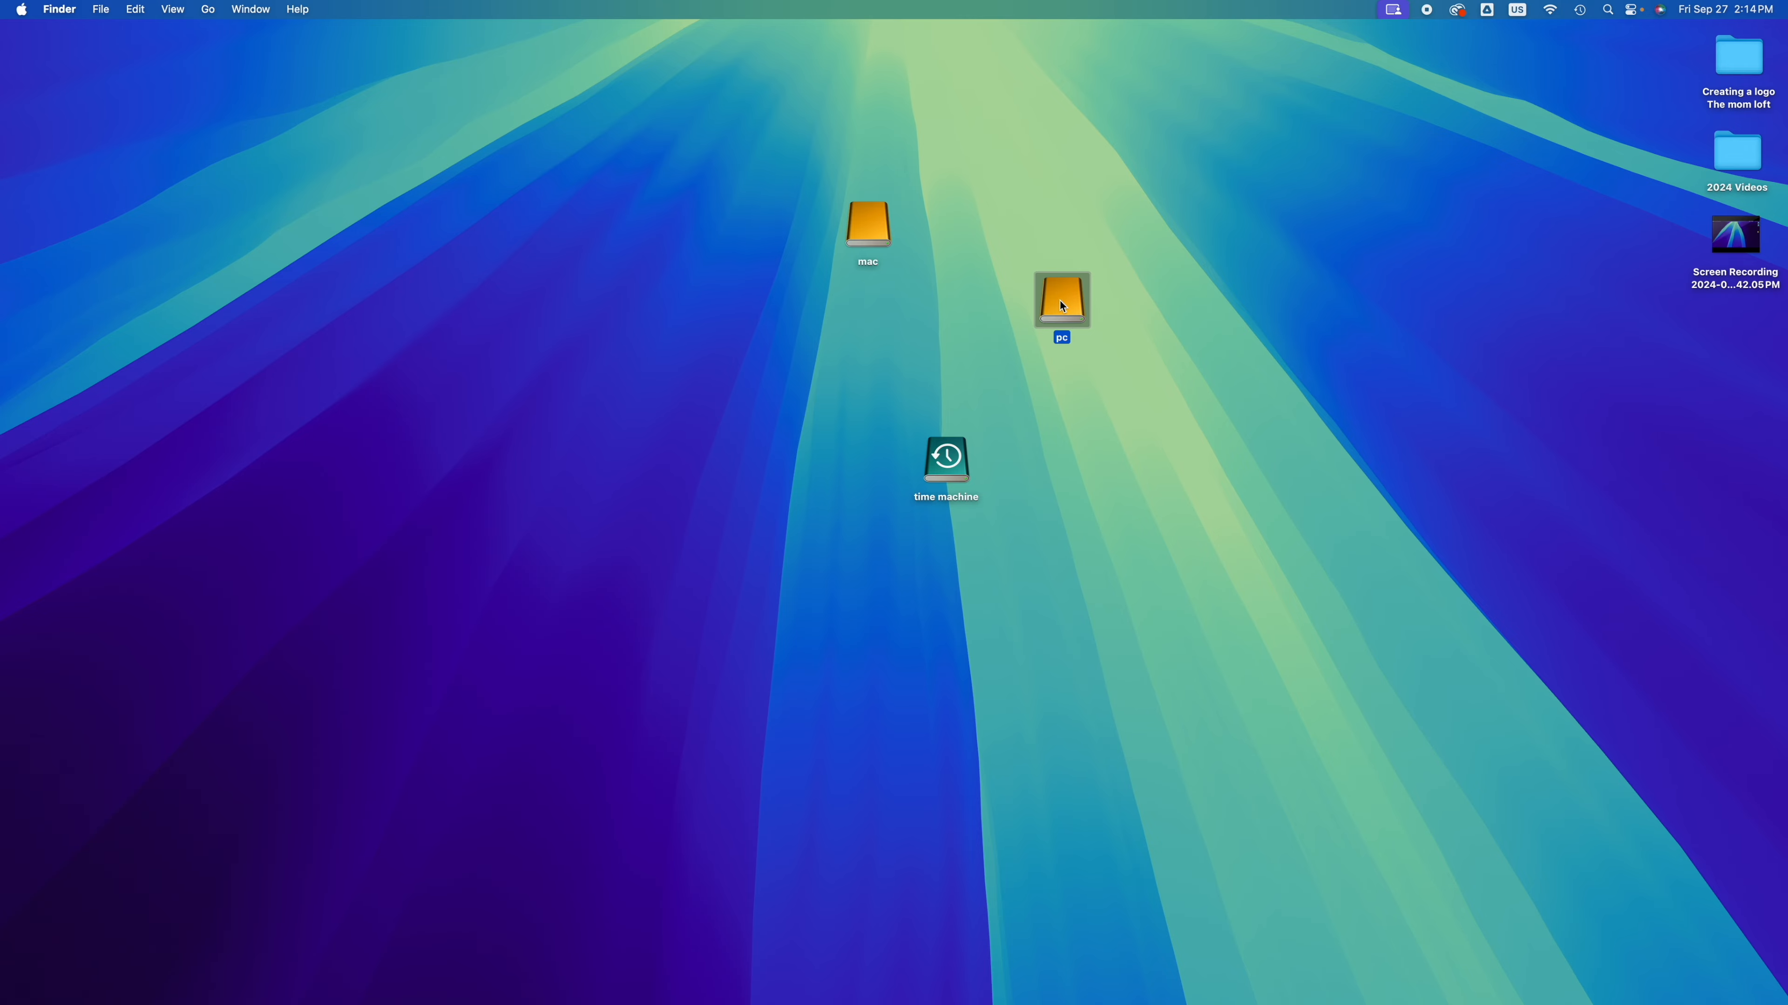
Open the pc drive and create a folder named hagsjhagS in it
double_click(1062, 306)
left_click_drag(853, 227, 848, 340)
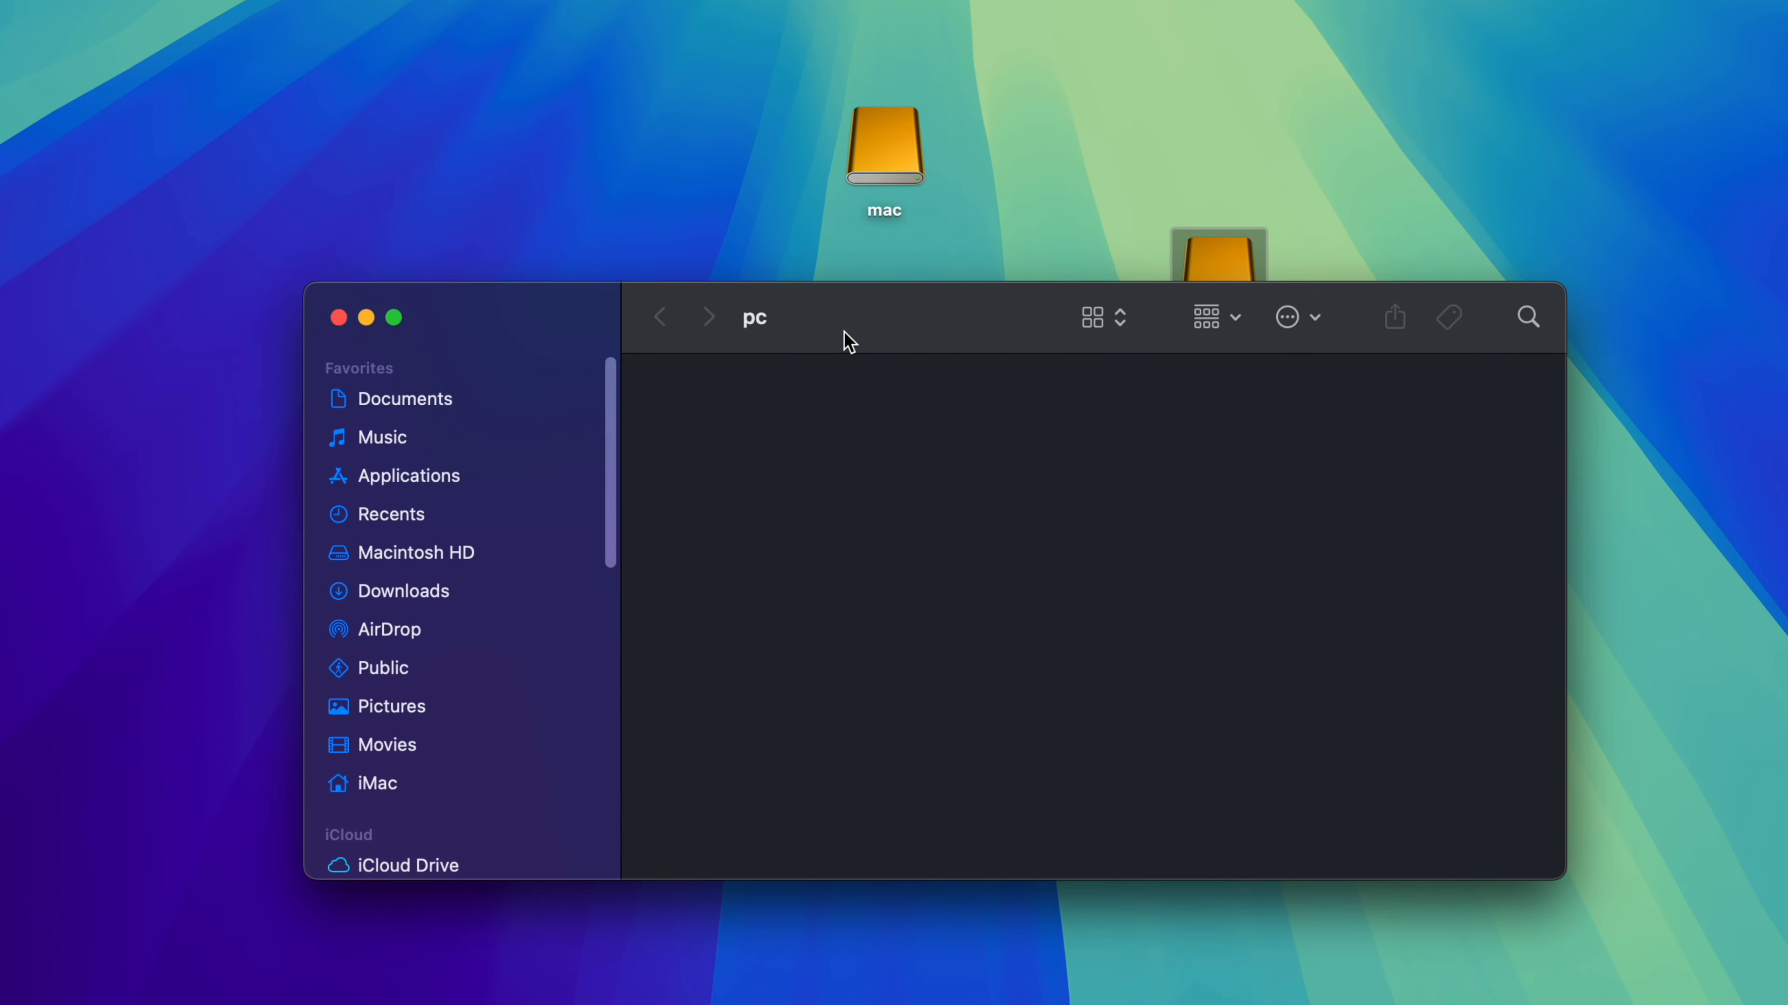
right_click(808, 390)
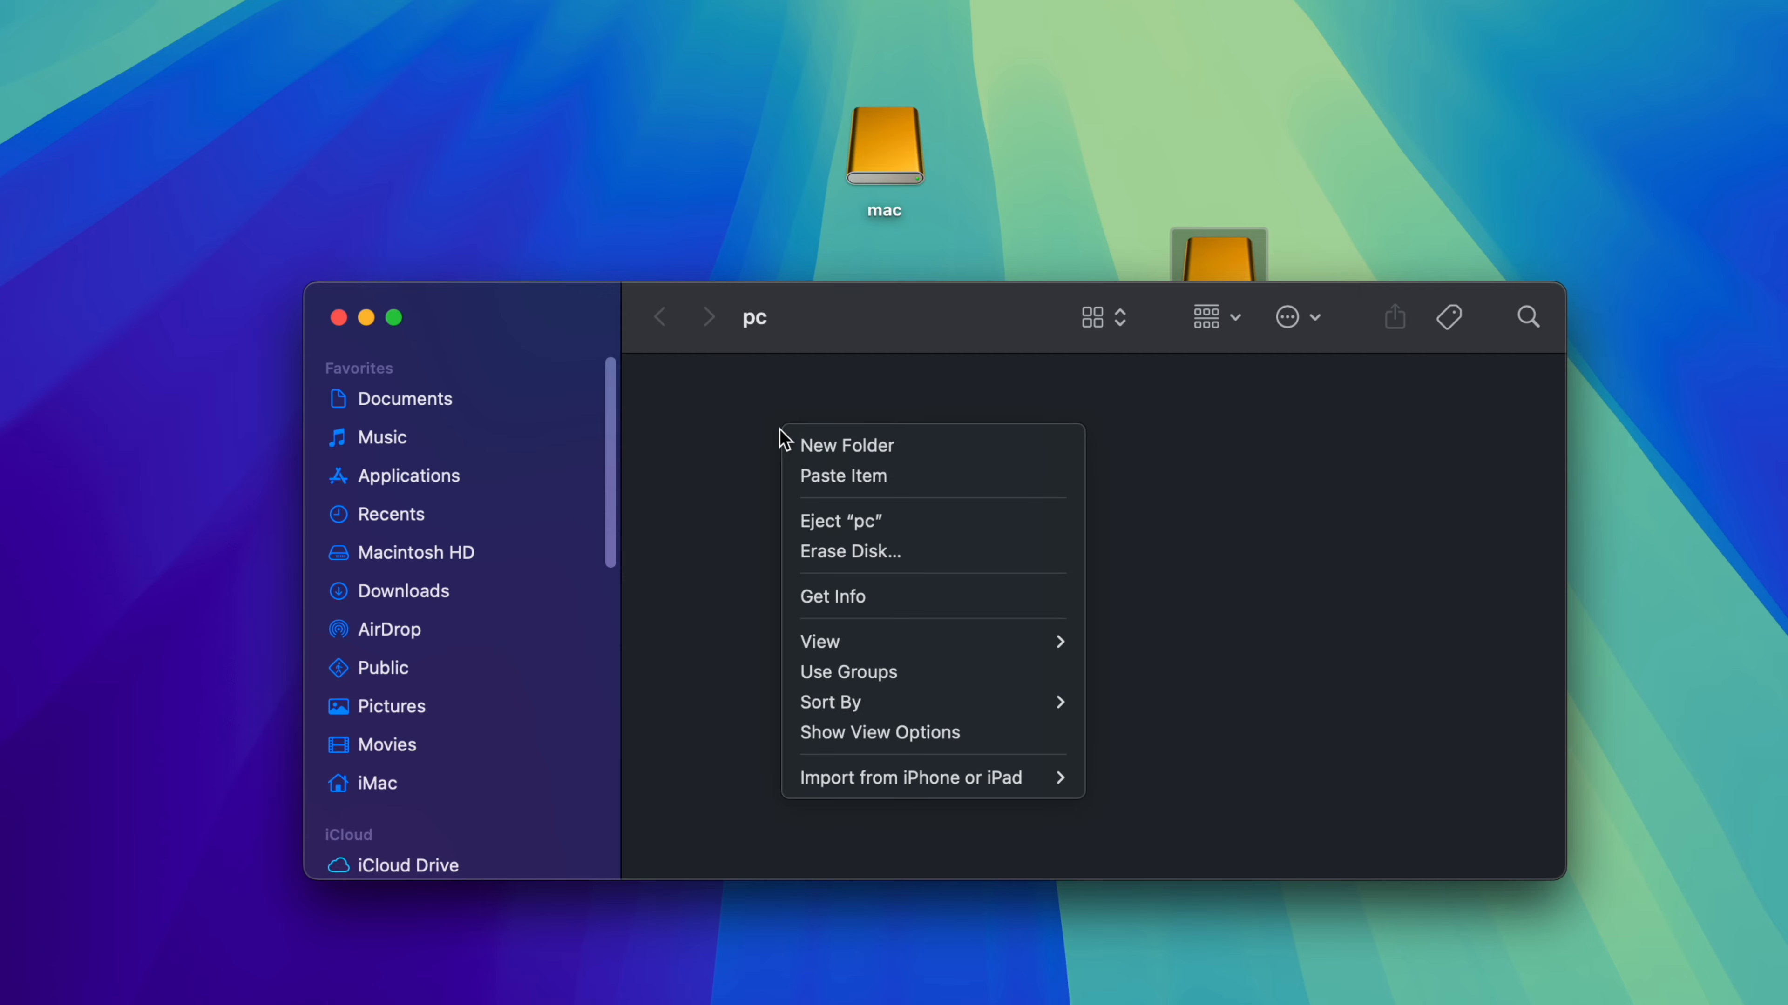
left_click(805, 445)
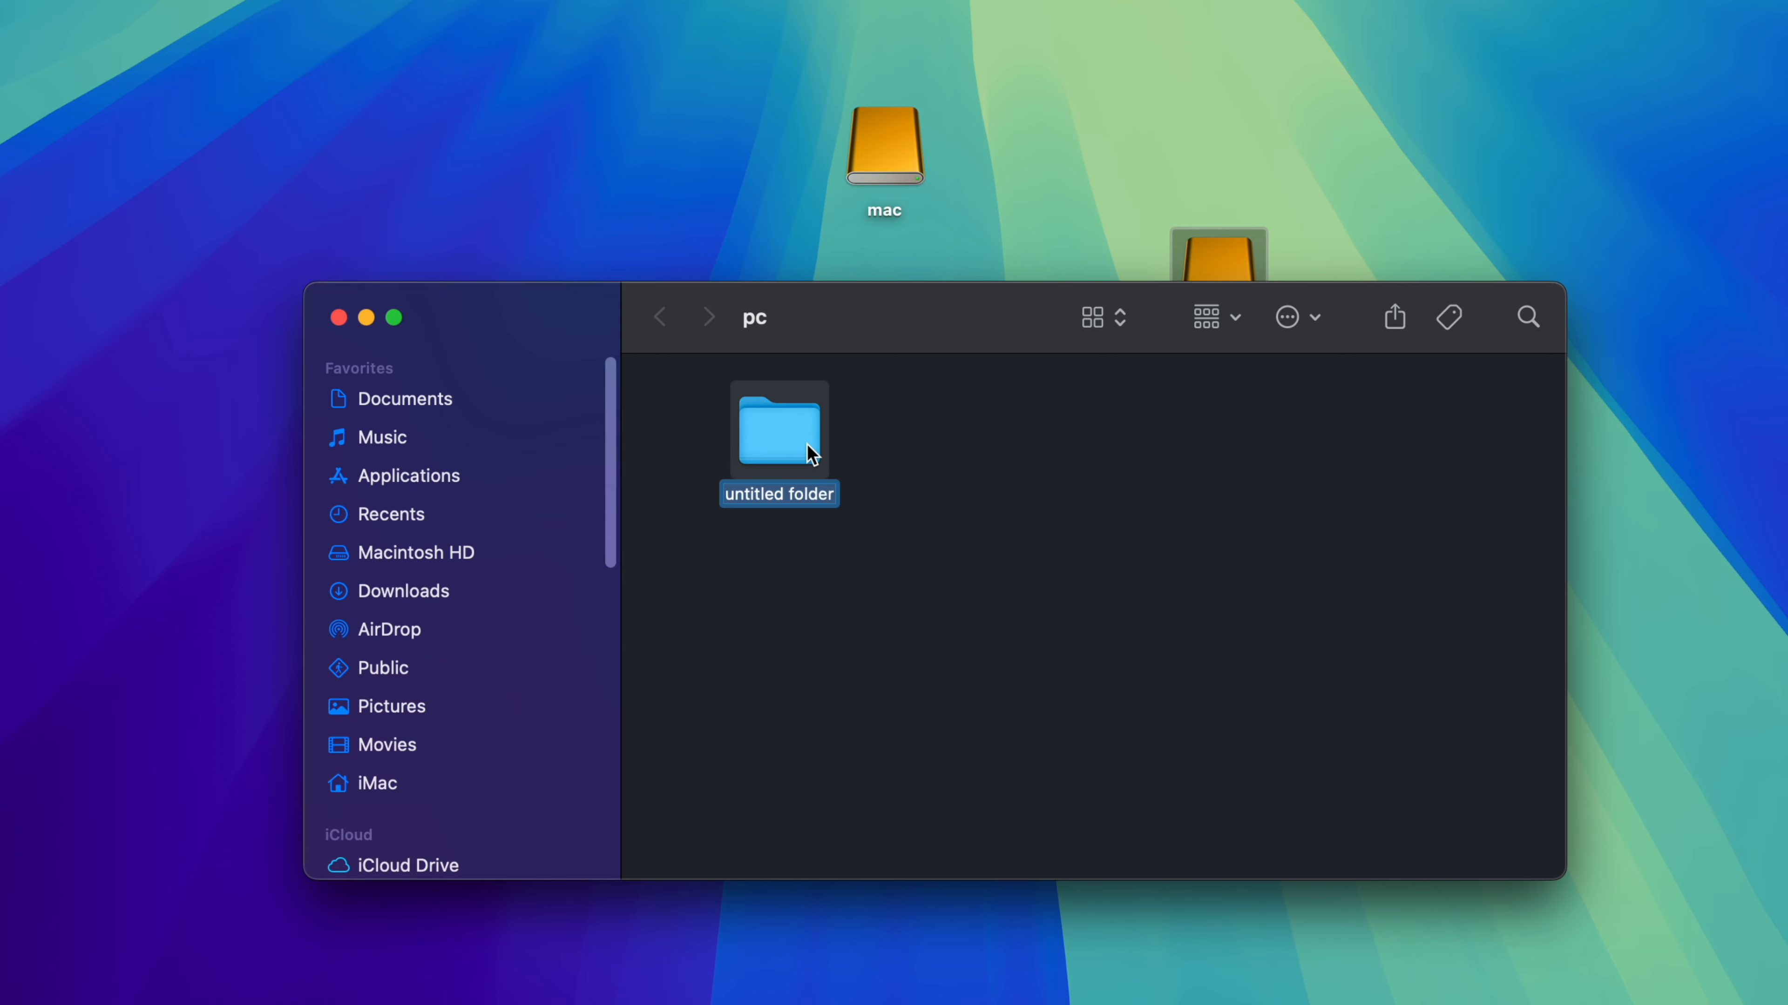
type("hagsjhagS")
left_click(882, 488)
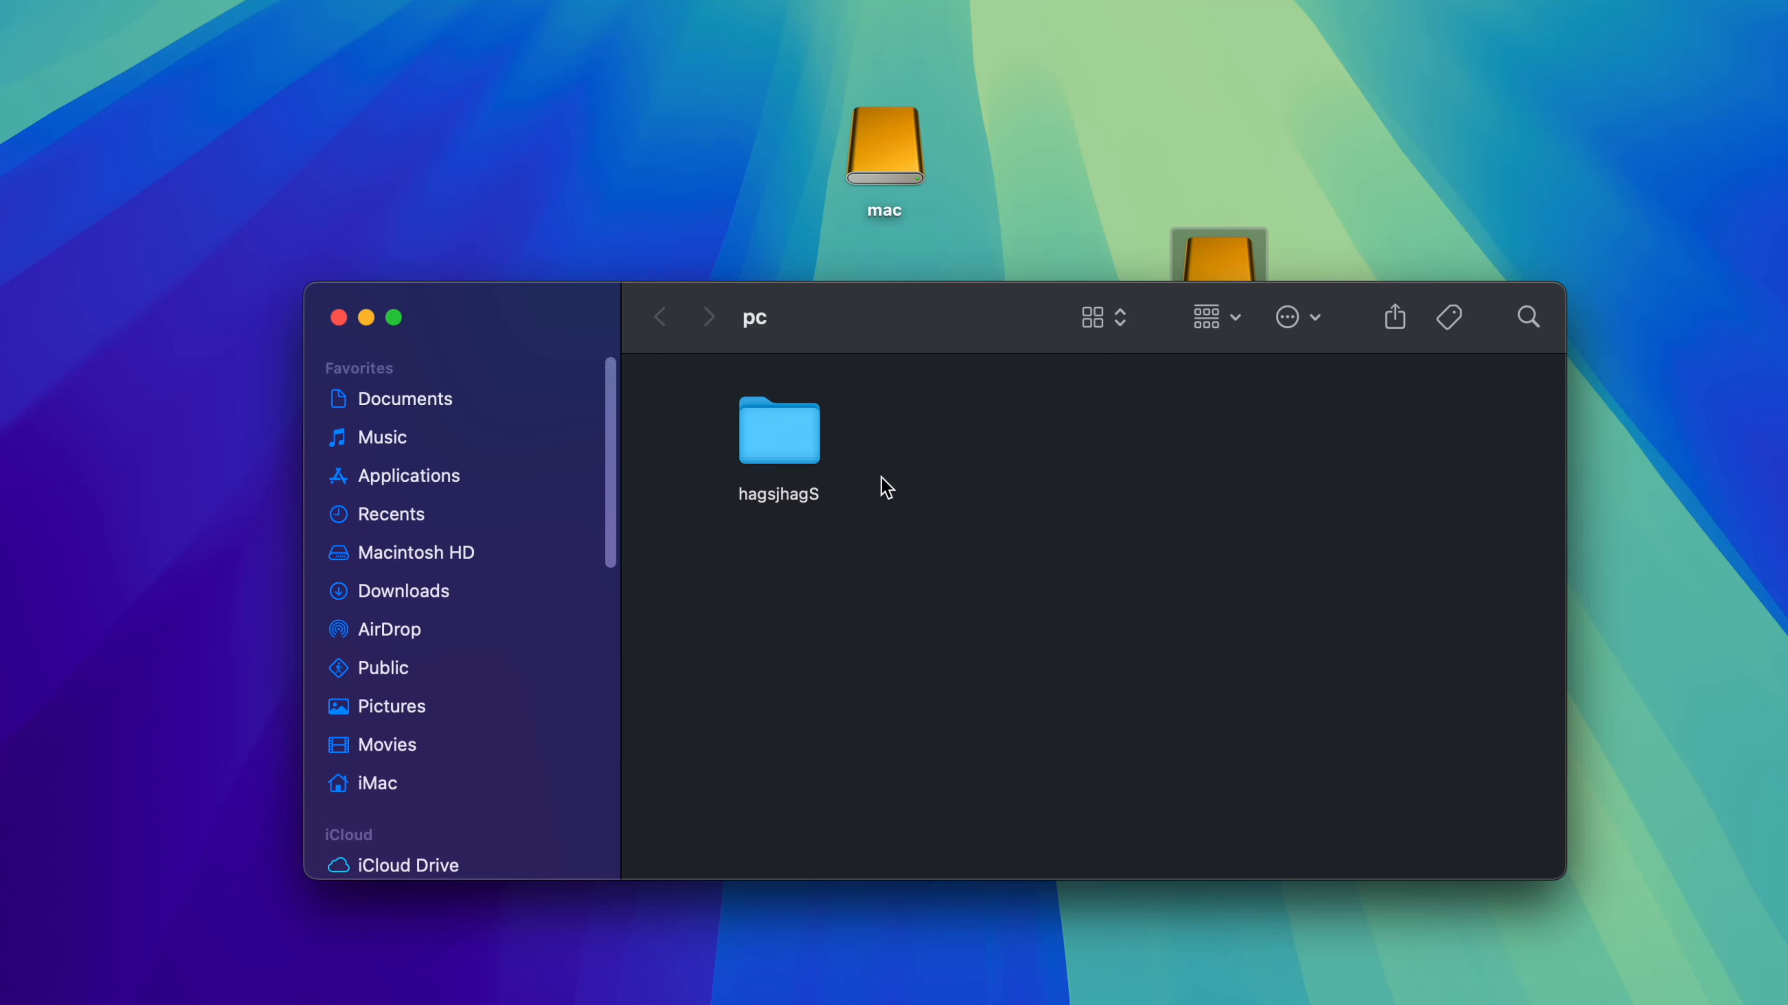
Move the hagsjhagS folder to the Trash and permanently empty the Trash
left_click(793, 453)
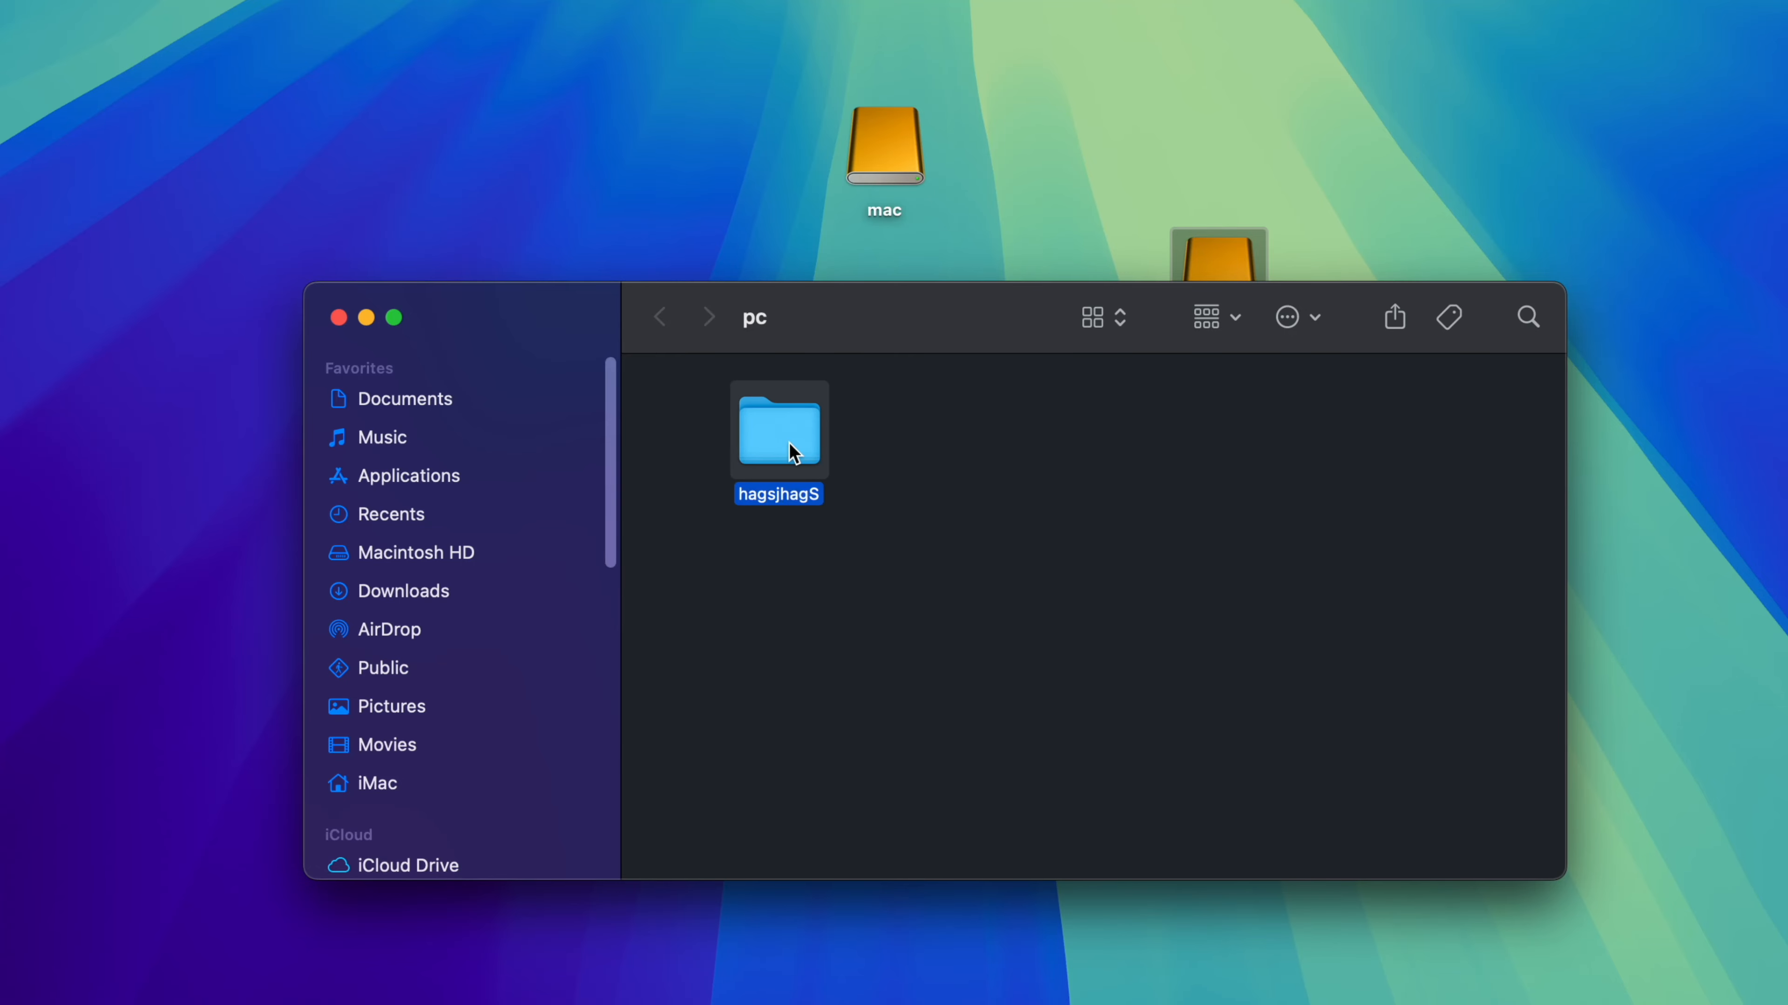
right_click(793, 453)
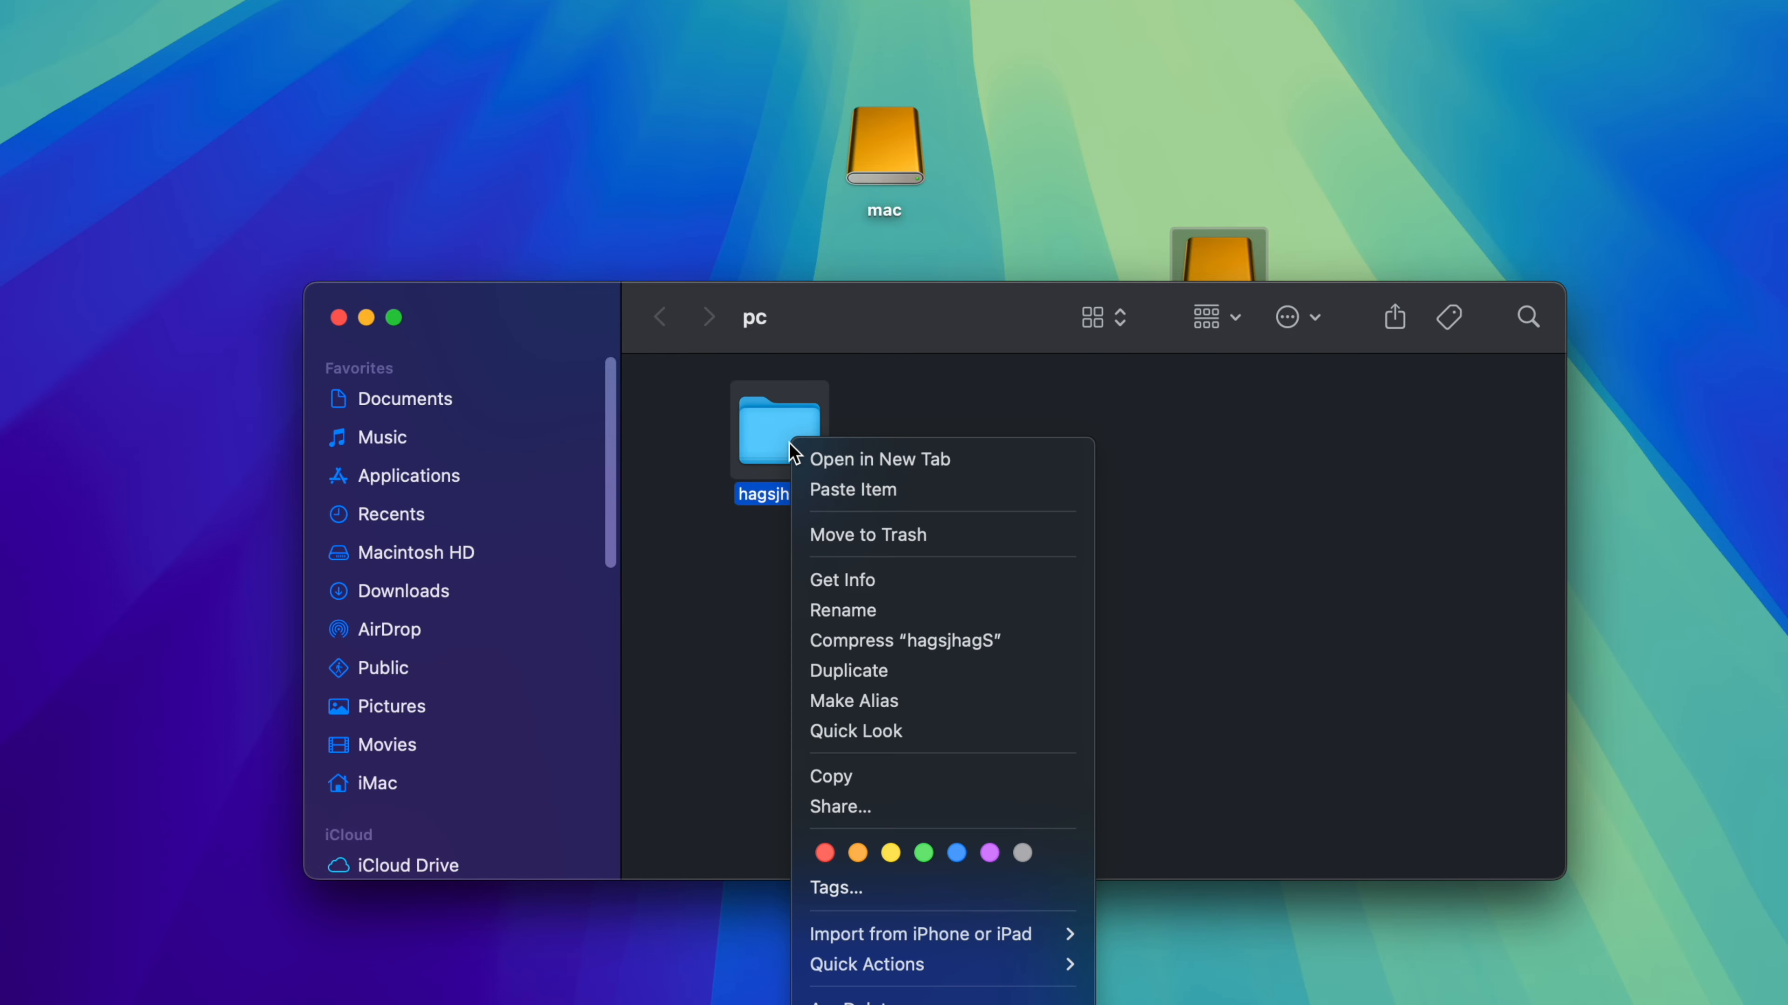
left_click(924, 535)
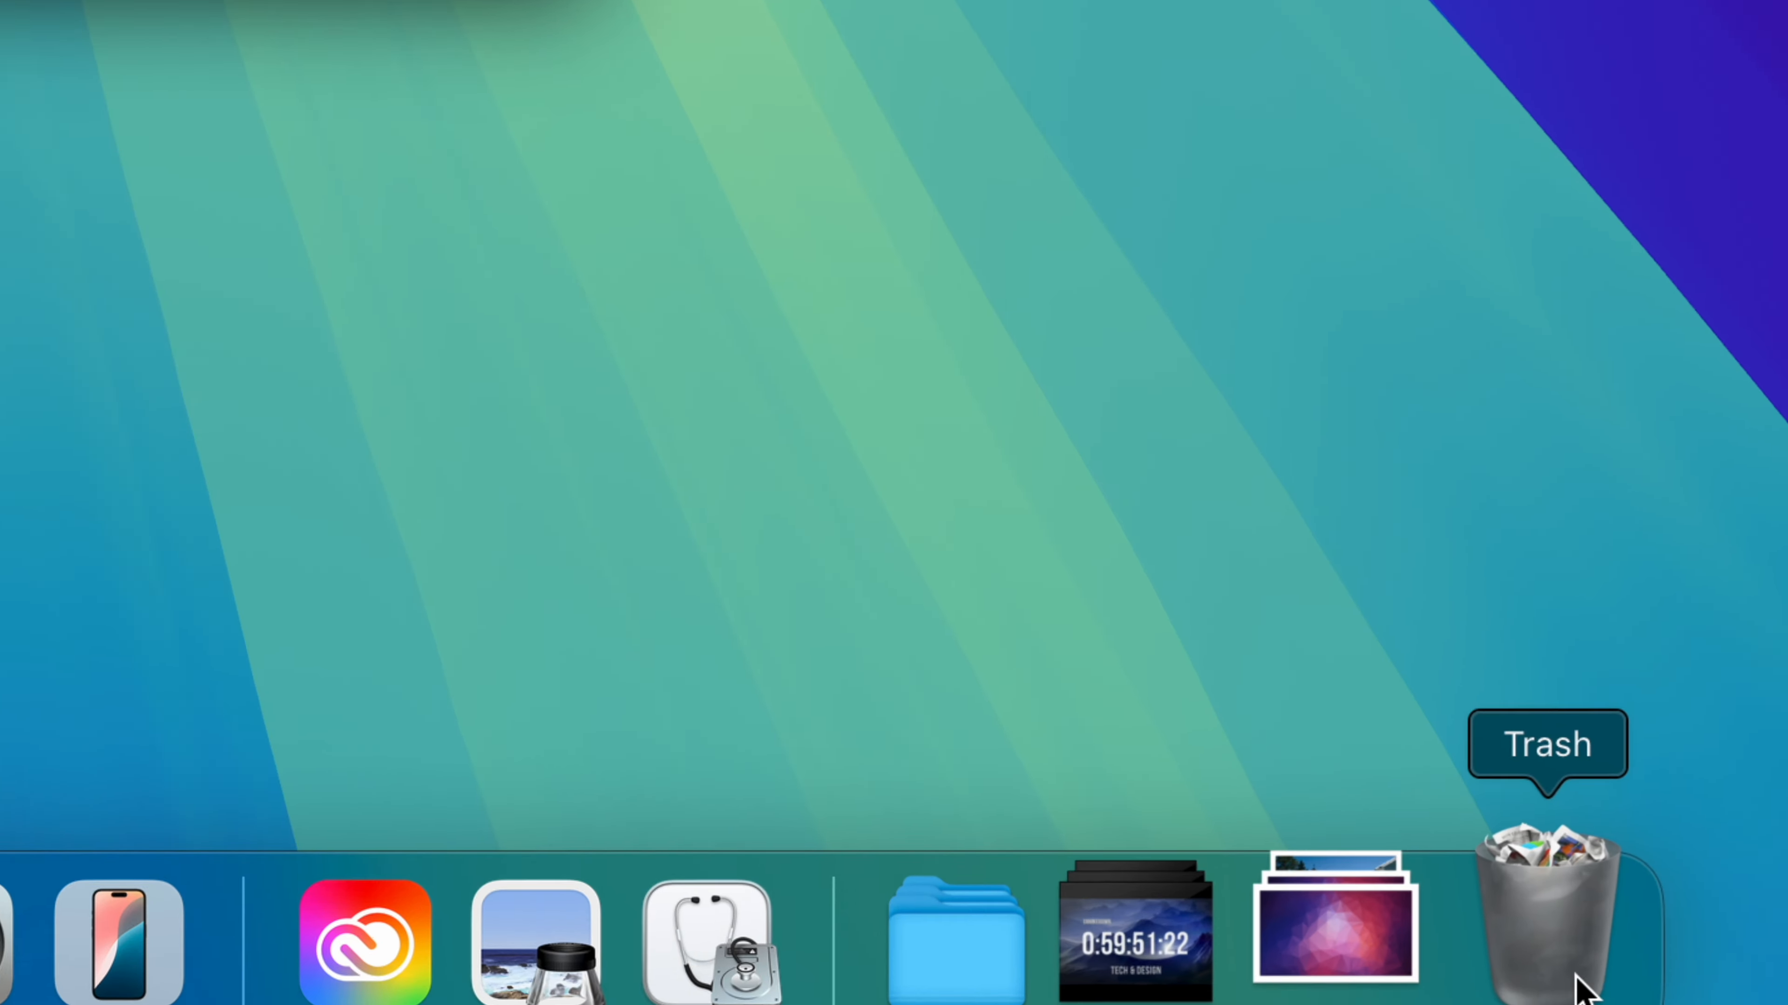
right_click(1568, 969)
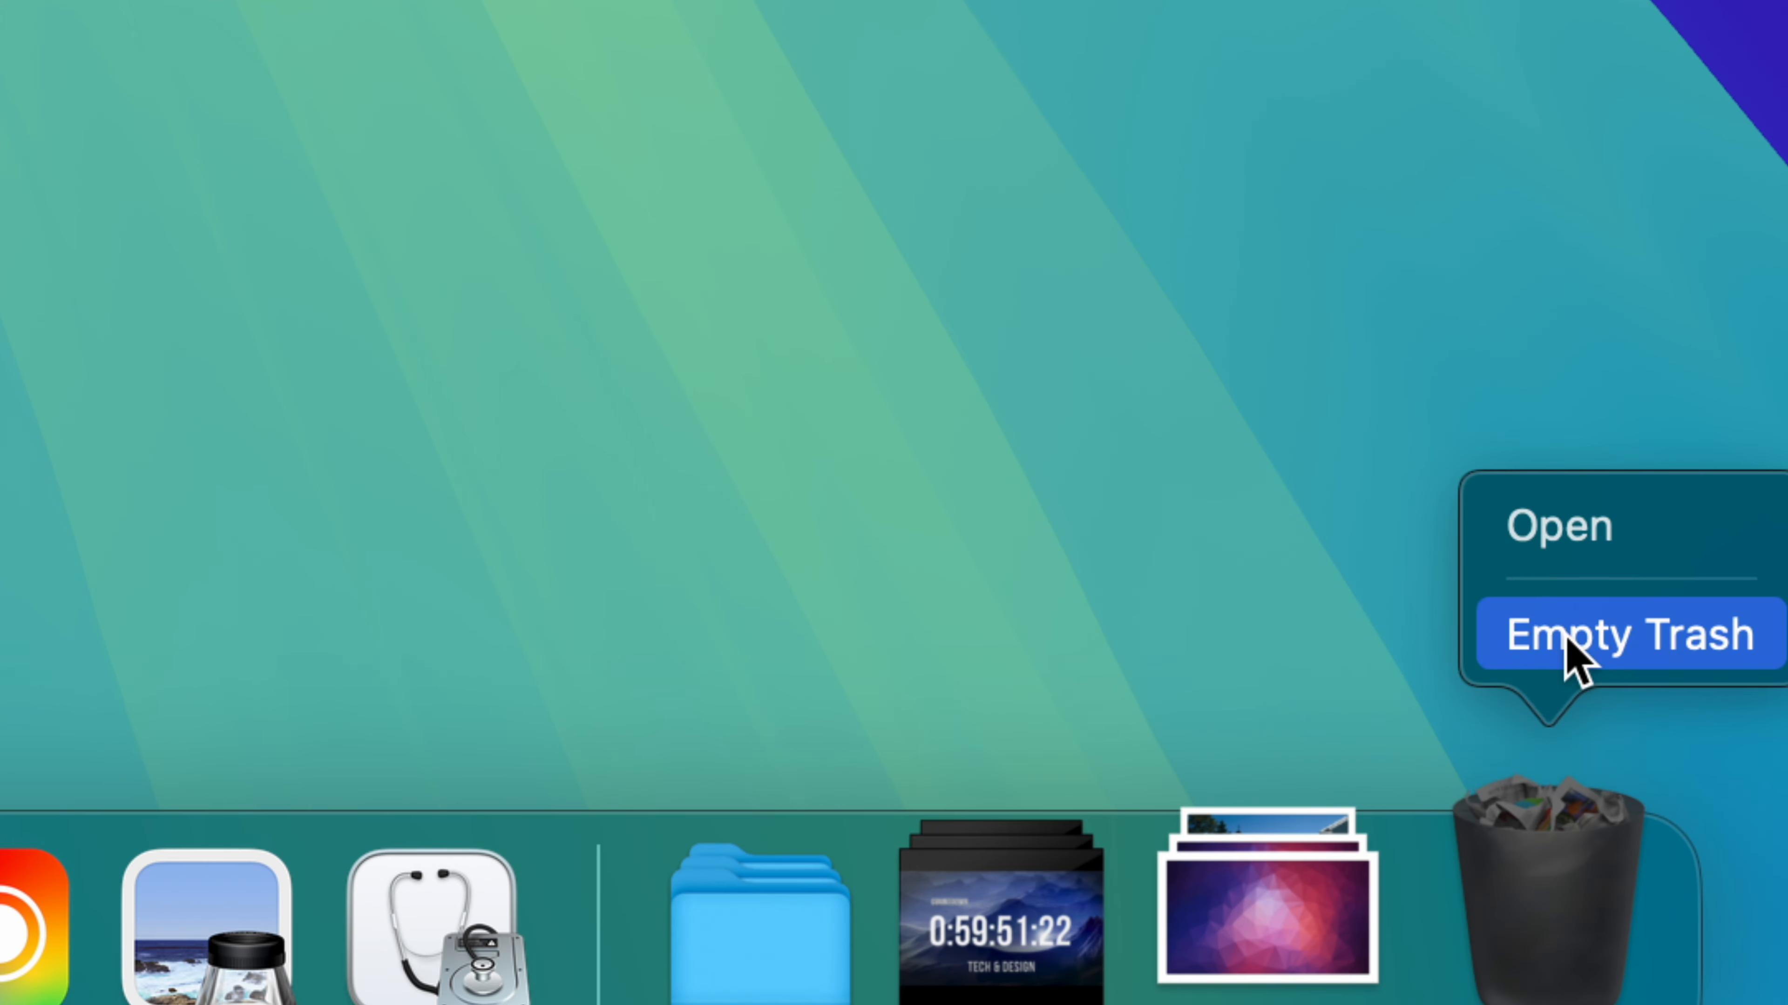
left_click(1565, 637)
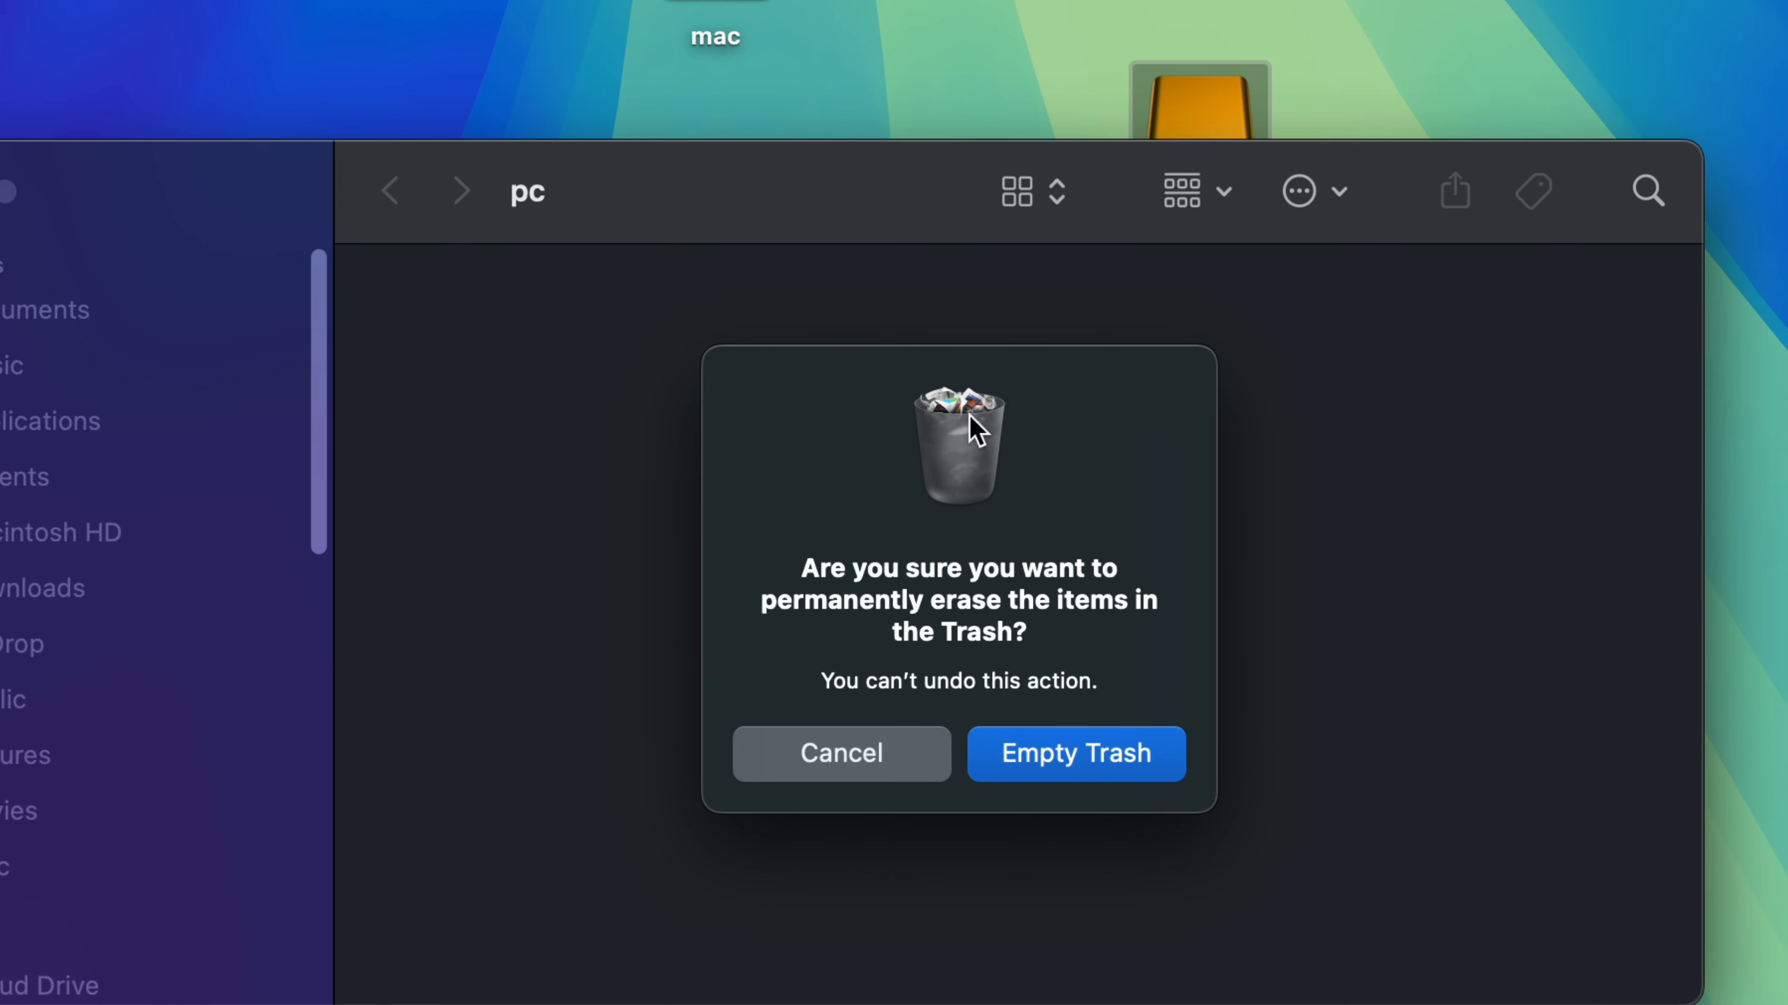
left_click(1048, 770)
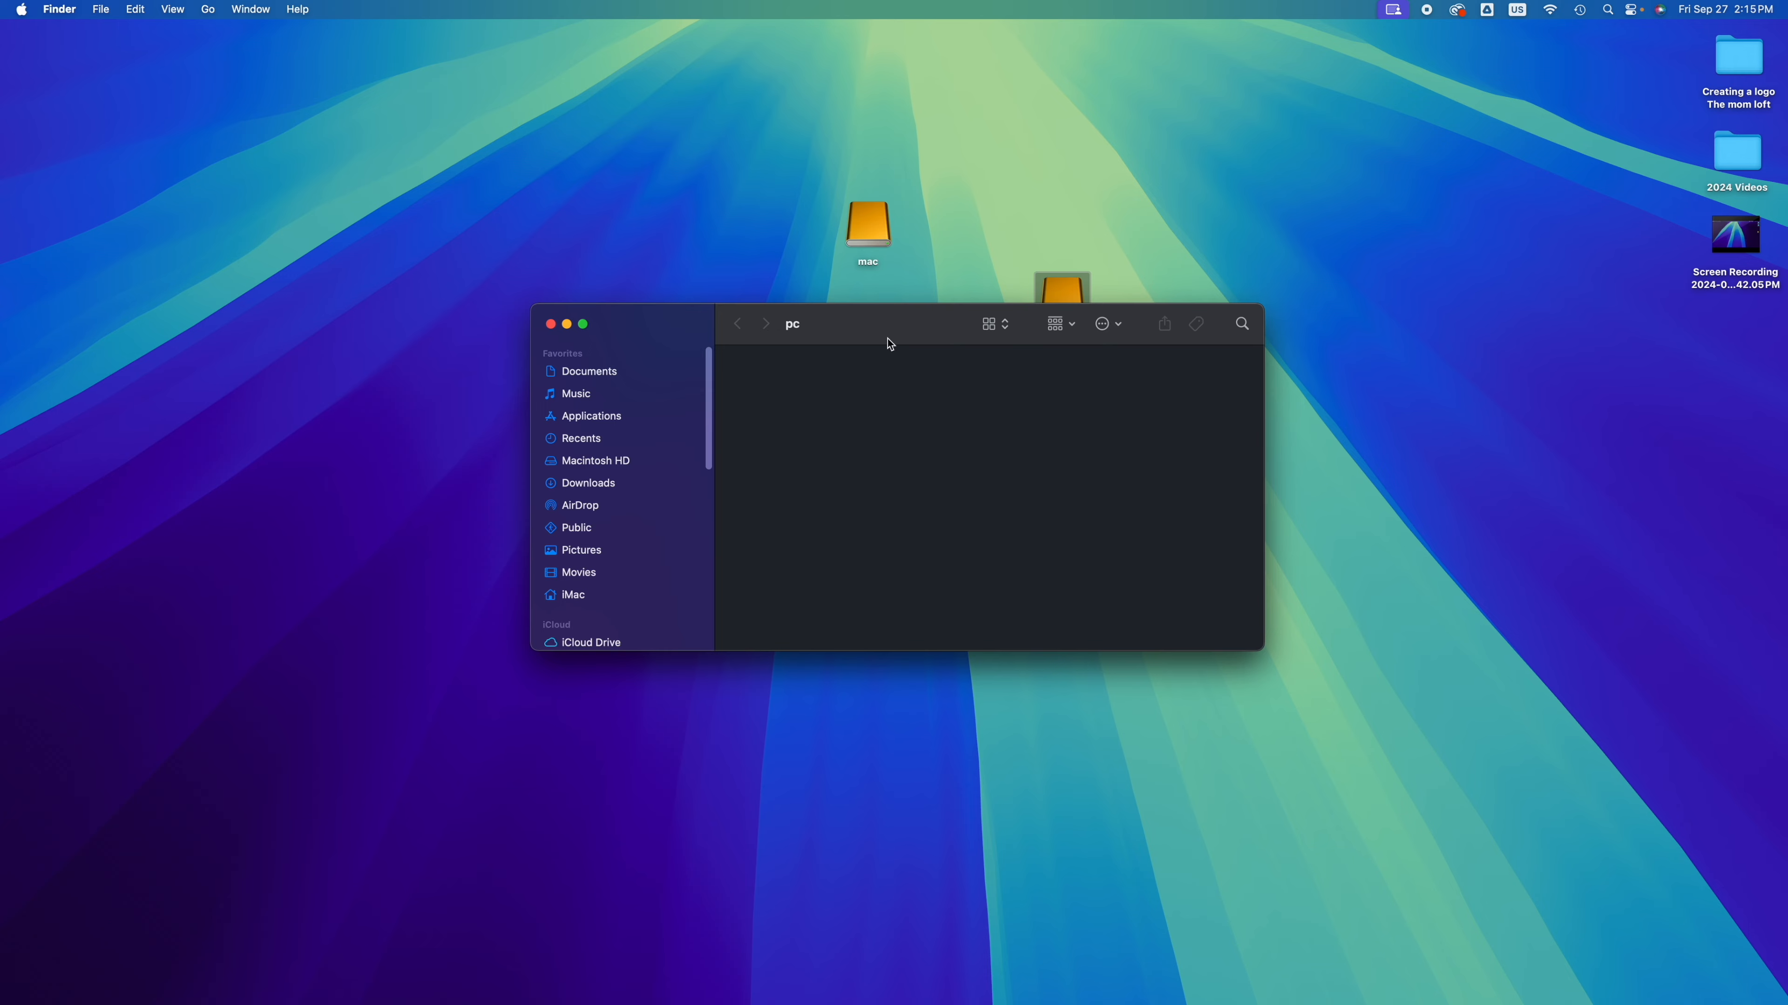
Copy the Screen Recording file from the desktop to the pc drive and close the drive's window
left_click_drag(886, 335, 871, 346)
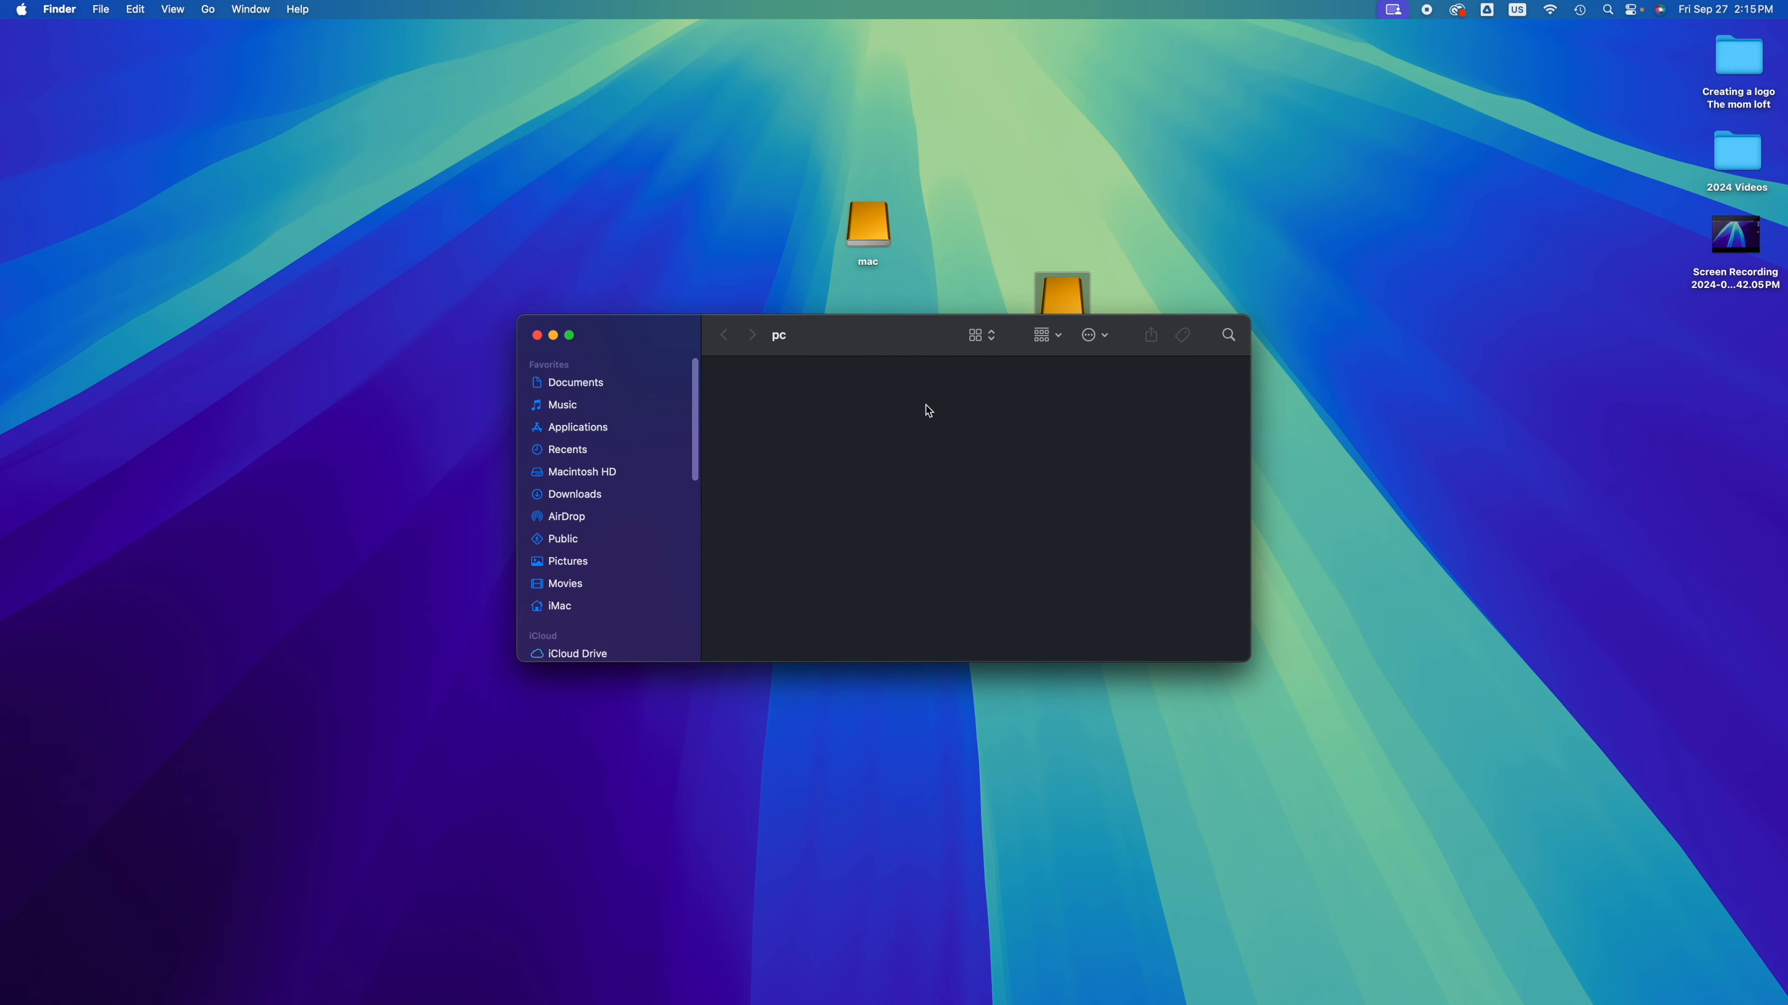
left_click(1741, 248)
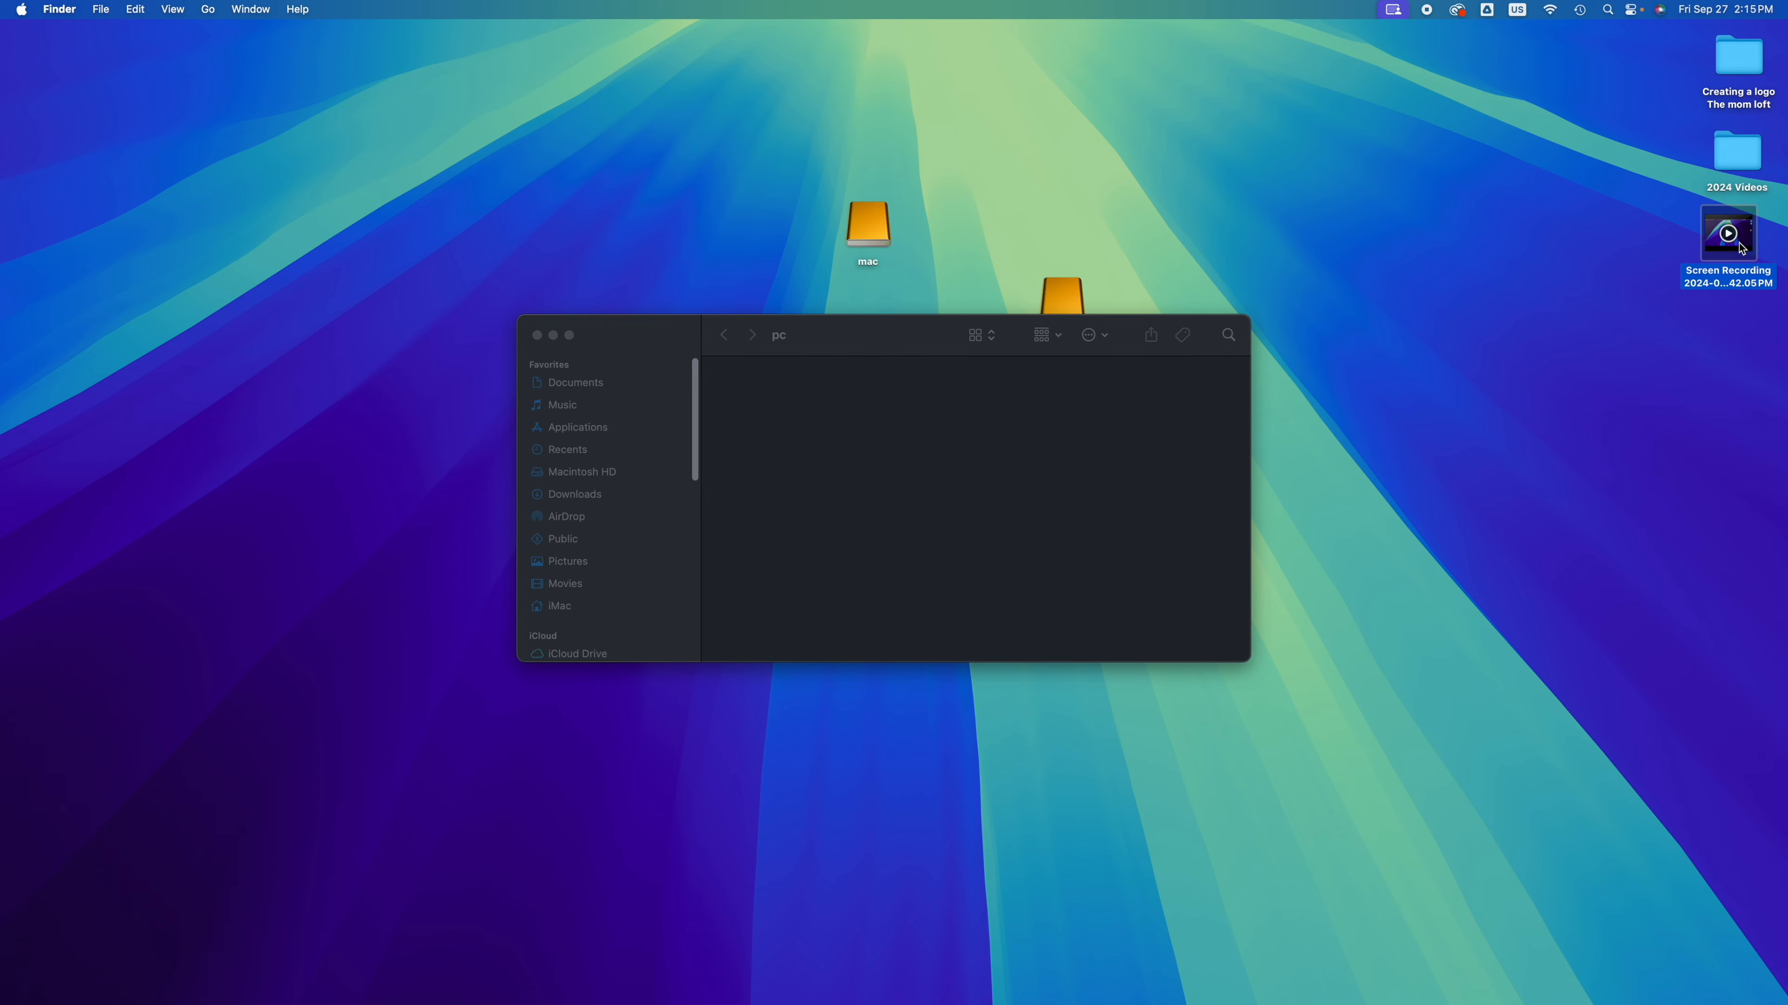
left_click_drag(1741, 248, 881, 443)
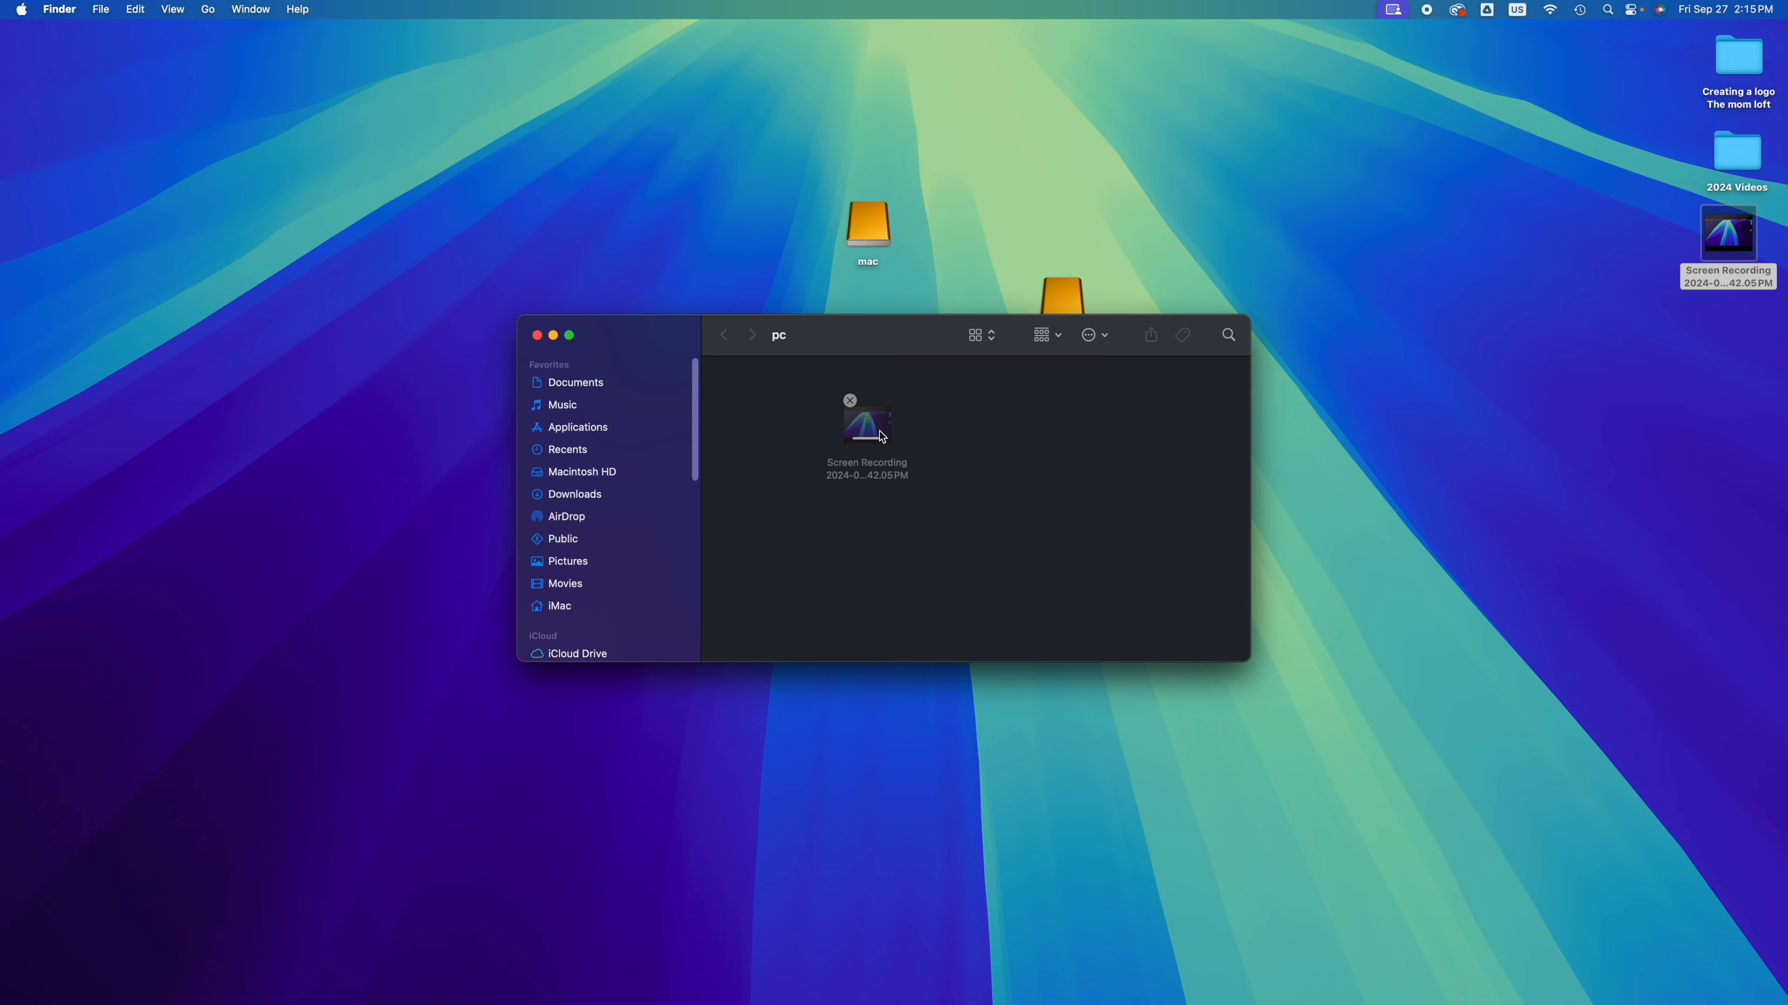
left_click_drag(884, 336, 925, 514)
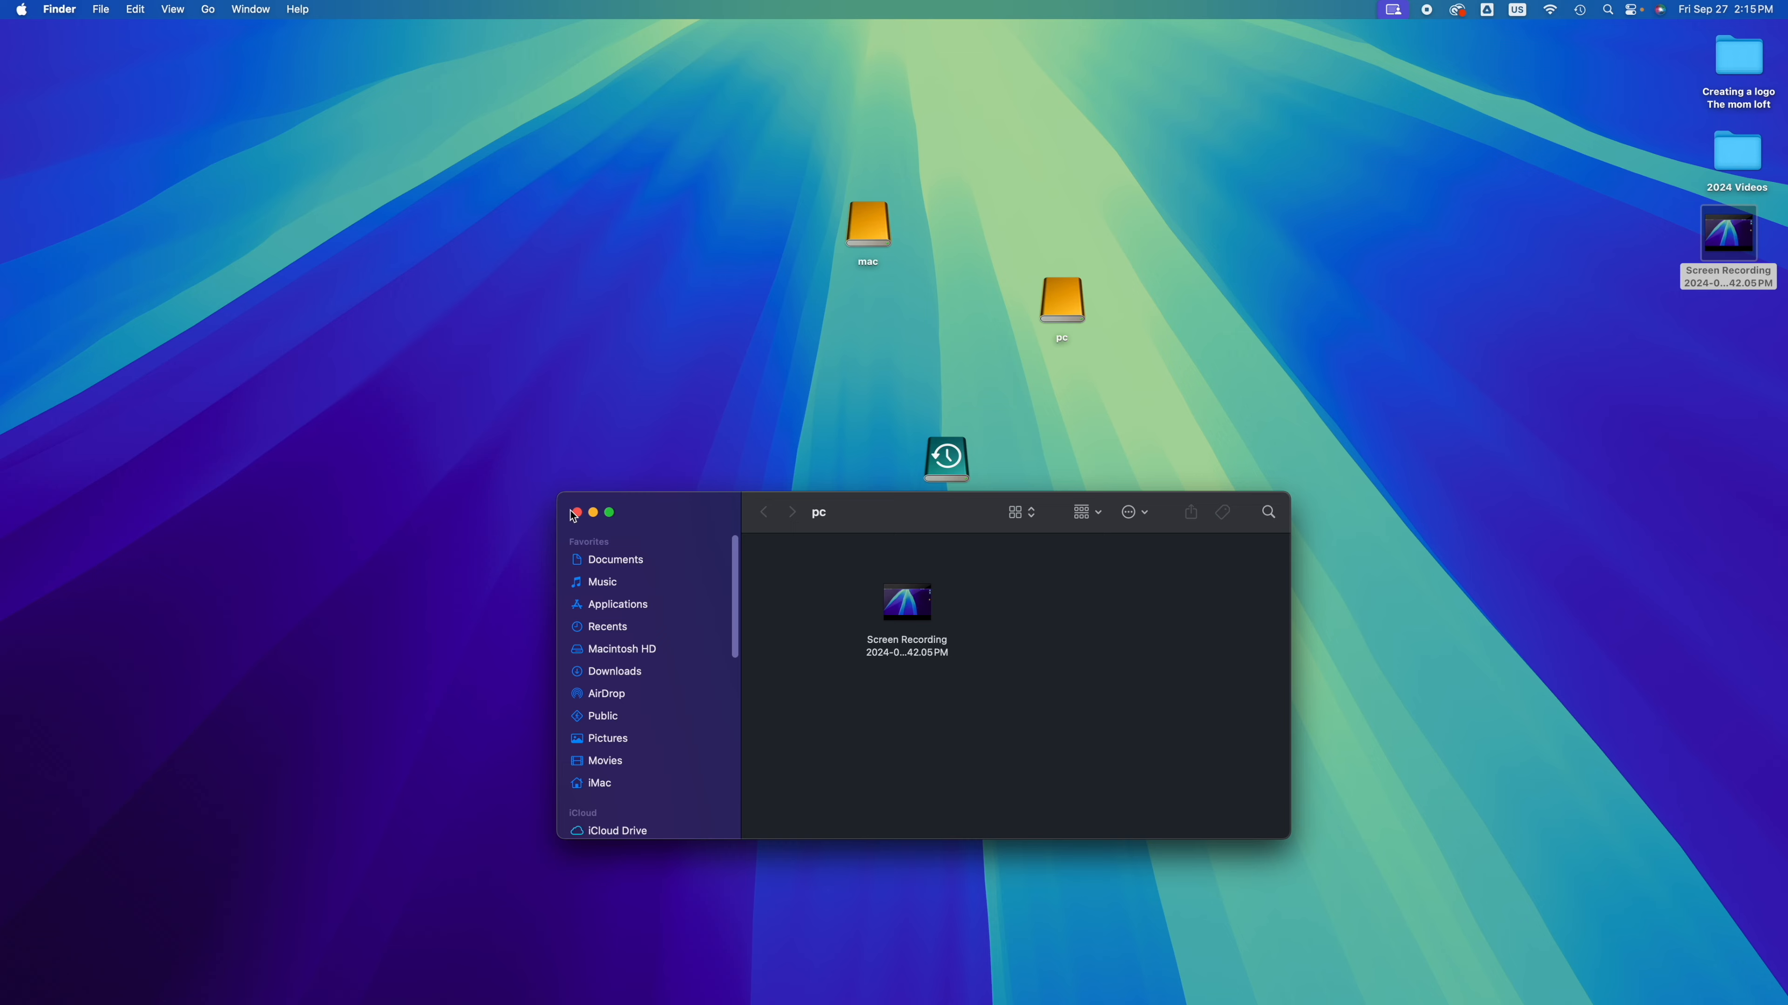
left_click(576, 514)
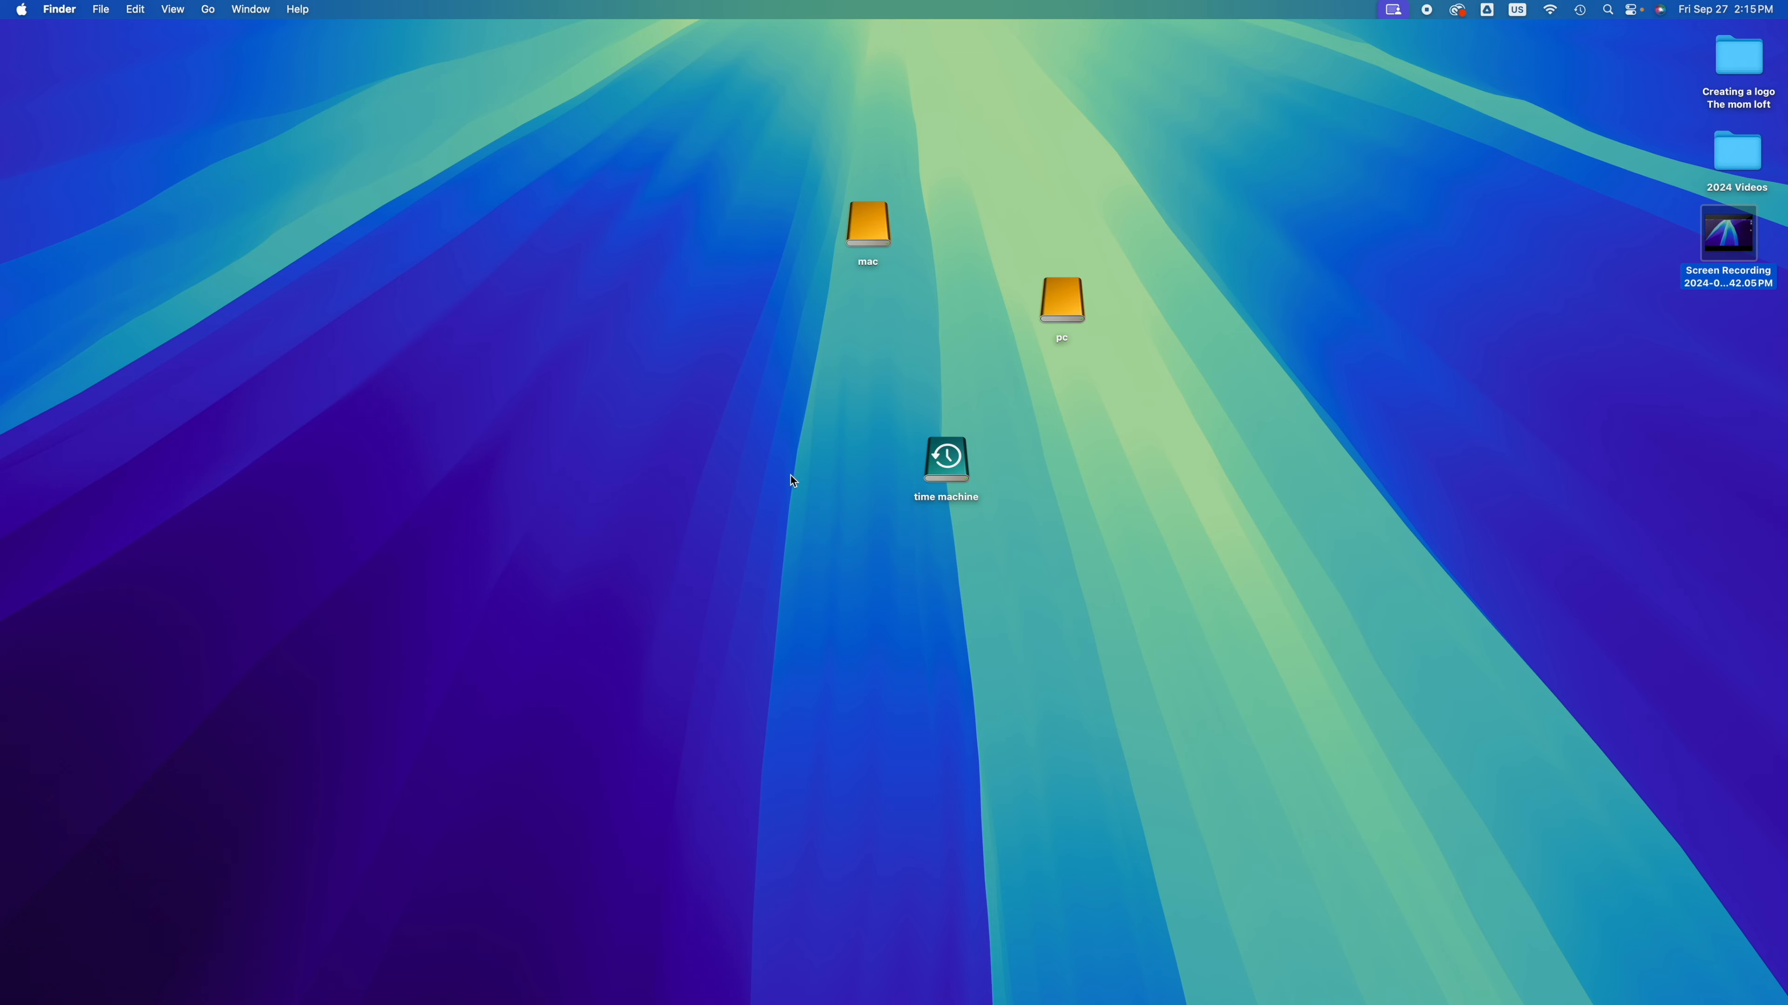
Eject the time machine disk together with all other volumes on the same drive
left_click(951, 463)
right_click(952, 462)
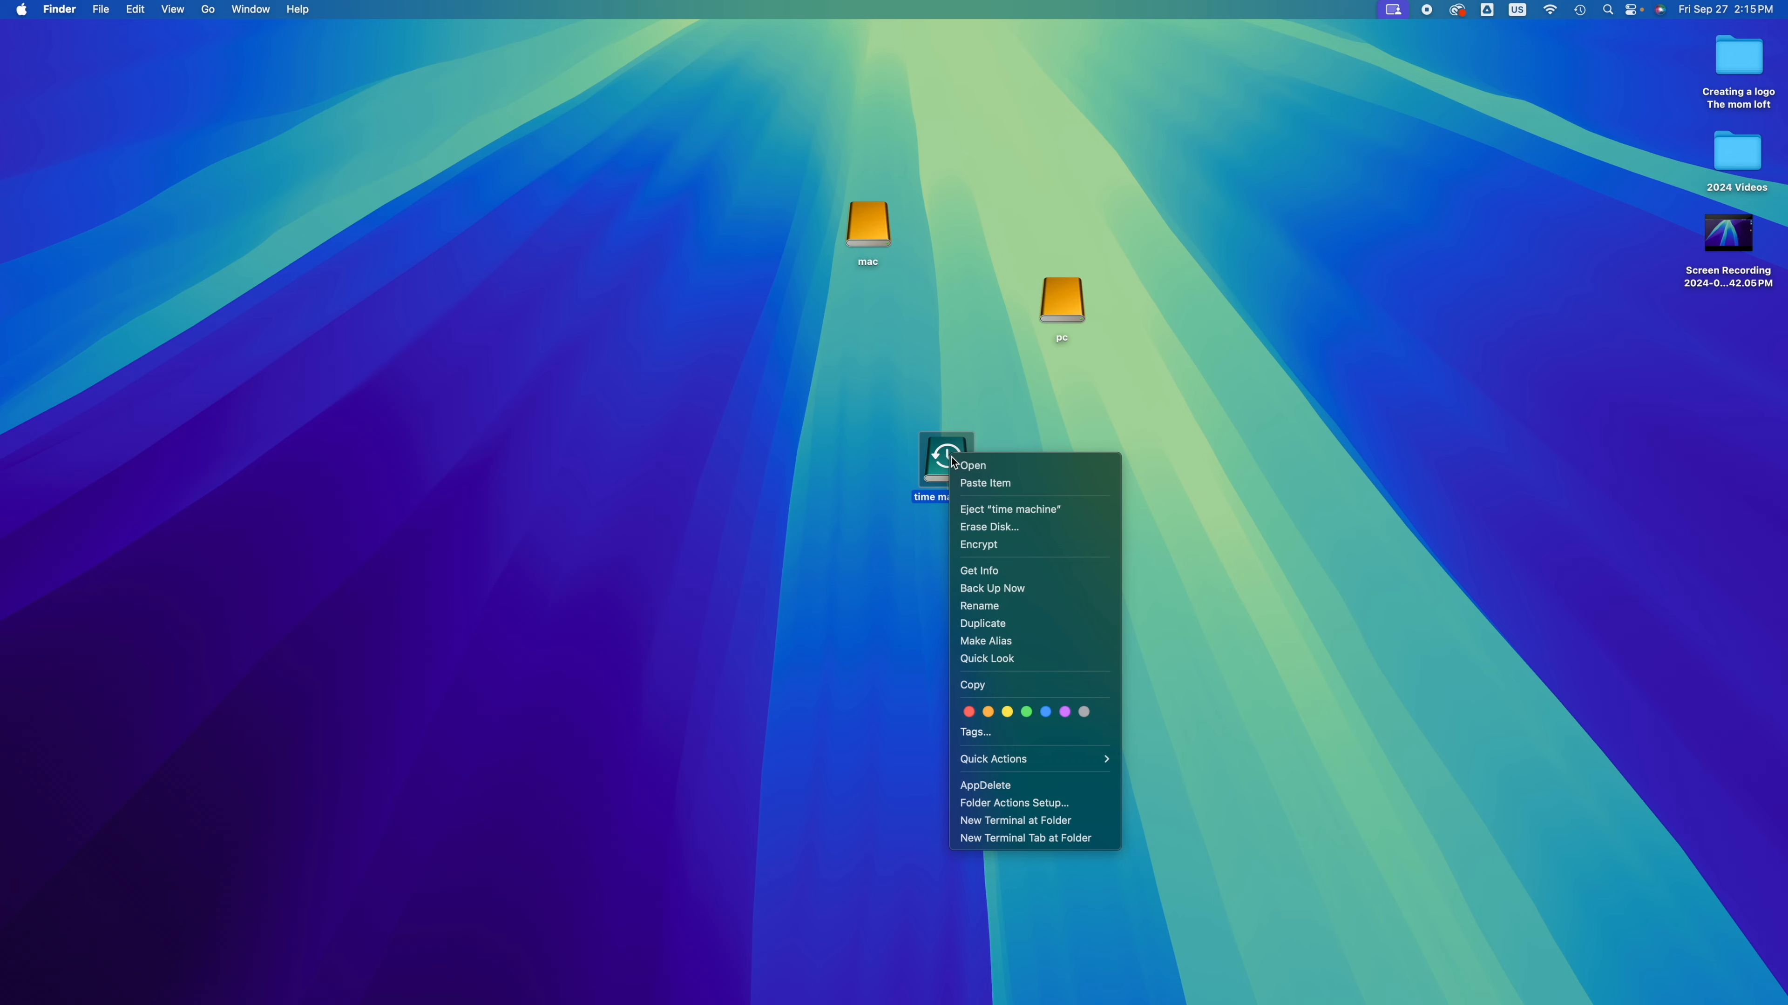
left_click(1029, 510)
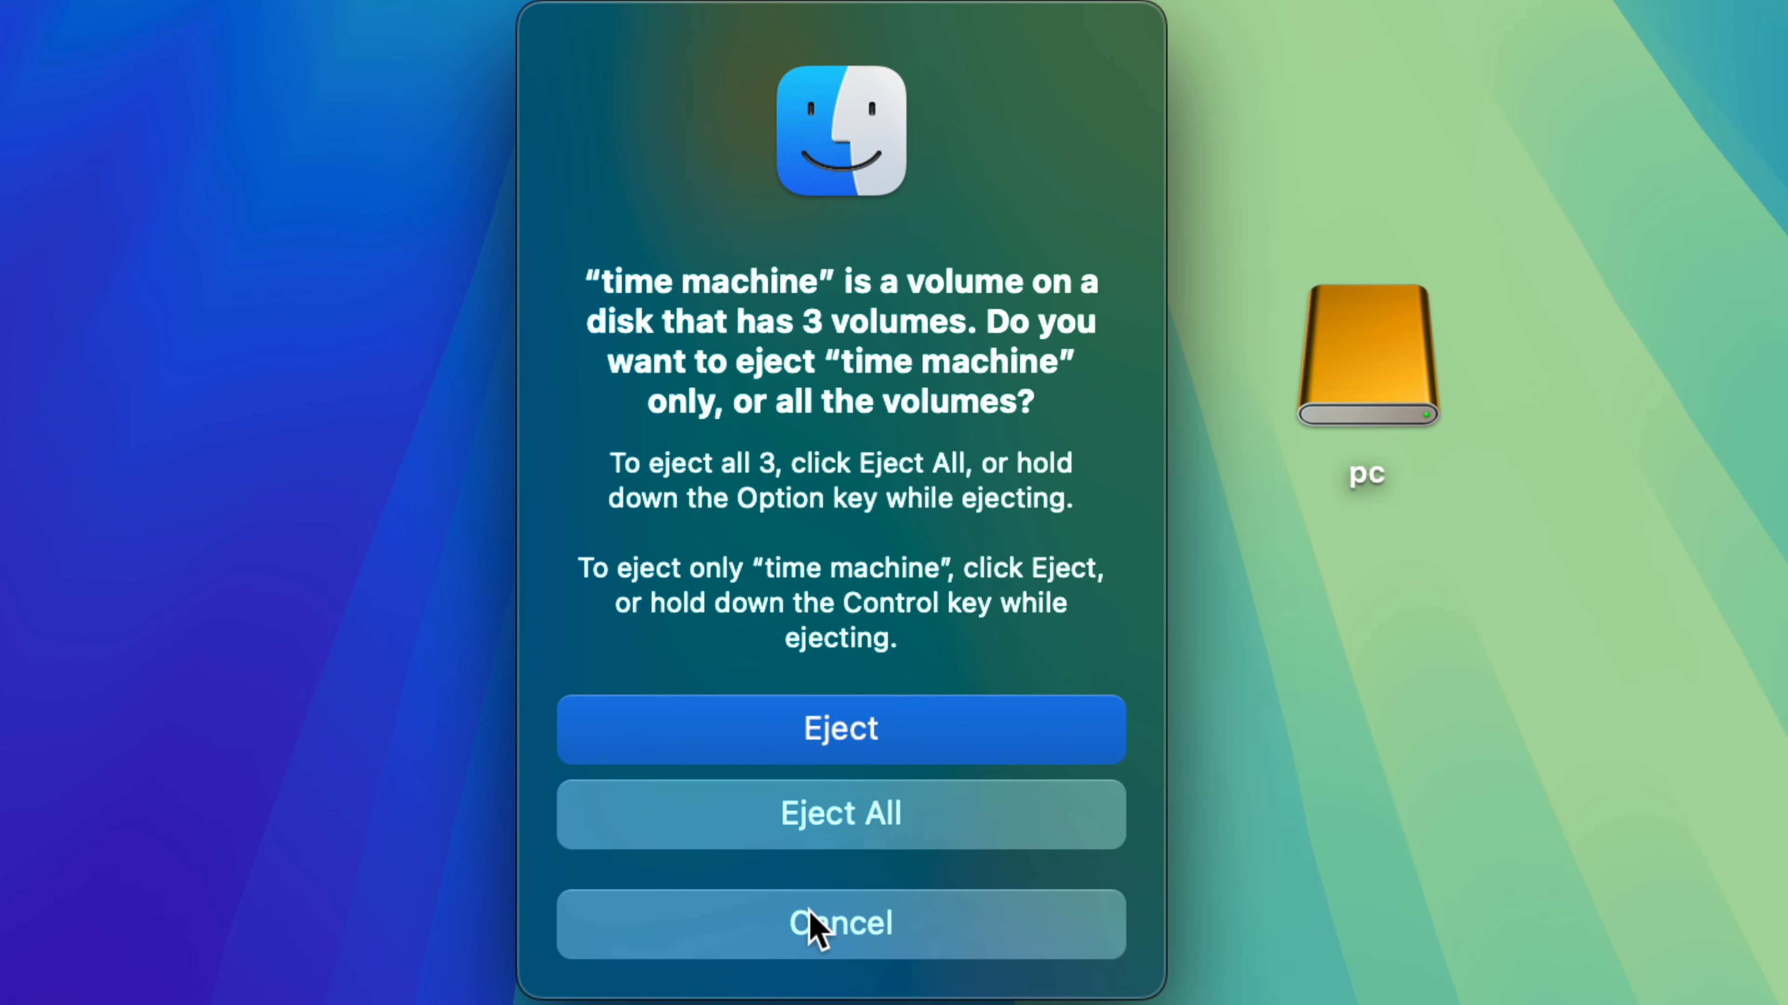
left_click(734, 838)
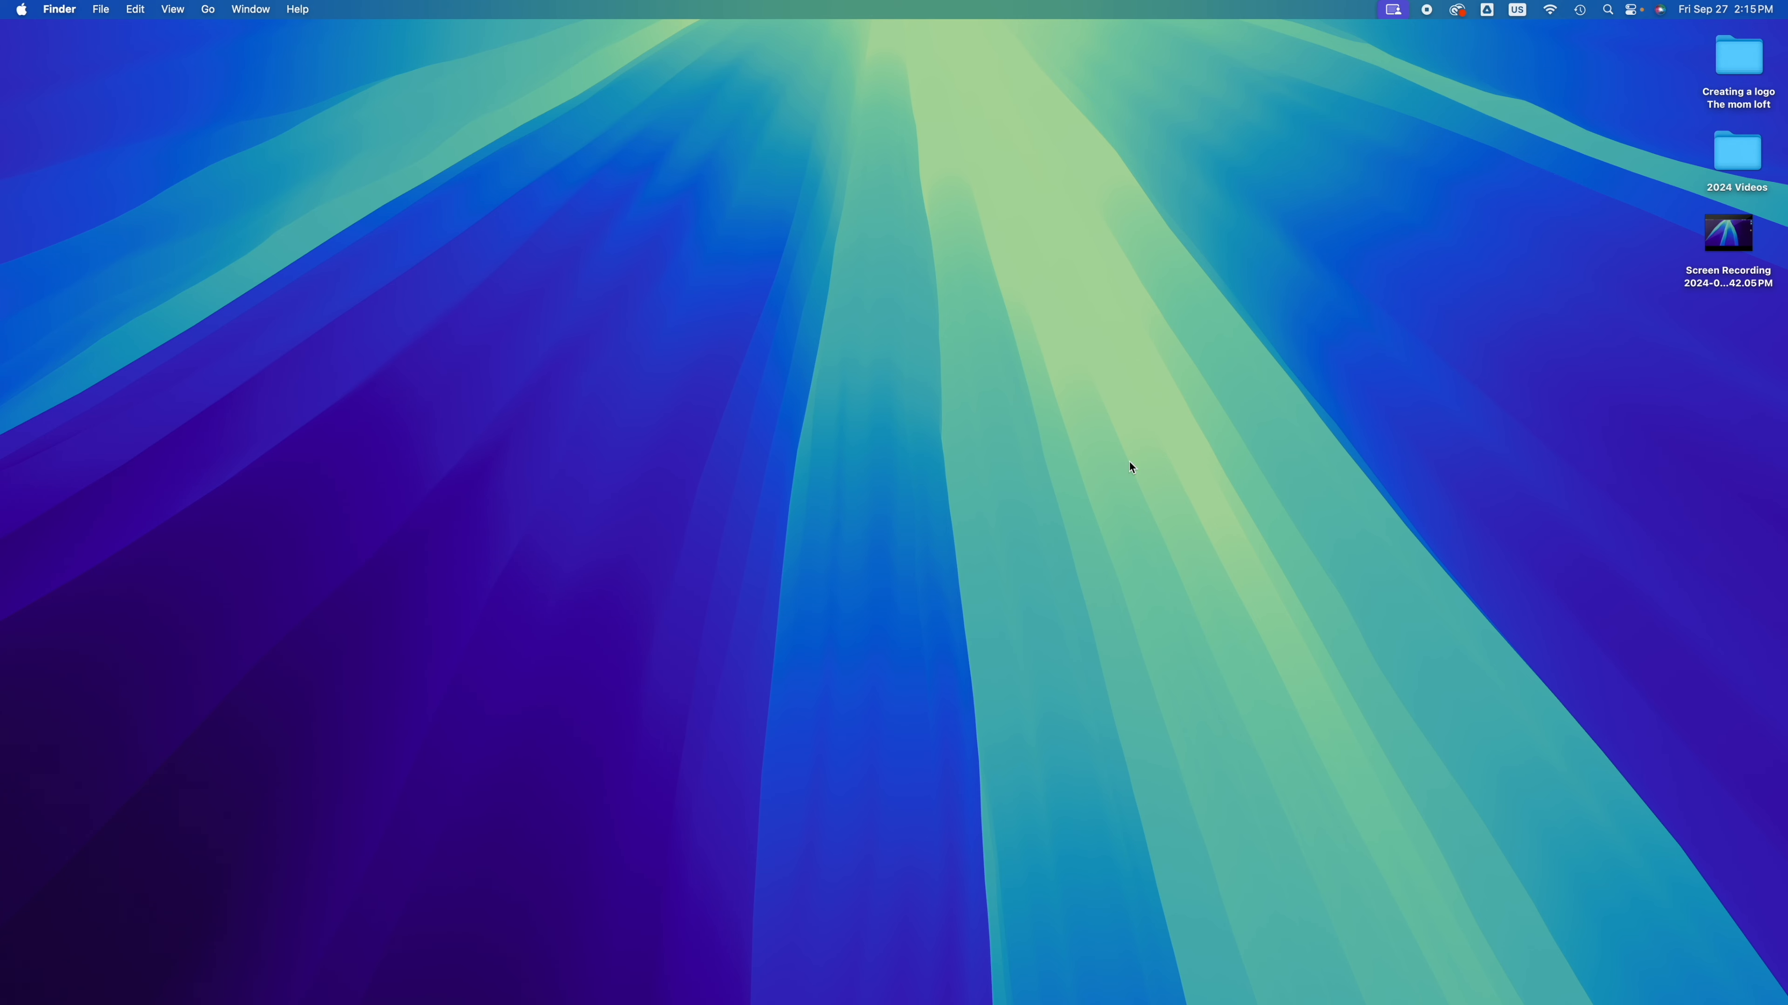